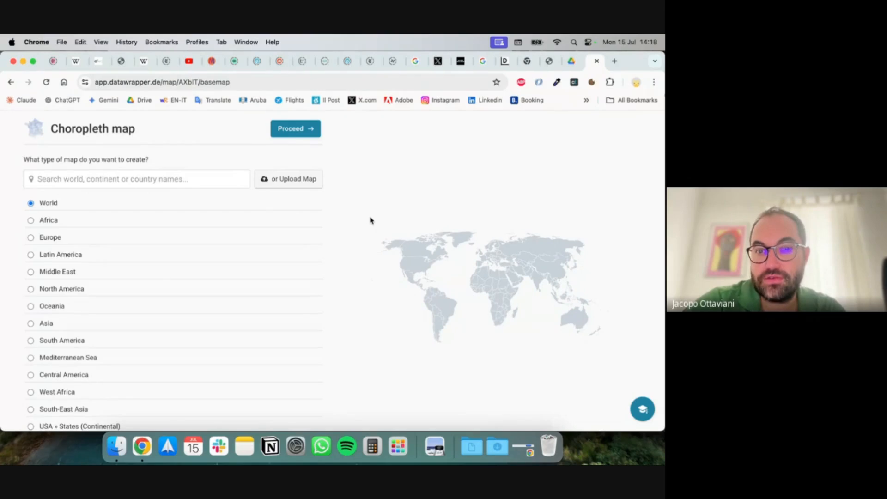
- Search the base maps for africa and select the Africa map
{"action": "left_click", "coordinate": [169, 172]}
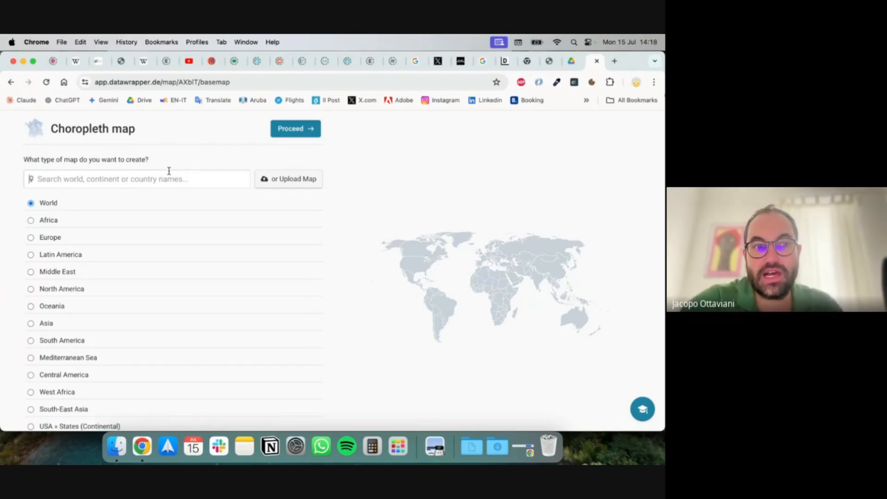
{"action": "type", "text": "africa"}
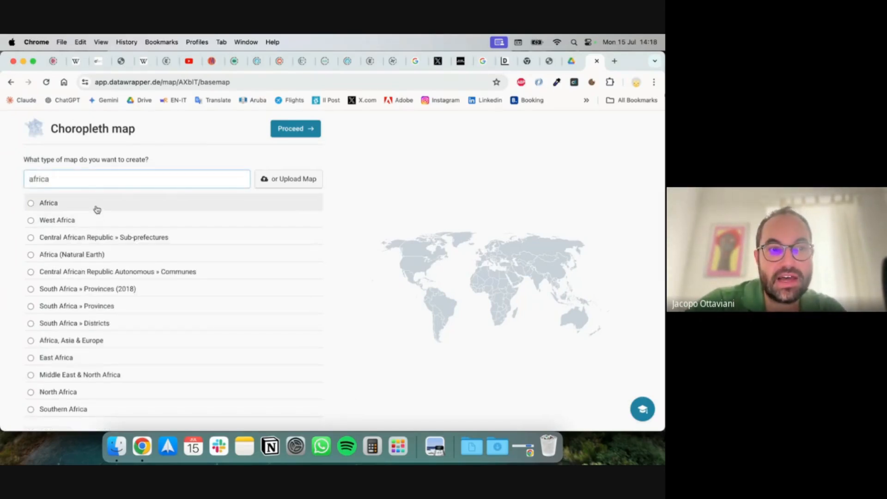
{"action": "left_click", "coordinate": [97, 207]}
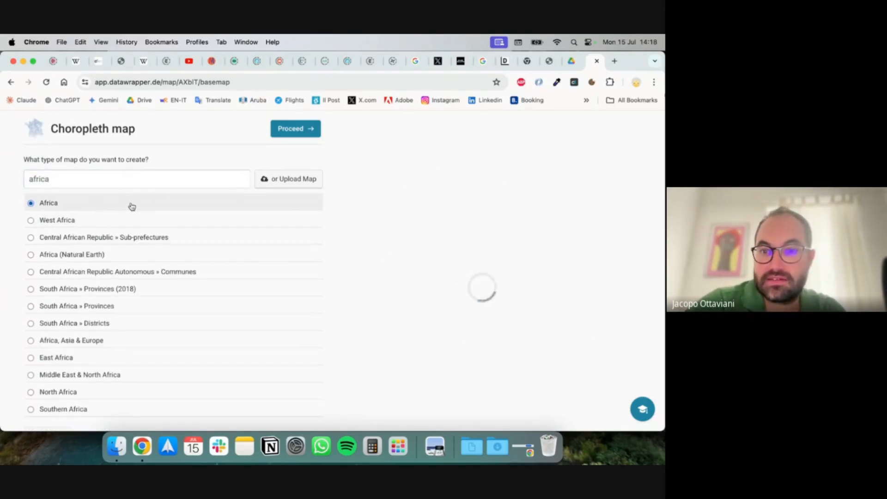
- Search the base maps for greece and select Greece » NUTS2 (2016)
{"action": "double_click", "coordinate": [82, 172]}
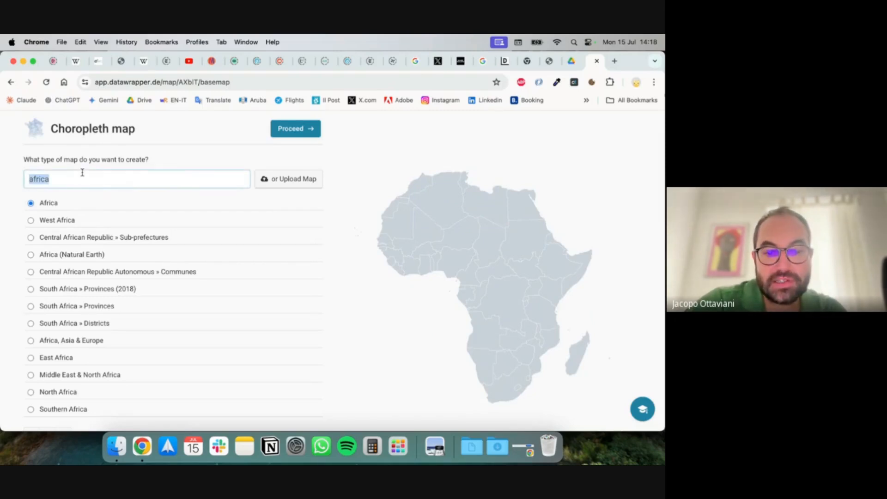
{"action": "type", "text": "gree"}
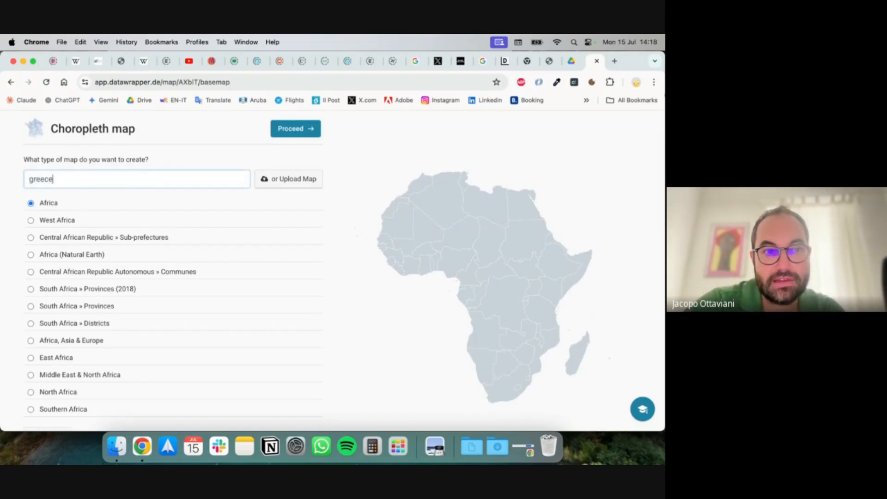
{"action": "type", "text": "ce"}
{"action": "left_click", "coordinate": [78, 203]}
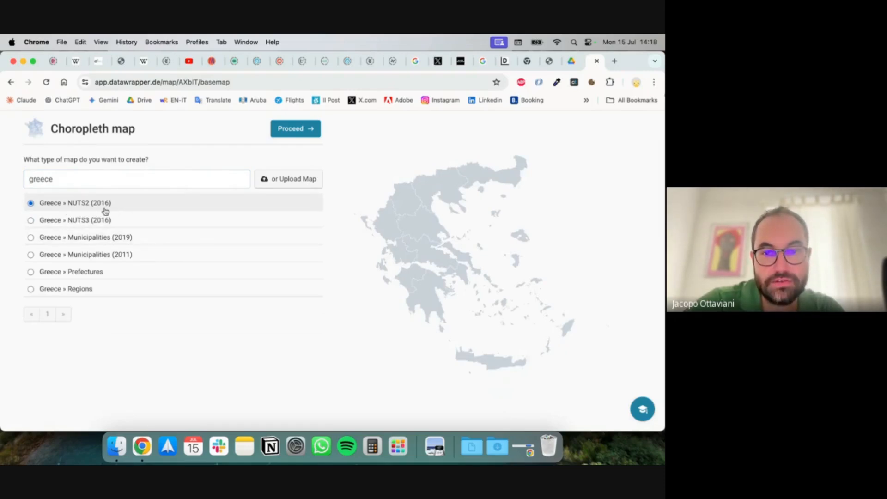
- Compare the Greek subdivisions by selecting Municipalities (2019), NUTS3 (2016) and Regions, finishing on Greece » Prefectures
{"action": "left_click", "coordinate": [72, 243]}
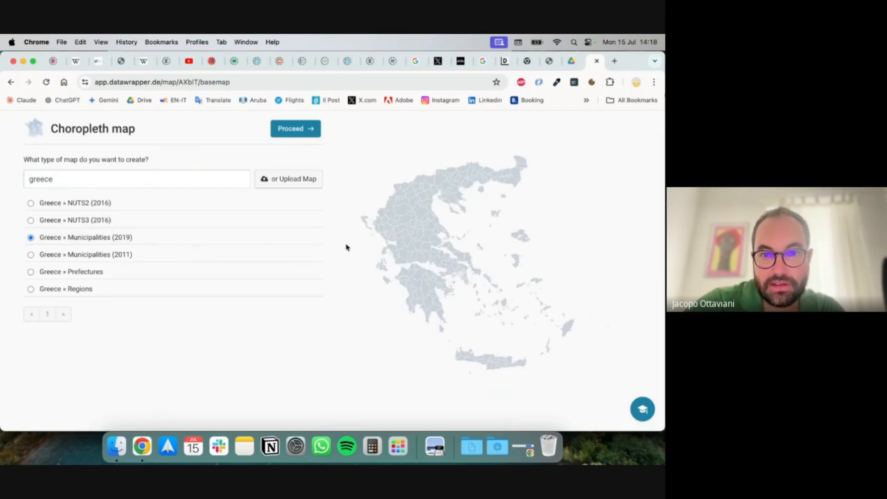
{"action": "left_click", "coordinate": [83, 221]}
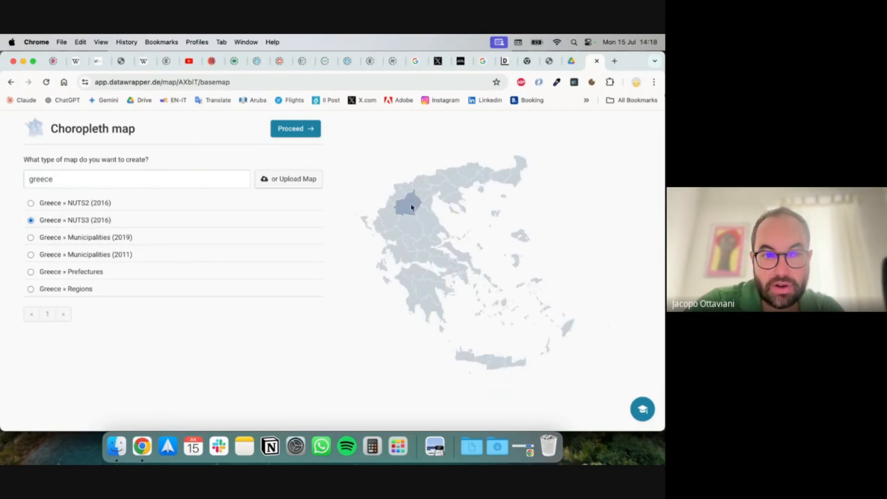
{"action": "left_click", "coordinate": [79, 239]}
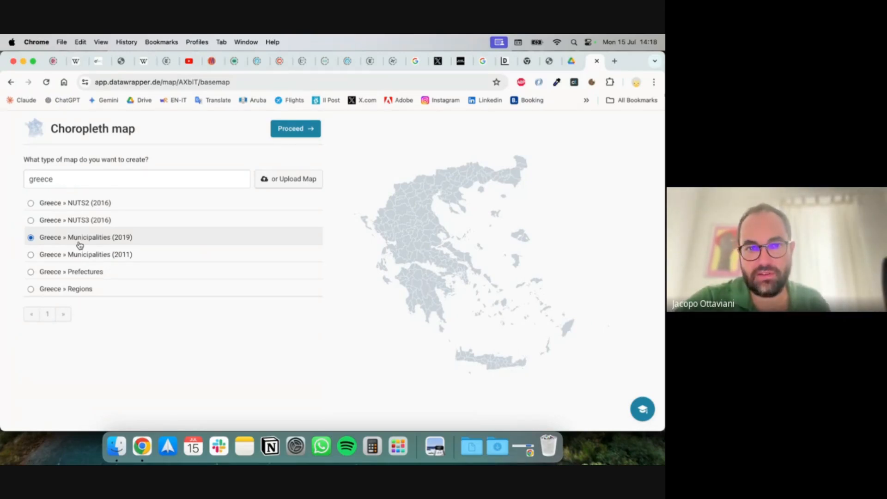
{"action": "left_click", "coordinate": [84, 294]}
{"action": "left_click", "coordinate": [66, 272]}
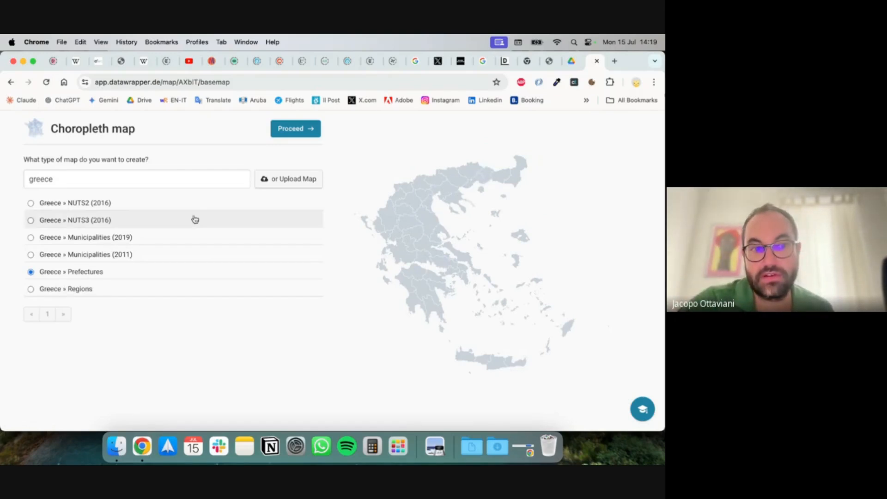
- Search the base maps for italy region and select Italy » Regions
{"action": "double_click", "coordinate": [174, 175]}
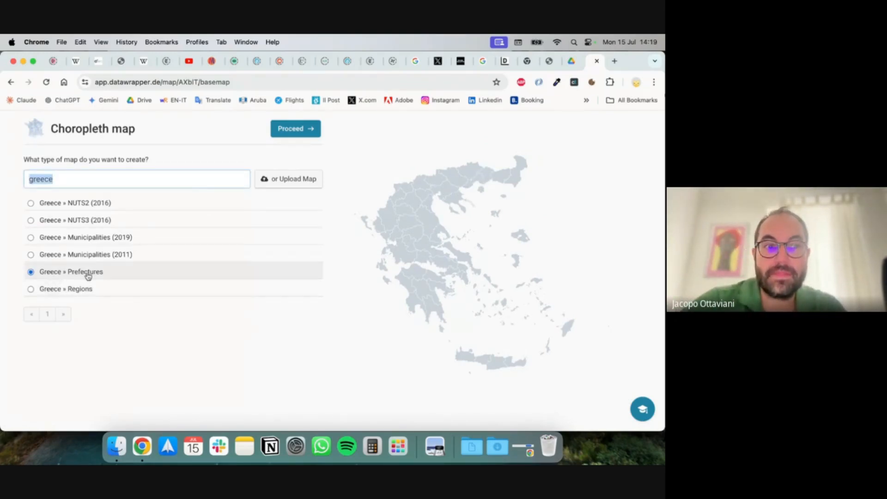
{"action": "scroll", "coordinate": [117, 282], "scroll_direction": "up", "scroll_amount": 3}
{"action": "scroll", "coordinate": [107, 344], "scroll_direction": "down", "scroll_amount": 3}
{"action": "scroll", "coordinate": [108, 348], "scroll_direction": "up", "scroll_amount": 3}
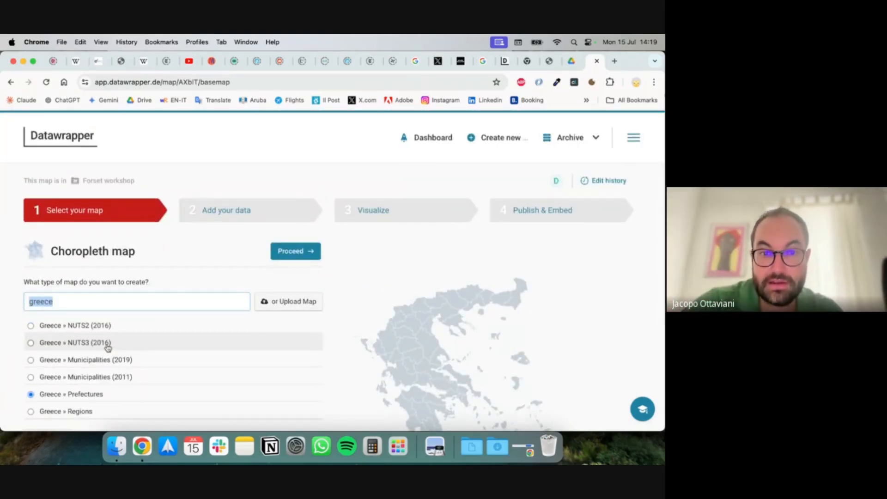
{"action": "double_click", "coordinate": [111, 305]}
{"action": "type", "text": "italy"}
{"action": "scroll", "coordinate": [84, 312], "scroll_direction": "down", "scroll_amount": 3}
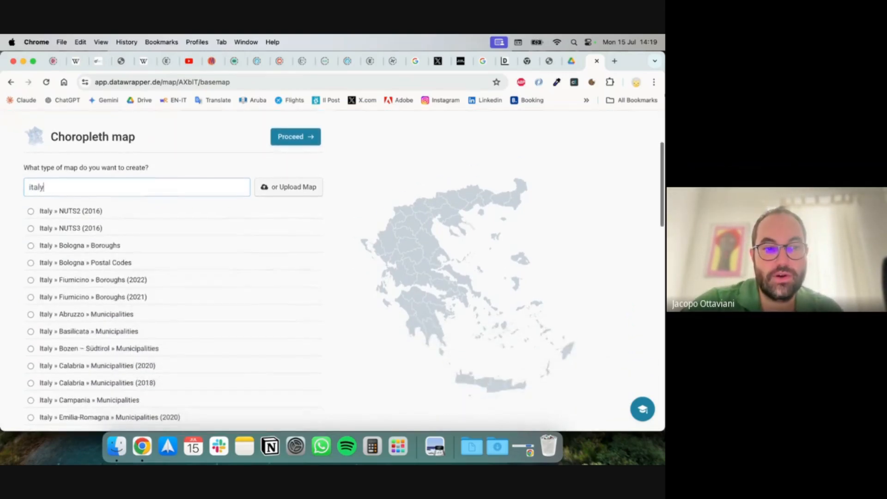
{"action": "scroll", "coordinate": [84, 312], "scroll_direction": "down", "scroll_amount": 2}
{"action": "type", "text": "region"}
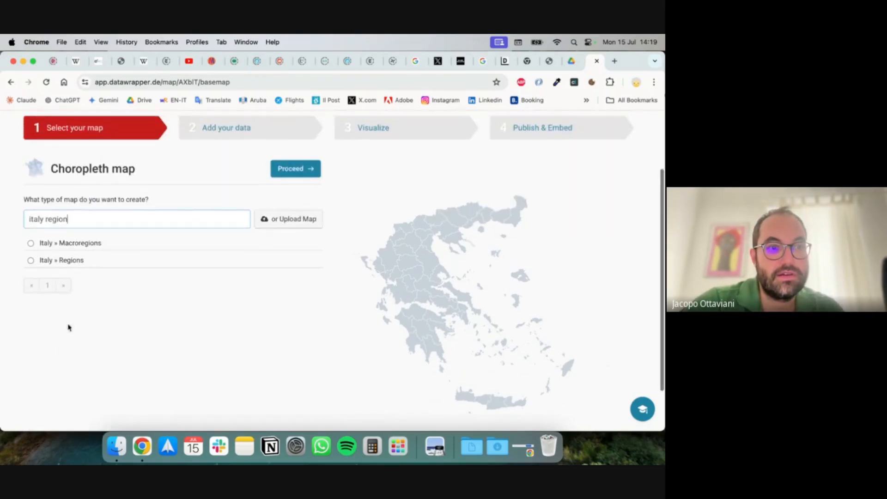
{"action": "left_click", "coordinate": [73, 260]}
- Change the search to italy provinces and select Italy » Provinces
{"action": "double_click", "coordinate": [136, 215]}
{"action": "type", "text": "provinces"}
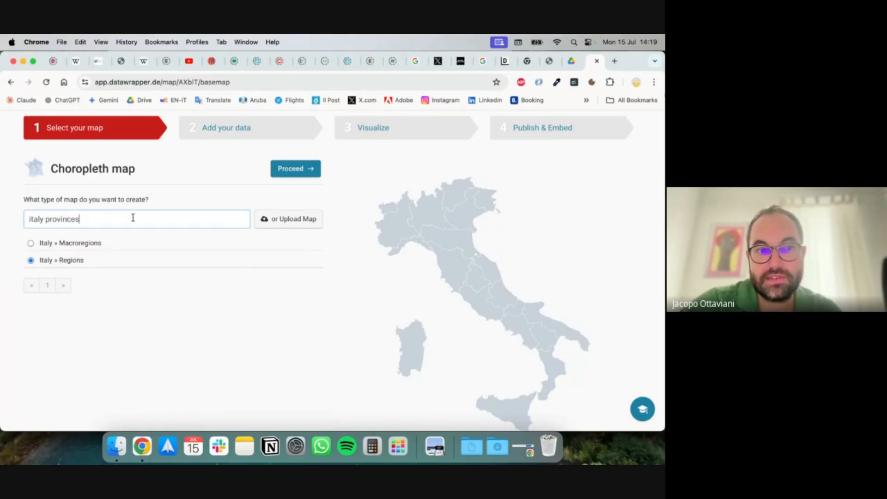
{"action": "left_click", "coordinate": [81, 260]}
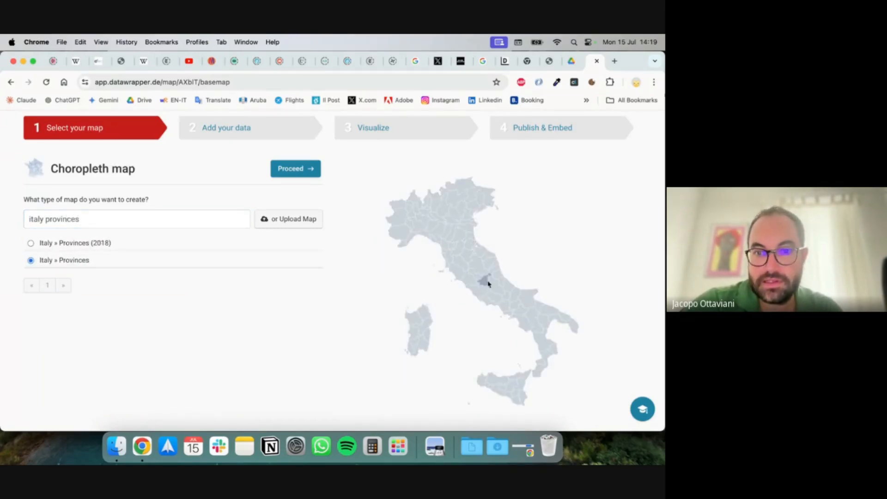
- Search the base maps for colombia and select Colombia » Departments (2018)
{"action": "triple_click", "coordinate": [31, 215]}
{"action": "type", "text": "colombia"}
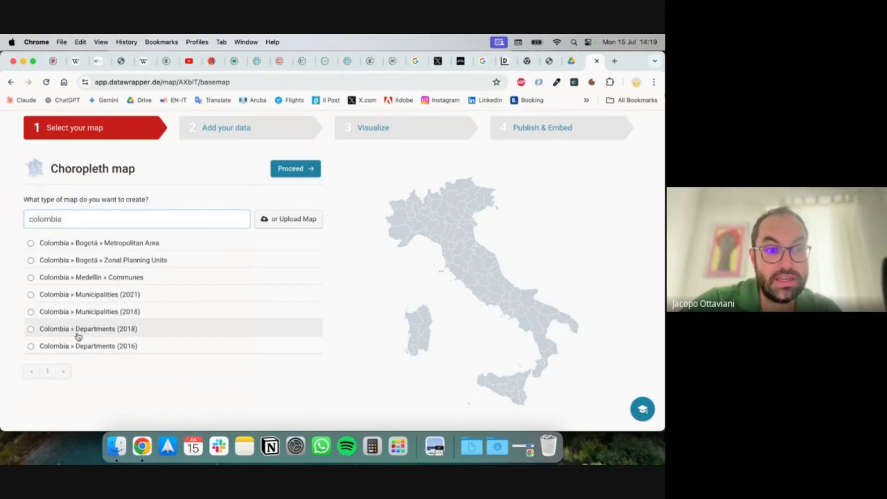
{"action": "left_click", "coordinate": [78, 335]}
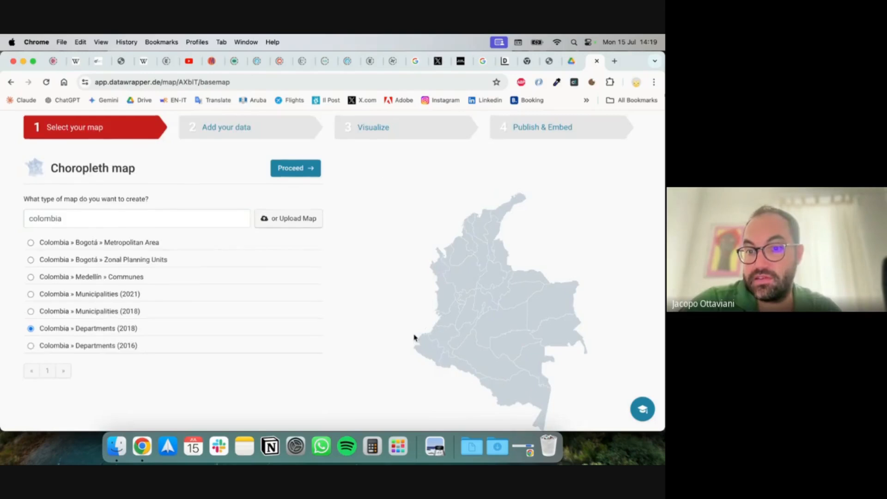
{"action": "scroll", "coordinate": [415, 337], "scroll_direction": "down", "scroll_amount": 3}
{"action": "scroll", "coordinate": [414, 337], "scroll_direction": "up", "scroll_amount": 1}
- Search the base maps for world, select World and look through the other world map variants
{"action": "double_click", "coordinate": [88, 194]}
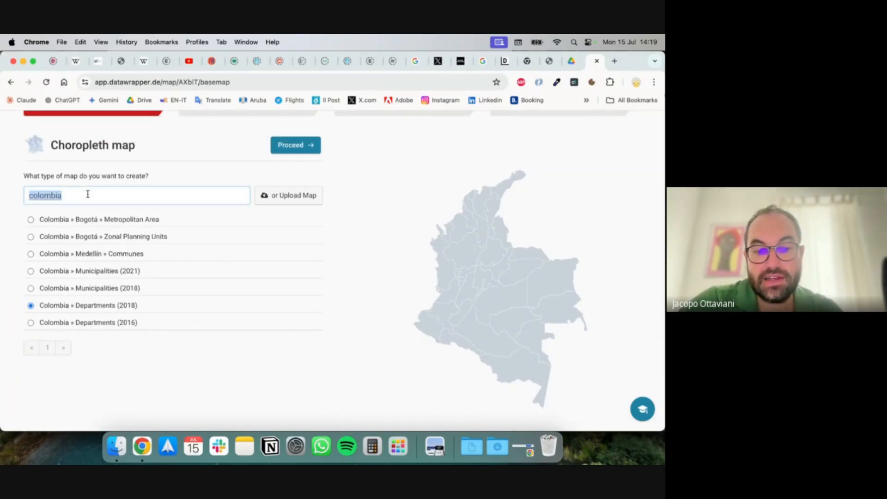
{"action": "type", "text": "world"}
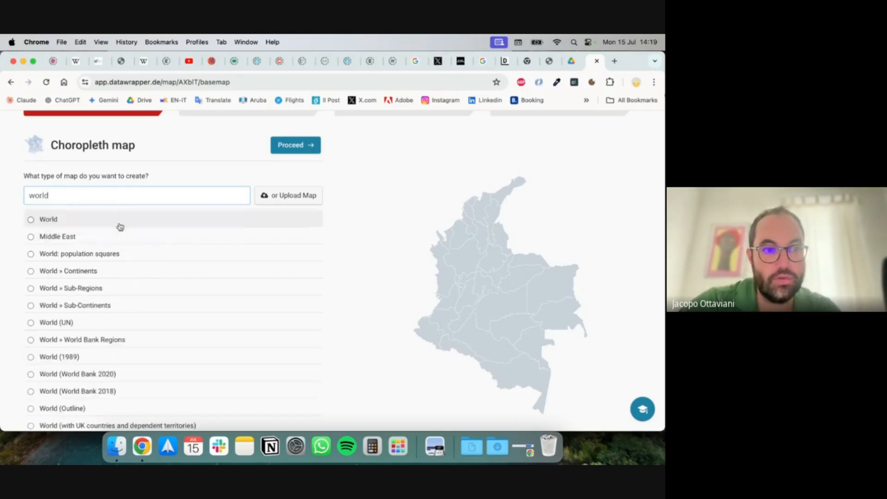
{"action": "left_click", "coordinate": [49, 219]}
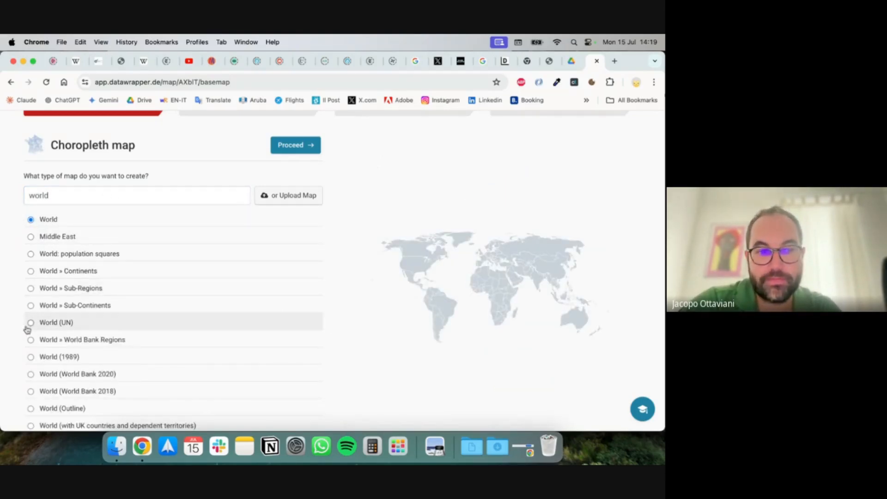
{"action": "scroll", "coordinate": [69, 340], "scroll_direction": "down", "scroll_amount": 2}
{"action": "scroll", "coordinate": [69, 342], "scroll_direction": "down", "scroll_amount": 4}
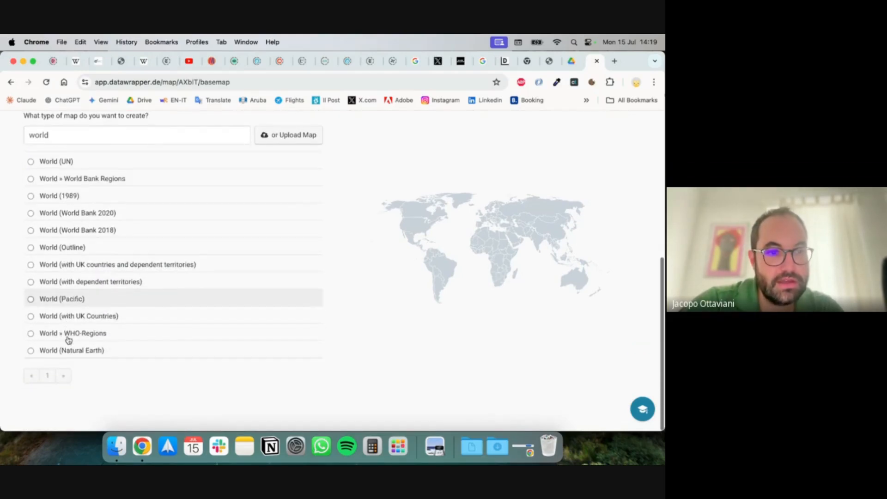
{"action": "scroll", "coordinate": [65, 340], "scroll_direction": "up", "scroll_amount": 10}
{"action": "scroll", "coordinate": [237, 336], "scroll_direction": "down", "scroll_amount": 3}
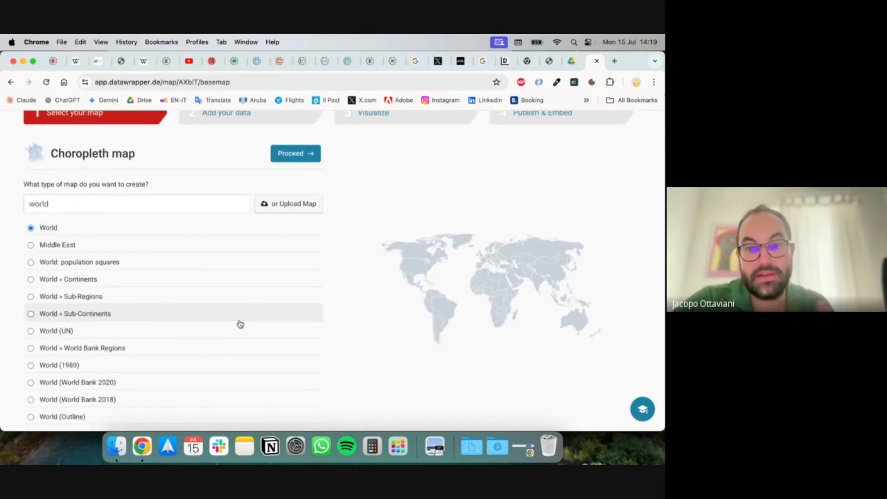
- Search the base maps for armenia and select Armenia and NKR » Provinces
{"action": "triple_click", "coordinate": [71, 202]}
{"action": "type", "text": "armenia"}
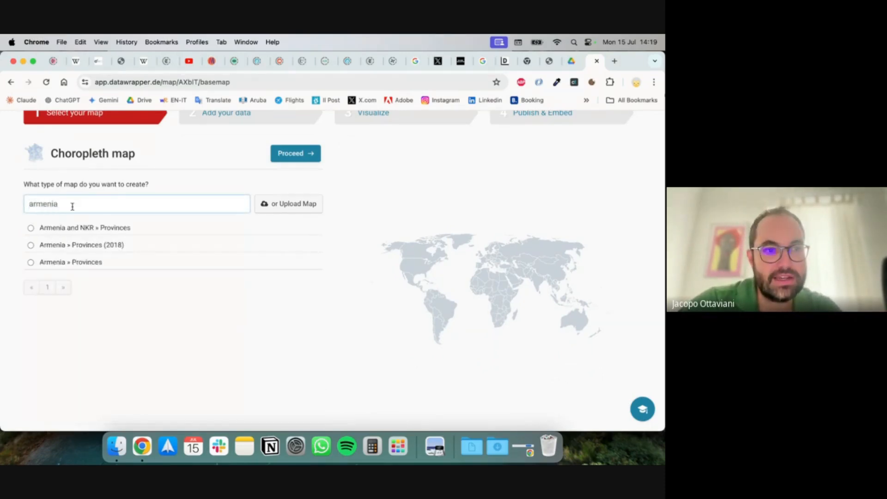
{"action": "left_click", "coordinate": [115, 230]}
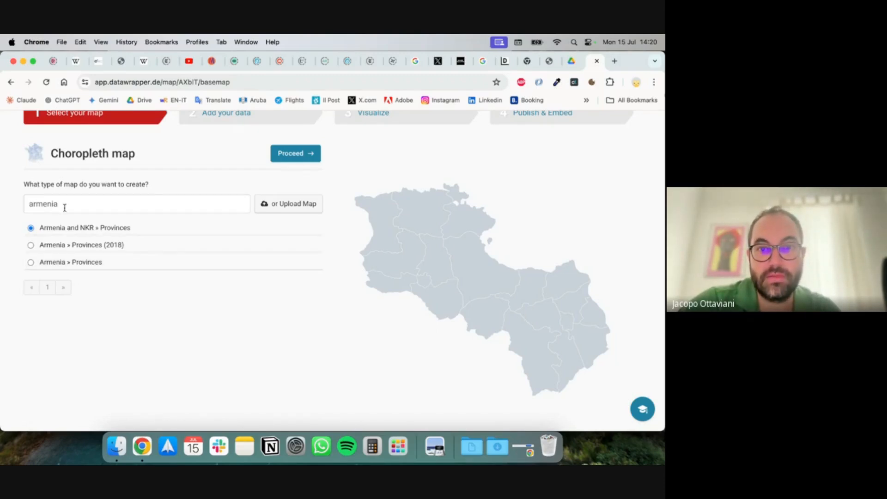
- Search the base maps for morocco, preview Morocco » Regions and select Morocco & Western Sahara » Regions
{"action": "scroll", "coordinate": [65, 207], "scroll_direction": "up", "scroll_amount": 3}
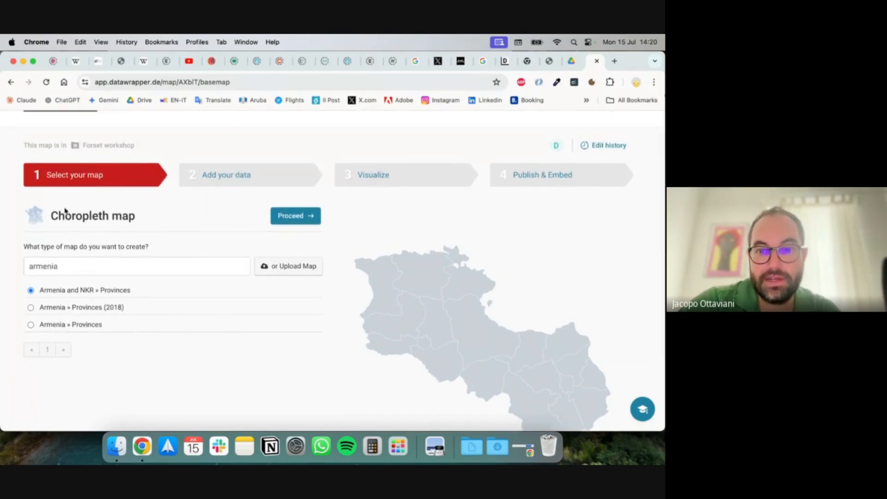
{"action": "double_click", "coordinate": [67, 271]}
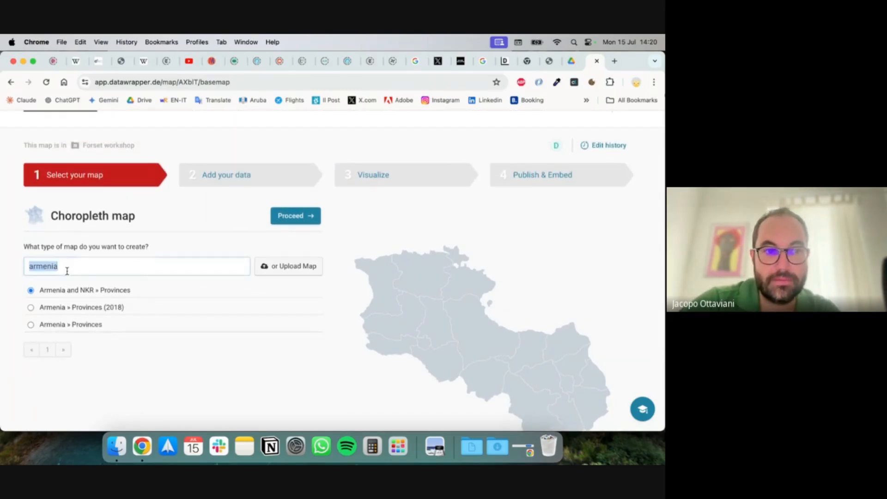
{"action": "type", "text": "morocco"}
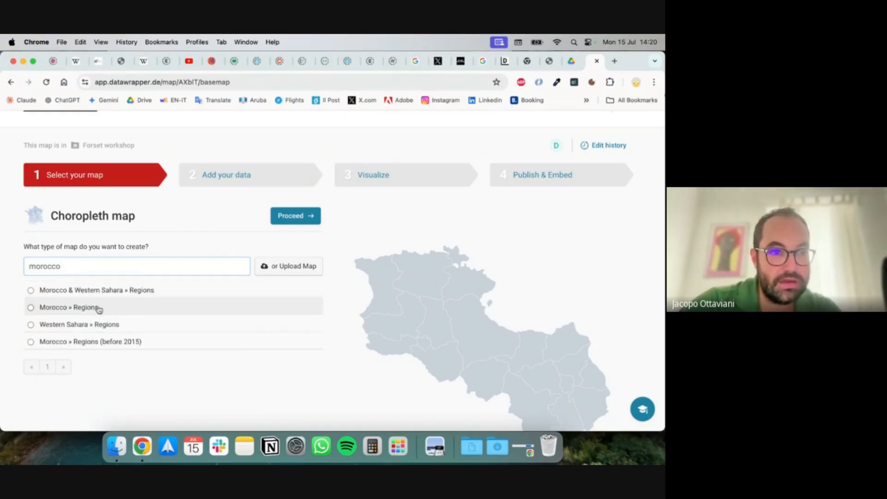
{"action": "left_click", "coordinate": [98, 308]}
{"action": "scroll", "coordinate": [291, 292], "scroll_direction": "down", "scroll_amount": 3}
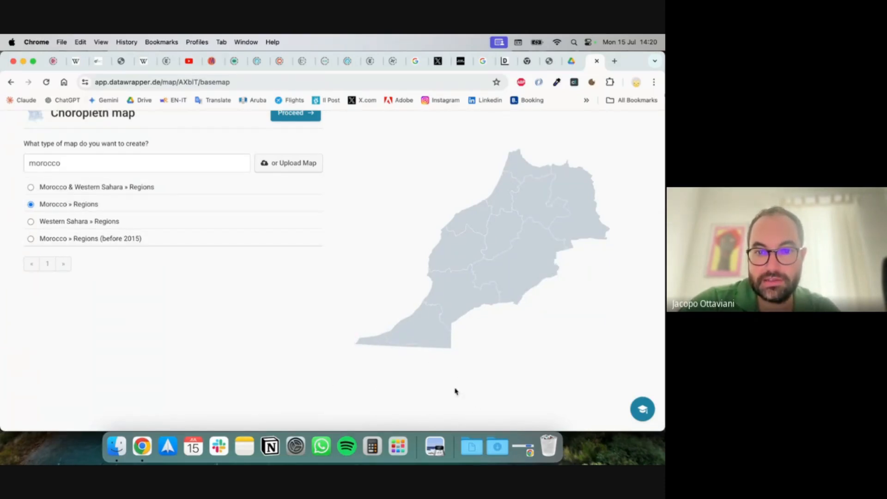
{"action": "left_click", "coordinate": [98, 187]}
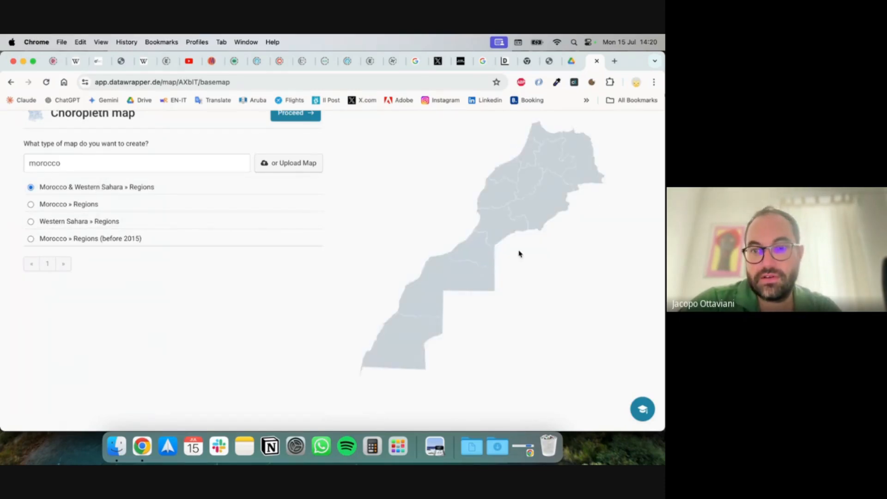
{"action": "scroll", "coordinate": [519, 253], "scroll_direction": "up", "scroll_amount": 1}
{"action": "scroll", "coordinate": [402, 172], "scroll_direction": "up", "scroll_amount": 2}
{"action": "scroll", "coordinate": [402, 172], "scroll_direction": "down", "scroll_amount": 2}
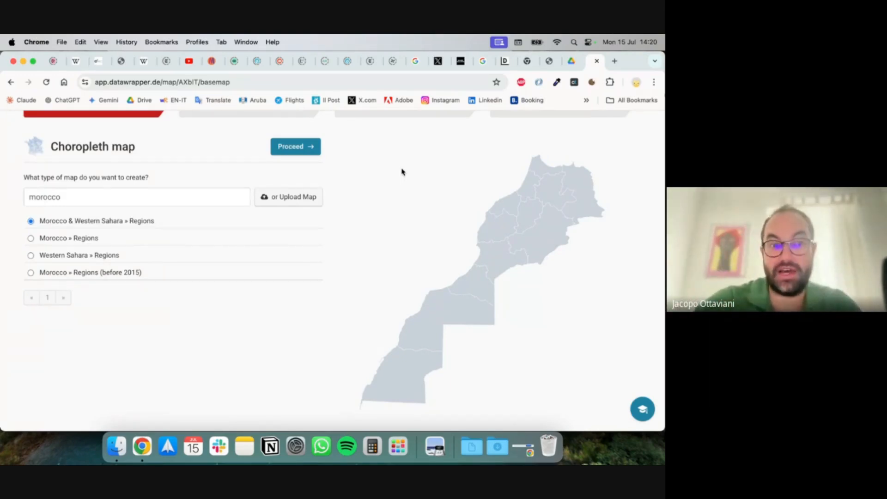
- Clear the base map search and look through the full list of available maps
{"action": "double_click", "coordinate": [176, 197]}
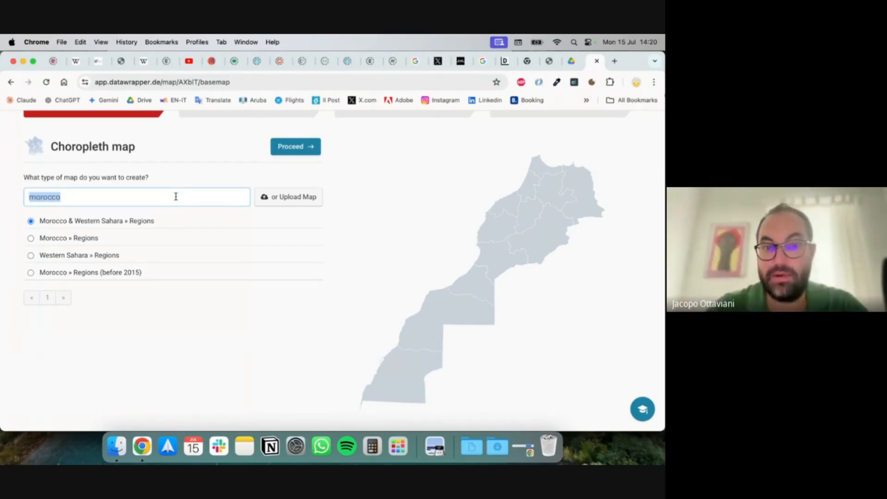
{"action": "key", "text": "BackSpace"}
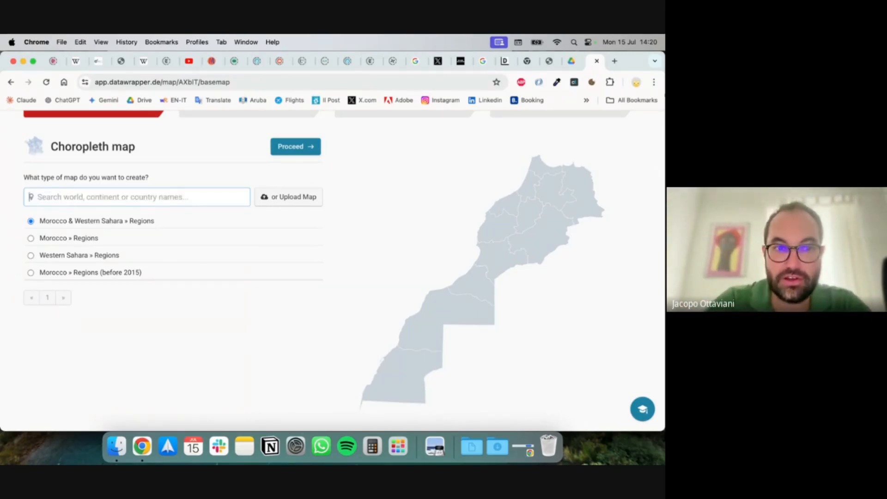
{"action": "scroll", "coordinate": [240, 257], "scroll_direction": "down", "scroll_amount": 10}
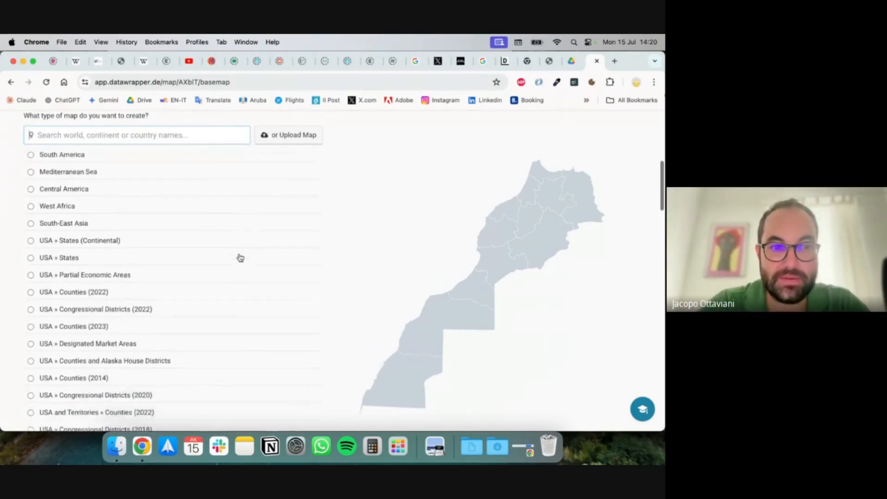
{"action": "scroll", "coordinate": [240, 258], "scroll_direction": "down", "scroll_amount": 15}
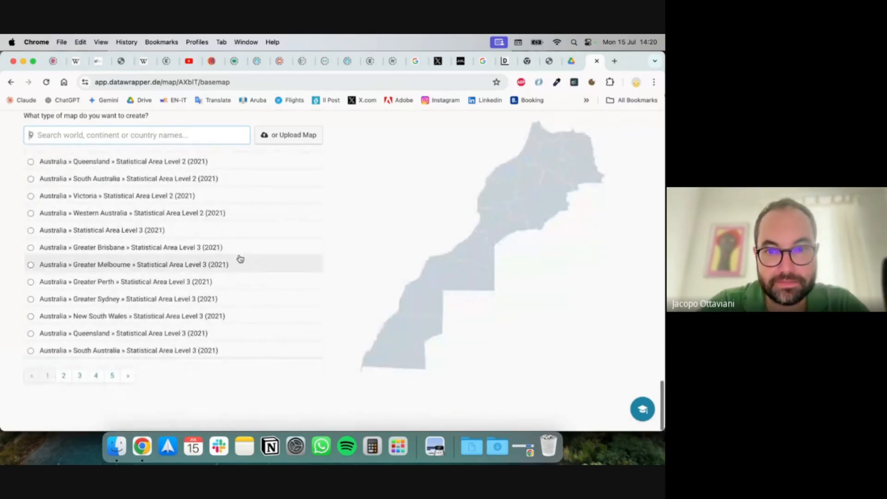
- Look through the further pages of the full base map list, including the USA state maps and the historical Europe maps
{"action": "left_click", "coordinate": [98, 377]}
{"action": "left_click", "coordinate": [113, 378]}
{"action": "left_click", "coordinate": [125, 378]}
{"action": "scroll", "coordinate": [125, 381], "scroll_direction": "up", "scroll_amount": 15}
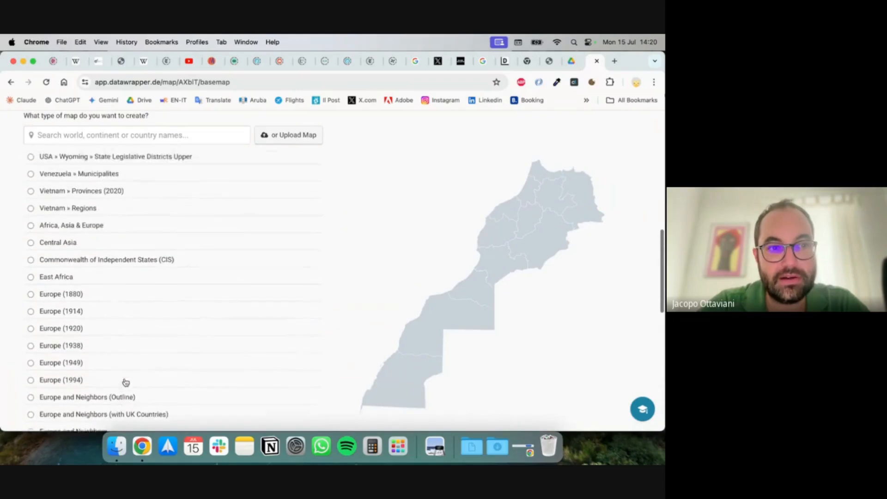
{"action": "scroll", "coordinate": [125, 382], "scroll_direction": "up", "scroll_amount": 3}
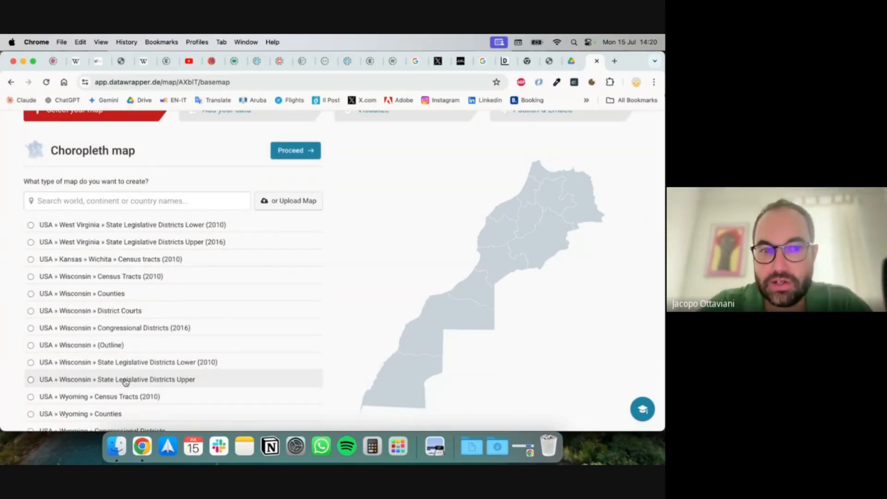
{"action": "scroll", "coordinate": [119, 279], "scroll_direction": "down", "scroll_amount": 15}
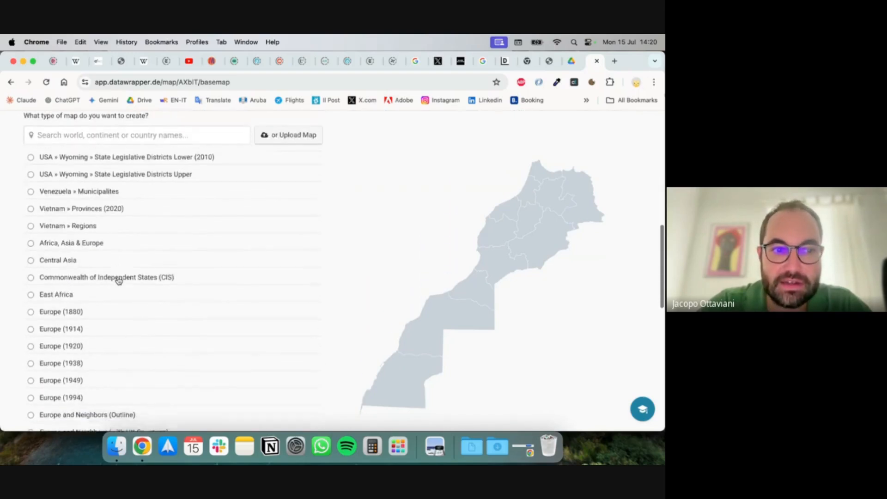
- Preview the East Africa base map and select Vietnam » Provinces (2020)
{"action": "left_click", "coordinate": [119, 280]}
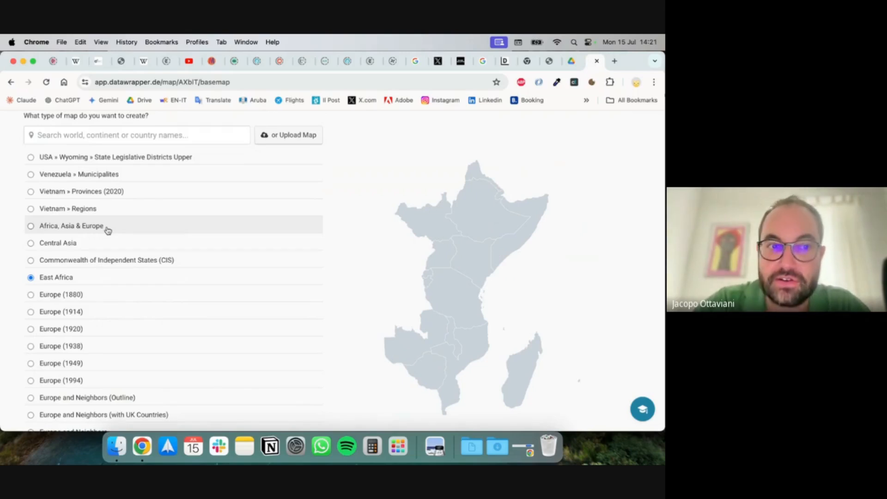
{"action": "left_click", "coordinate": [103, 192]}
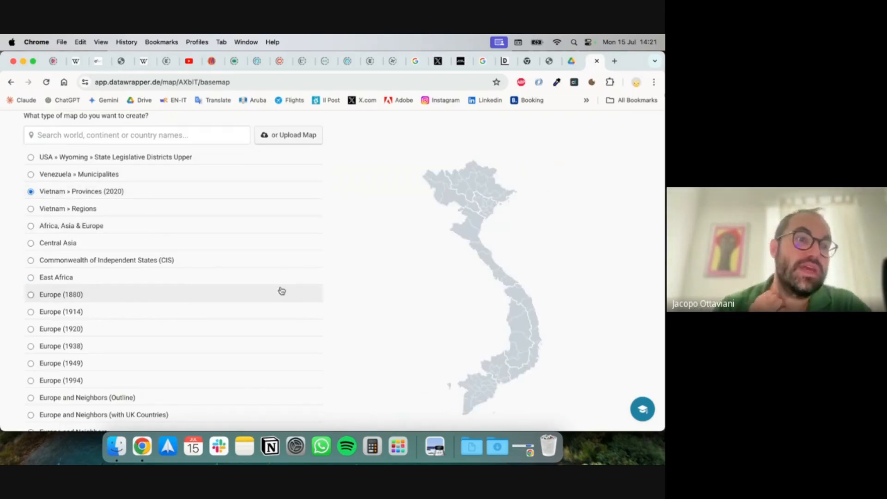
{"action": "scroll", "coordinate": [282, 290], "scroll_direction": "up", "scroll_amount": 15}
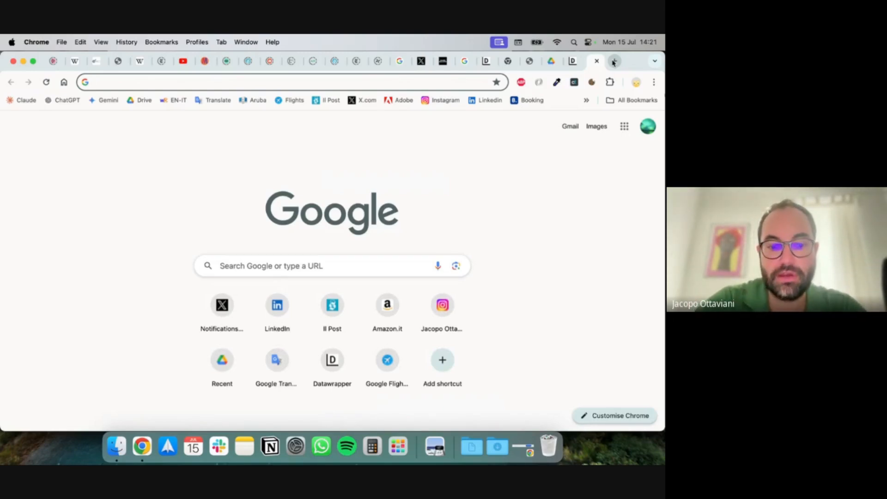
- Search the web for "eurostat early school leaving" and open Eurostat's article on early leavers from education and training
{"action": "type", "text": "eurostat "}
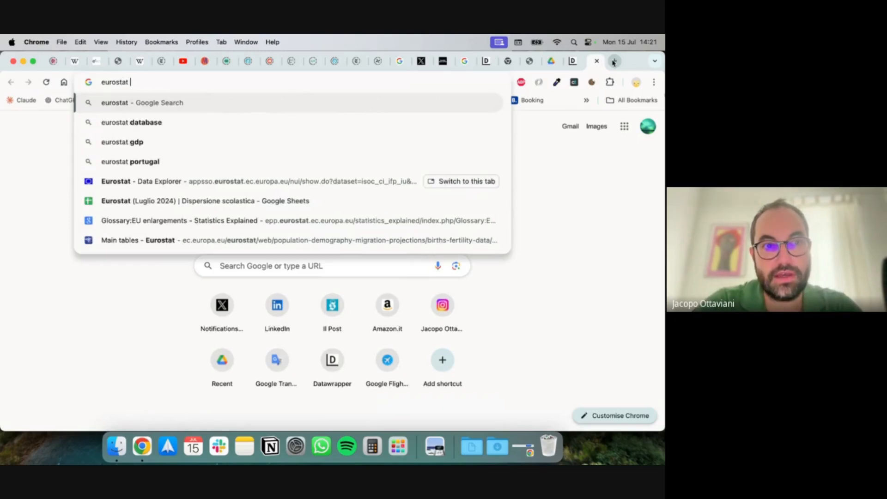
{"action": "type", "text": "early school leaving"}
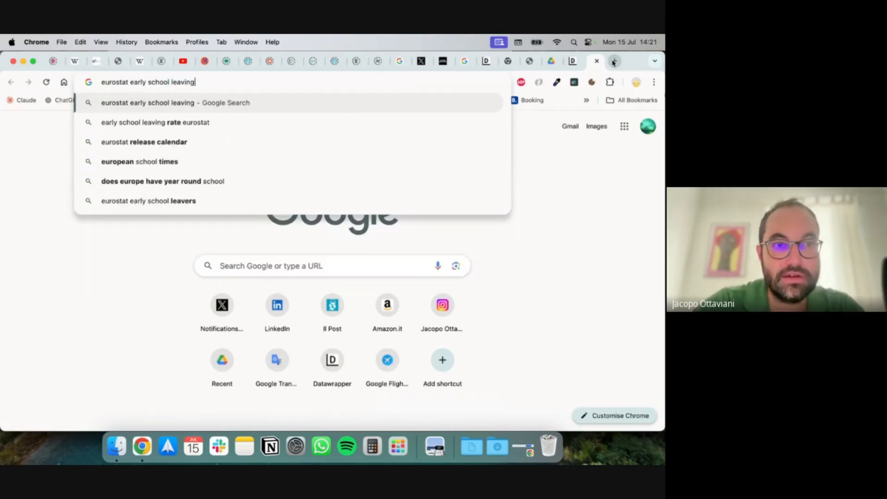
{"action": "key", "text": "Return"}
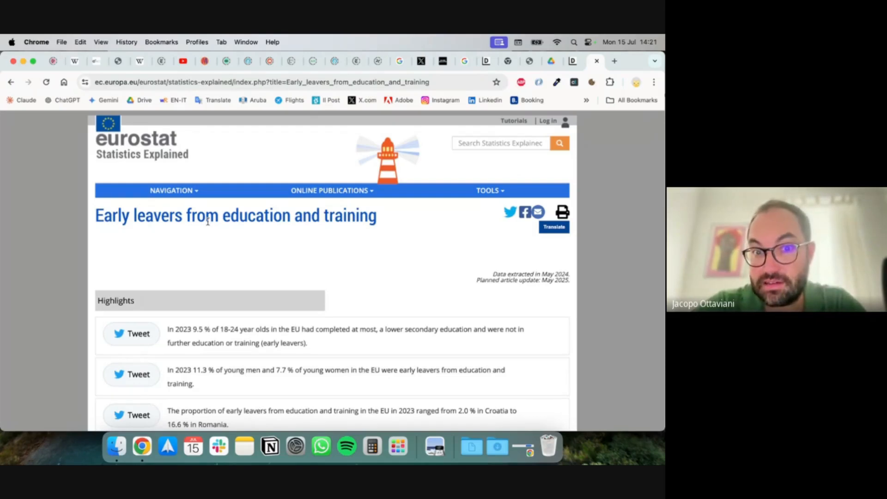
{"action": "scroll", "coordinate": [208, 222], "scroll_direction": "down", "scroll_amount": 2}
{"action": "scroll", "coordinate": [207, 222], "scroll_direction": "up", "scroll_amount": 2}
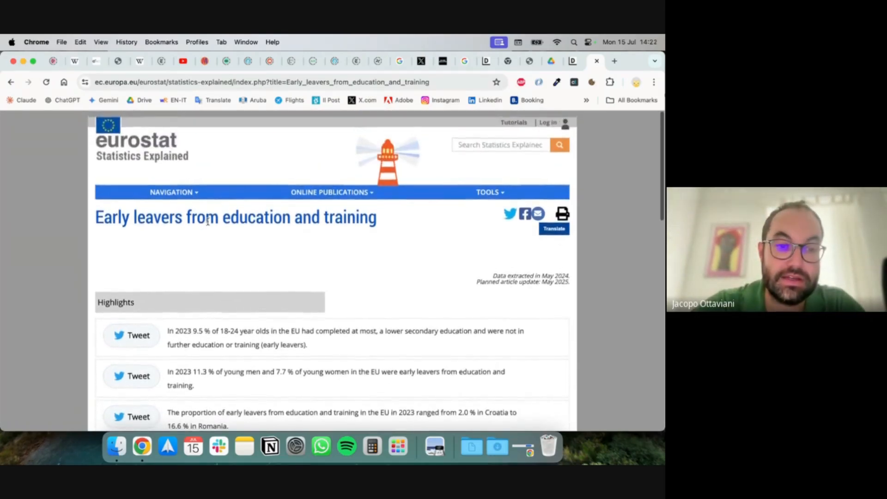
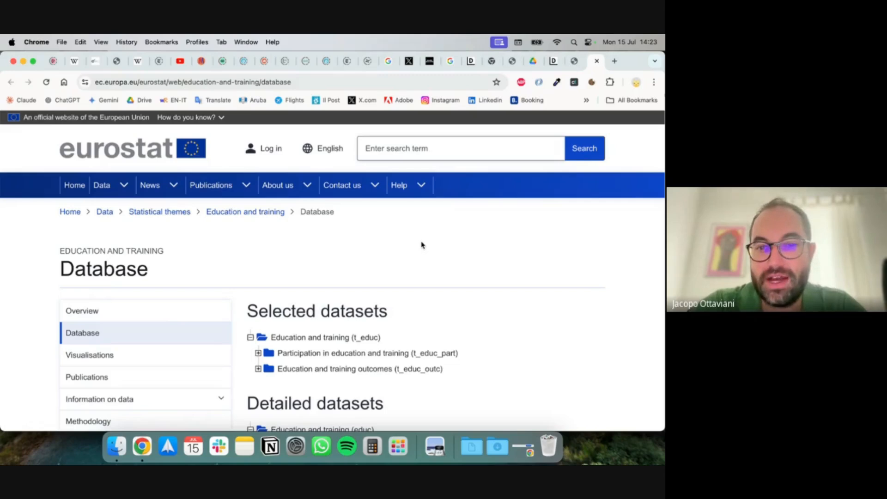
- In Eurostat's education and training database, expand Education and training outcomes, find "leave" and open the table Early leavers from education and training by sex (sdg_04_10)
{"action": "scroll", "coordinate": [421, 245], "scroll_direction": "down", "scroll_amount": 5}
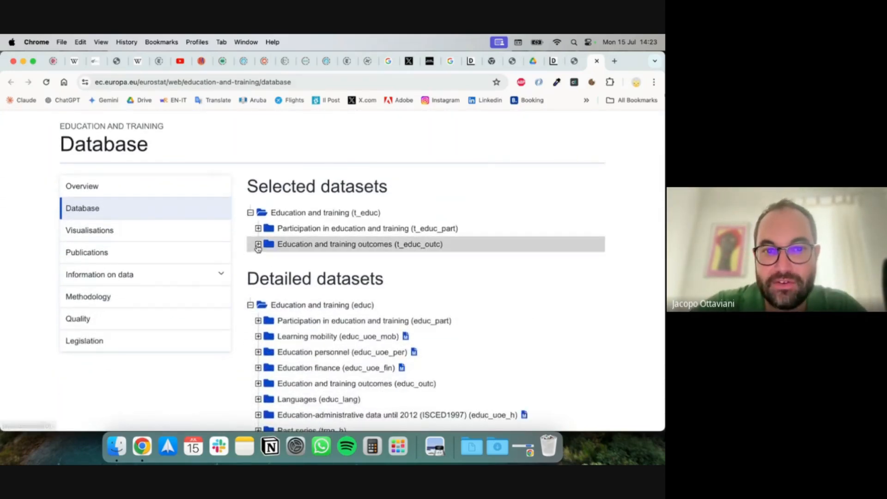
{"action": "left_click", "coordinate": [258, 244]}
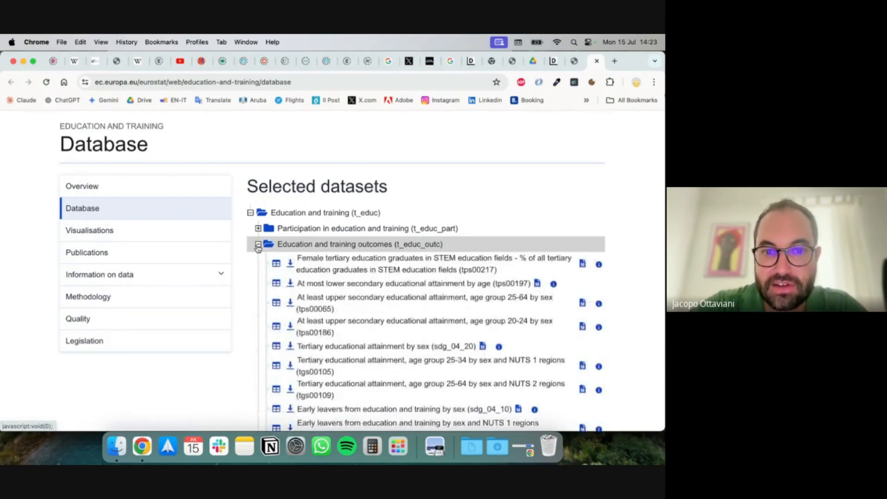
{"action": "scroll", "coordinate": [257, 248], "scroll_direction": "down", "scroll_amount": 3}
{"action": "key", "text": "super+f"}
{"action": "type", "text": "leave"}
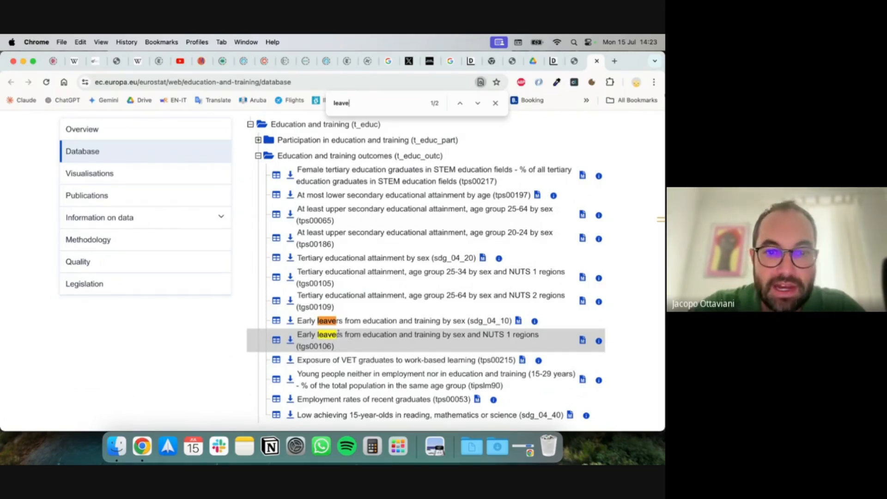
{"action": "left_click", "coordinate": [276, 321]}
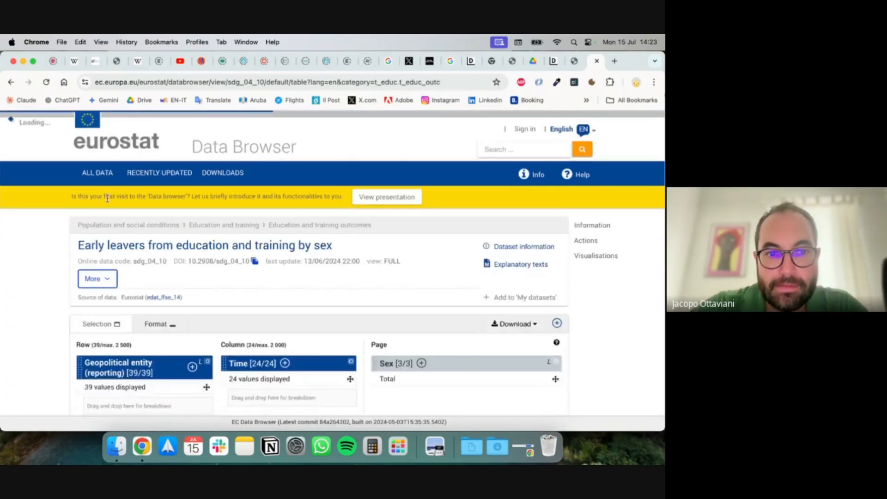
- Examine the 2023 early leavers percentages by country in the data table
{"action": "scroll", "coordinate": [184, 198], "scroll_direction": "down", "scroll_amount": 3}
{"action": "scroll", "coordinate": [19, 208], "scroll_direction": "down", "scroll_amount": 5}
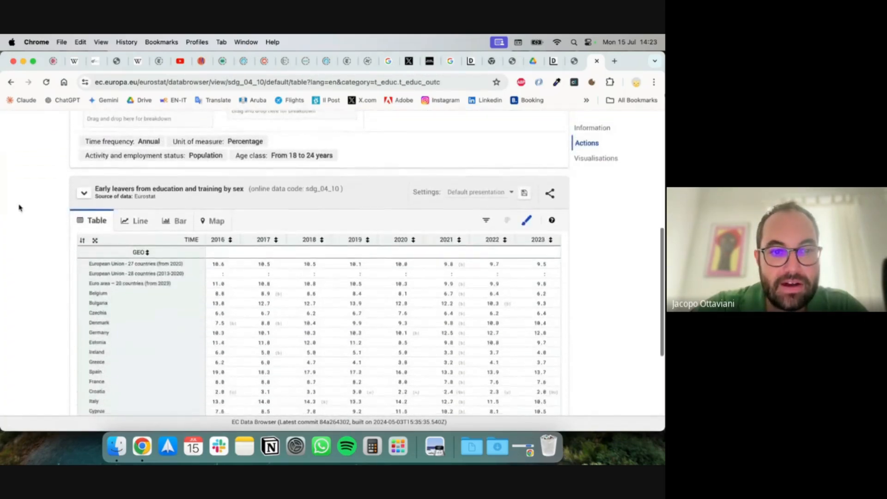
{"action": "key", "text": "super+equal"}
{"action": "key", "text": "super+equal"}
{"action": "key", "text": "super+equal"}
{"action": "key", "text": "super+equal"}
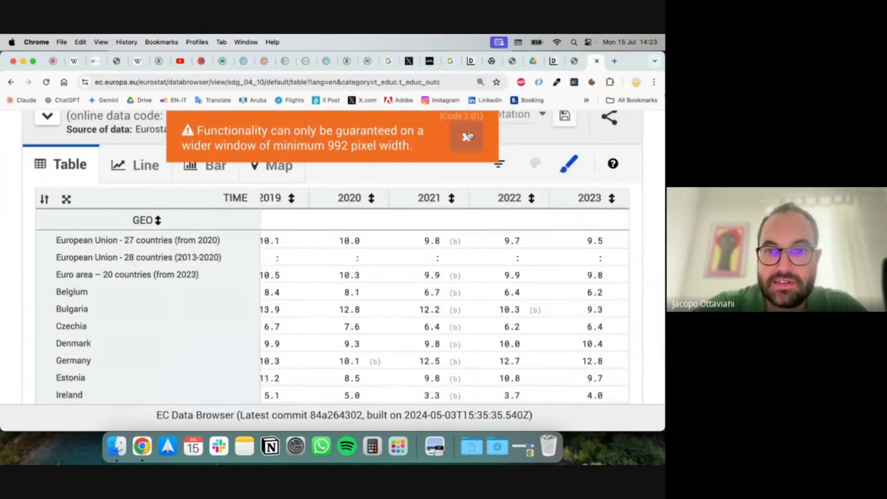
{"action": "scroll", "coordinate": [192, 228], "scroll_direction": "down", "scroll_amount": 3}
{"action": "scroll", "coordinate": [150, 233], "scroll_direction": "down", "scroll_amount": 3}
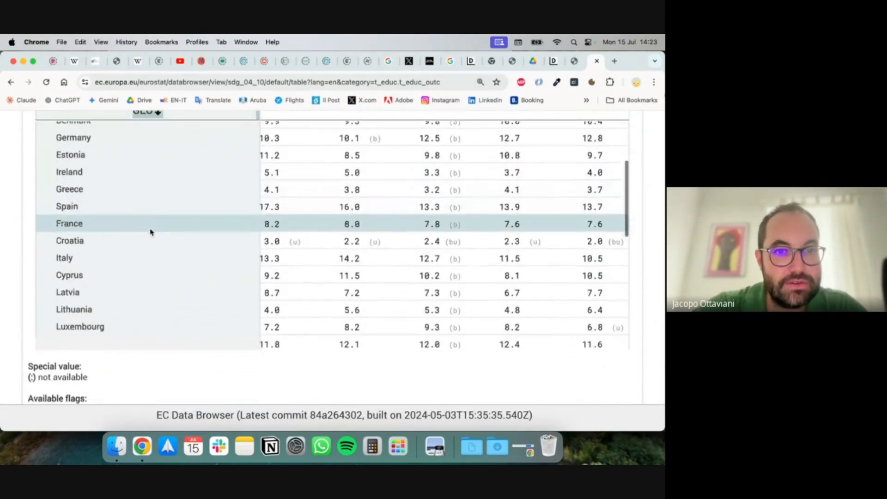
{"action": "scroll", "coordinate": [151, 233], "scroll_direction": "up", "scroll_amount": 5}
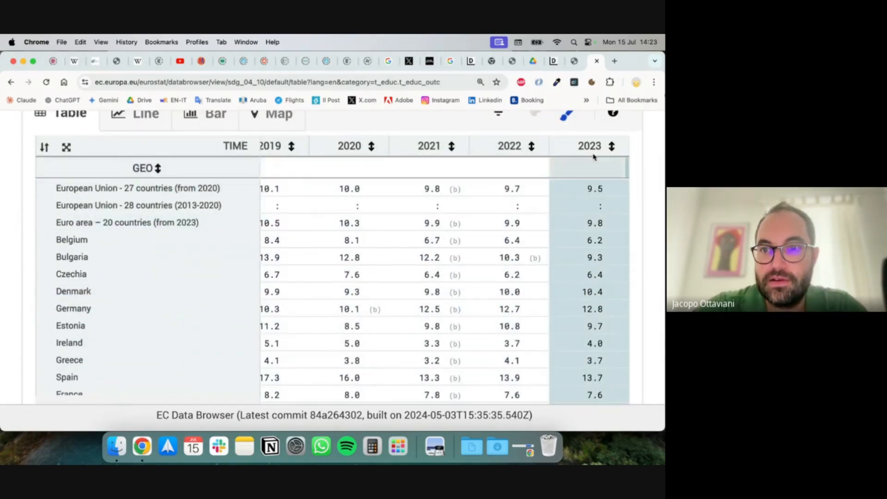
{"action": "scroll", "coordinate": [468, 254], "scroll_direction": "down", "scroll_amount": 3}
{"action": "scroll", "coordinate": [468, 255], "scroll_direction": "down", "scroll_amount": 1}
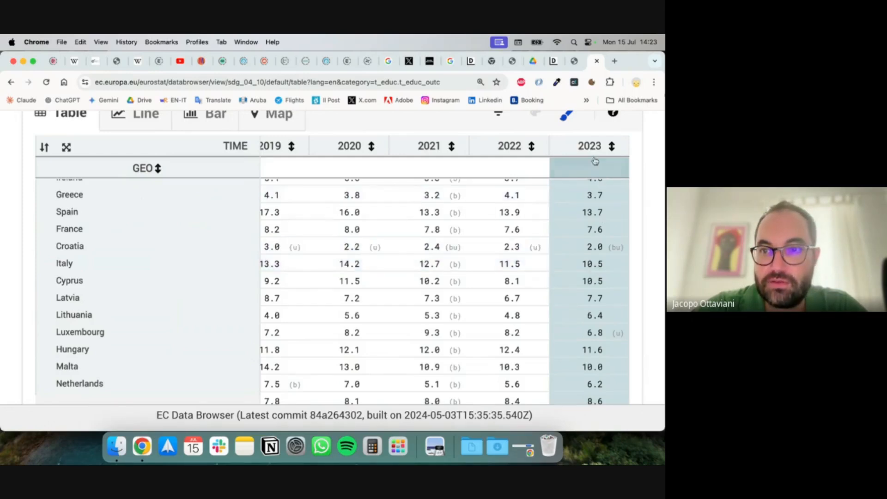
- Compare the countries' early leavers percentages from the years around 2006 to 2011 with those up to 2023
{"action": "scroll", "coordinate": [442, 276], "scroll_direction": "up", "scroll_amount": 5}
{"action": "scroll", "coordinate": [444, 275], "scroll_direction": "left", "scroll_amount": 2}
{"action": "scroll", "coordinate": [444, 275], "scroll_direction": "left", "scroll_amount": 10}
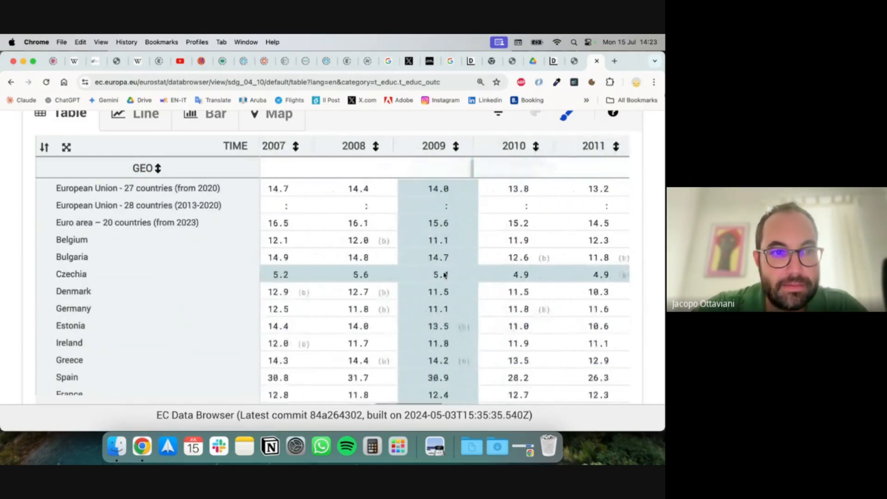
{"action": "scroll", "coordinate": [436, 277], "scroll_direction": "down", "scroll_amount": 3}
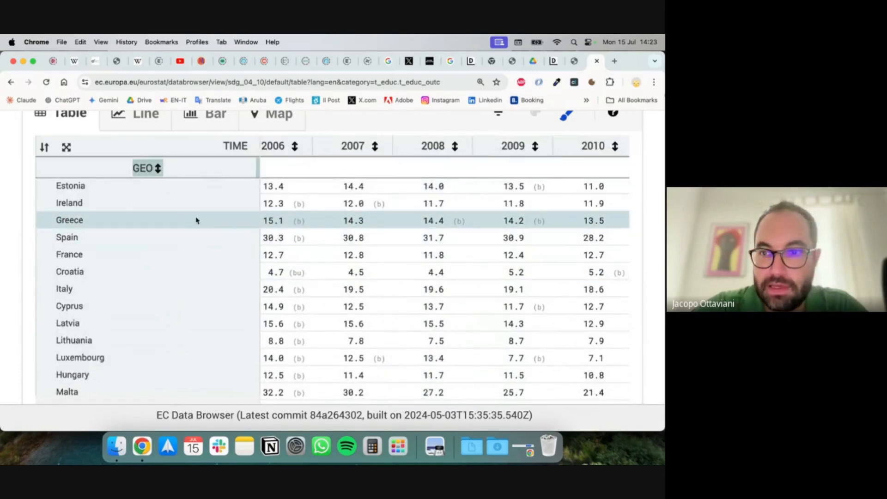
{"action": "scroll", "coordinate": [445, 225], "scroll_direction": "right", "scroll_amount": 2}
{"action": "scroll", "coordinate": [445, 225], "scroll_direction": "right", "scroll_amount": 6}
{"action": "scroll", "coordinate": [445, 225], "scroll_direction": "right", "scroll_amount": 5}
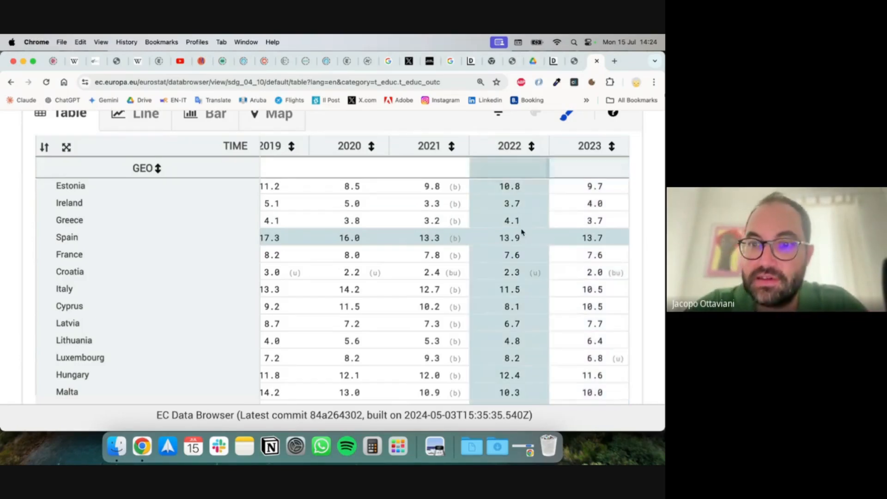
- Examine the table's remaining countries, such as Romania and Iceland, and compare their values between 2000 and 2023
{"action": "scroll", "coordinate": [602, 274], "scroll_direction": "down", "scroll_amount": 5}
{"action": "scroll", "coordinate": [602, 273], "scroll_direction": "down", "scroll_amount": 3}
{"action": "scroll", "coordinate": [596, 259], "scroll_direction": "up", "scroll_amount": 2}
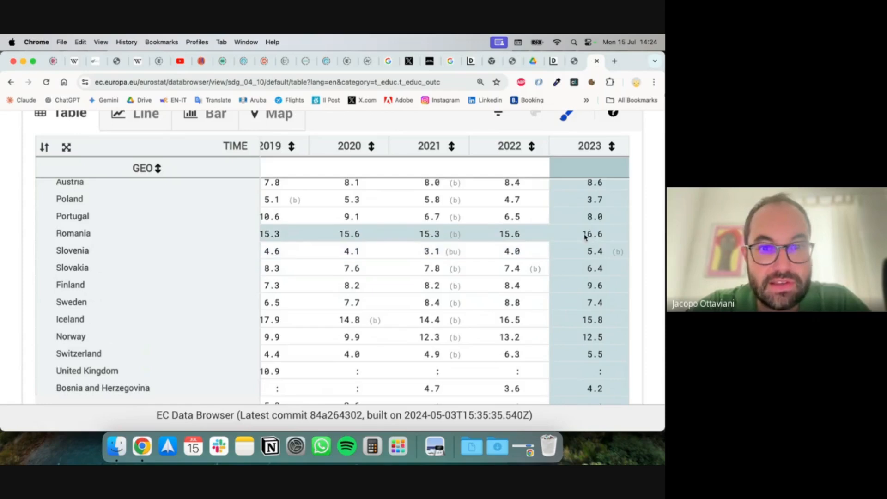
{"action": "scroll", "coordinate": [593, 237], "scroll_direction": "down", "scroll_amount": 3}
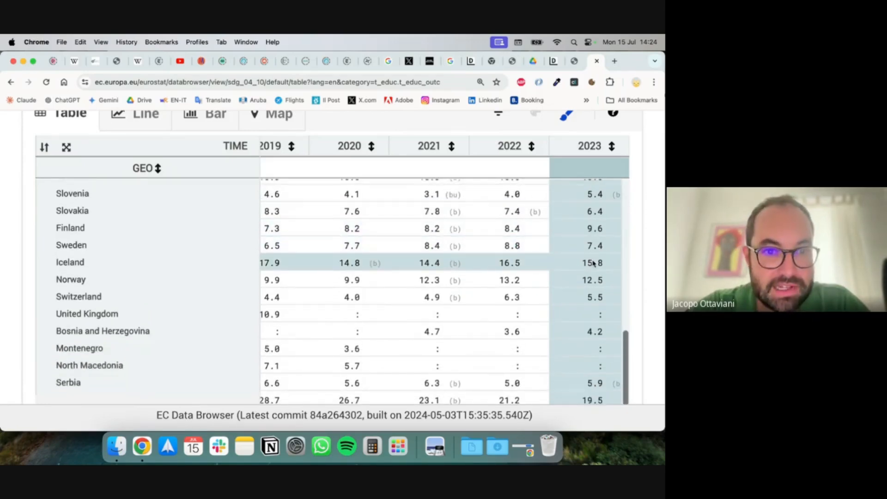
{"action": "scroll", "coordinate": [564, 263], "scroll_direction": "left", "scroll_amount": 20}
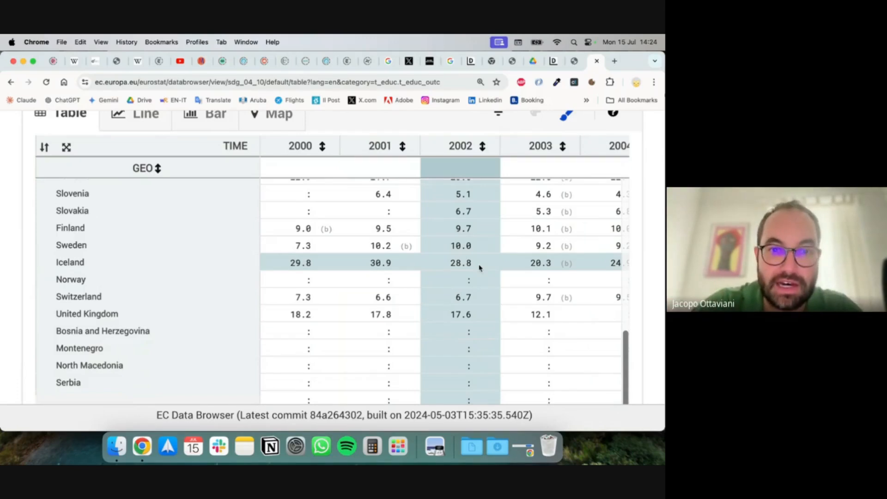
{"action": "scroll", "coordinate": [481, 268], "scroll_direction": "right", "scroll_amount": 15}
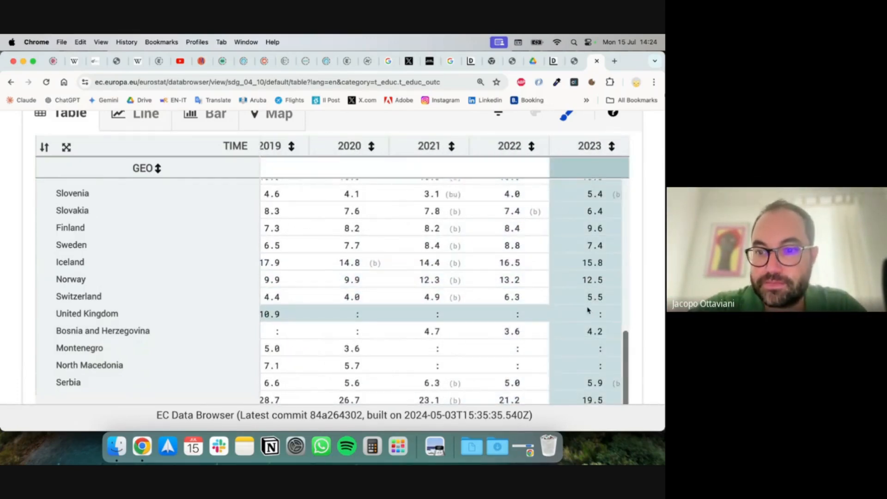
{"action": "scroll", "coordinate": [580, 366], "scroll_direction": "up", "scroll_amount": 10}
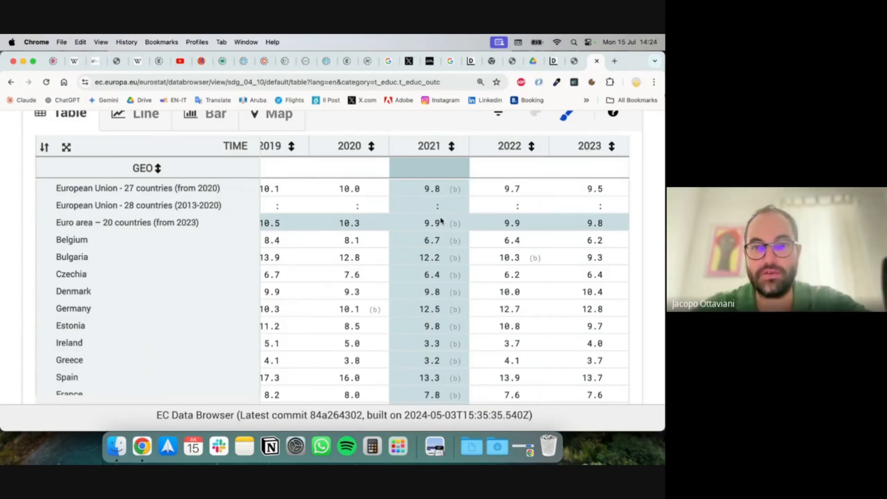
- Review the early leavers dataset's title, source details, row, column and page selections, and fixed dimensions such as unit of measure and age class
{"action": "scroll", "coordinate": [252, 222], "scroll_direction": "up", "scroll_amount": 5}
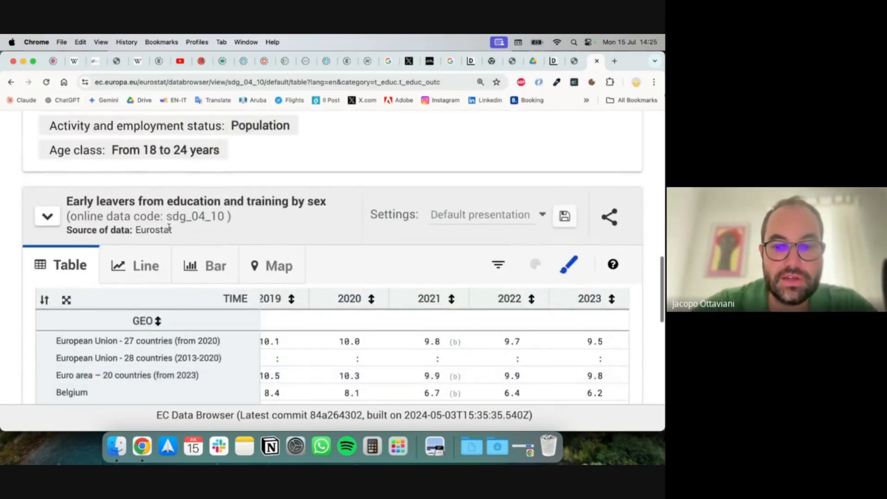
{"action": "key", "text": "super+0"}
{"action": "scroll", "coordinate": [71, 248], "scroll_direction": "up", "scroll_amount": 3}
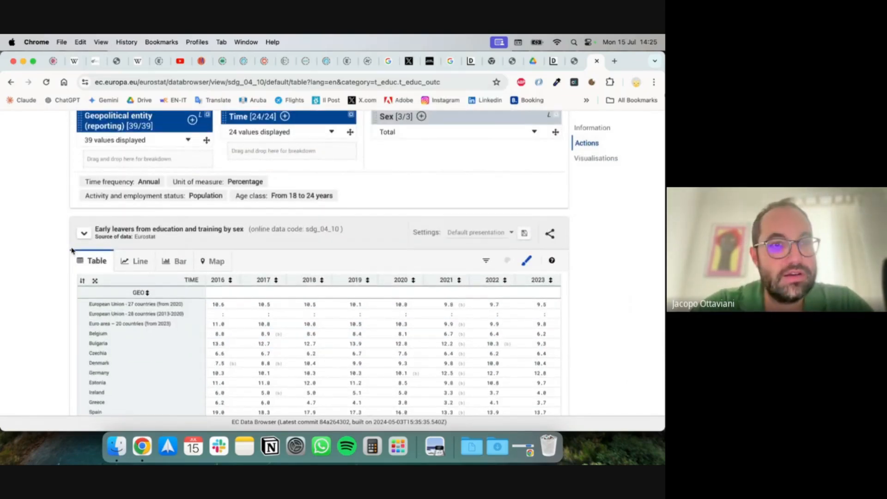
{"action": "scroll", "coordinate": [71, 250], "scroll_direction": "up", "scroll_amount": 8}
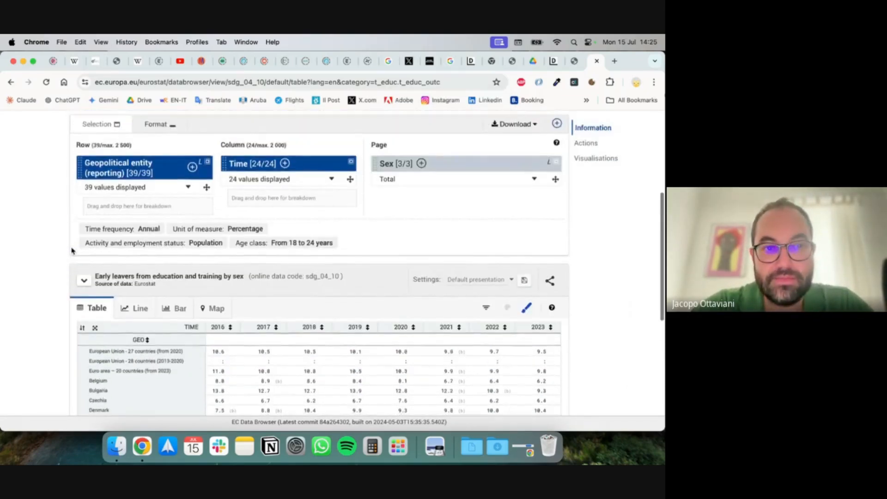
{"action": "scroll", "coordinate": [71, 250], "scroll_direction": "up", "scroll_amount": 1}
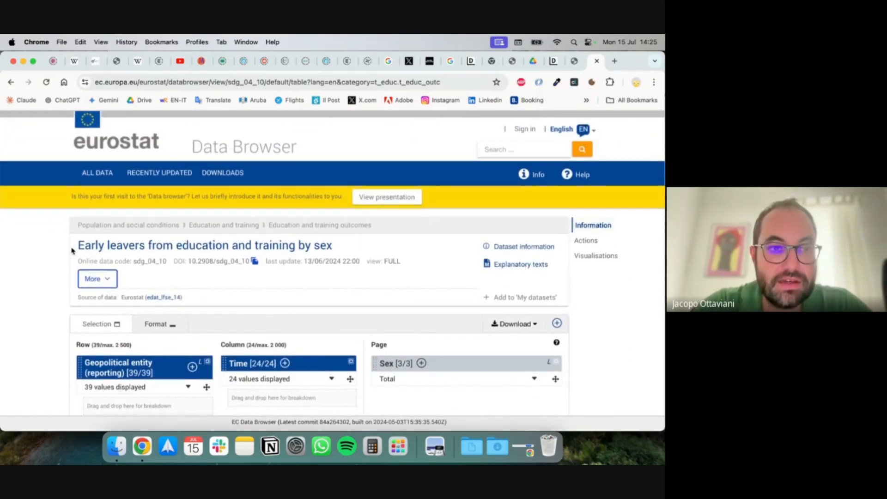
{"action": "scroll", "coordinate": [72, 250], "scroll_direction": "down", "scroll_amount": 13}
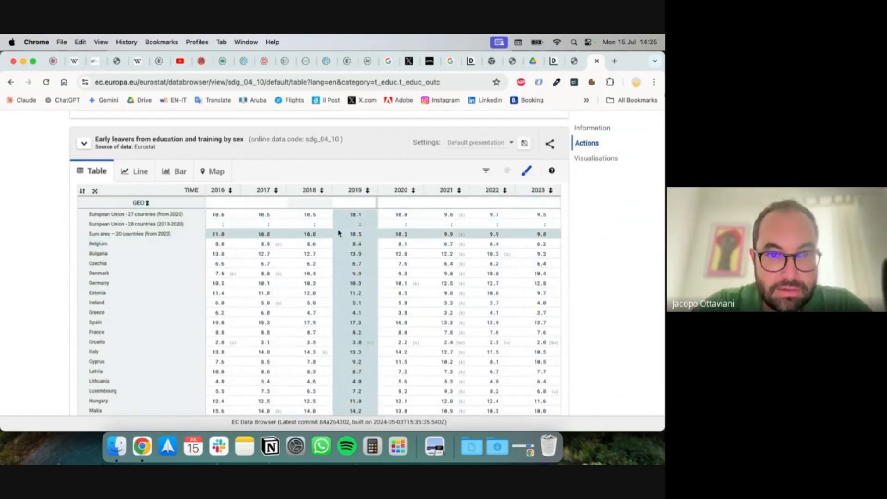
{"action": "scroll", "coordinate": [471, 223], "scroll_direction": "up", "scroll_amount": 12}
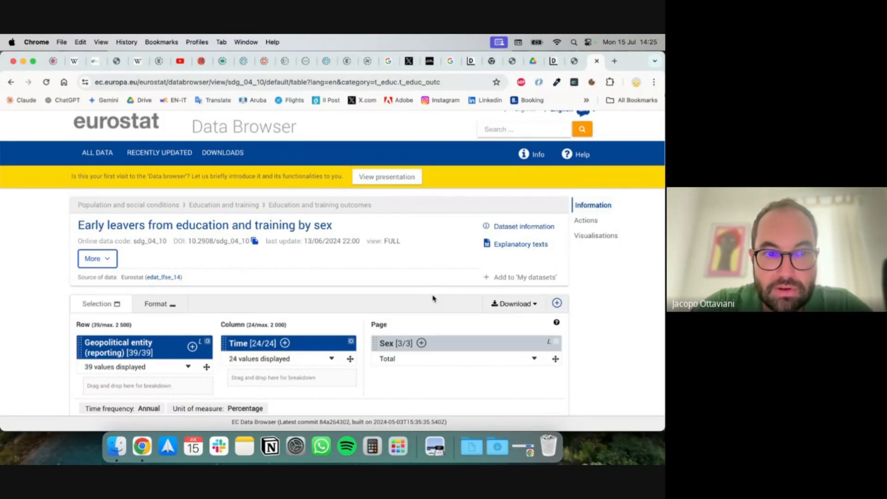
{"action": "scroll", "coordinate": [433, 299], "scroll_direction": "down", "scroll_amount": 5}
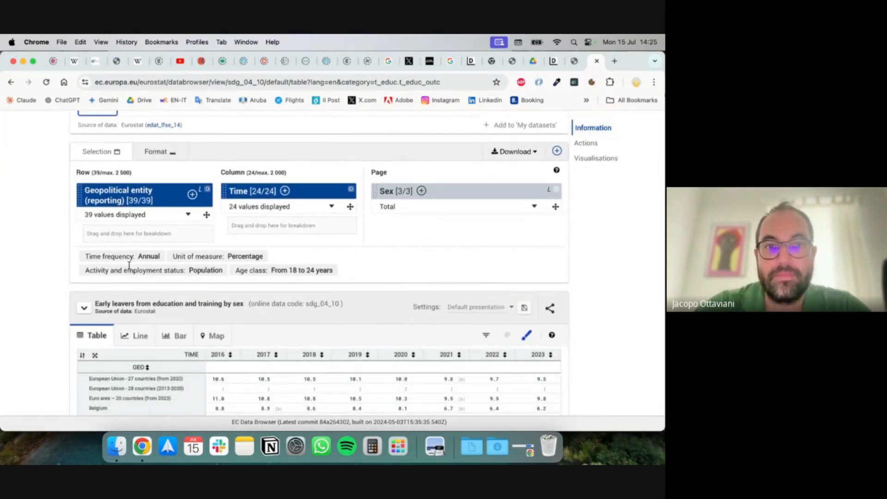
- Review the early leavers dataset's page settings and the available download formats for the current page and the full dataset
{"action": "scroll", "coordinate": [438, 229], "scroll_direction": "down", "scroll_amount": 10}
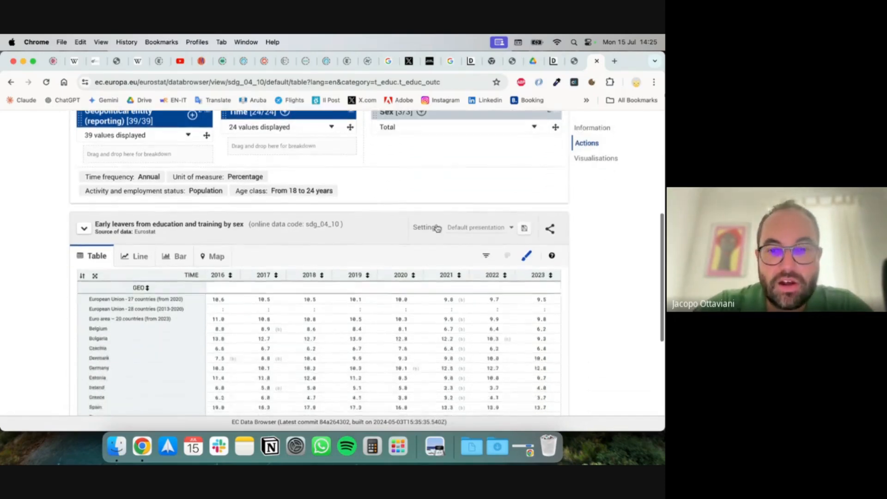
{"action": "scroll", "coordinate": [437, 228], "scroll_direction": "up", "scroll_amount": 6}
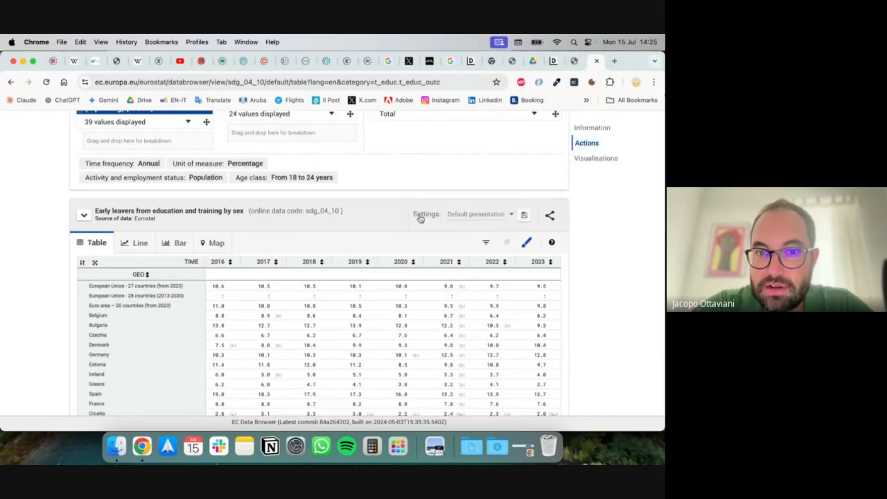
{"action": "scroll", "coordinate": [420, 218], "scroll_direction": "up", "scroll_amount": 3}
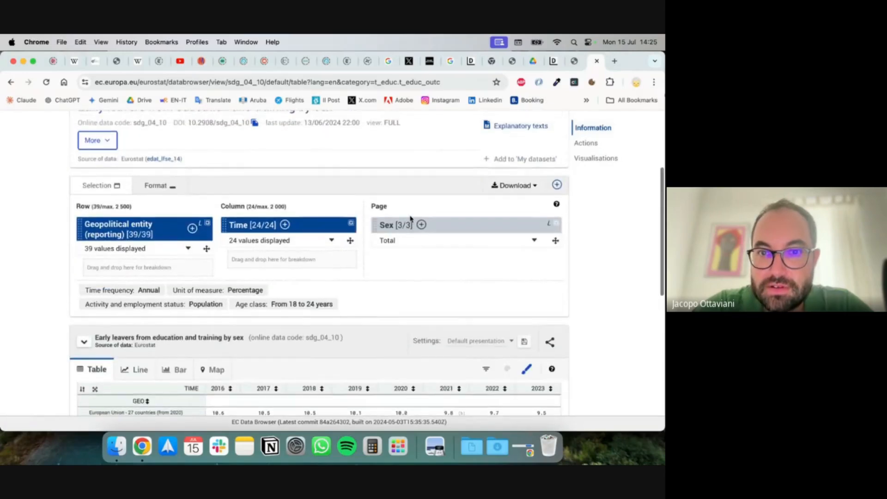
{"action": "left_click", "coordinate": [523, 187]}
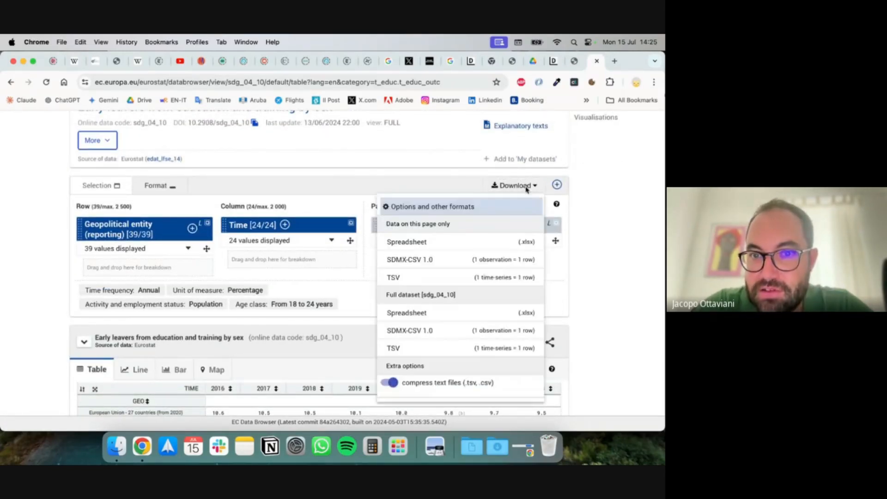
{"action": "left_click", "coordinate": [451, 186]}
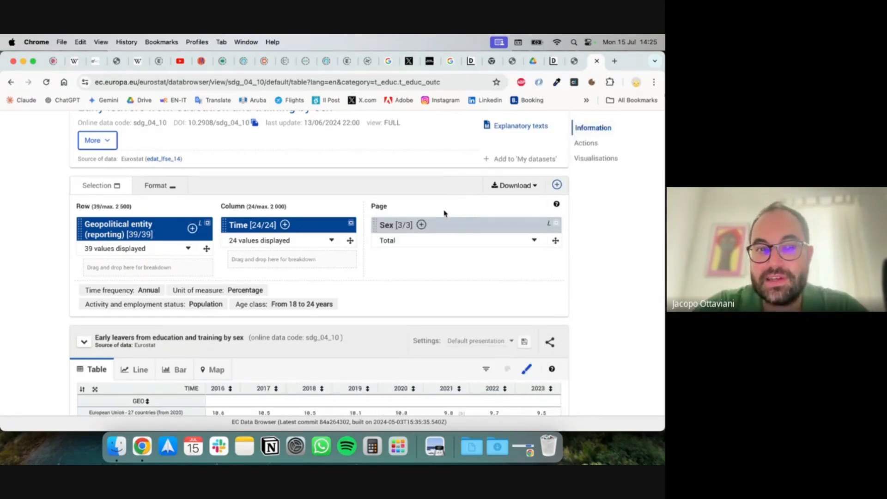
{"action": "scroll", "coordinate": [445, 210], "scroll_direction": "up", "scroll_amount": 3}
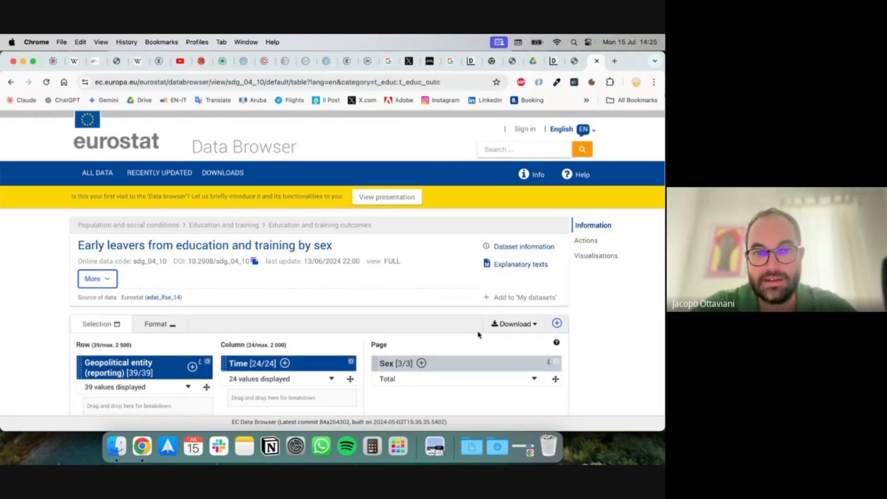
- Download only the data on this page as an .xlsx spreadsheet and open the downloaded file in Numbers
{"action": "left_click", "coordinate": [525, 328]}
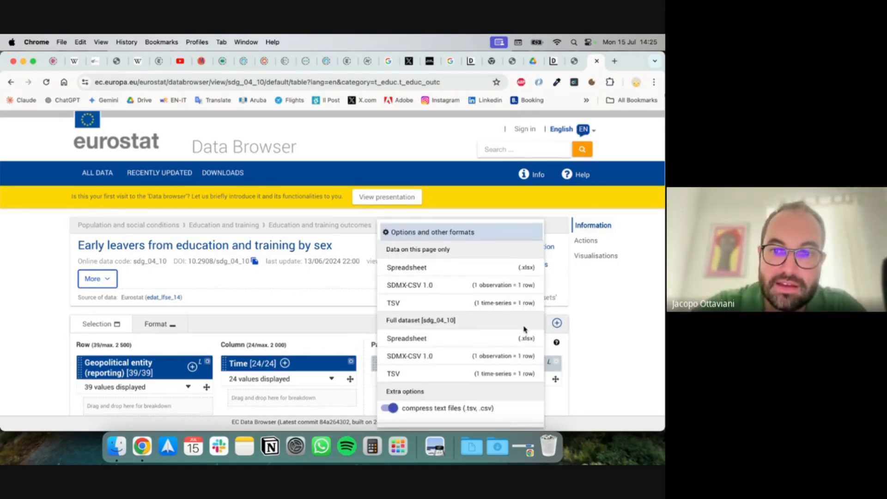
{"action": "left_click", "coordinate": [431, 269]}
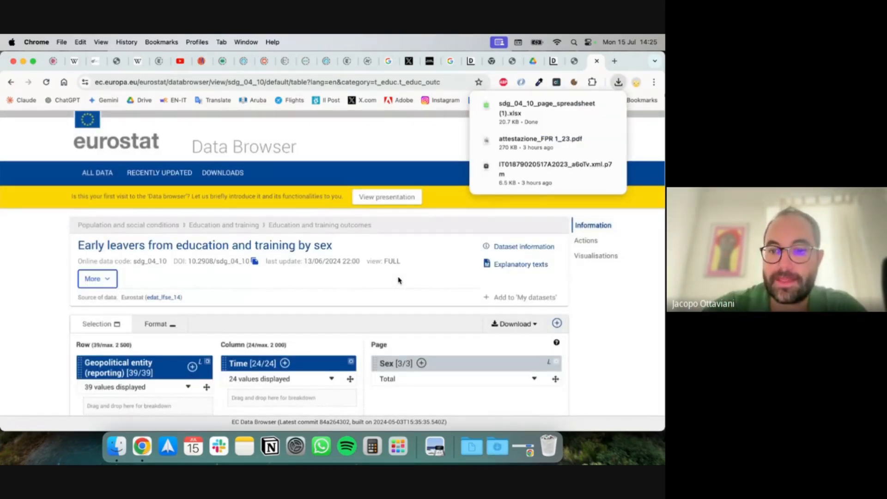
{"action": "left_click", "coordinate": [495, 451]}
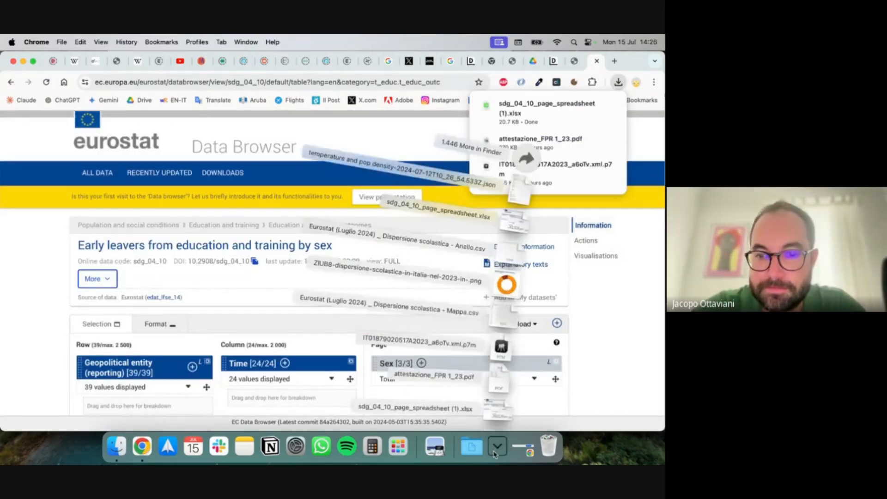
{"action": "left_click", "coordinate": [500, 417]}
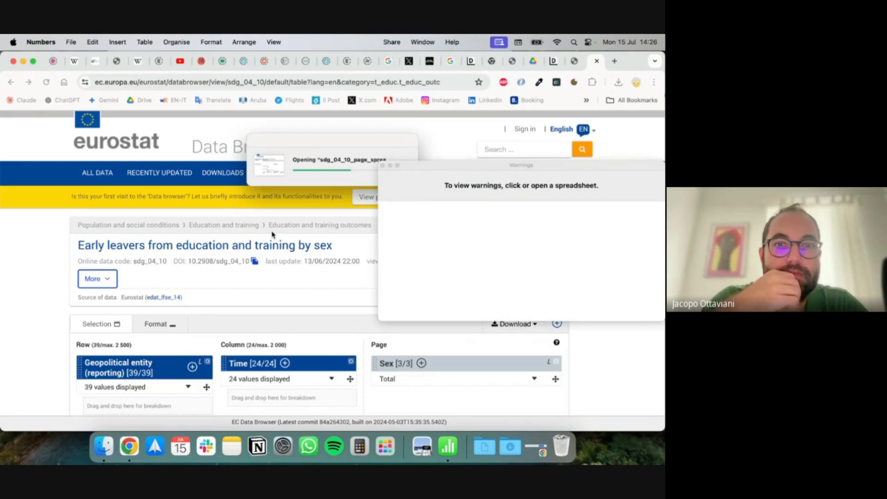
{"action": "left_click", "coordinate": [383, 165]}
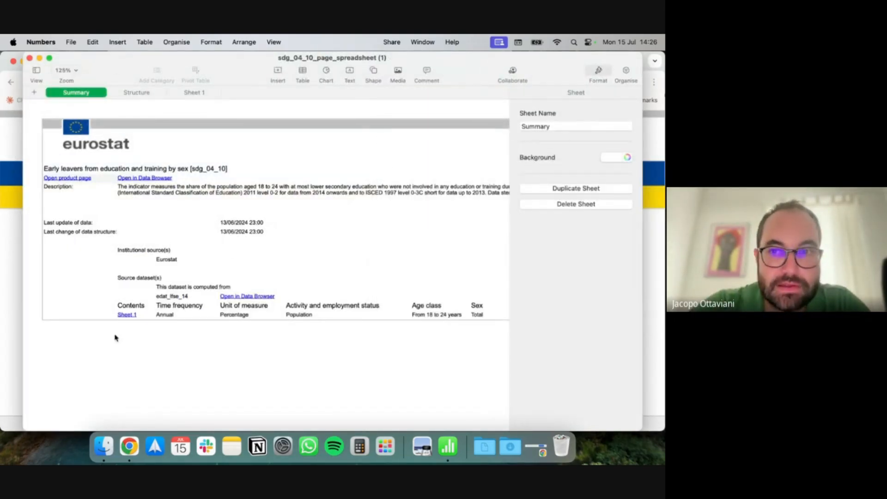
- Look through the Summary, Structure and Sheet 1 sheets of the downloaded Eurostat spreadsheet
{"action": "scroll", "coordinate": [337, 216], "scroll_direction": "down", "scroll_amount": 4}
{"action": "scroll", "coordinate": [337, 218], "scroll_direction": "up", "scroll_amount": 4}
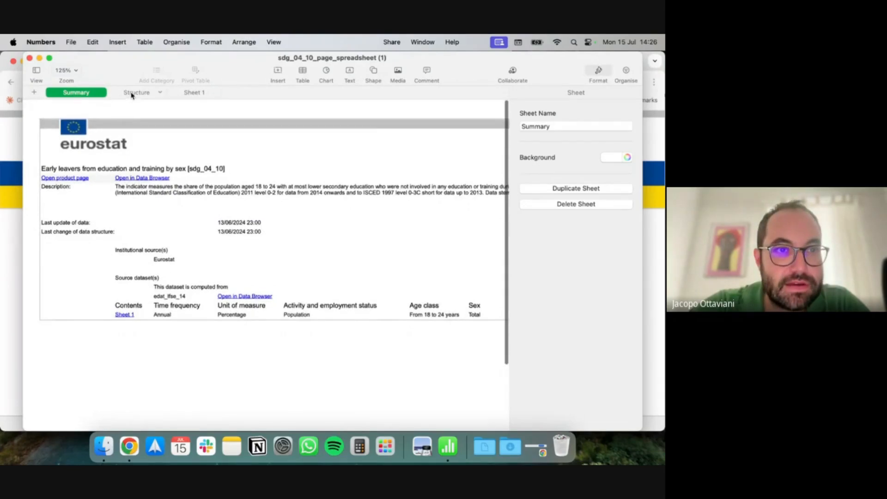
{"action": "left_click", "coordinate": [134, 94]}
{"action": "left_click", "coordinate": [198, 95]}
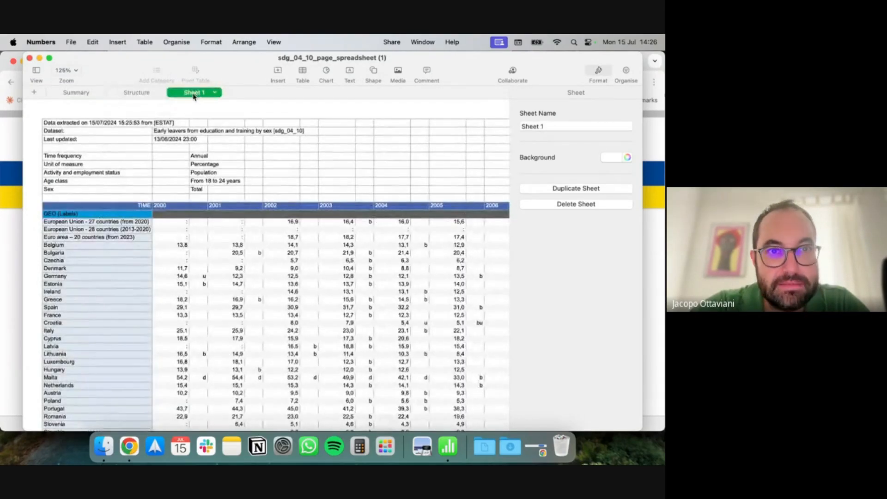
{"action": "left_click", "coordinate": [136, 93]}
{"action": "left_click", "coordinate": [76, 92]}
{"action": "left_click", "coordinate": [125, 94]}
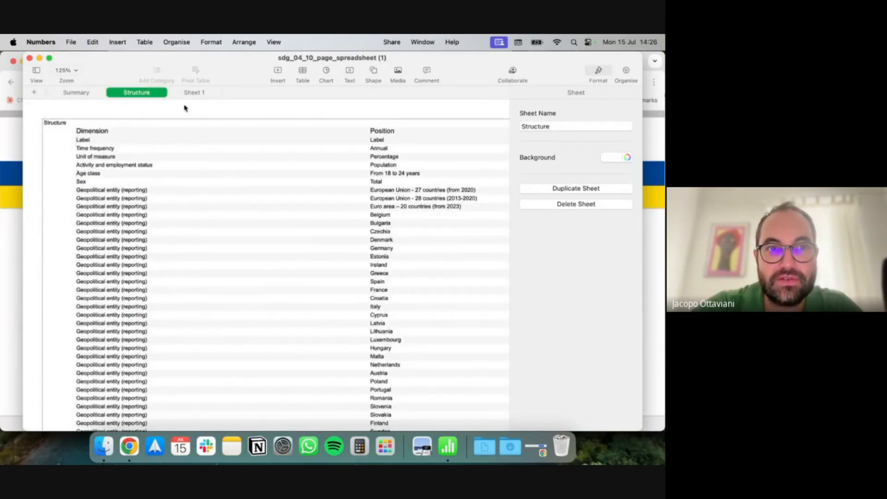
{"action": "left_click", "coordinate": [68, 93]}
{"action": "left_click", "coordinate": [126, 94]}
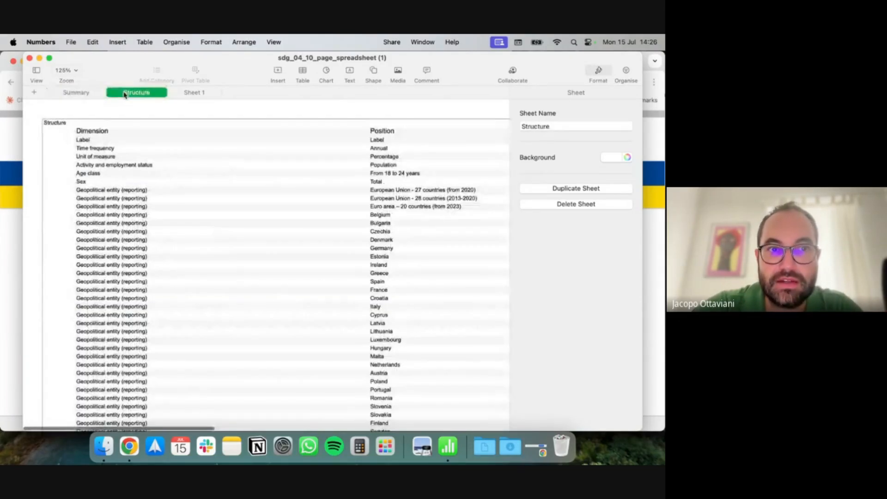
{"action": "left_click", "coordinate": [192, 93]}
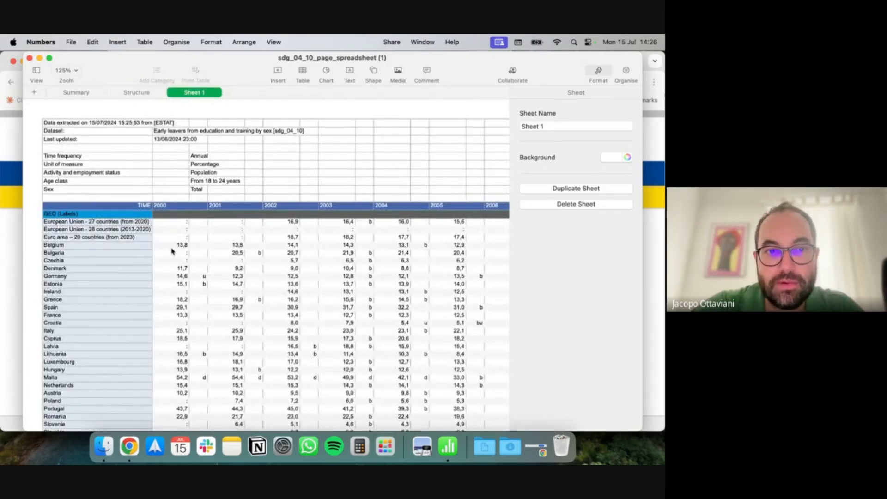
- Examine the country names in column A and the yearly values from 2000 to 2023 in Sheet 1
{"action": "scroll", "coordinate": [92, 250], "scroll_direction": "down", "scroll_amount": 5}
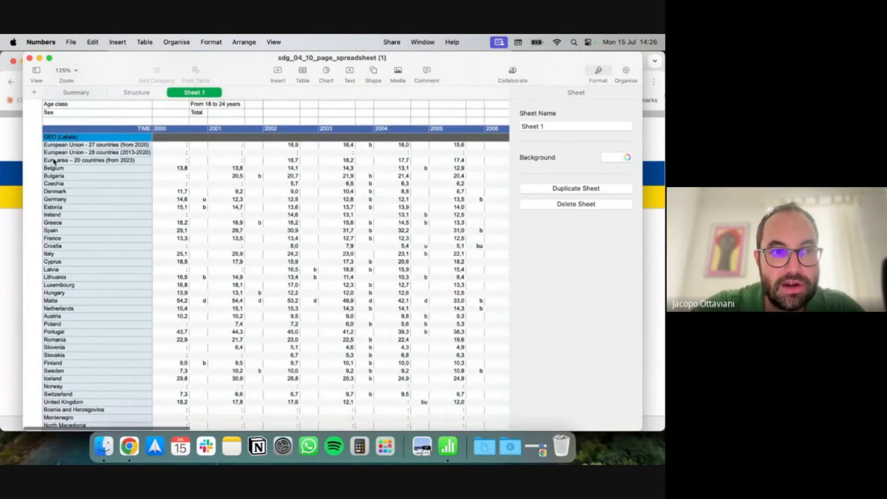
{"action": "left_click", "coordinate": [55, 169]}
{"action": "left_click", "coordinate": [90, 106]}
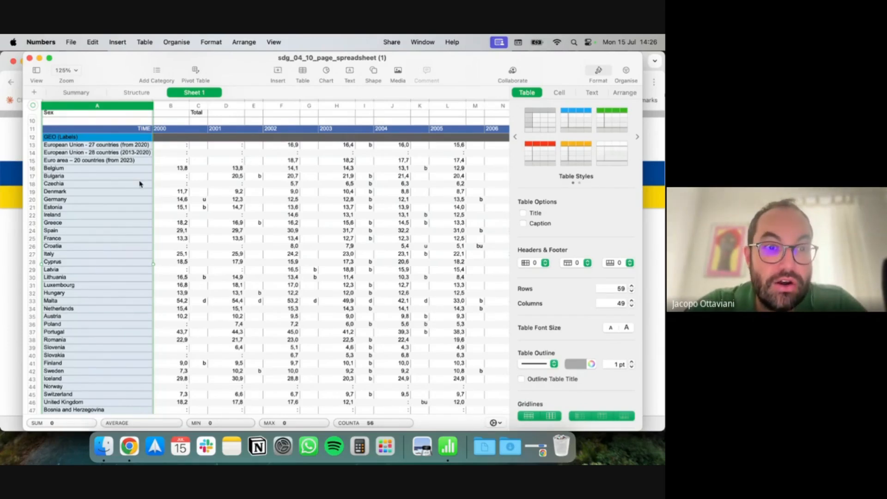
{"action": "left_click", "coordinate": [102, 171]}
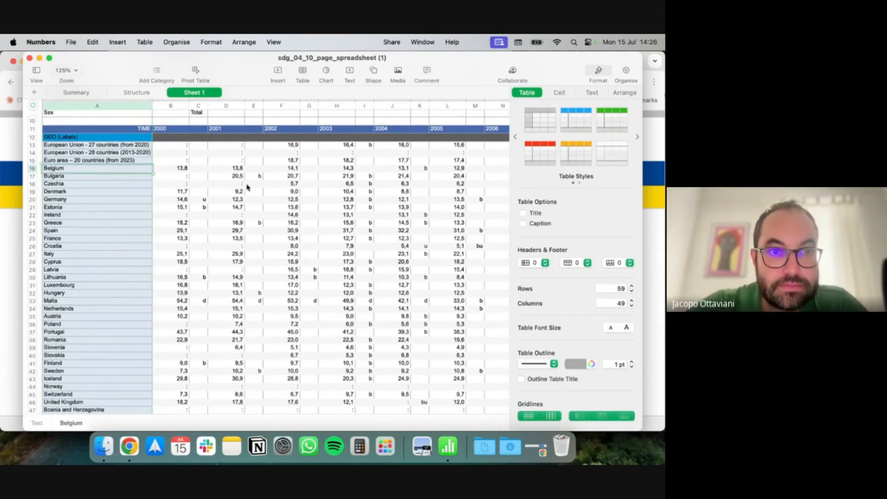
{"action": "scroll", "coordinate": [455, 199], "scroll_direction": "right", "scroll_amount": 15}
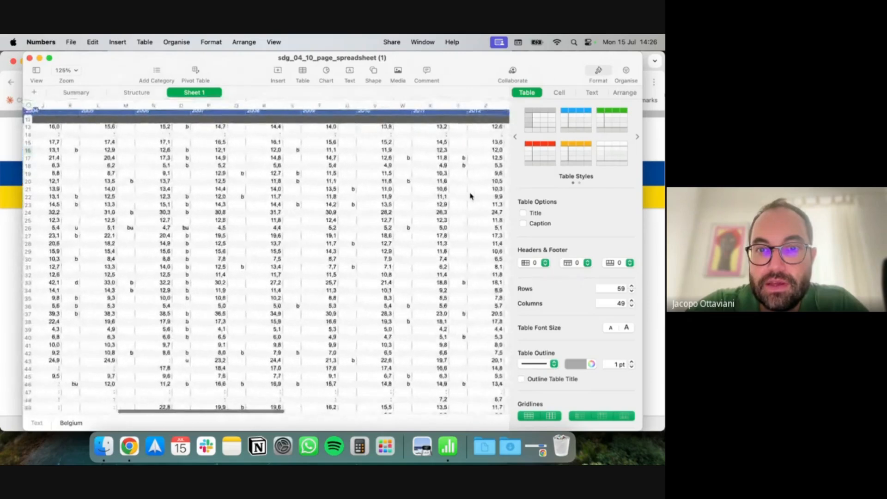
{"action": "scroll", "coordinate": [470, 196], "scroll_direction": "right", "scroll_amount": 10}
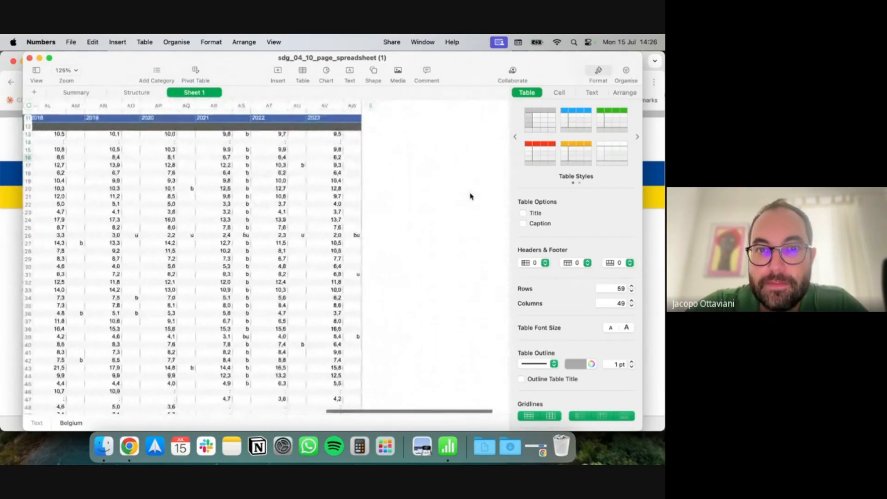
{"action": "scroll", "coordinate": [470, 196], "scroll_direction": "left", "scroll_amount": 20}
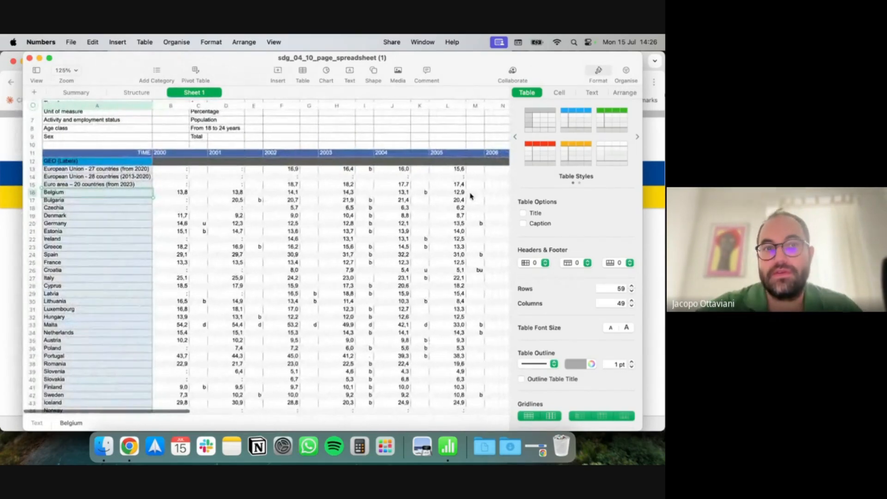
{"action": "scroll", "coordinate": [471, 197], "scroll_direction": "down", "scroll_amount": 2}
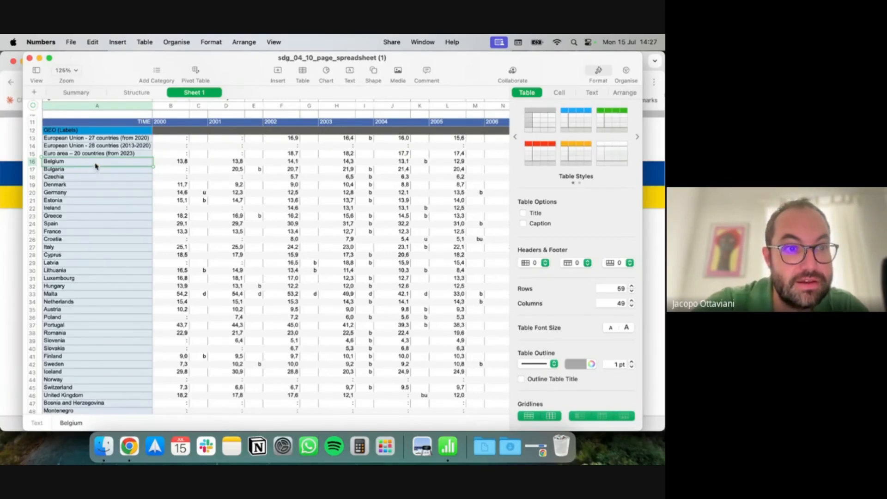
- Switch to Chrome, open Google Drive in a new tab and create a blank Google Sheets spreadsheet
{"action": "left_click", "coordinate": [6, 245]}
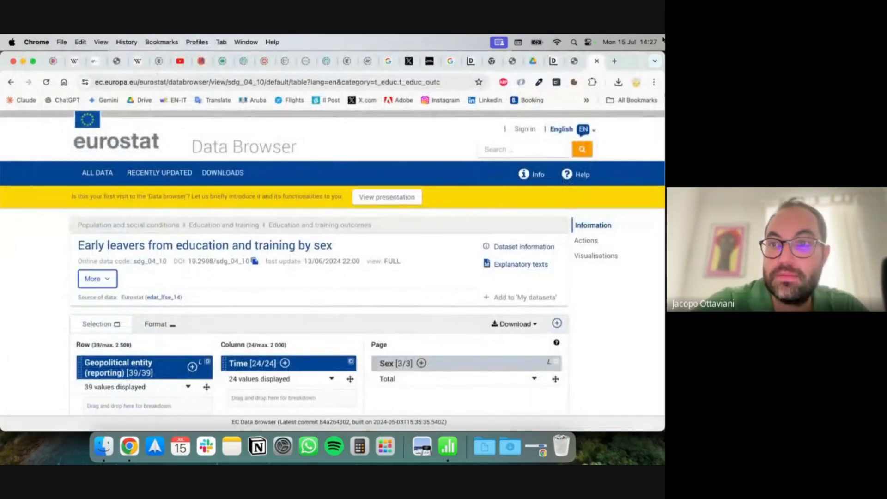
{"action": "left_click", "coordinate": [617, 61]}
{"action": "type", "text": "drive"}
{"action": "key", "text": "Return"}
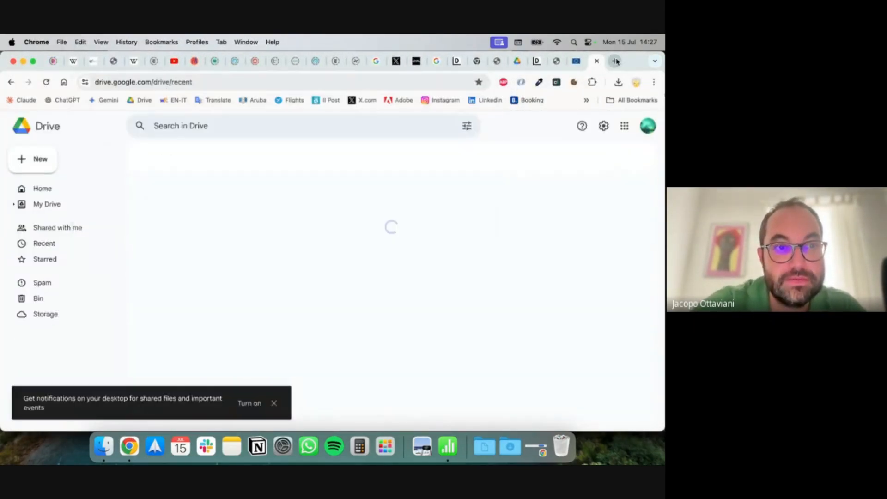
{"action": "left_click", "coordinate": [35, 159]}
{"action": "left_click", "coordinate": [72, 236]}
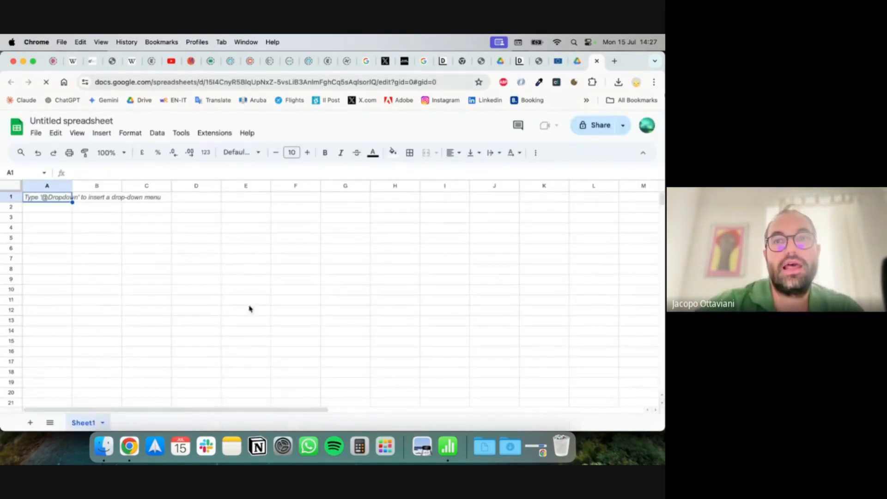
- Switch to Numbers, select the country names from Belgium to United Kingdom in column A and check the selected range
{"action": "left_click", "coordinate": [448, 446]}
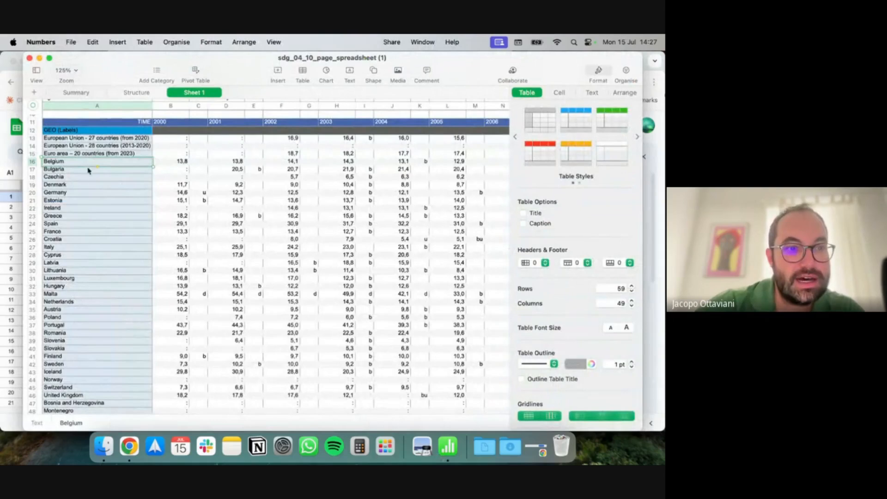
{"action": "scroll", "coordinate": [72, 351], "scroll_direction": "down", "scroll_amount": 5}
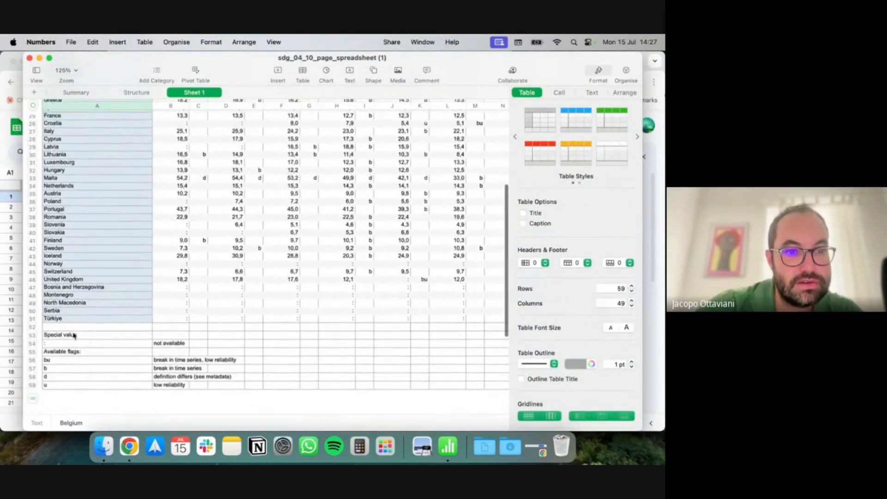
{"action": "left_click", "coordinate": [91, 280], "text": "shift"}
{"action": "scroll", "coordinate": [91, 284], "scroll_direction": "up", "scroll_amount": 6}
{"action": "scroll", "coordinate": [91, 283], "scroll_direction": "down", "scroll_amount": 2}
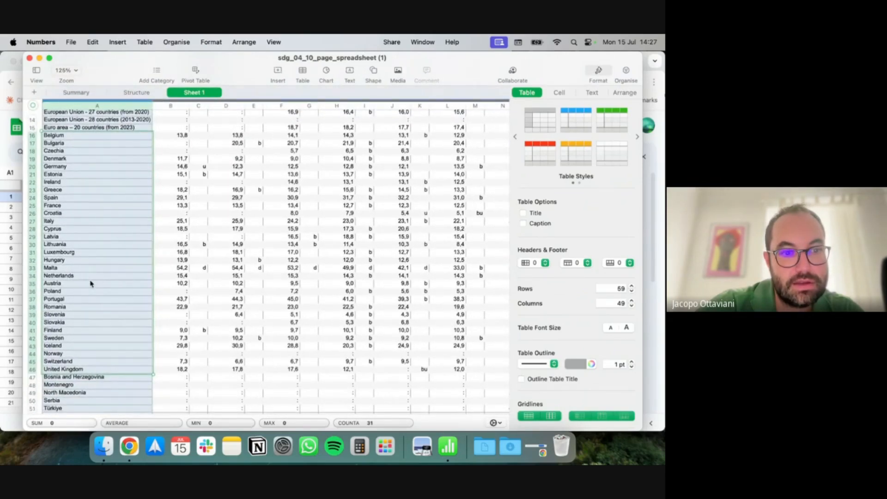
{"action": "scroll", "coordinate": [91, 283], "scroll_direction": "down", "scroll_amount": 3}
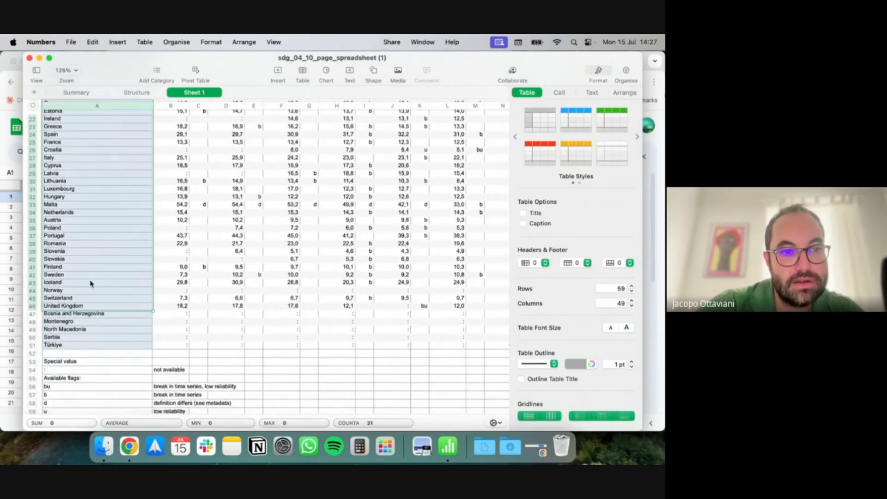
{"action": "scroll", "coordinate": [90, 283], "scroll_direction": "up", "scroll_amount": 5}
{"action": "scroll", "coordinate": [66, 324], "scroll_direction": "down", "scroll_amount": 3}
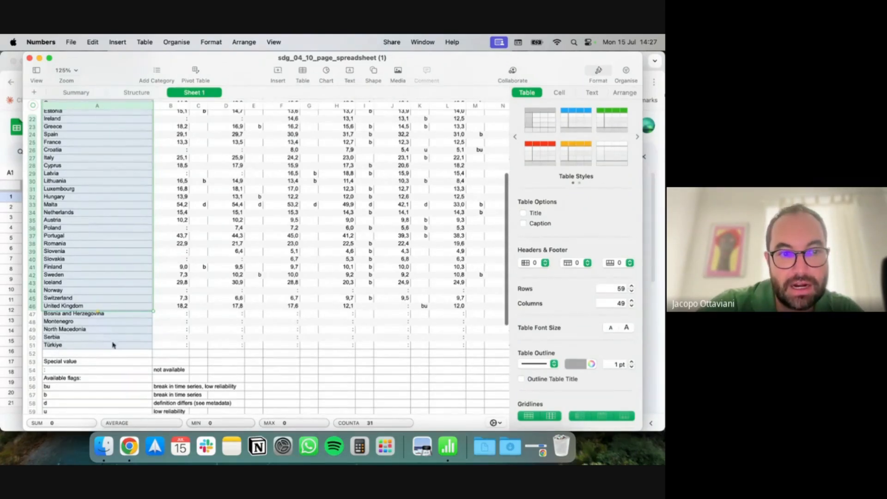
- Copy the country names from Belgium to Türkiye in column A of Sheet 1
{"action": "left_click", "coordinate": [77, 301]}
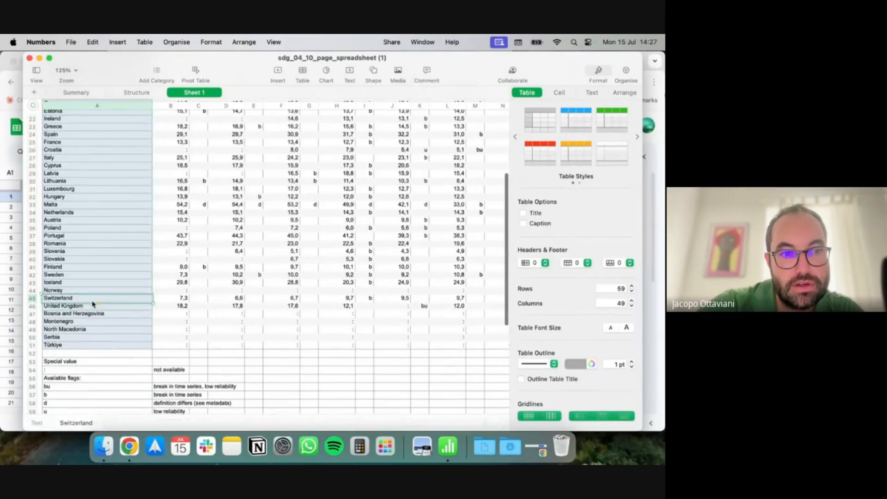
{"action": "left_click", "coordinate": [88, 345]}
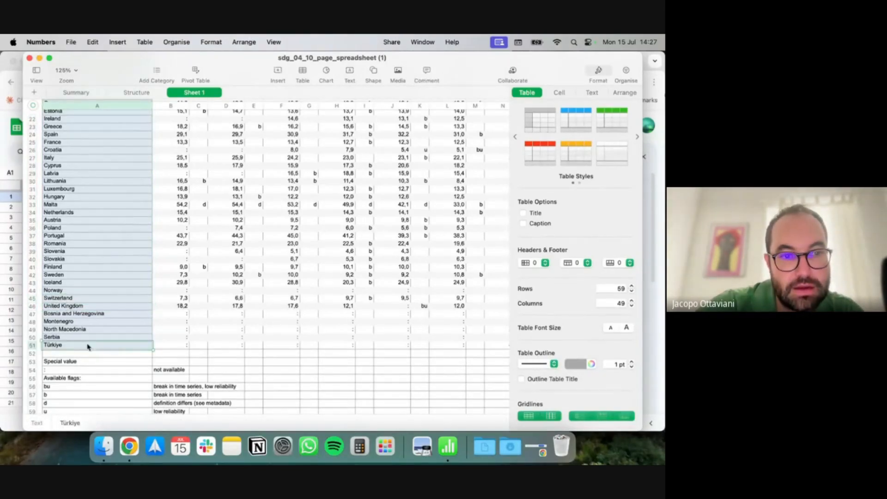
{"action": "scroll", "coordinate": [87, 346], "scroll_direction": "up", "scroll_amount": 10}
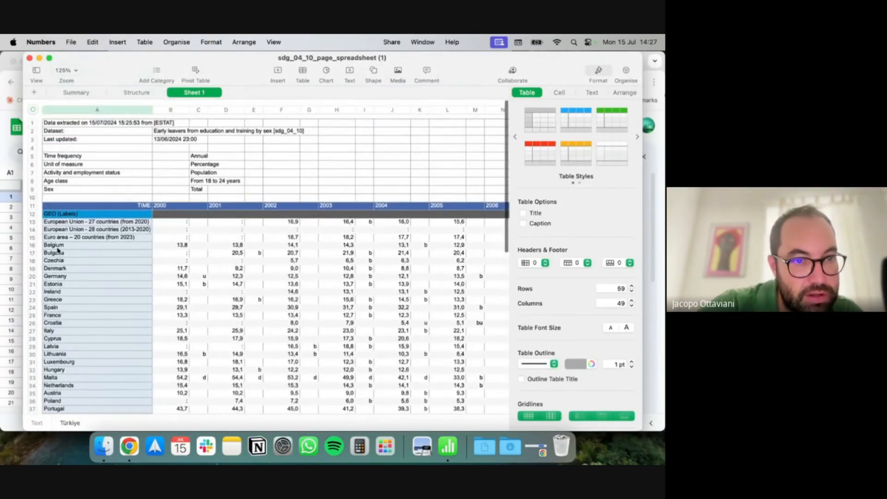
{"action": "left_click", "coordinate": [58, 247], "text": "shift"}
{"action": "key", "text": "super+c"}
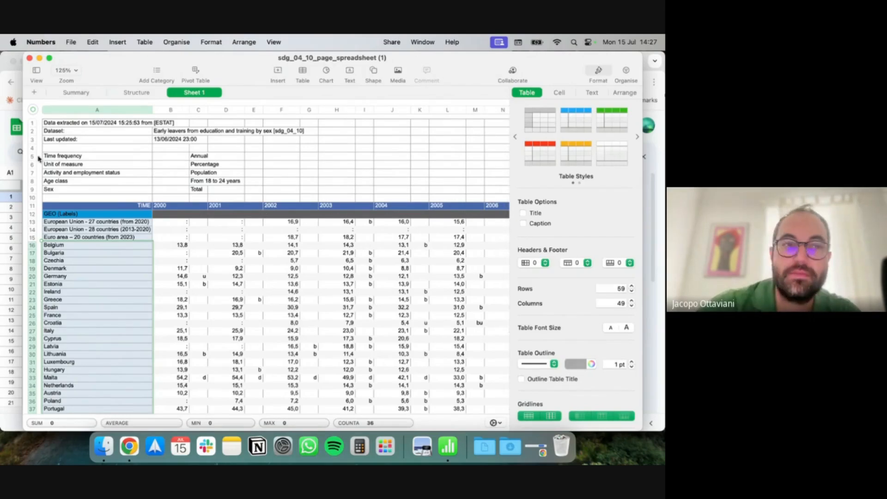
- Switch to the blank Google Sheet and paste the copied country names into column A starting at A2
{"action": "left_click", "coordinate": [18, 221]}
{"action": "left_click", "coordinate": [53, 210]}
{"action": "key", "text": "super+v"}
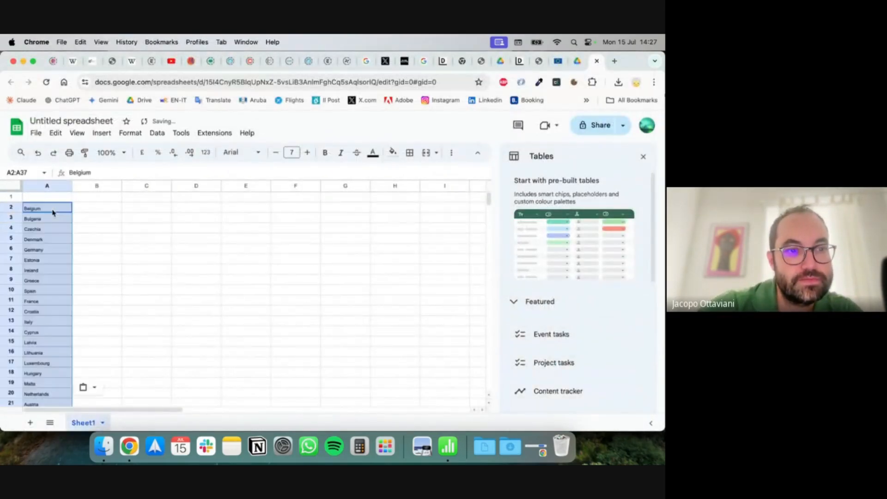
{"action": "scroll", "coordinate": [92, 248], "scroll_direction": "down", "scroll_amount": 5}
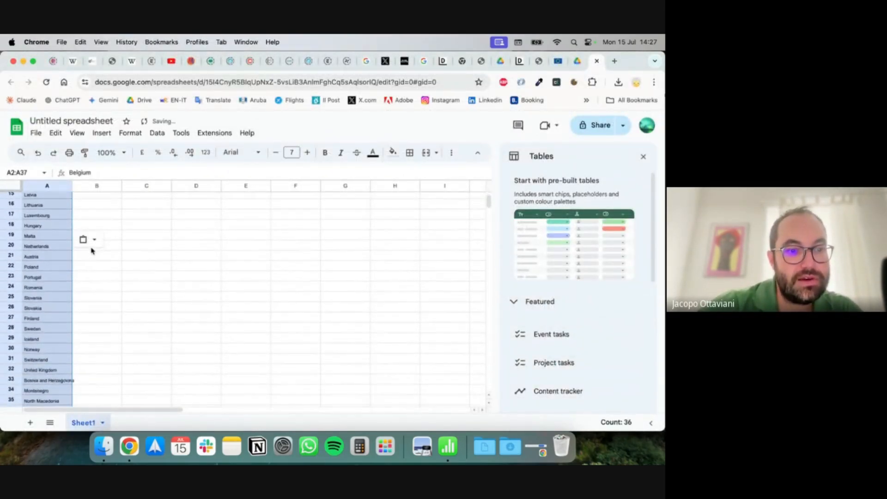
{"action": "scroll", "coordinate": [96, 297], "scroll_direction": "up", "scroll_amount": 5}
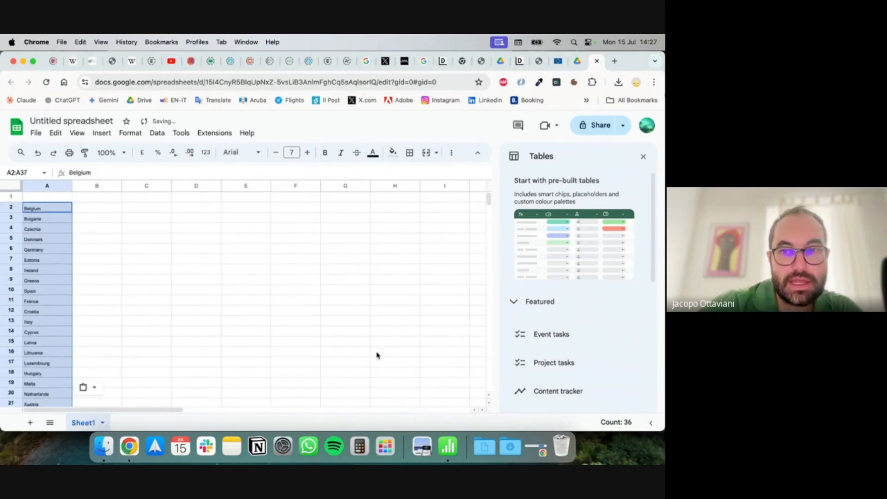
- Switch to Numbers and copy the 2023 values in column AV for Belgium through Türkiye, rows 16 to 51
{"action": "left_click", "coordinate": [448, 446]}
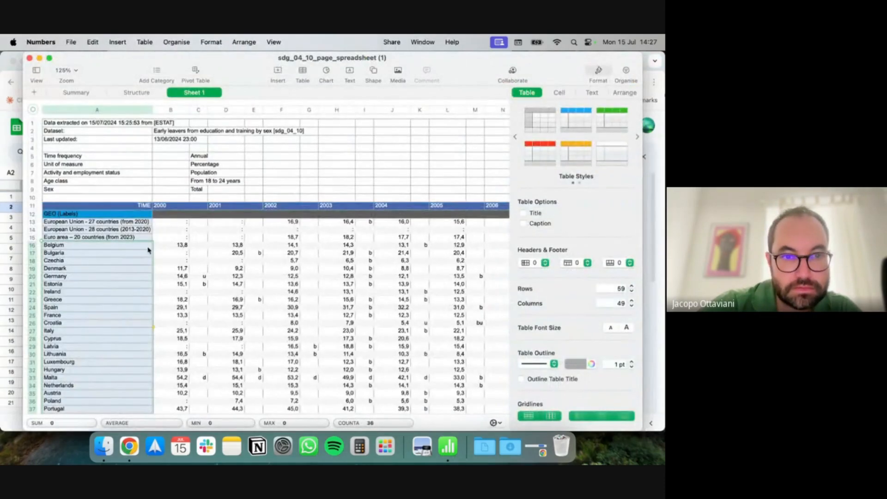
{"action": "scroll", "coordinate": [148, 250], "scroll_direction": "right", "scroll_amount": 15}
{"action": "scroll", "coordinate": [148, 250], "scroll_direction": "down", "scroll_amount": 2}
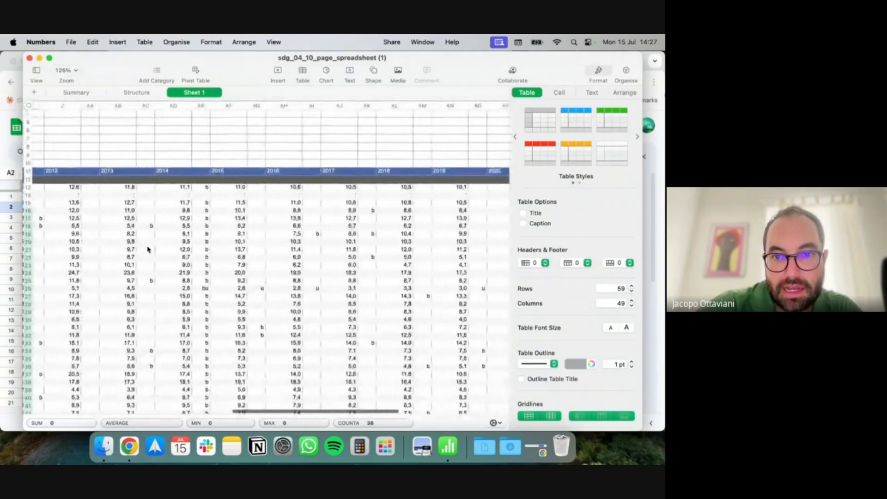
{"action": "scroll", "coordinate": [148, 249], "scroll_direction": "right", "scroll_amount": 10}
{"action": "scroll", "coordinate": [148, 250], "scroll_direction": "up", "scroll_amount": 1}
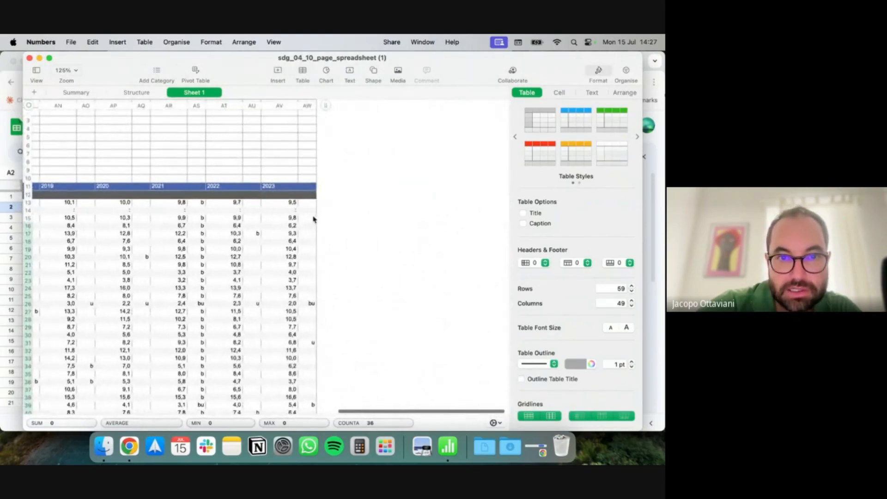
{"action": "left_click", "coordinate": [279, 226]}
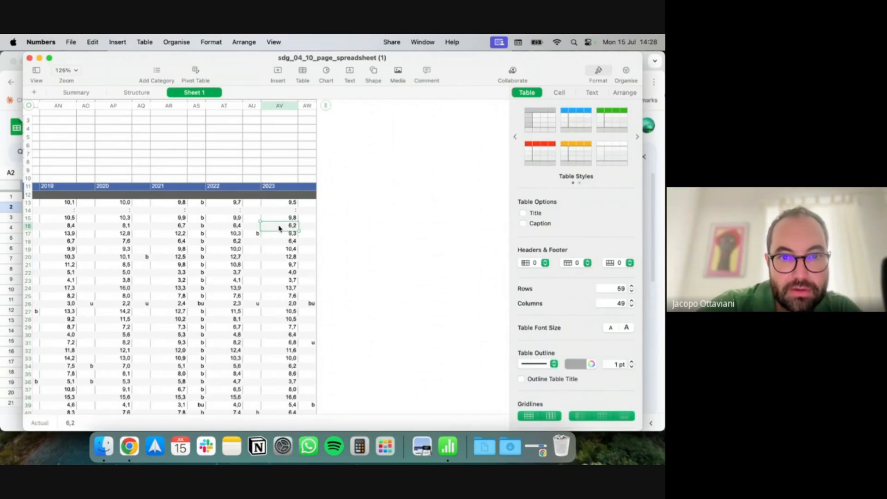
{"action": "scroll", "coordinate": [279, 228], "scroll_direction": "down", "scroll_amount": 8}
{"action": "scroll", "coordinate": [292, 275], "scroll_direction": "left", "scroll_amount": 15}
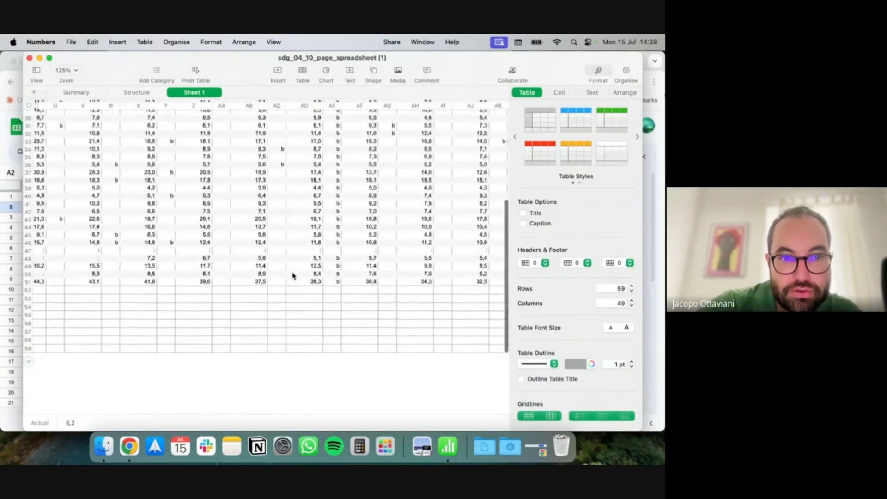
{"action": "scroll", "coordinate": [292, 276], "scroll_direction": "left", "scroll_amount": 15}
{"action": "scroll", "coordinate": [293, 276], "scroll_direction": "right", "scroll_amount": 18}
{"action": "scroll", "coordinate": [293, 276], "scroll_direction": "right", "scroll_amount": 10}
{"action": "left_click", "coordinate": [355, 268], "text": "shift"}
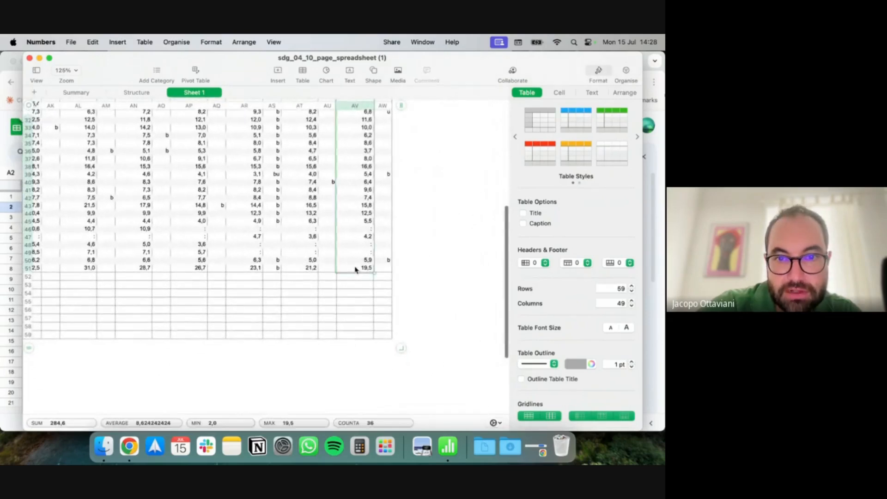
{"action": "scroll", "coordinate": [355, 270], "scroll_direction": "up", "scroll_amount": 8}
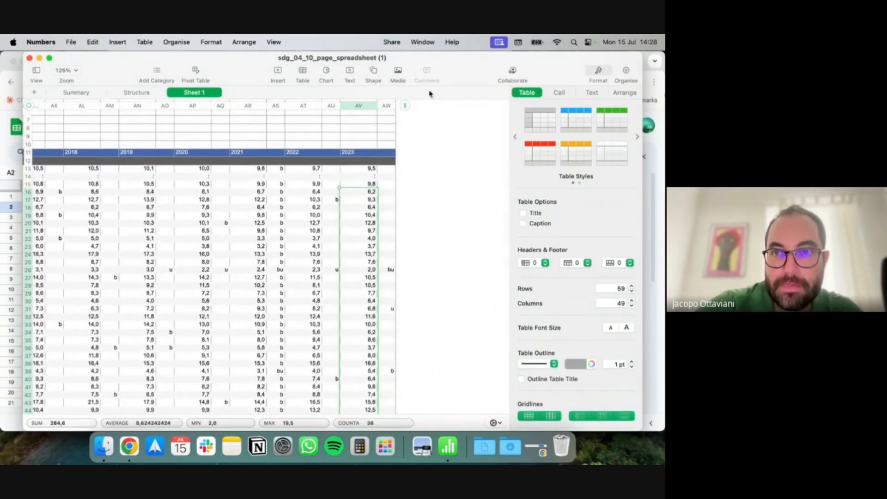
- Return to the Google Sheet, paste the 2023 values into column B from B2 and check they align with the countries
{"action": "left_click", "coordinate": [647, 55]}
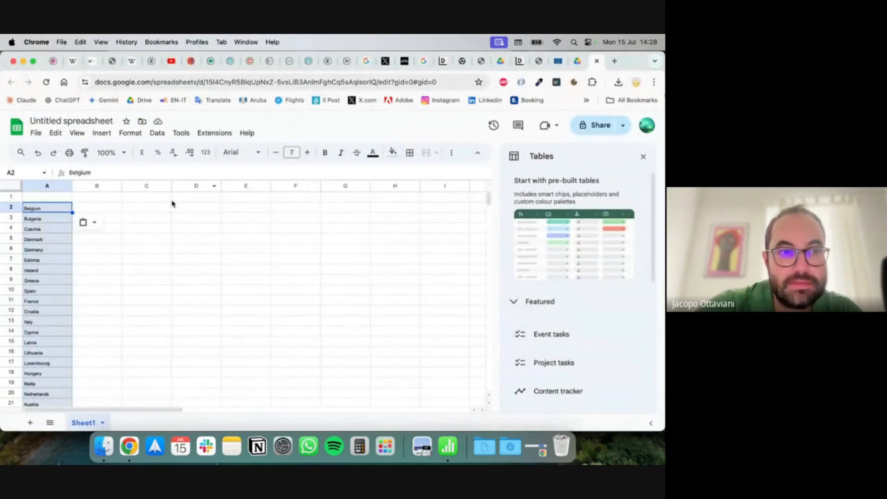
{"action": "left_click", "coordinate": [99, 212]}
{"action": "key", "text": "super+v"}
{"action": "scroll", "coordinate": [100, 257], "scroll_direction": "down", "scroll_amount": 5}
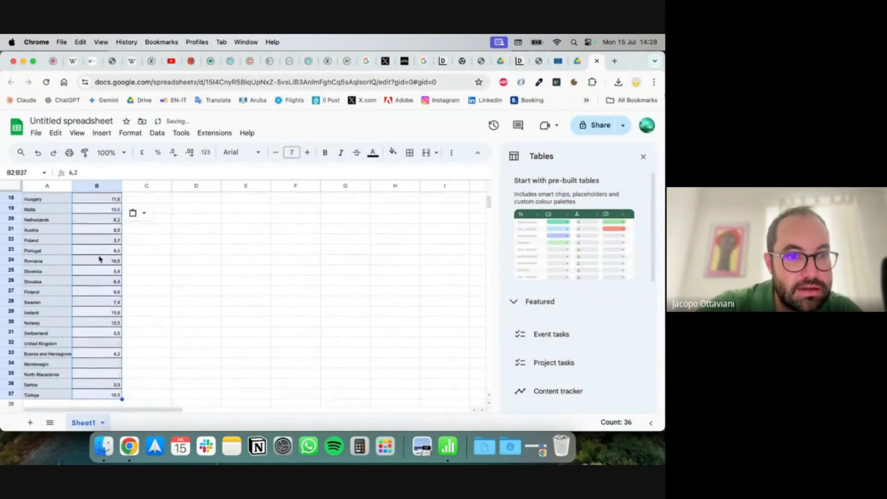
{"action": "left_click", "coordinate": [103, 359]}
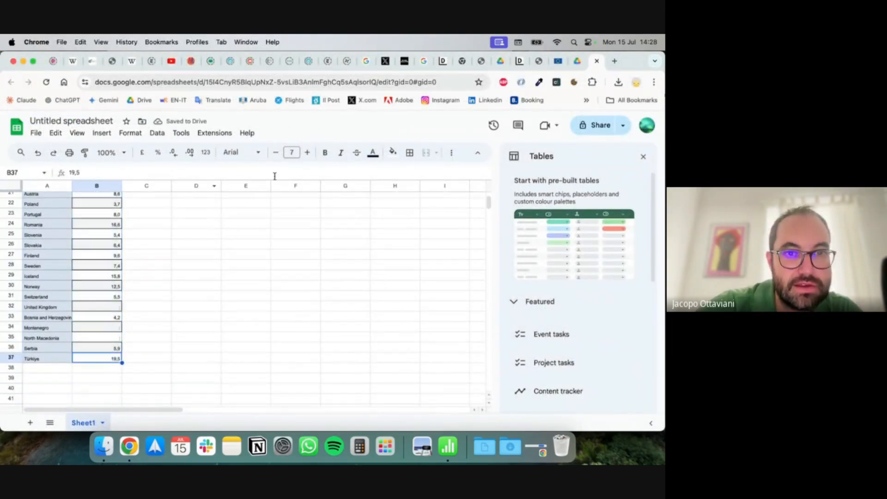
- Set the sheet's zoom to 150% and enter the header Country in A1
{"action": "left_click", "coordinate": [121, 152]}
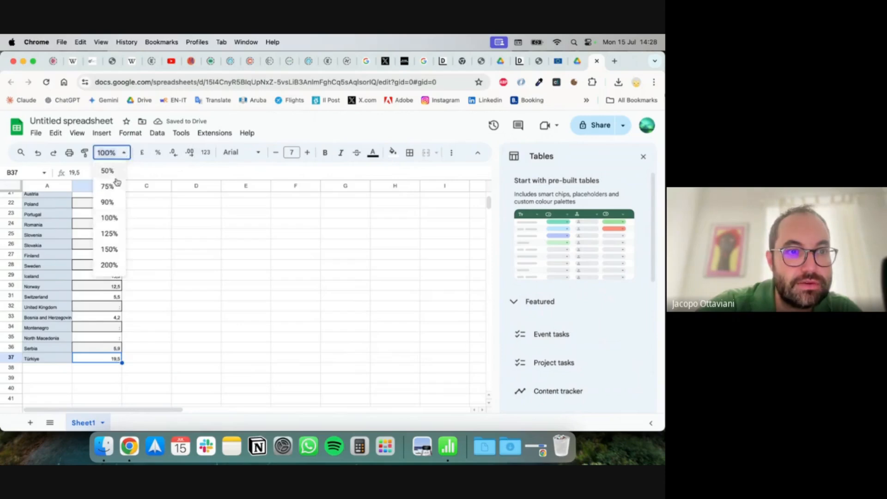
{"action": "left_click", "coordinate": [111, 255]}
{"action": "scroll", "coordinate": [113, 280], "scroll_direction": "up", "scroll_amount": 10}
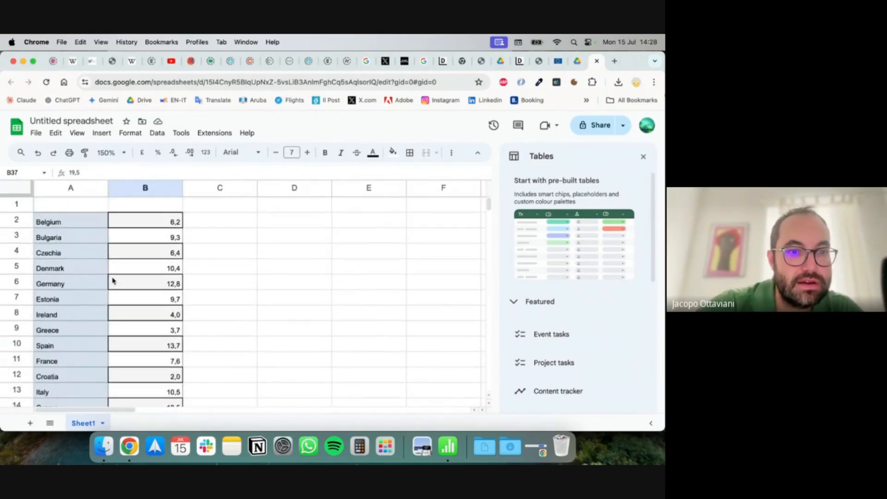
{"action": "left_click", "coordinate": [74, 209]}
{"action": "type", "text": "Country"}
{"action": "key", "text": "Return"}
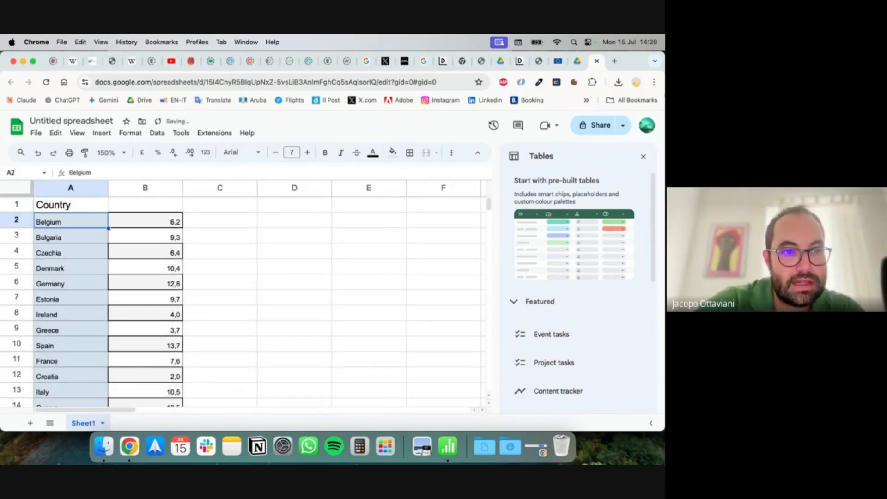
- Enter the header "Early School Leaving (2023, %)" in B1
{"action": "key", "text": "Up"}
{"action": "key", "text": "Right"}
{"action": "type", "text": "2023"}
{"action": "key", "text": "Left"}
{"action": "key", "text": "Right"}
{"action": "key", "text": "Return"}
{"action": "type", "text": "Early School Leav"}
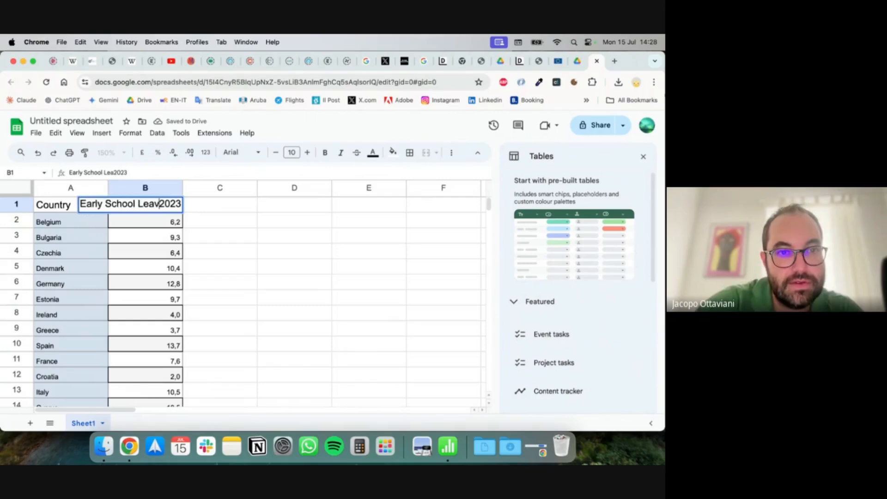
{"action": "type", "text": "ing ("}
{"action": "key", "text": "Right"}
{"action": "key", "text": "Right"}
{"action": "type", "text": ")"}
{"action": "key", "text": "Left"}
{"action": "type", "text": ", %"}
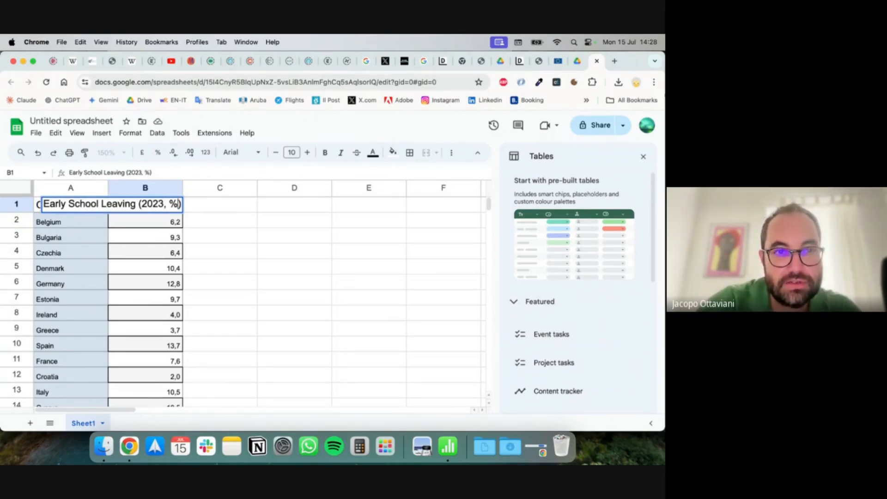
{"action": "key", "text": "Return"}
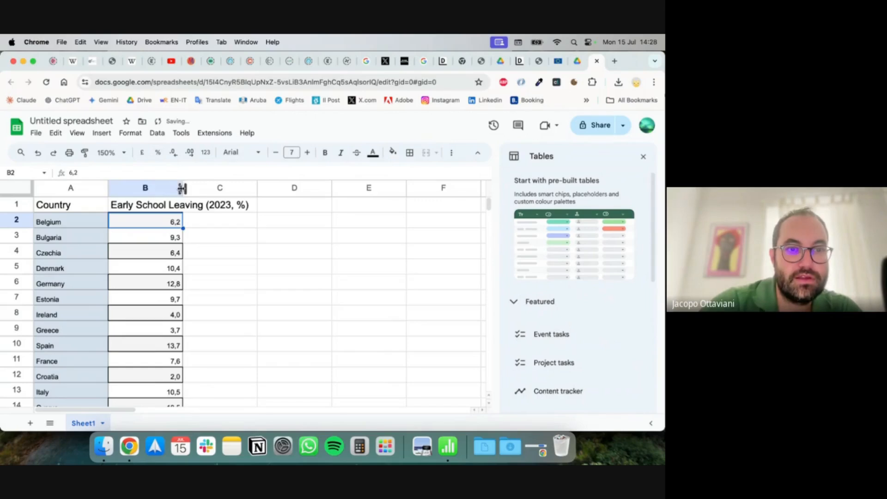
- Widen column B to fit its header and set the font size of rows 1 to 37 to 11
{"action": "left_click_drag", "start_coordinate": [182, 189], "coordinate": [309, 189]}
{"action": "left_click", "coordinate": [8, 204]}
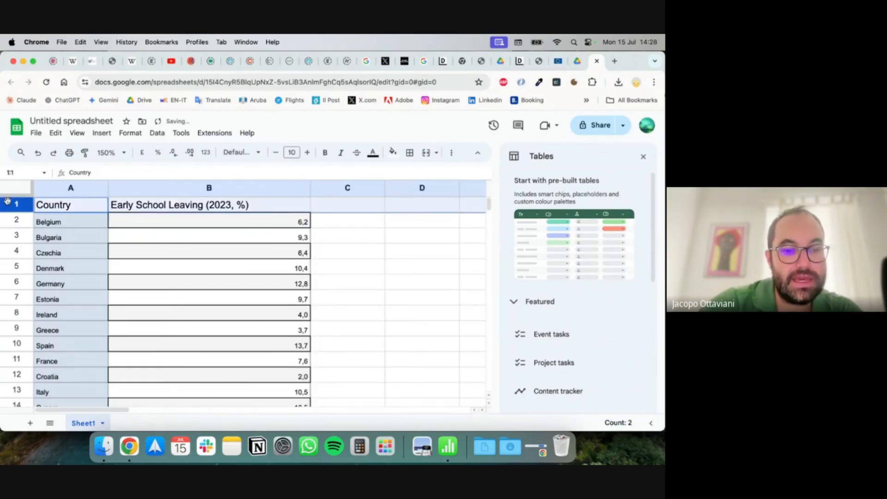
{"action": "key", "text": "super+shift+Down"}
{"action": "left_click", "coordinate": [291, 153]}
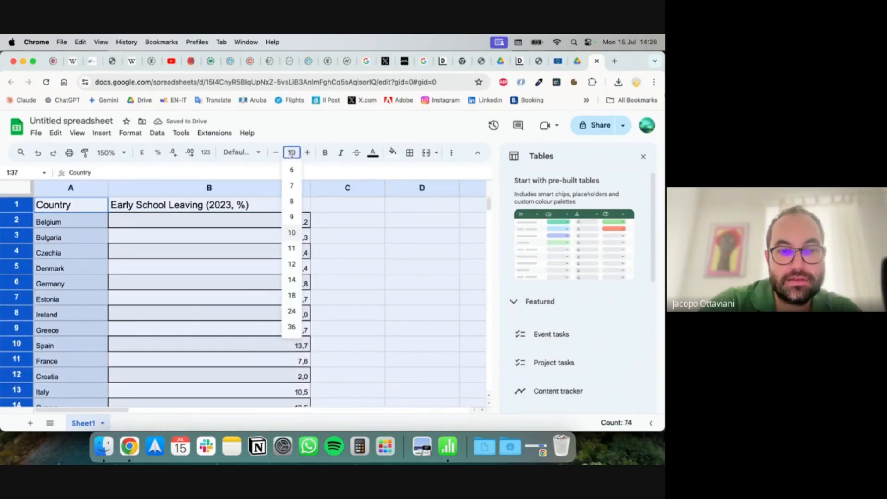
{"action": "key", "text": "Return"}
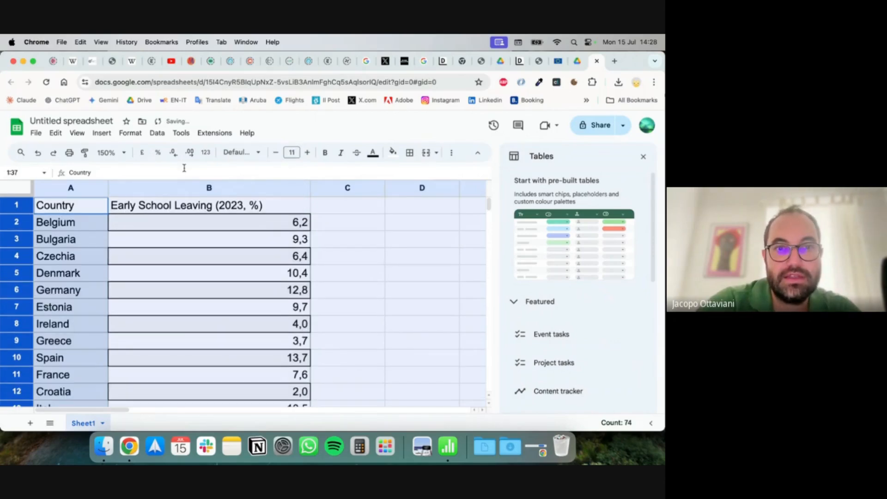
- Make only the header row 1 bold
{"action": "left_click", "coordinate": [325, 154]}
{"action": "left_click", "coordinate": [325, 155]}
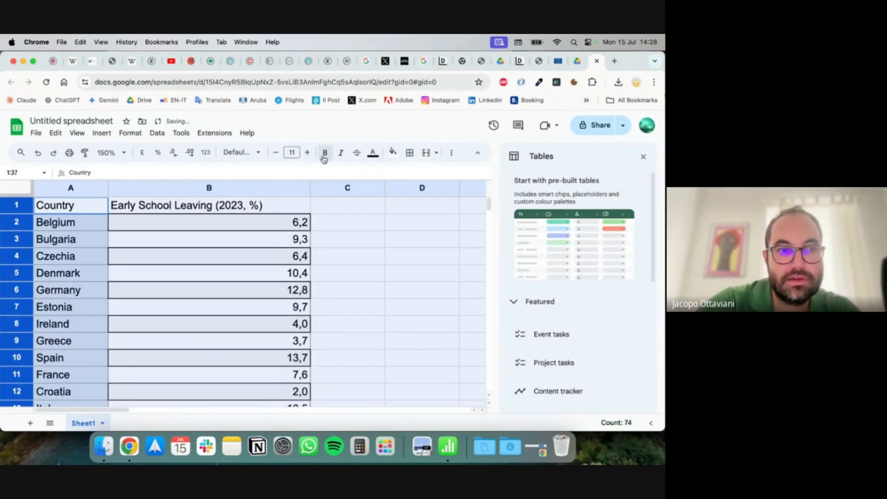
{"action": "left_click", "coordinate": [45, 219]}
{"action": "left_click", "coordinate": [17, 206]}
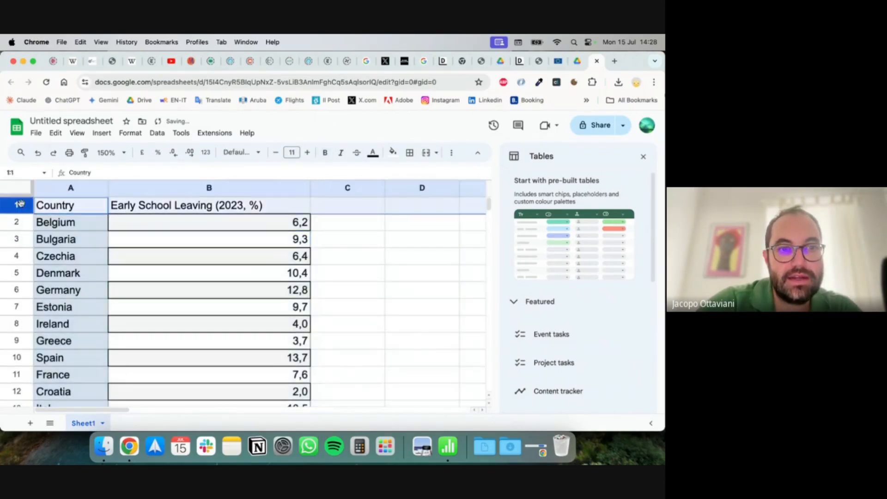
{"action": "left_click", "coordinate": [325, 155]}
{"action": "left_click", "coordinate": [268, 251]}
- Delete rows 34 and 35, Montenegro and North Macedonia, which have no 2023 value
{"action": "scroll", "coordinate": [267, 252], "scroll_direction": "down", "scroll_amount": 10}
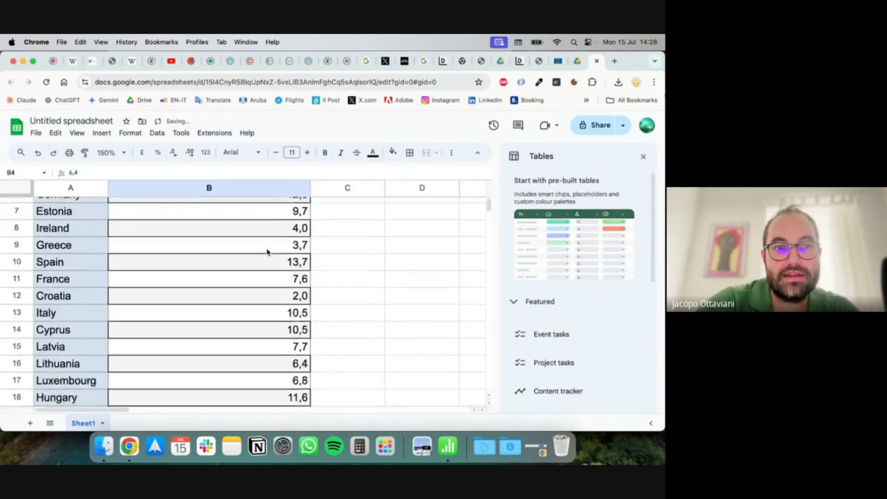
{"action": "scroll", "coordinate": [267, 253], "scroll_direction": "up", "scroll_amount": 4}
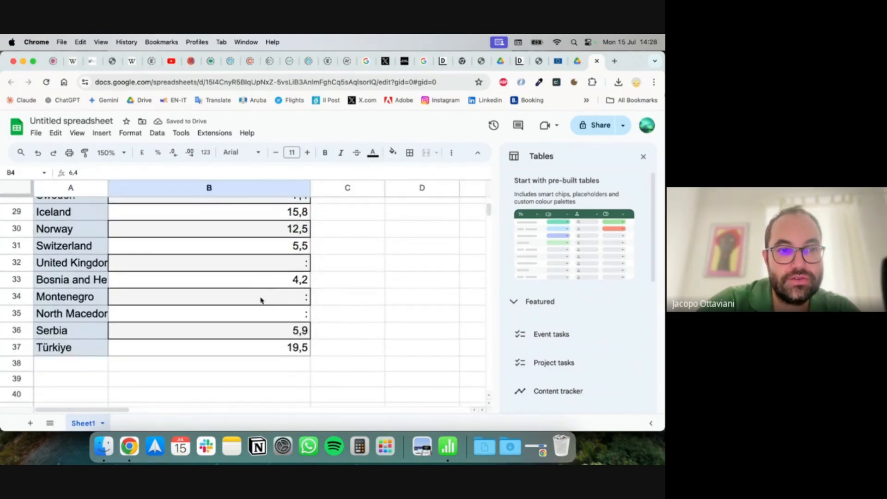
{"action": "left_click", "coordinate": [284, 309]}
{"action": "scroll", "coordinate": [278, 315], "scroll_direction": "down", "scroll_amount": 1}
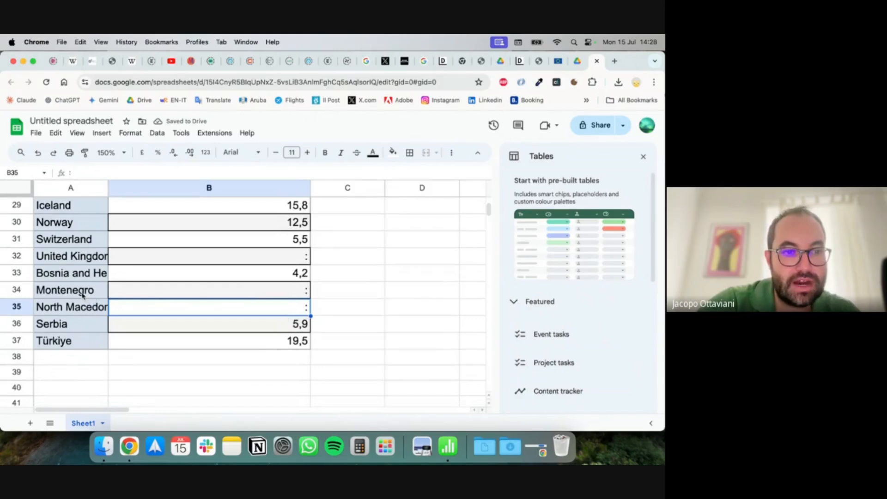
{"action": "left_click", "coordinate": [62, 295], "text": "shift"}
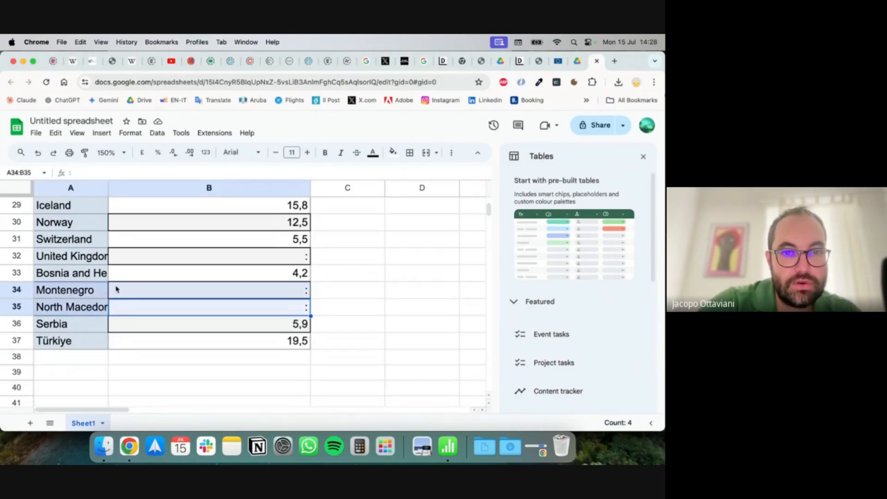
{"action": "right_click", "coordinate": [80, 294]}
{"action": "left_click", "coordinate": [119, 290]}
- Delete the United Kingdom row, which has no 2023 value, and check the remaining rows for missing values
{"action": "left_click", "coordinate": [87, 258]}
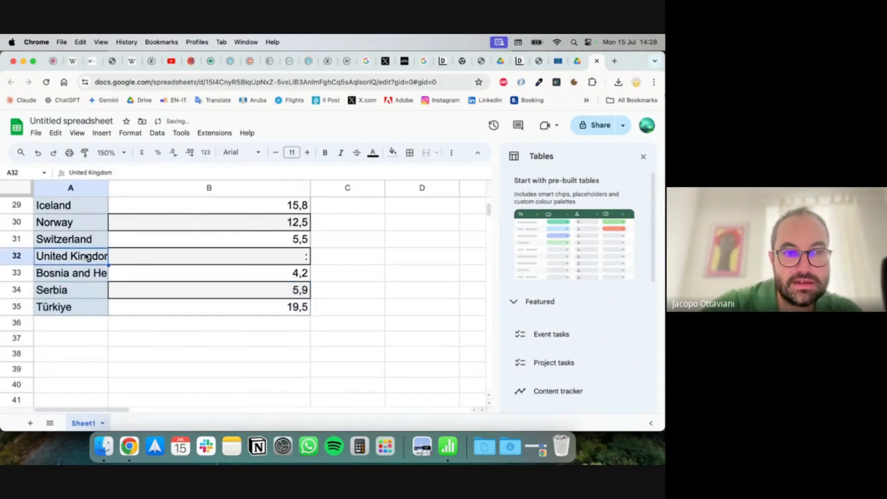
{"action": "left_click", "coordinate": [27, 255]}
{"action": "right_click", "coordinate": [26, 255]}
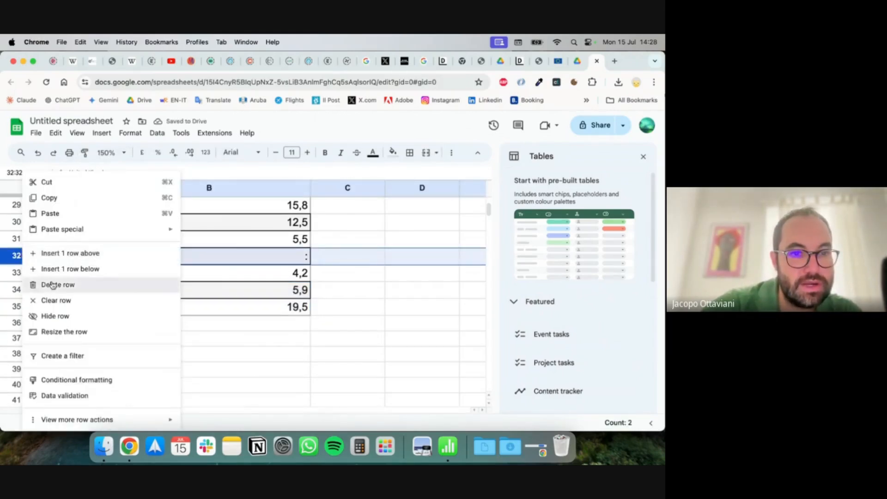
{"action": "left_click", "coordinate": [51, 283]}
{"action": "scroll", "coordinate": [135, 306], "scroll_direction": "up", "scroll_amount": 10}
{"action": "scroll", "coordinate": [135, 306], "scroll_direction": "down", "scroll_amount": 10}
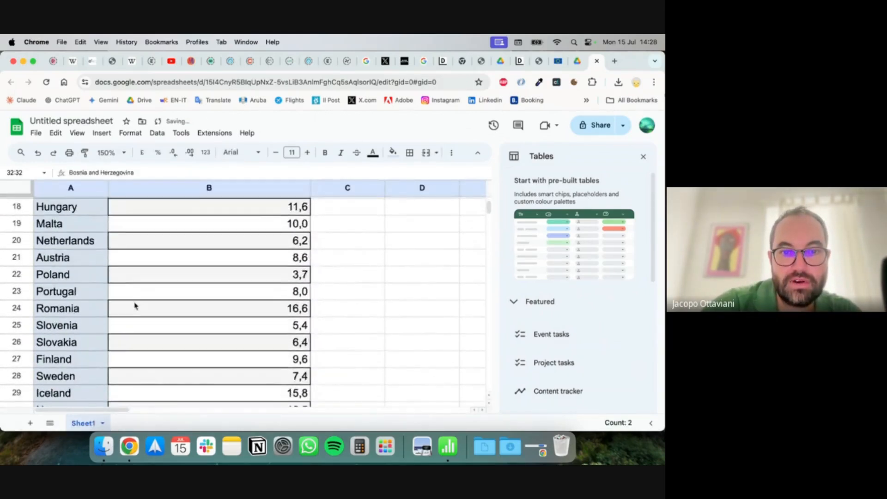
{"action": "left_click", "coordinate": [272, 346]}
{"action": "scroll", "coordinate": [272, 345], "scroll_direction": "up", "scroll_amount": 10}
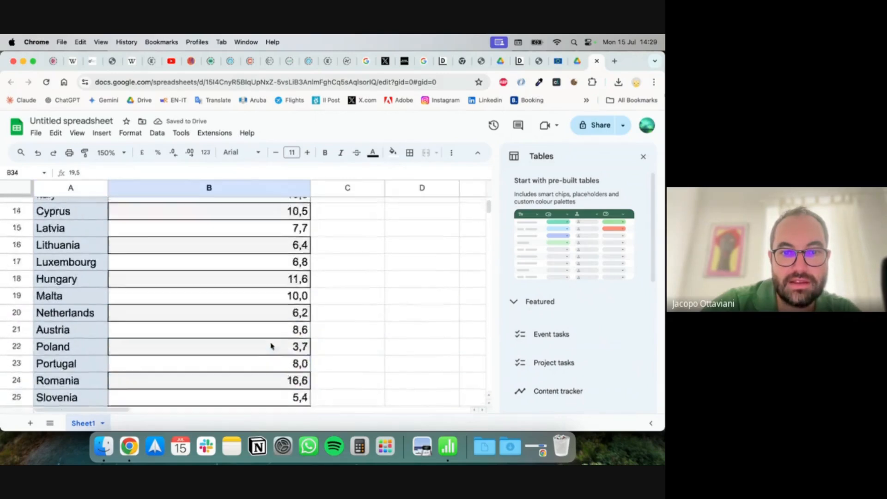
- Rename the spreadsheet as "Dataset on Early School Leaving 2023 - Eurostat"
{"action": "left_click", "coordinate": [88, 121]}
{"action": "type", "text": "Dat"}
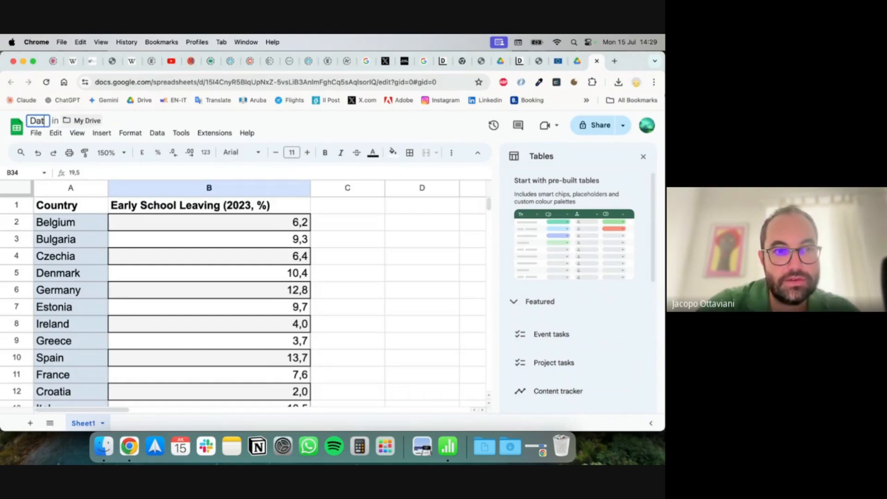
{"action": "type", "text": "aset on Earl"}
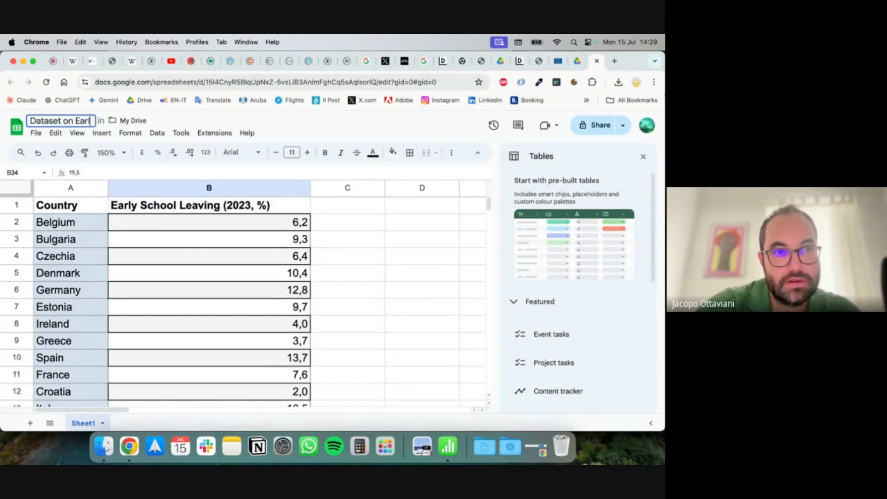
{"action": "type", "text": "y School L"}
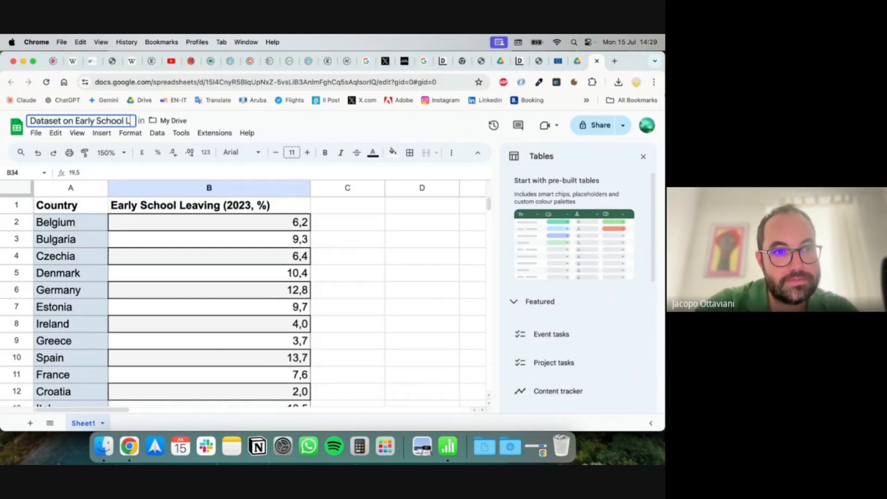
{"action": "type", "text": "eaving 2023"}
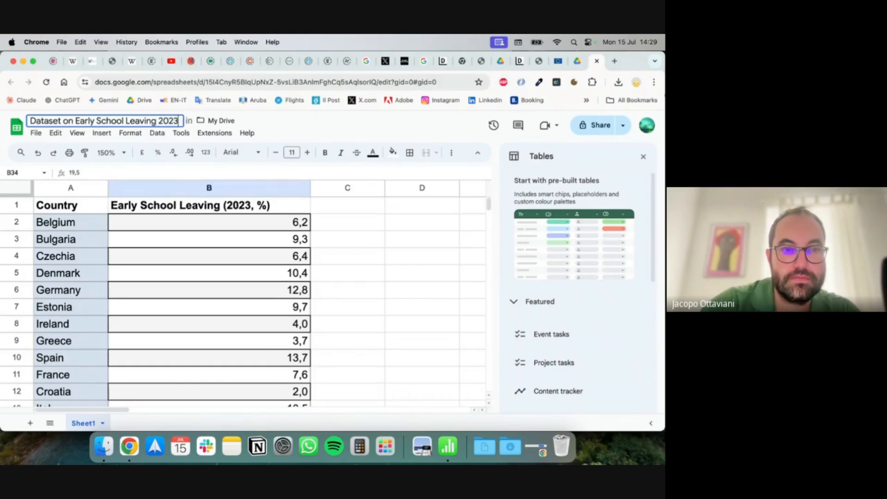
{"action": "type", "text": " - Eurostat"}
{"action": "key", "text": "Return"}
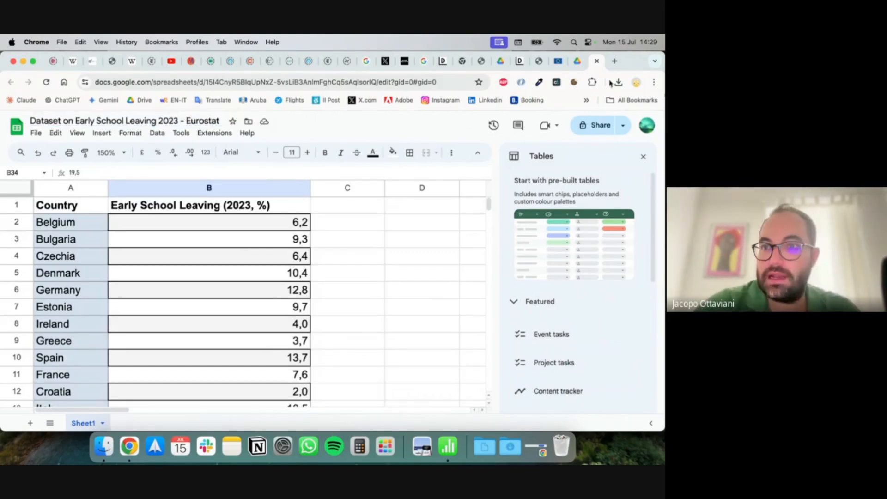
- Share the spreadsheet with anyone who has the link as Viewer and copy its sharing link
{"action": "left_click", "coordinate": [596, 125]}
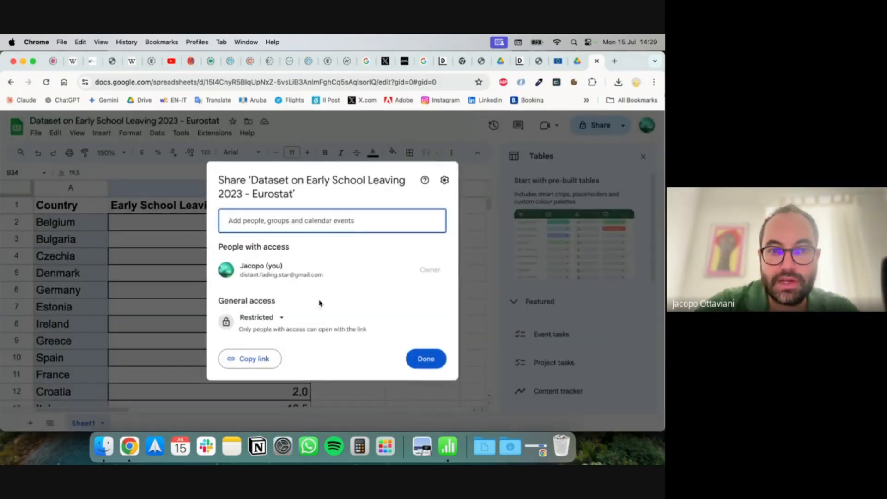
{"action": "left_click", "coordinate": [277, 317]}
{"action": "left_click", "coordinate": [277, 367]}
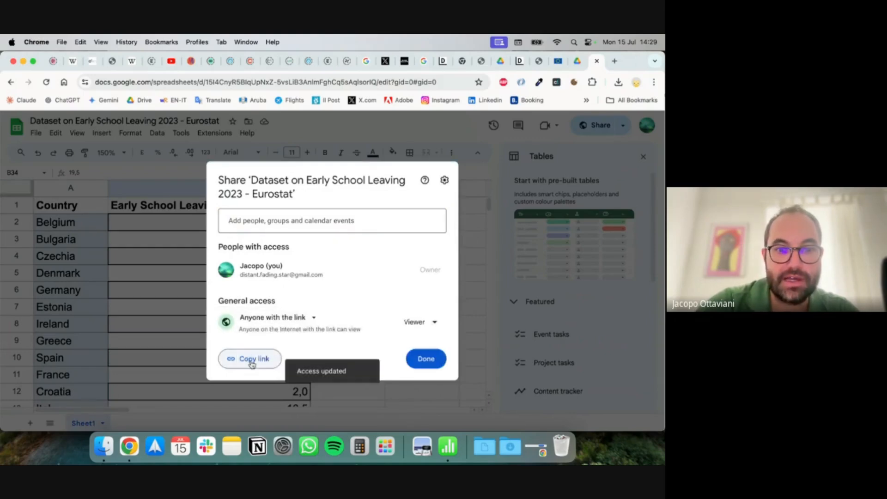
{"action": "left_click", "coordinate": [252, 360]}
{"action": "left_click", "coordinate": [425, 359]}
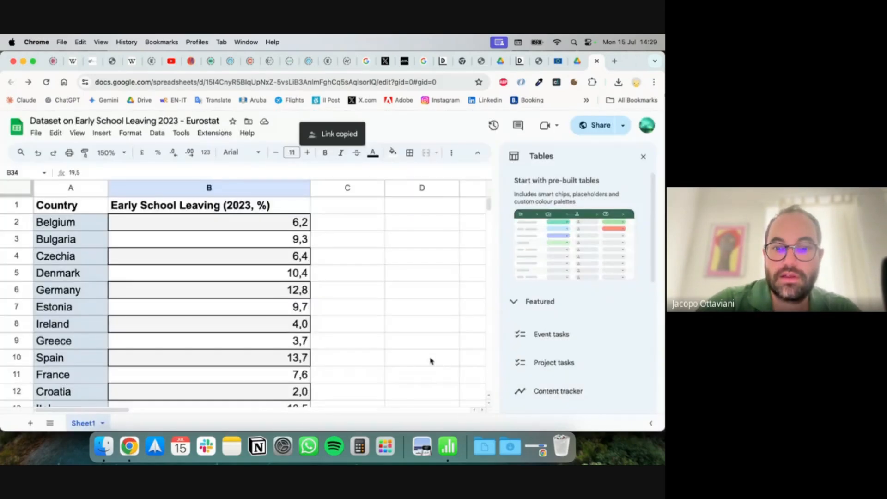
- Switch to the Google Meet call in the other Chrome profile and send the copied sheet link in the in-call messages
{"action": "left_click", "coordinate": [637, 82]}
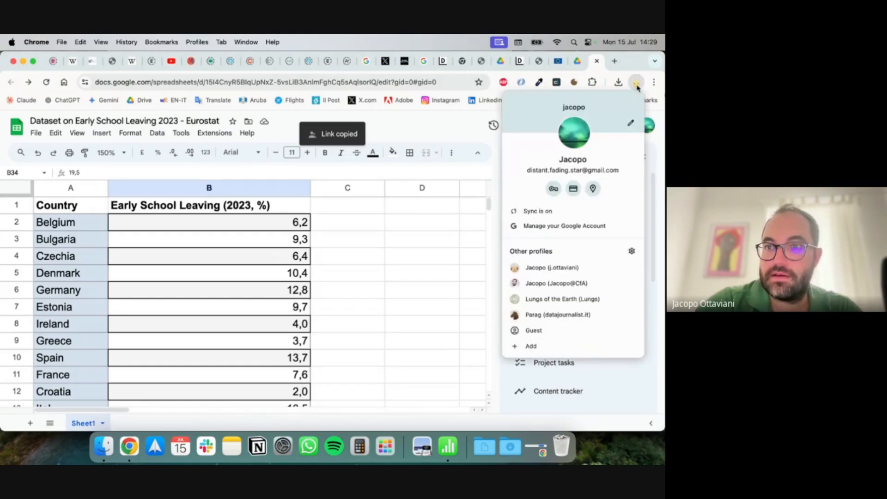
{"action": "left_click", "coordinate": [543, 273]}
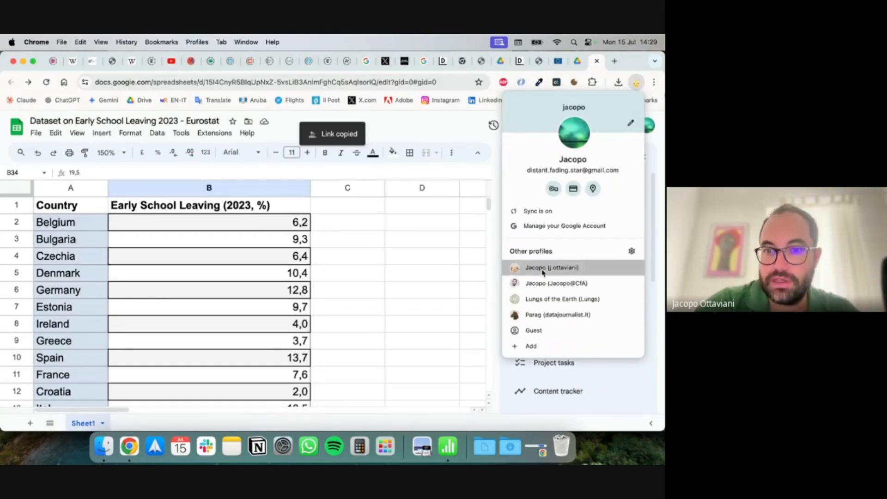
{"action": "left_click", "coordinate": [343, 66]}
{"action": "left_click", "coordinate": [536, 347]}
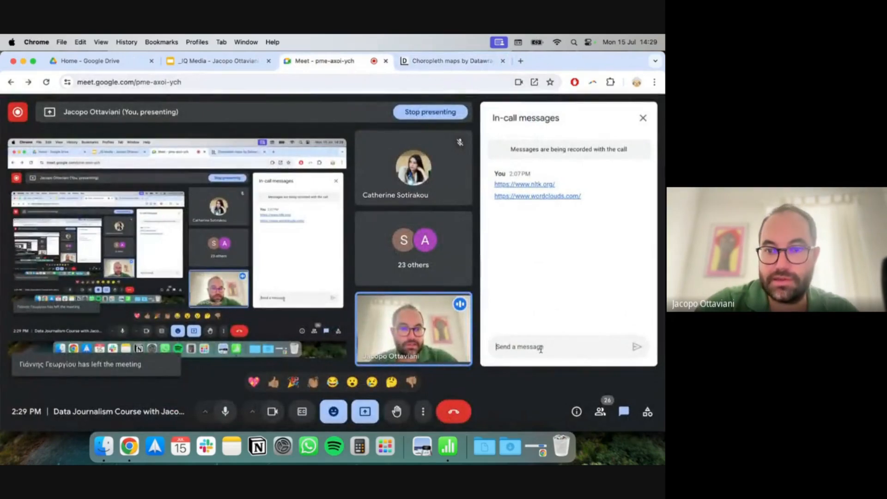
{"action": "key", "text": "cmd+v"}
{"action": "key", "text": "Return"}
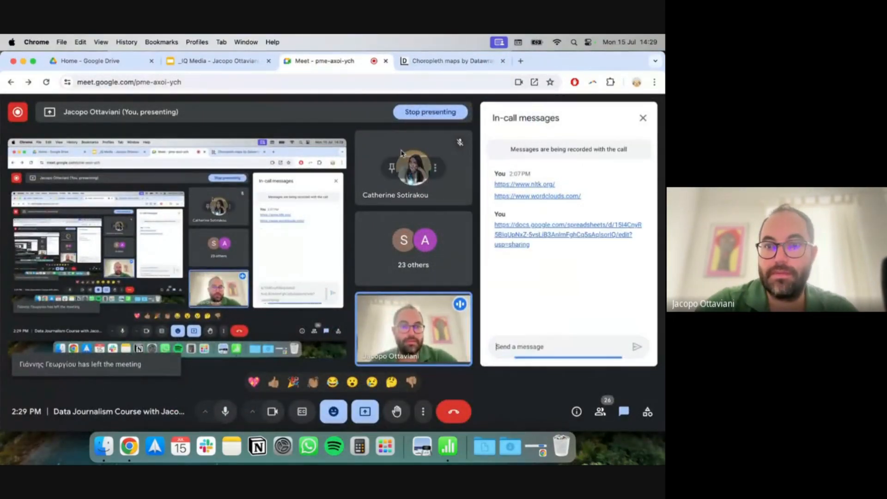
- Return to the spreadsheet in Google Sheets, review its sharing settings and close the Tables sidebar
{"action": "left_click", "coordinate": [23, 62]}
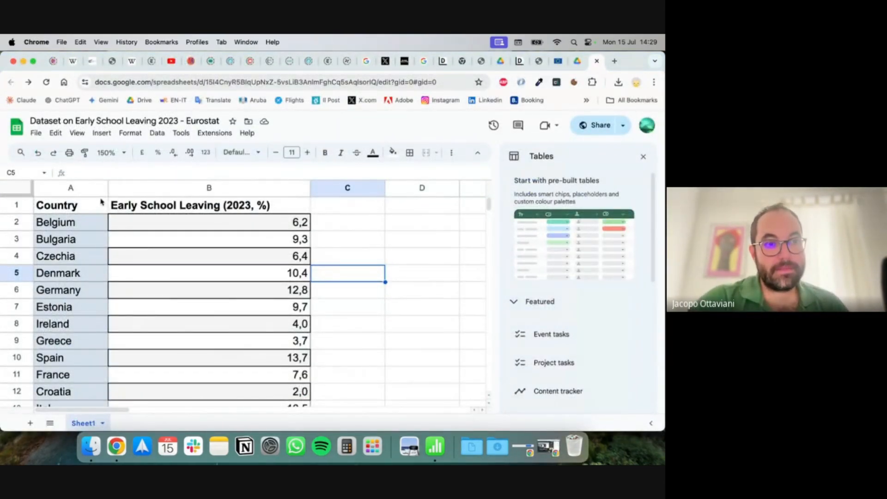
{"action": "left_click", "coordinate": [598, 125]}
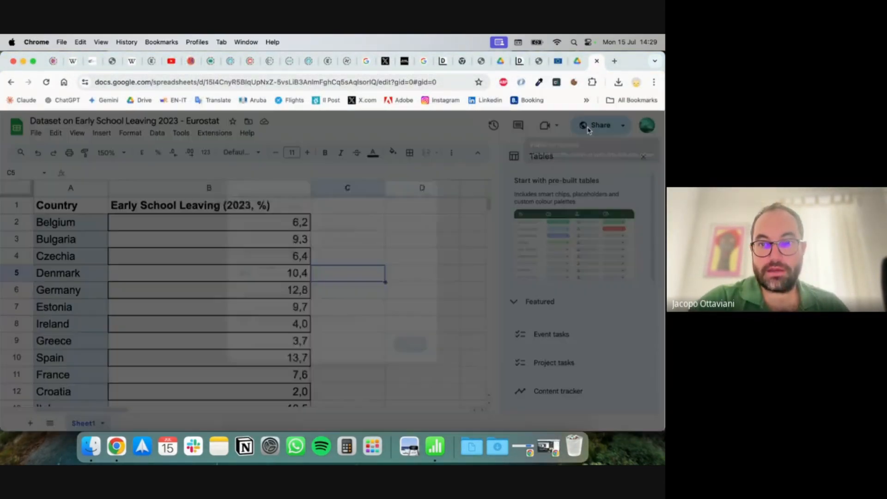
{"action": "left_click", "coordinate": [422, 359]}
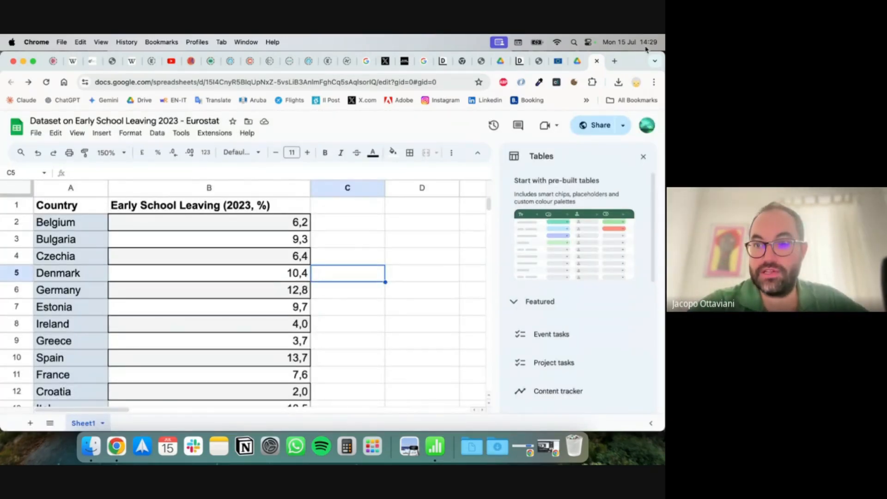
{"action": "left_click", "coordinate": [645, 158]}
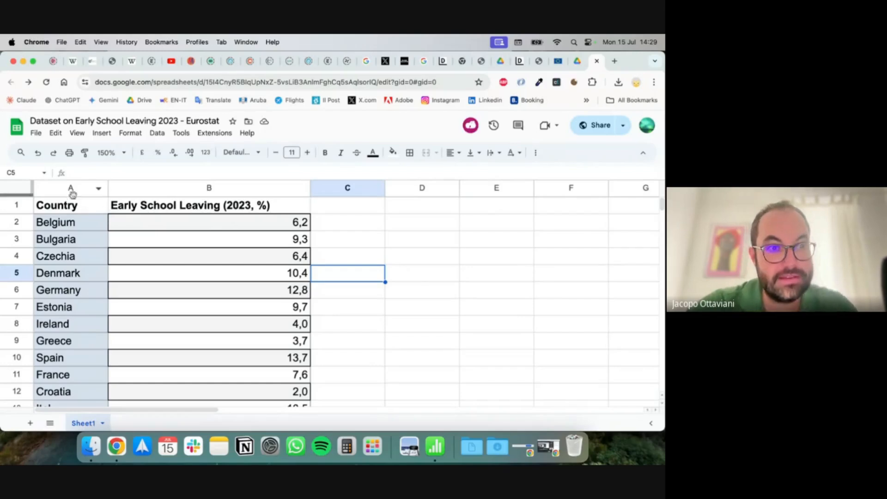
{"action": "left_click", "coordinate": [69, 207]}
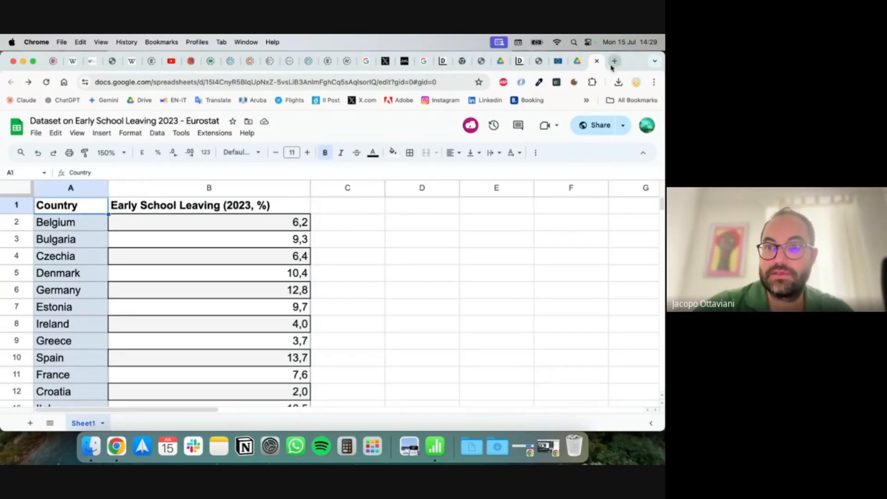
- Switch to the Datawrapper choropleth map, search for "europe", select the Europe base map and proceed to adding data
{"action": "left_click", "coordinate": [518, 61]}
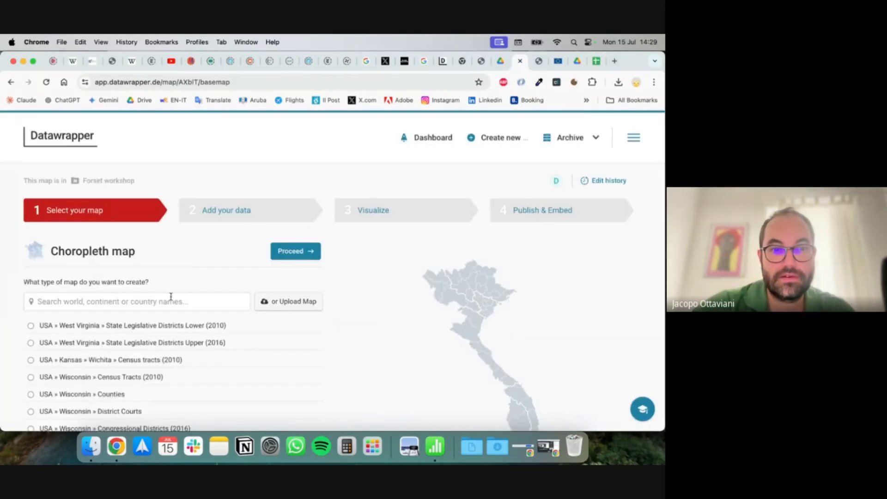
{"action": "scroll", "coordinate": [171, 294], "scroll_direction": "down", "scroll_amount": 2}
{"action": "type", "text": "europe"}
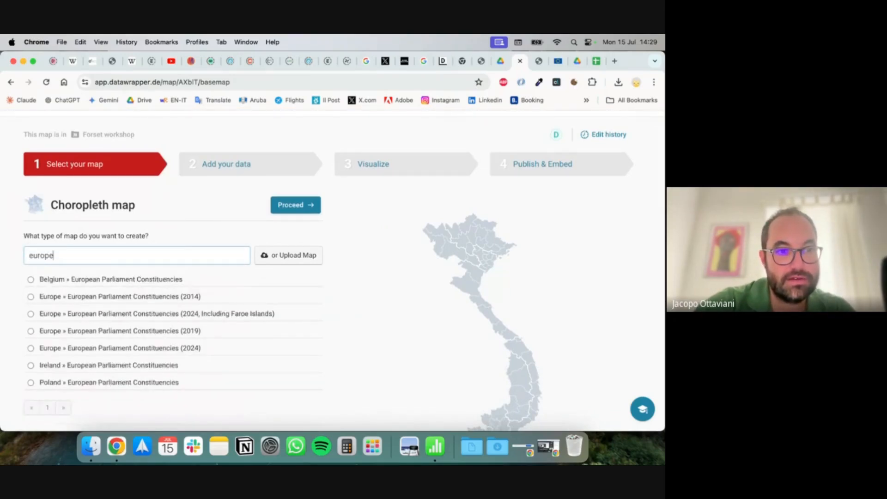
{"action": "left_click", "coordinate": [109, 281]}
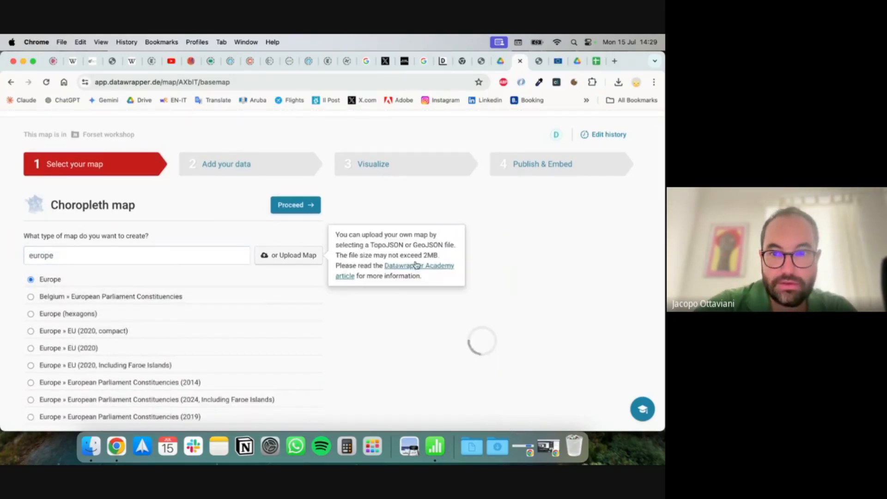
{"action": "scroll", "coordinate": [444, 351], "scroll_direction": "down", "scroll_amount": 3}
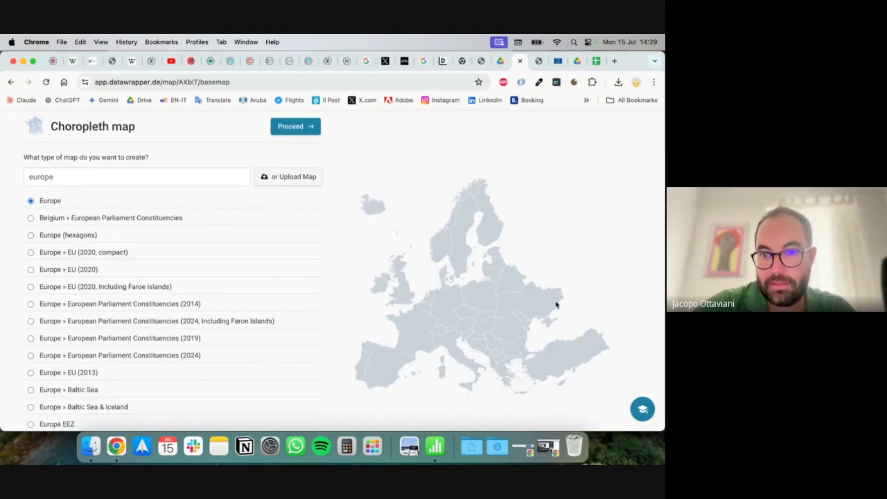
{"action": "left_click", "coordinate": [291, 127]}
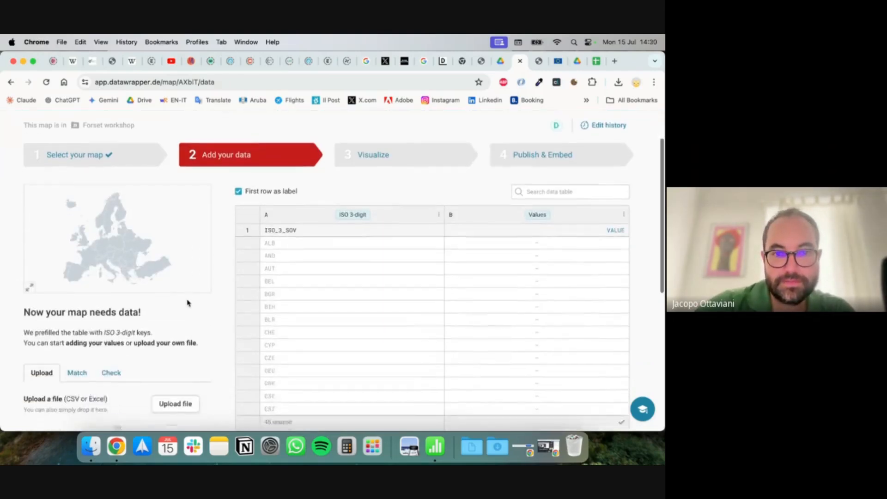
- Connect the map's data table to the Google Sheet through its copied sharing link
{"action": "scroll", "coordinate": [188, 301], "scroll_direction": "down", "scroll_amount": 3}
{"action": "scroll", "coordinate": [130, 362], "scroll_direction": "down", "scroll_amount": 2}
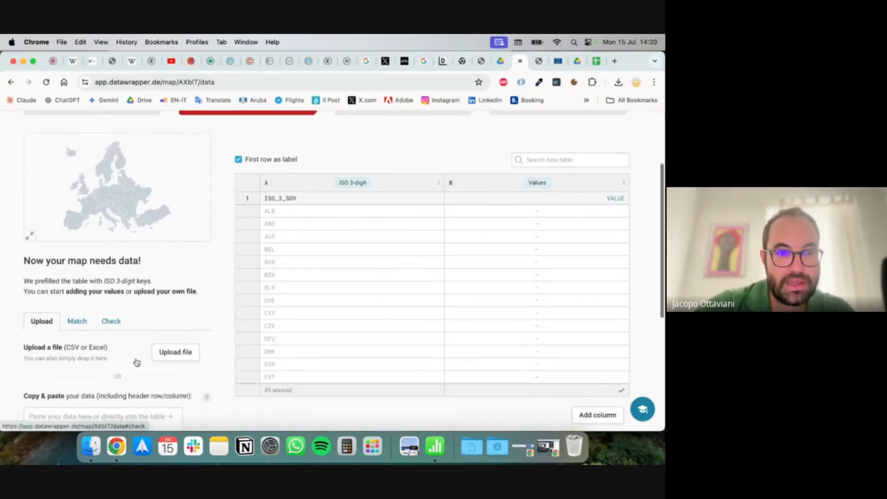
{"action": "scroll", "coordinate": [180, 359], "scroll_direction": "down", "scroll_amount": 7}
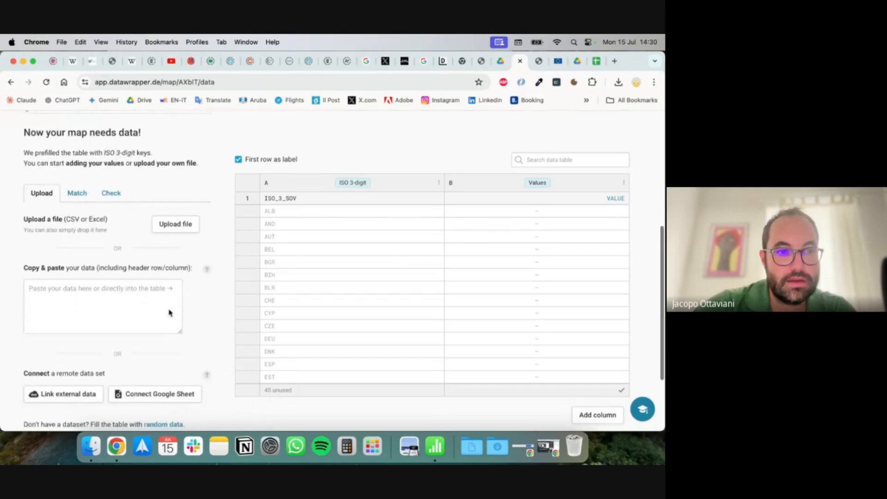
{"action": "left_click", "coordinate": [161, 347]}
{"action": "left_click", "coordinate": [140, 393]}
{"action": "key", "text": "super+v"}
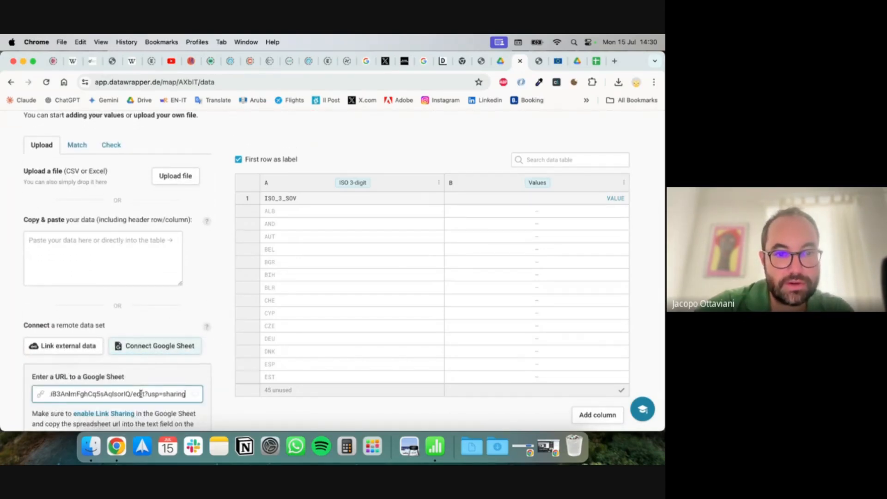
{"action": "scroll", "coordinate": [140, 394], "scroll_direction": "down", "scroll_amount": 3}
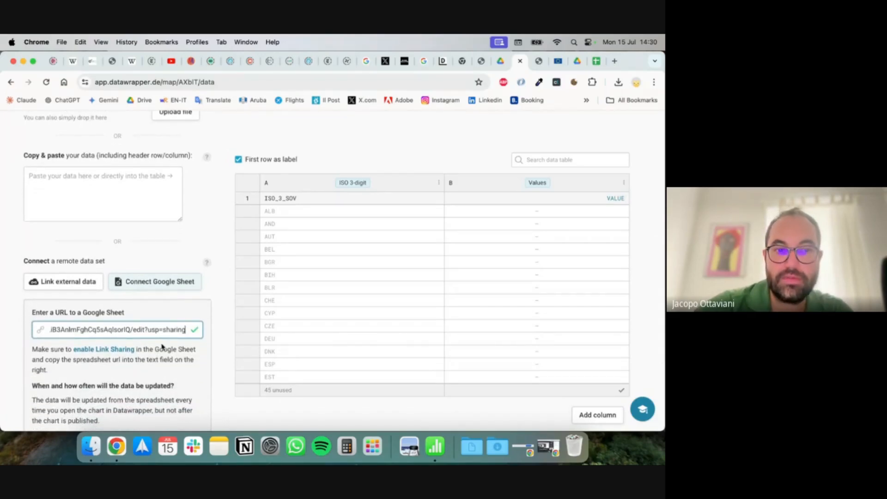
{"action": "scroll", "coordinate": [219, 340], "scroll_direction": "down", "scroll_amount": 3}
{"action": "left_click", "coordinate": [183, 342]}
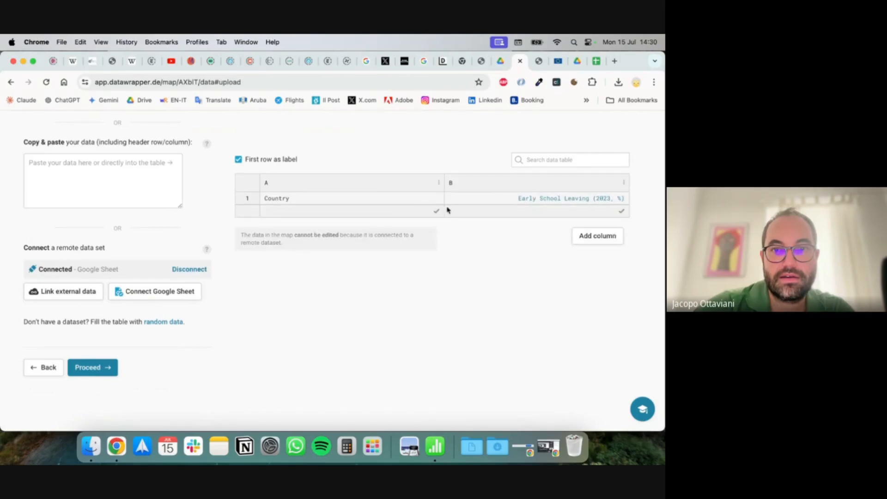
- Check the imported table and disconnect the Google Sheet from the map
{"action": "scroll", "coordinate": [395, 211], "scroll_direction": "up", "scroll_amount": 5}
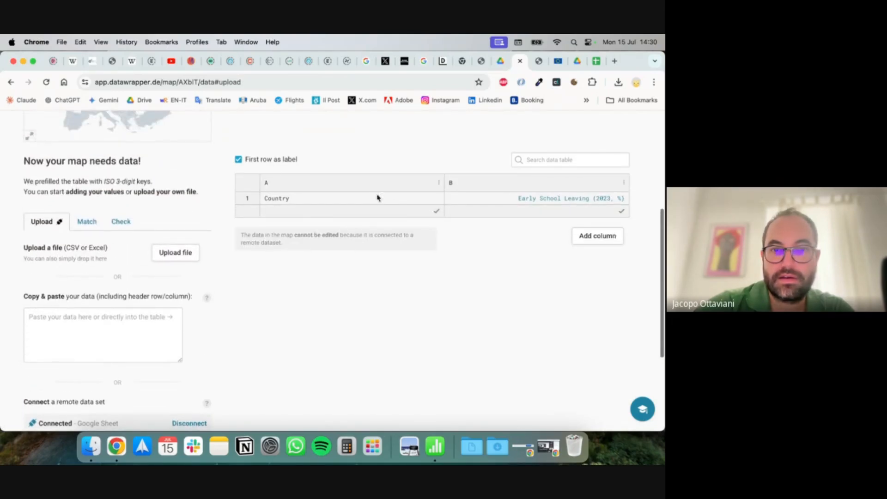
{"action": "scroll", "coordinate": [374, 190], "scroll_direction": "up", "scroll_amount": 3}
{"action": "scroll", "coordinate": [374, 190], "scroll_direction": "down", "scroll_amount": 3}
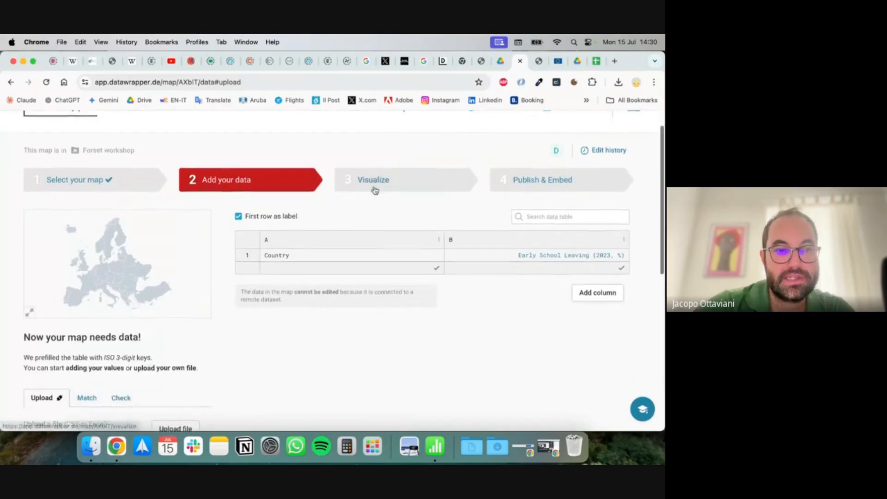
{"action": "scroll", "coordinate": [173, 388], "scroll_direction": "down", "scroll_amount": 3}
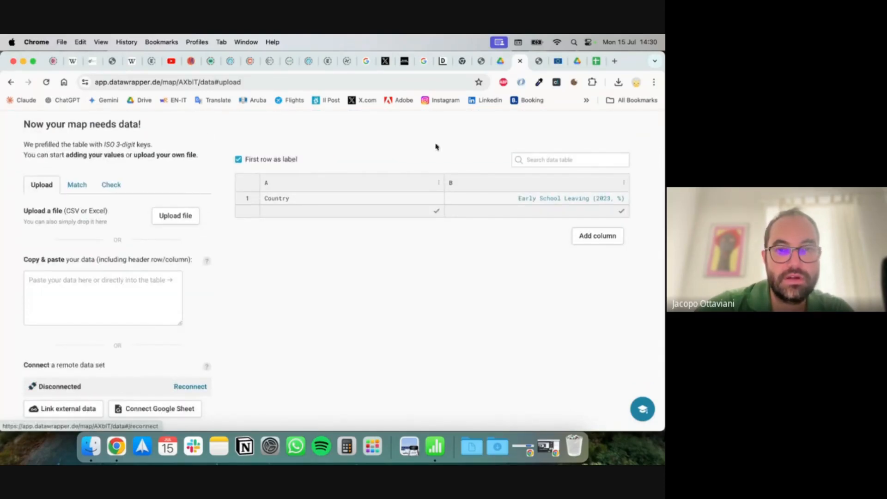
- Switch to the Google Sheet and download it as comma-separated values (.csv)
{"action": "left_click", "coordinate": [596, 62]}
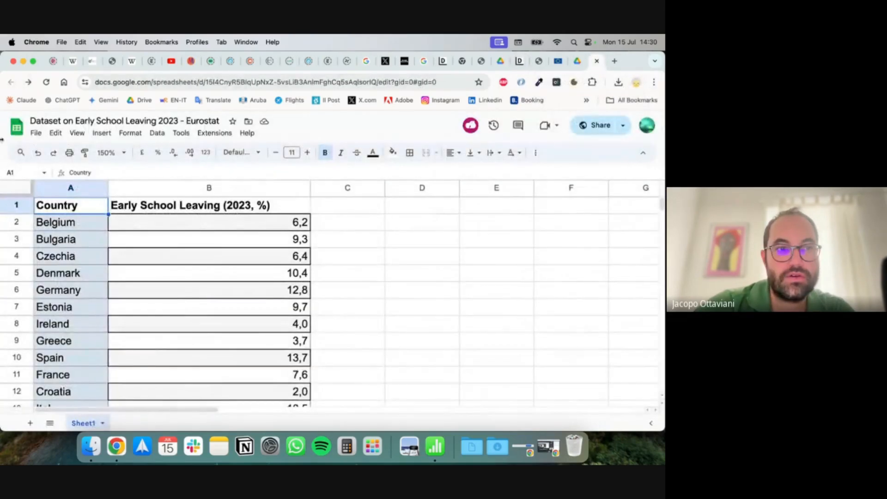
{"action": "left_click", "coordinate": [36, 134]}
{"action": "mouse_move", "coordinate": [67, 242]}
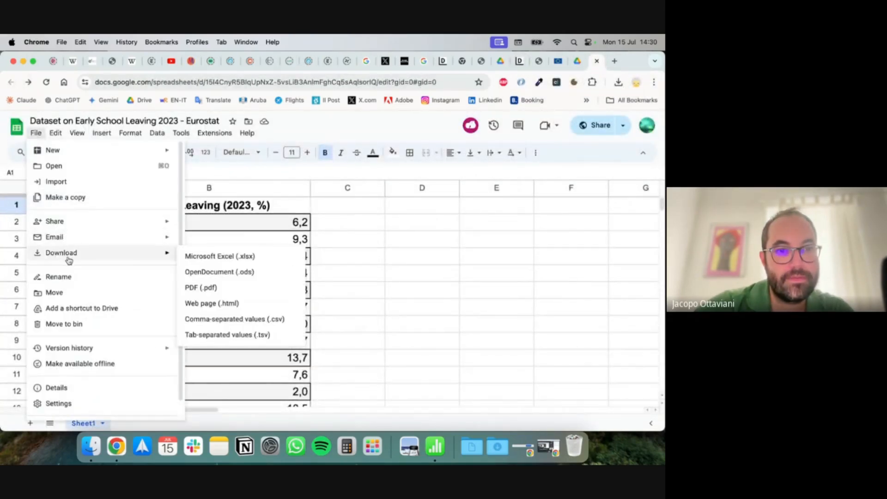
{"action": "left_click", "coordinate": [252, 322]}
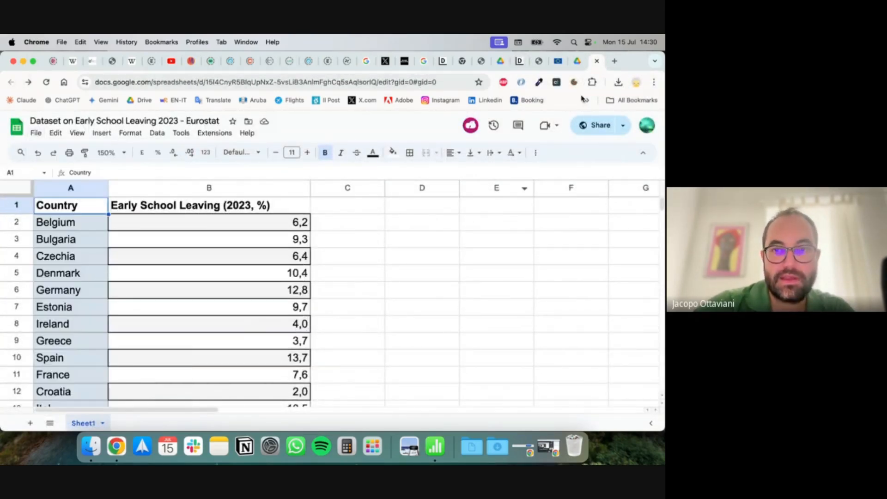
- Switch to the Datawrapper map and upload the file "Dataset on Early School Leaving 2023 - Eurostat - Sheet1.csv" from Downloads
{"action": "left_click", "coordinate": [518, 63]}
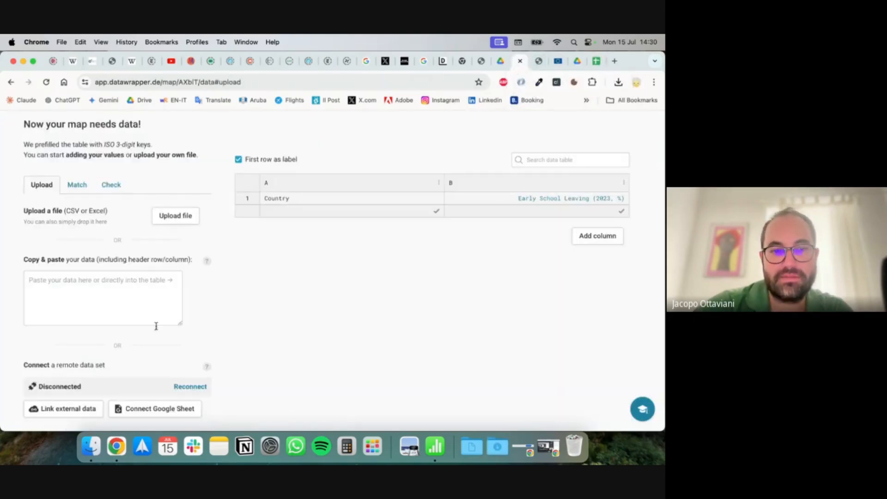
{"action": "scroll", "coordinate": [121, 349], "scroll_direction": "down", "scroll_amount": 3}
{"action": "scroll", "coordinate": [122, 350], "scroll_direction": "up", "scroll_amount": 3}
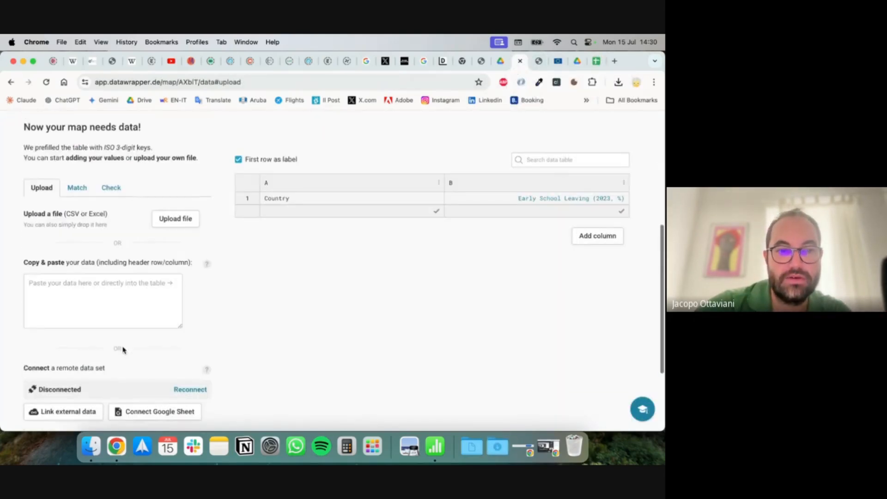
{"action": "left_click", "coordinate": [173, 227]}
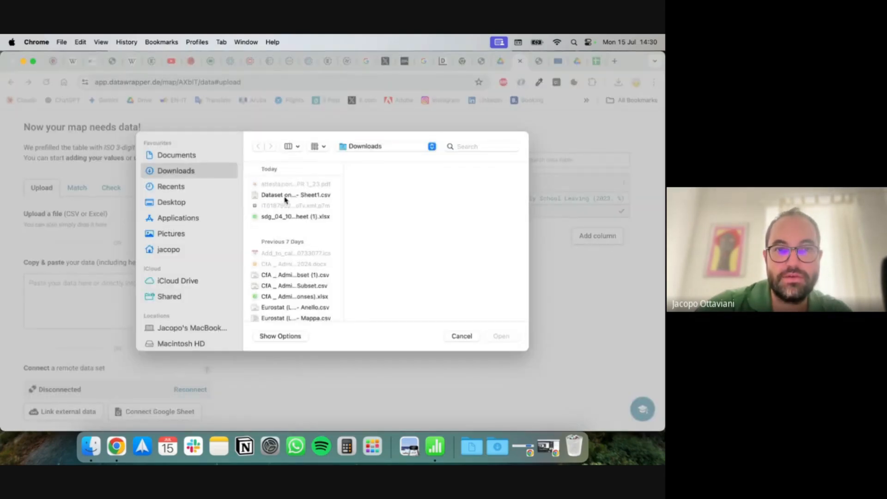
{"action": "left_click", "coordinate": [285, 196]}
{"action": "left_click", "coordinate": [501, 337]}
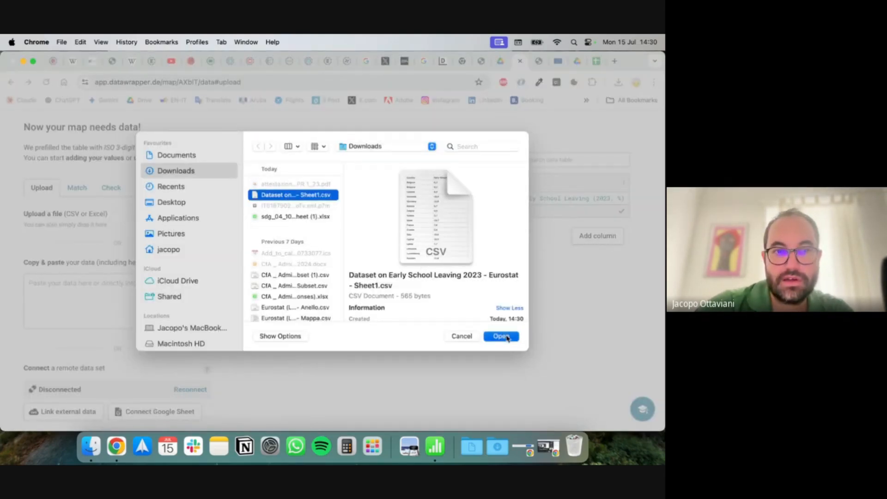
- Check the map preview and scan the imported table for country names flagged as errors
{"action": "scroll", "coordinate": [434, 294], "scroll_direction": "up", "scroll_amount": 5}
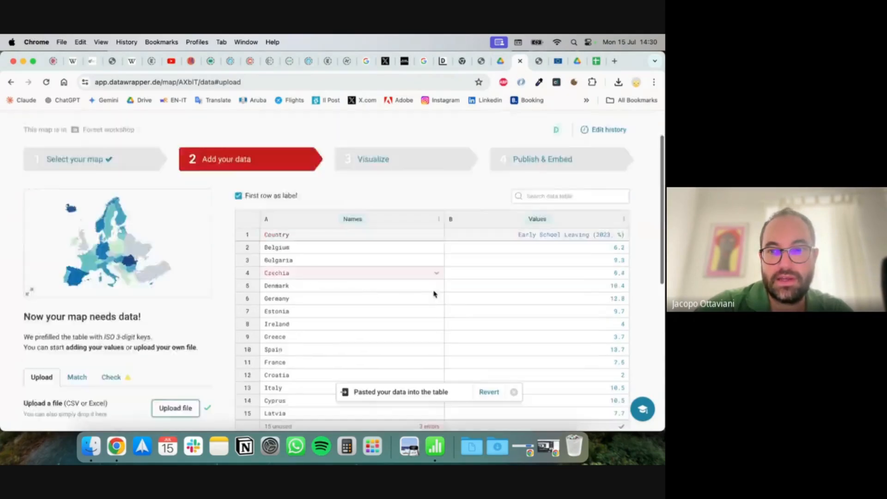
{"action": "scroll", "coordinate": [434, 294], "scroll_direction": "down", "scroll_amount": 3}
{"action": "scroll", "coordinate": [434, 294], "scroll_direction": "up", "scroll_amount": 3}
{"action": "scroll", "coordinate": [221, 259], "scroll_direction": "down", "scroll_amount": 3}
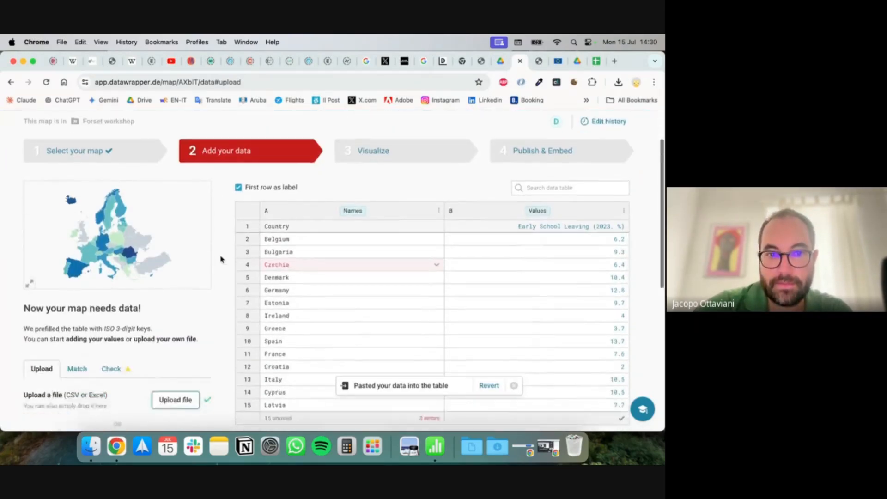
{"action": "scroll", "coordinate": [222, 259], "scroll_direction": "up", "scroll_amount": 3}
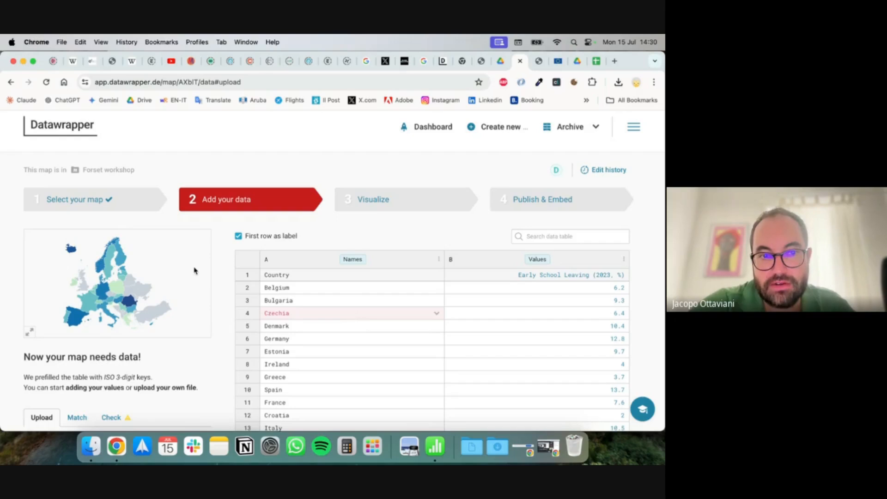
{"action": "scroll", "coordinate": [212, 251], "scroll_direction": "down", "scroll_amount": 3}
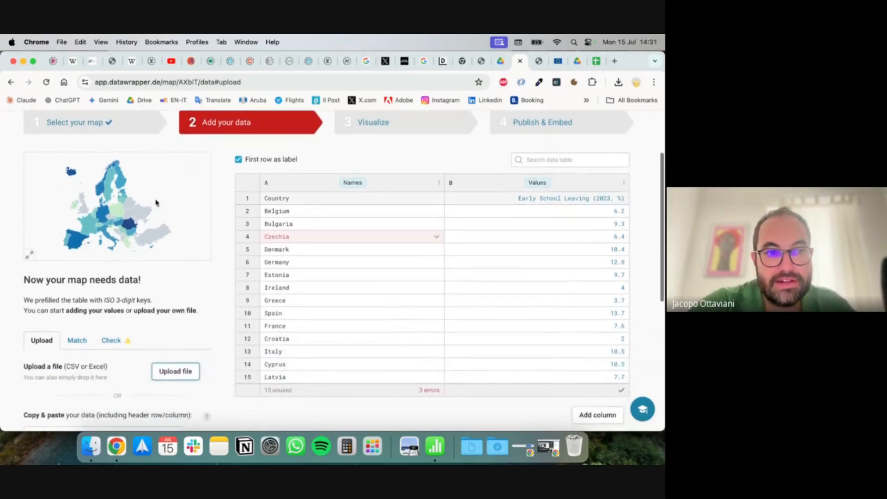
{"action": "left_click", "coordinate": [302, 241]}
{"action": "scroll", "coordinate": [331, 250], "scroll_direction": "down", "scroll_amount": 3}
{"action": "scroll", "coordinate": [331, 249], "scroll_direction": "up", "scroll_amount": 3}
{"action": "scroll", "coordinate": [319, 240], "scroll_direction": "down", "scroll_amount": 3}
{"action": "scroll", "coordinate": [318, 240], "scroll_direction": "down", "scroll_amount": 5}
{"action": "scroll", "coordinate": [303, 305], "scroll_direction": "down", "scroll_amount": 1}
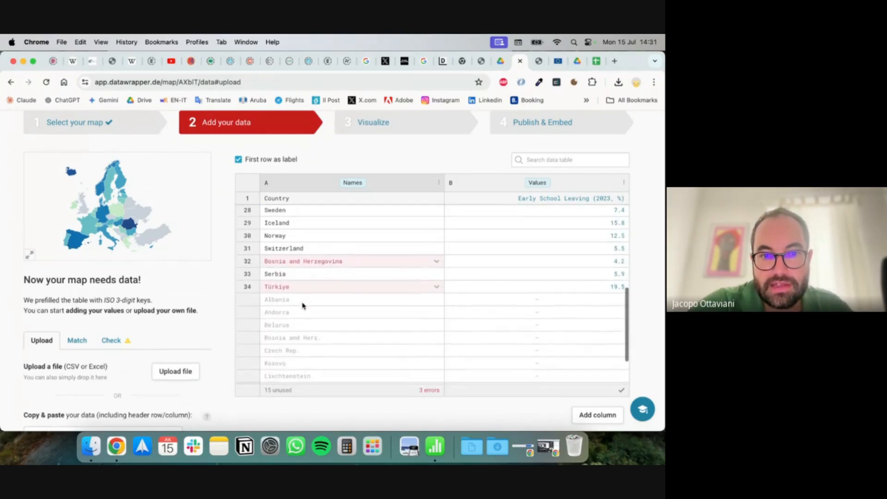
- Compare the flagged names Bosnia and Herzegovina and Türkiye with the map's unused country names at the end of the table
{"action": "left_click", "coordinate": [283, 264]}
{"action": "scroll", "coordinate": [284, 265], "scroll_direction": "down", "scroll_amount": 4}
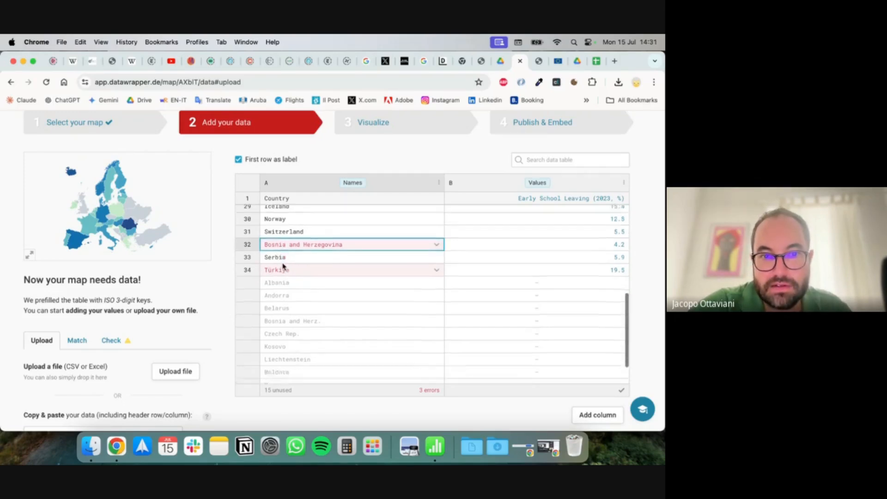
{"action": "scroll", "coordinate": [283, 252], "scroll_direction": "up", "scroll_amount": 2}
{"action": "left_click", "coordinate": [283, 238]}
{"action": "scroll", "coordinate": [283, 239], "scroll_direction": "down", "scroll_amount": 5}
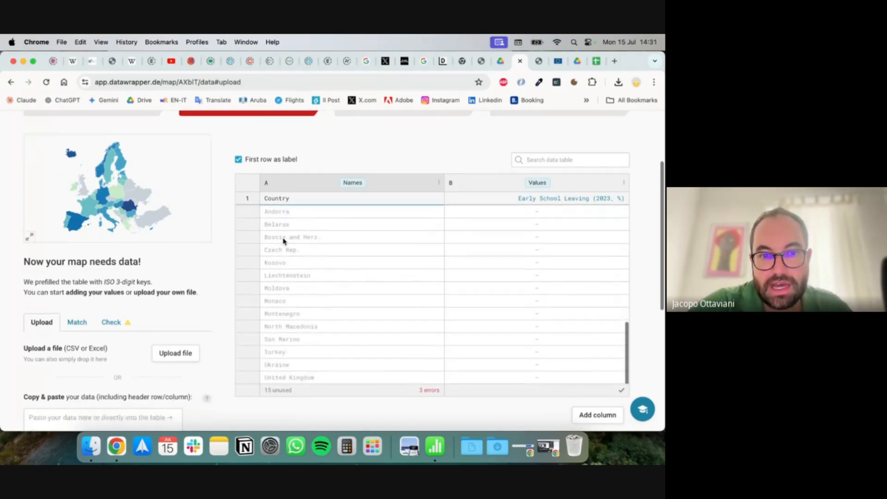
{"action": "scroll", "coordinate": [284, 240], "scroll_direction": "up", "scroll_amount": 3}
{"action": "scroll", "coordinate": [284, 240], "scroll_direction": "down", "scroll_amount": 3}
{"action": "scroll", "coordinate": [284, 240], "scroll_direction": "down", "scroll_amount": 2}
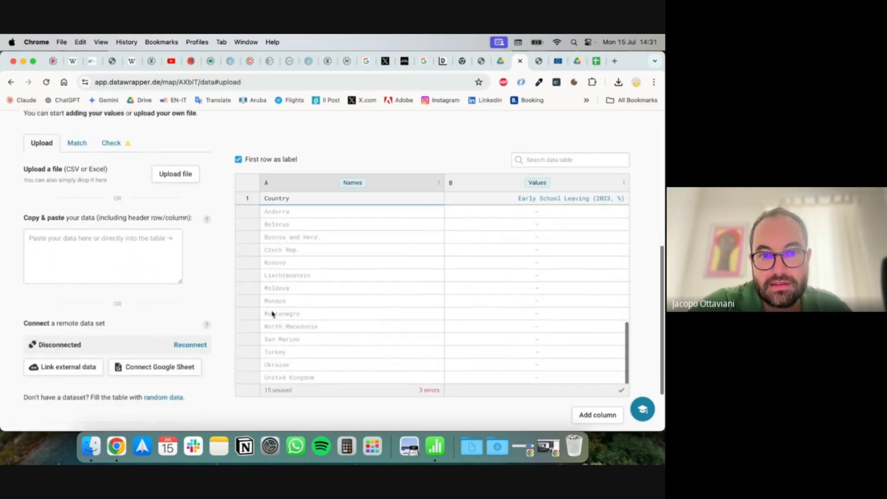
{"action": "scroll", "coordinate": [225, 366], "scroll_direction": "up", "scroll_amount": 5}
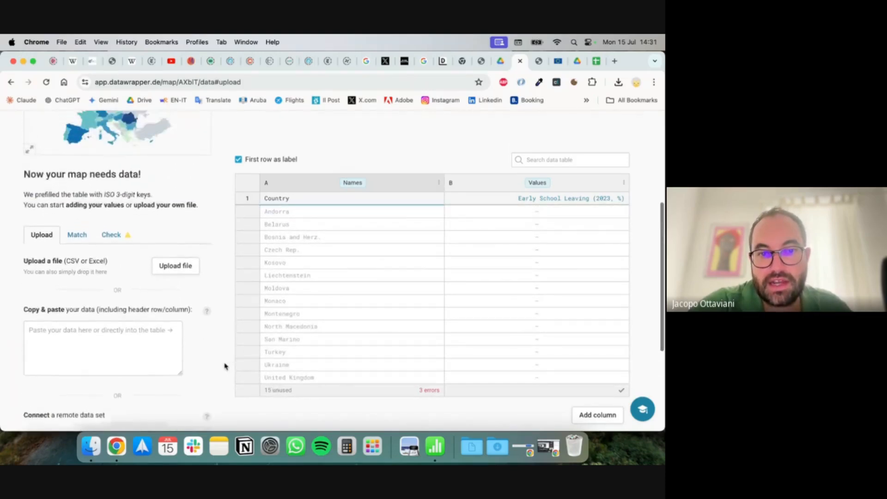
{"action": "scroll", "coordinate": [329, 350], "scroll_direction": "up", "scroll_amount": 1}
{"action": "scroll", "coordinate": [329, 350], "scroll_direction": "up", "scroll_amount": 3}
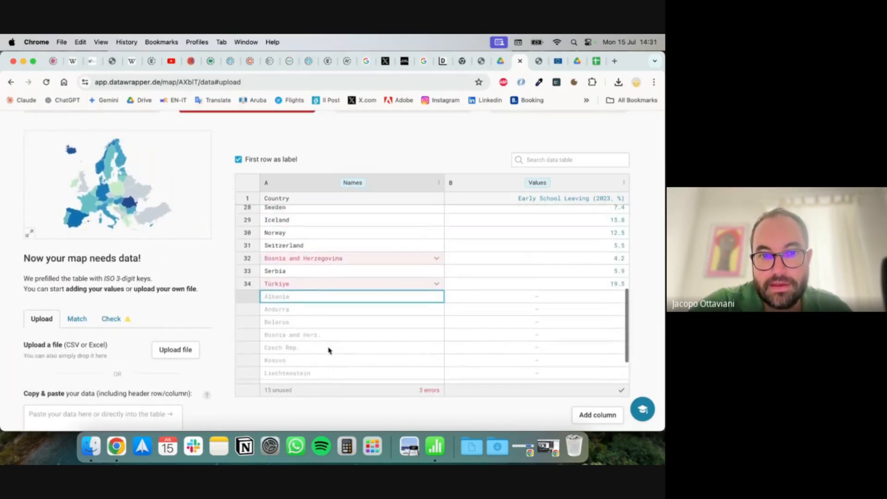
{"action": "left_click_drag", "start_coordinate": [491, 297], "coordinate": [383, 327]}
{"action": "left_click", "coordinate": [368, 288]}
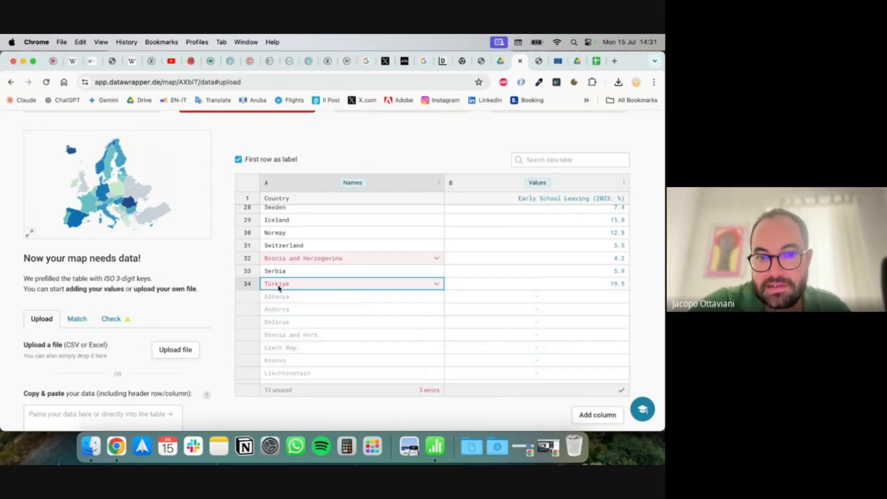
{"action": "left_click", "coordinate": [284, 258]}
- Replace the flagged name Czechia in row 4 with the suggested map name "CZECH REP."
{"action": "scroll", "coordinate": [281, 260], "scroll_direction": "up", "scroll_amount": 10}
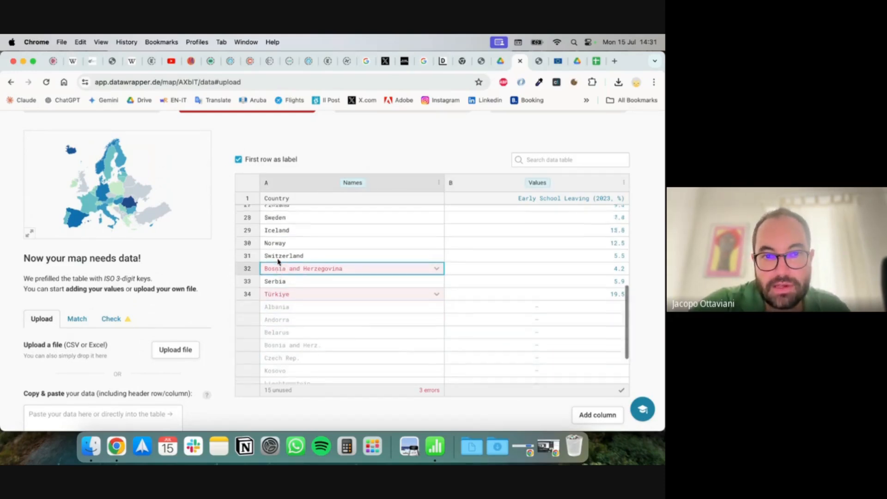
{"action": "scroll", "coordinate": [279, 262], "scroll_direction": "up", "scroll_amount": 5}
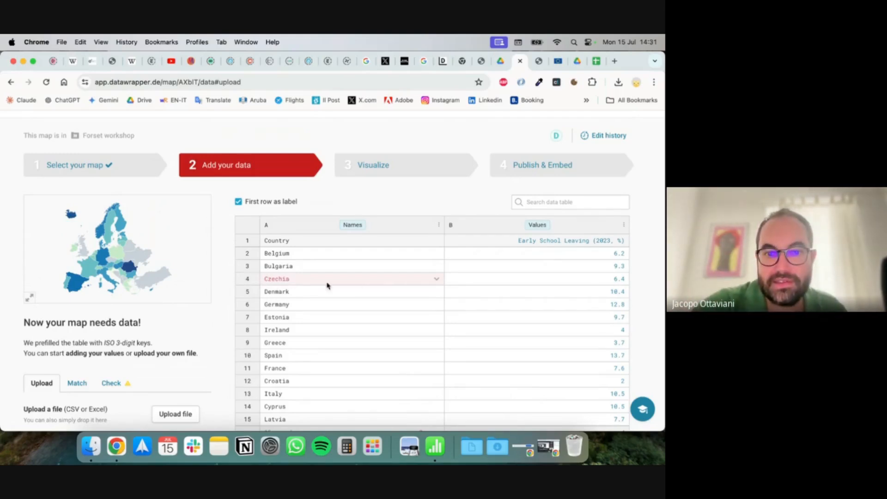
{"action": "left_click", "coordinate": [417, 280]}
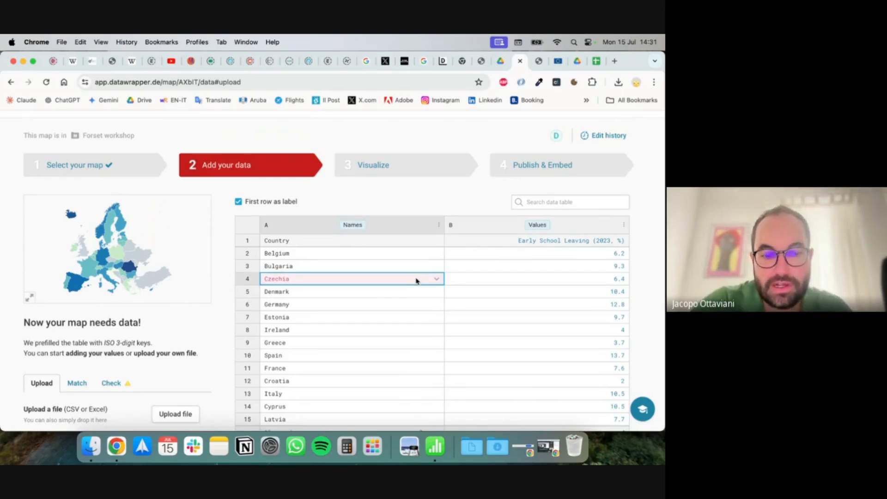
{"action": "type", "text": "Czech"}
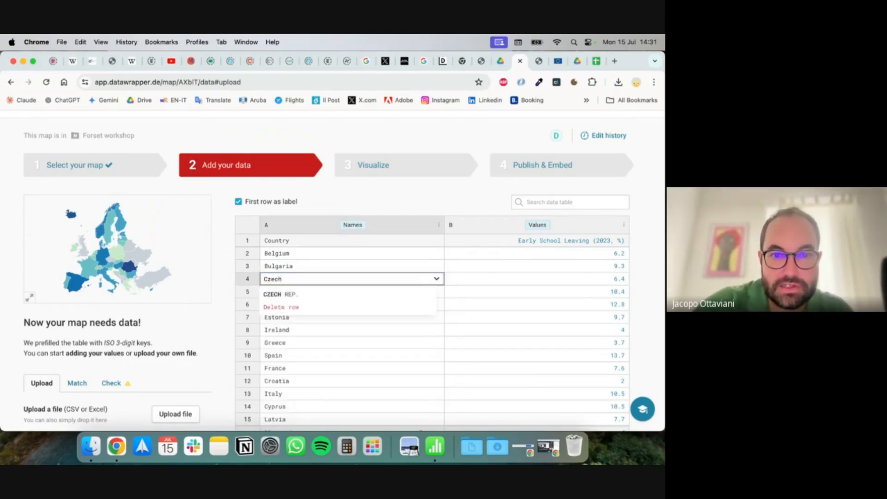
{"action": "left_click", "coordinate": [393, 294]}
{"action": "left_click", "coordinate": [318, 322]}
{"action": "left_click", "coordinate": [327, 280]}
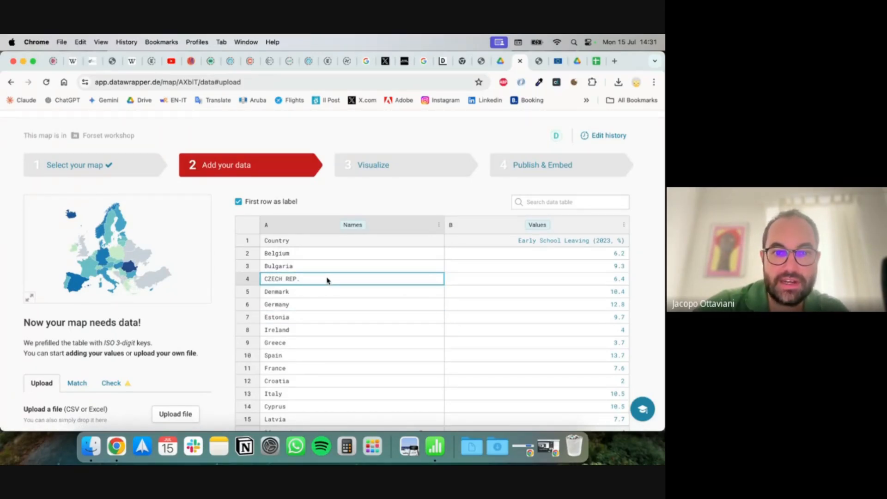
{"action": "double_click", "coordinate": [312, 281]}
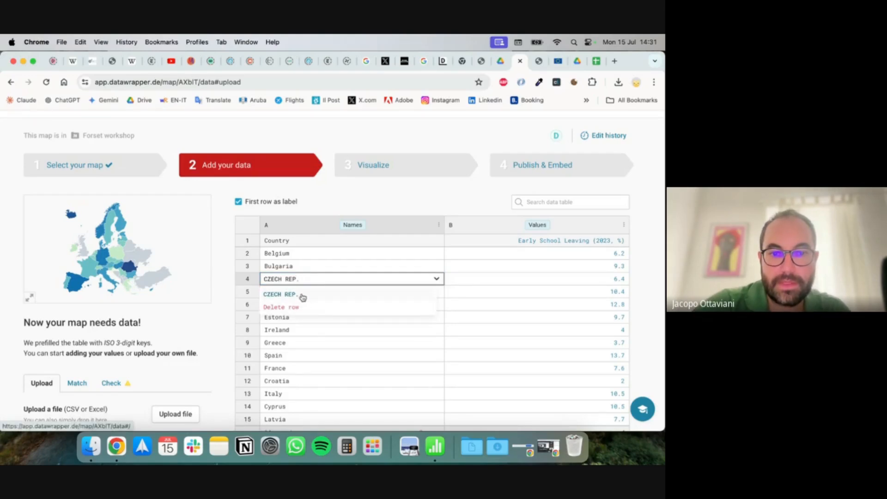
{"action": "left_click", "coordinate": [475, 299]}
- Replace the flagged name Türkiye in row 34 with the map name "Turkey"
{"action": "scroll", "coordinate": [382, 299], "scroll_direction": "down", "scroll_amount": 10}
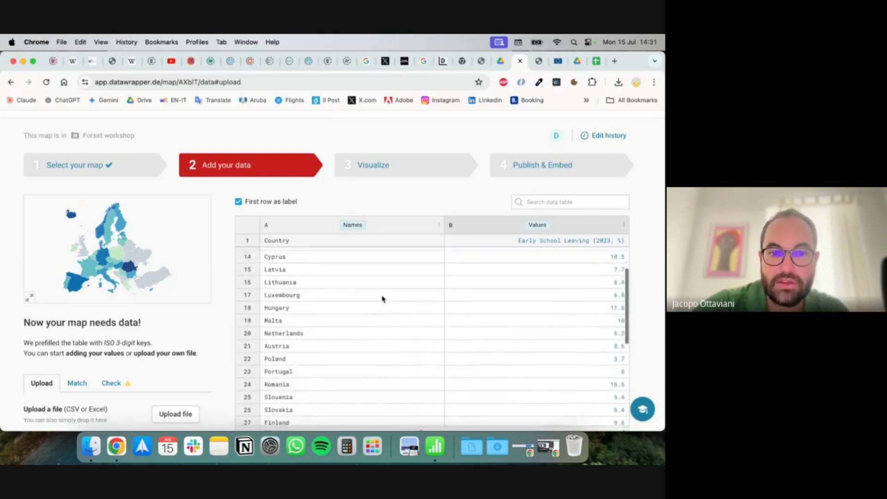
{"action": "scroll", "coordinate": [382, 299], "scroll_direction": "down", "scroll_amount": 2}
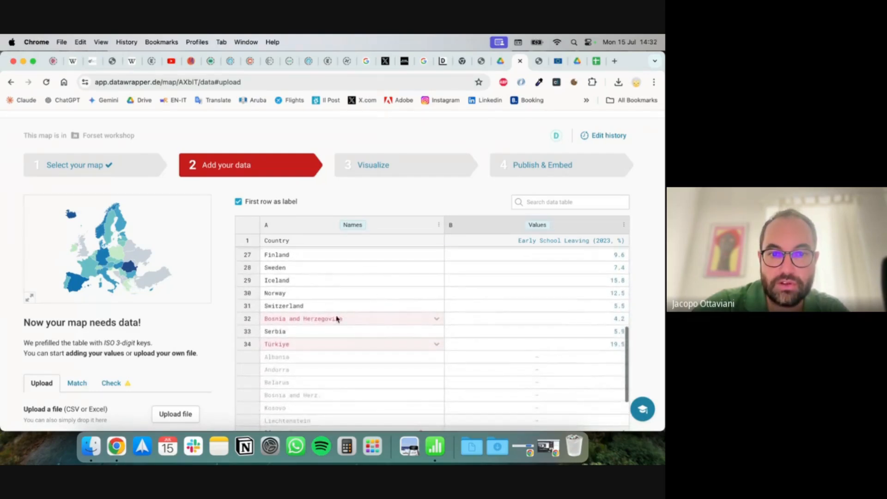
{"action": "left_click", "coordinate": [307, 347]}
{"action": "scroll", "coordinate": [206, 313], "scroll_direction": "down", "scroll_amount": 2}
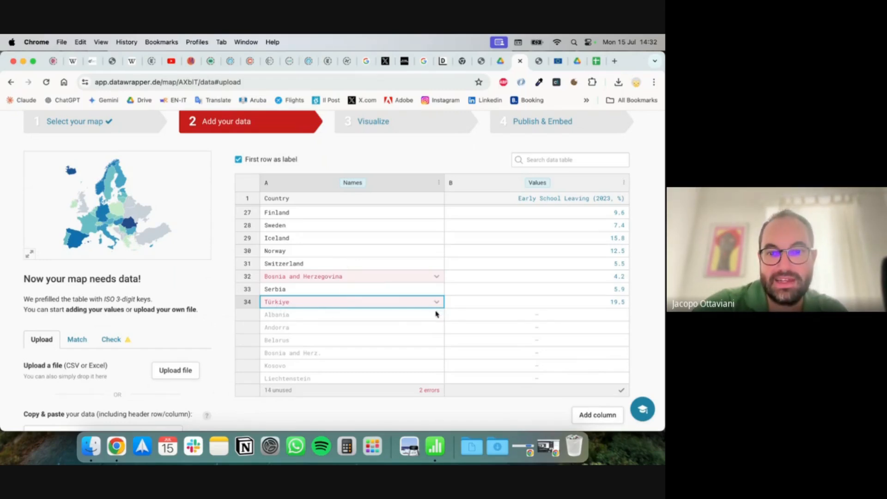
{"action": "double_click", "coordinate": [422, 301]}
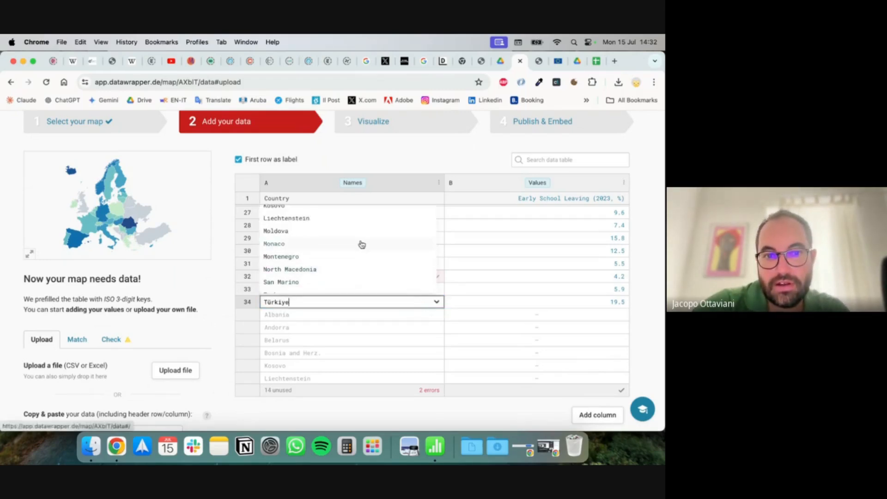
{"action": "scroll", "coordinate": [362, 244], "scroll_direction": "down", "scroll_amount": 2}
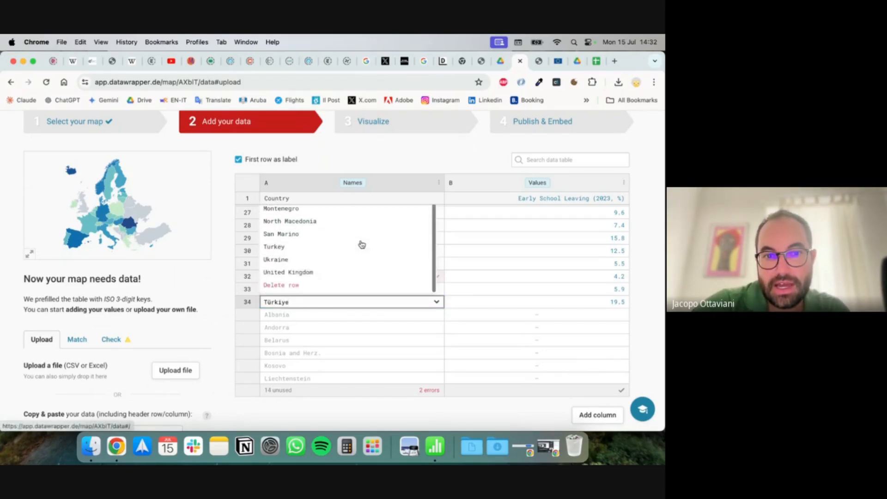
{"action": "left_click", "coordinate": [269, 247]}
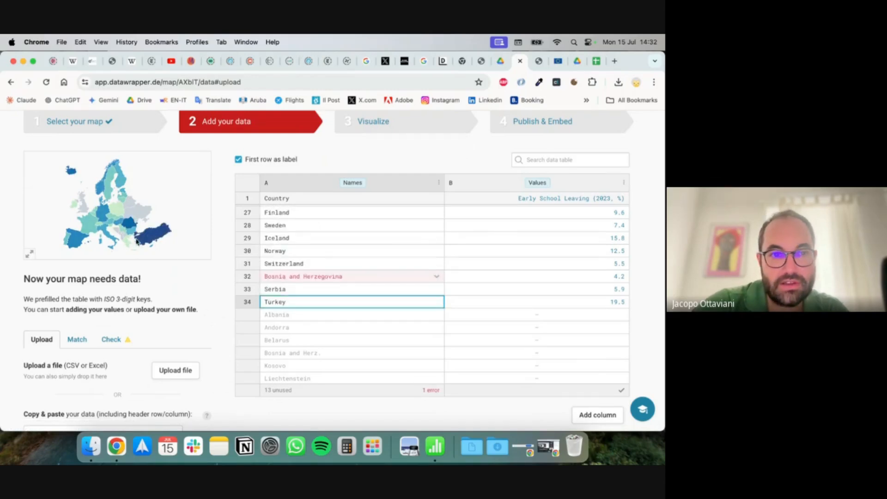
- Replace the flagged name Bosnia and Herzegovina in row 32 with the map name "Bosnia and Herz."
{"action": "left_click", "coordinate": [342, 318]}
{"action": "left_click", "coordinate": [347, 290]}
{"action": "left_click", "coordinate": [347, 277]}
{"action": "left_click", "coordinate": [437, 277]}
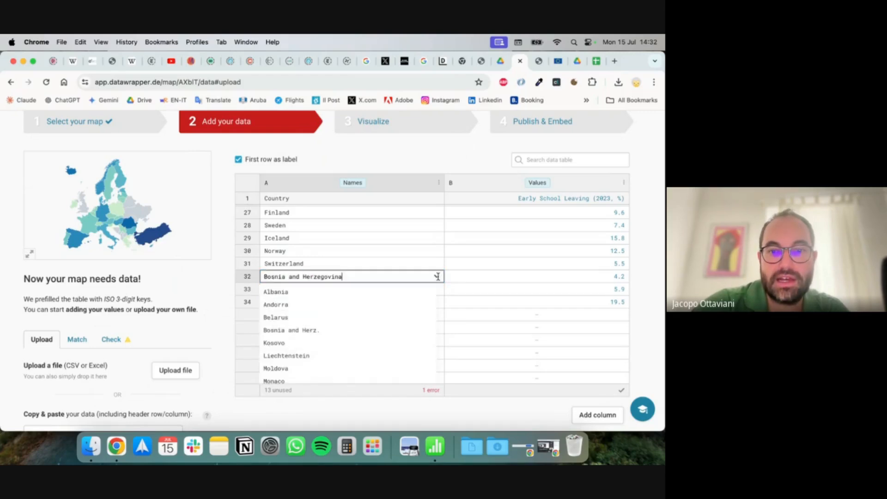
{"action": "left_click", "coordinate": [296, 332]}
{"action": "left_click", "coordinate": [305, 315]}
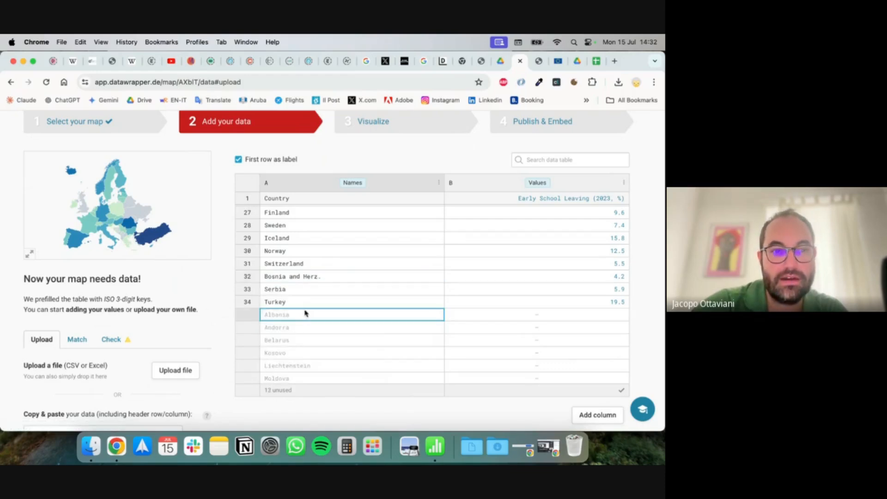
- Review the corrected country names and their values throughout the data table
{"action": "scroll", "coordinate": [373, 341], "scroll_direction": "up", "scroll_amount": 10}
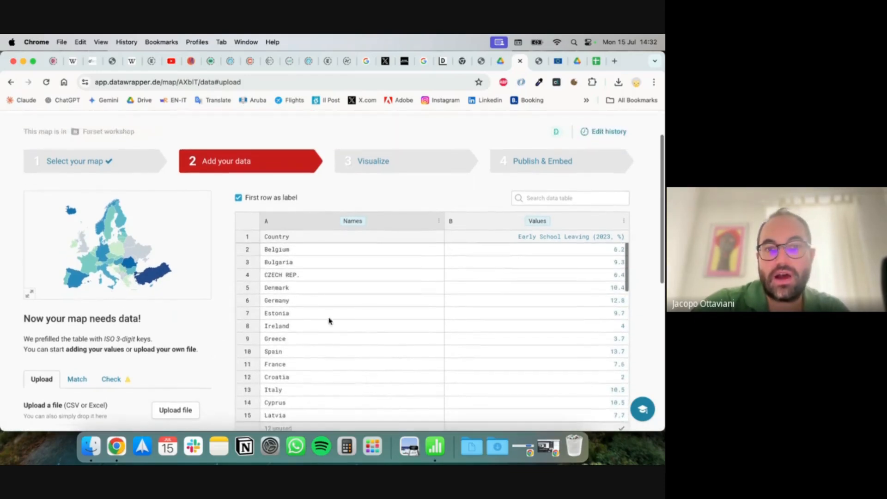
{"action": "scroll", "coordinate": [230, 272], "scroll_direction": "down", "scroll_amount": 2}
{"action": "scroll", "coordinate": [333, 264], "scroll_direction": "down", "scroll_amount": 6}
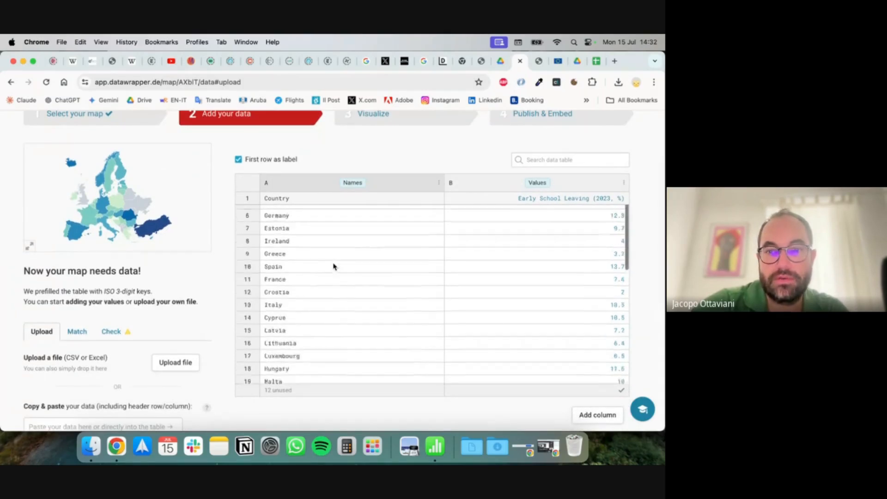
{"action": "scroll", "coordinate": [334, 267], "scroll_direction": "down", "scroll_amount": 3}
{"action": "scroll", "coordinate": [334, 267], "scroll_direction": "up", "scroll_amount": 5}
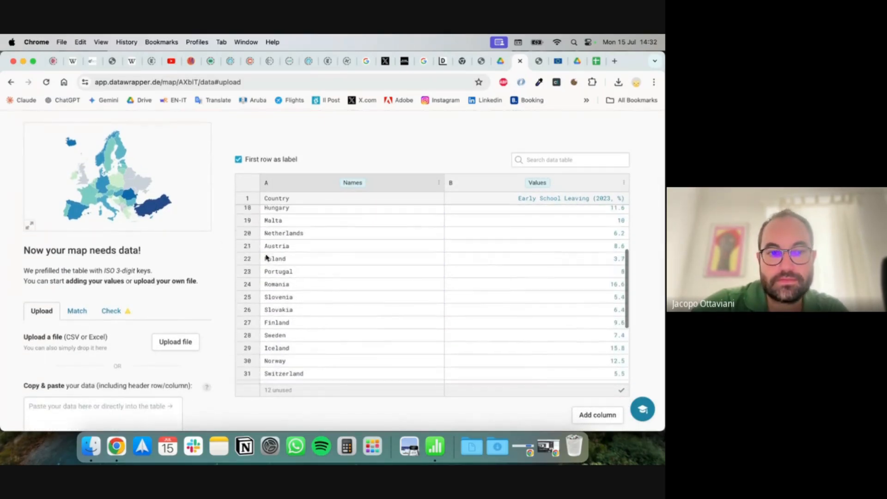
{"action": "scroll", "coordinate": [209, 234], "scroll_direction": "down", "scroll_amount": 3}
{"action": "scroll", "coordinate": [209, 235], "scroll_direction": "down", "scroll_amount": 3}
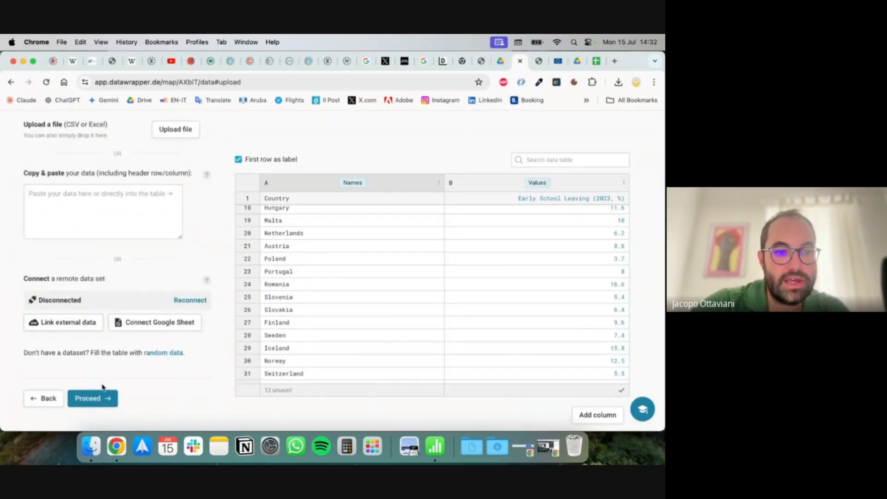
- Match the Country column to names and Early School Leaving (2023, %) to values, and continue through the data check to the visualization
{"action": "left_click", "coordinate": [99, 403]}
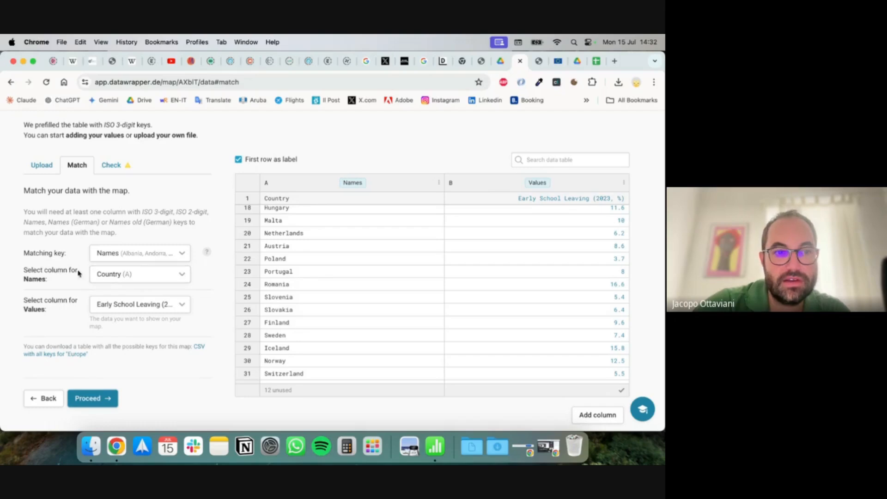
{"action": "left_click", "coordinate": [125, 278]}
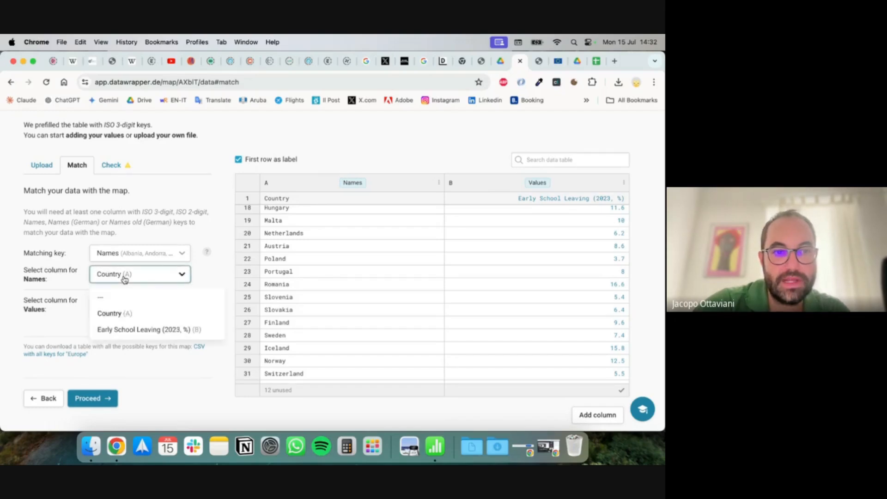
{"action": "left_click", "coordinate": [121, 311]}
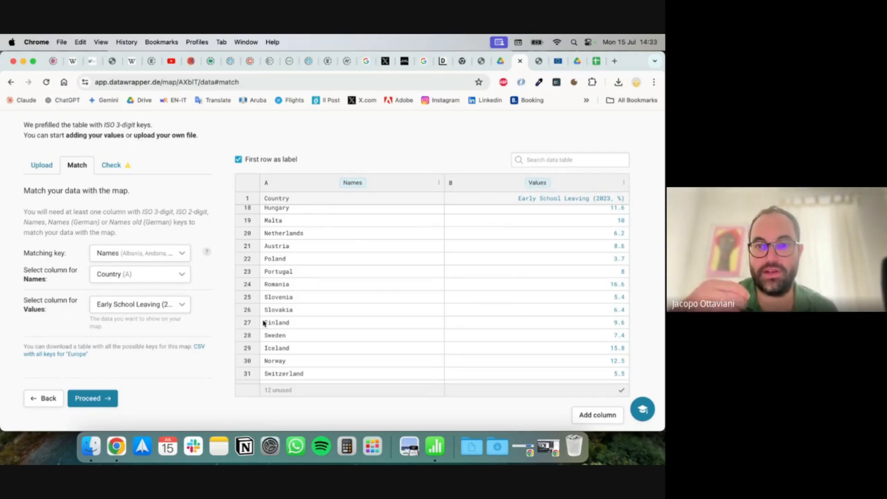
{"action": "left_click", "coordinate": [172, 306]}
{"action": "left_click", "coordinate": [174, 361]}
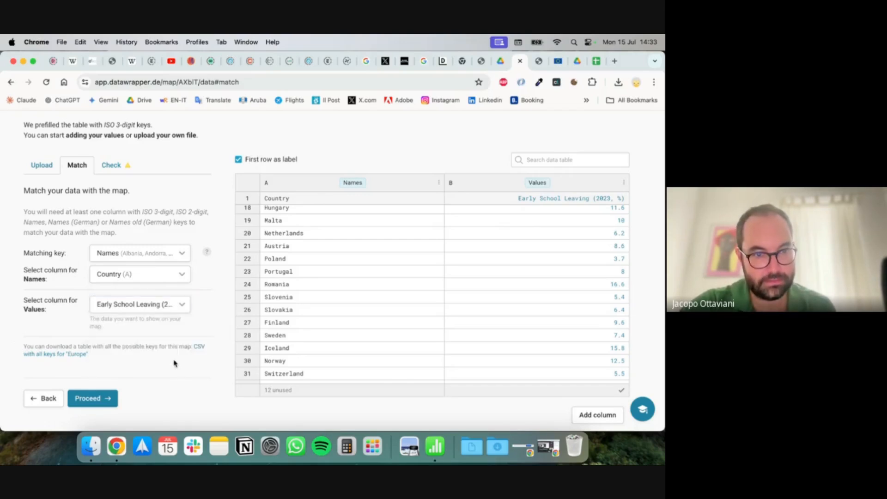
{"action": "left_click", "coordinate": [102, 400]}
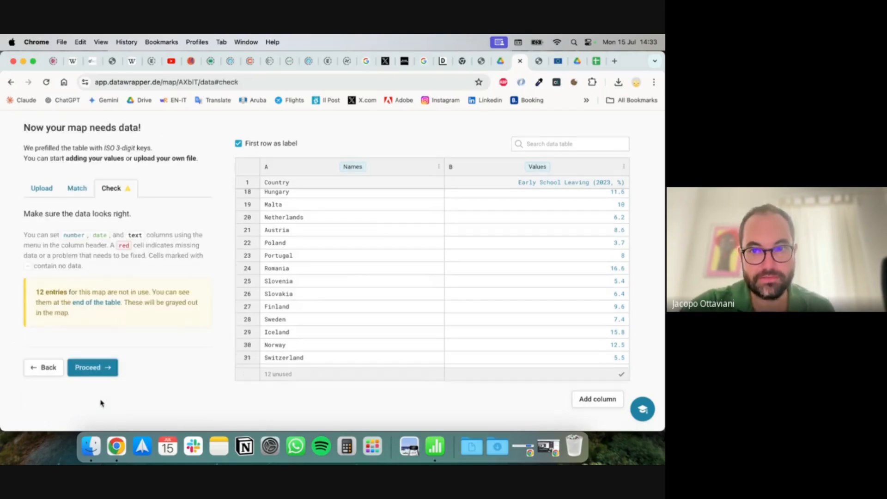
{"action": "left_click", "coordinate": [99, 376]}
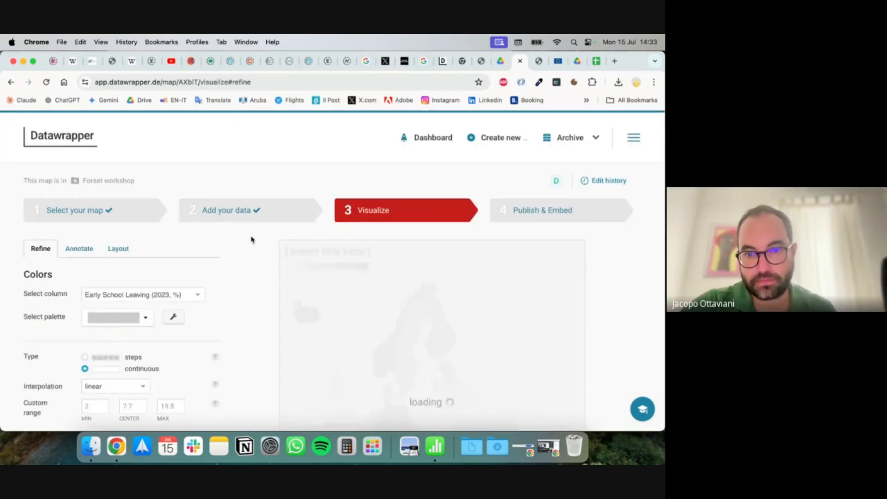
- Apply the light green to dark blue color palette to the map
{"action": "scroll", "coordinate": [250, 239], "scroll_direction": "down", "scroll_amount": 3}
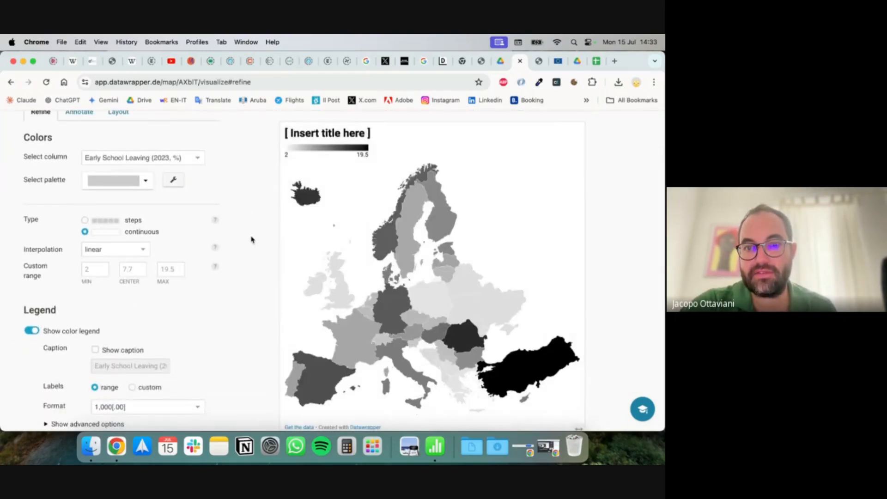
{"action": "left_click", "coordinate": [149, 184]}
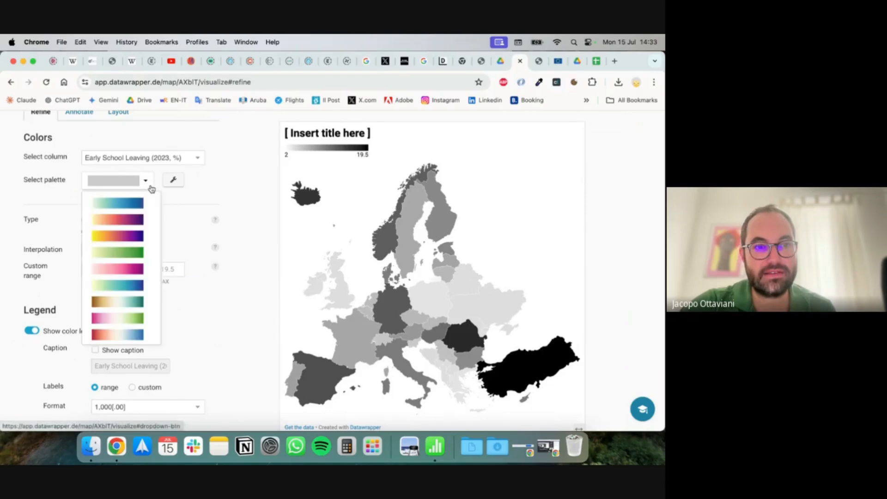
{"action": "left_click", "coordinate": [139, 204]}
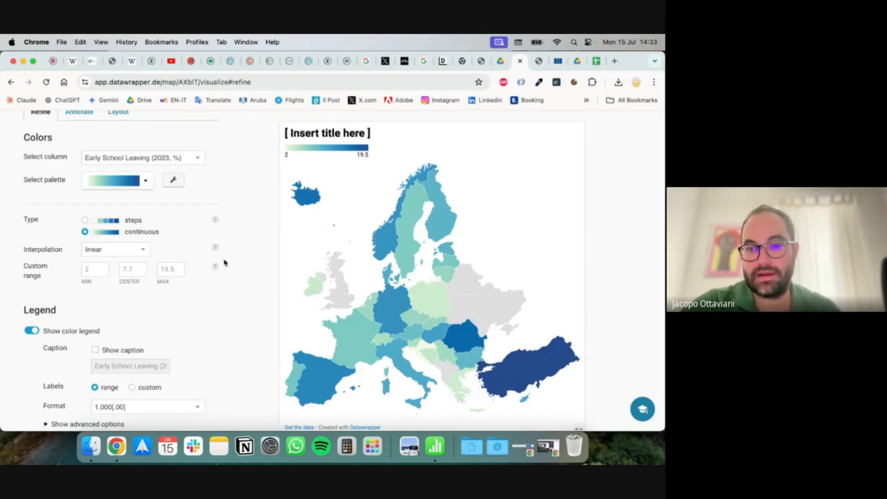
- Title the map "Early school leaving in Europe (2023)"
{"action": "scroll", "coordinate": [225, 262], "scroll_direction": "down", "scroll_amount": 1}
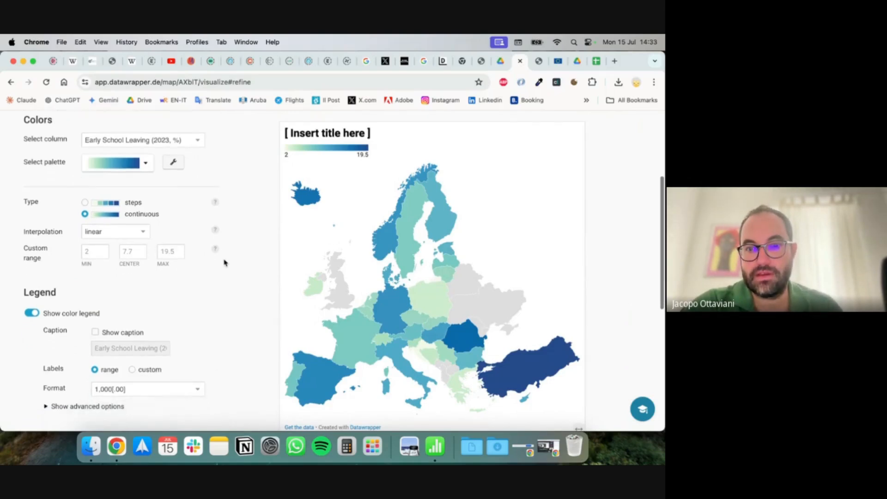
{"action": "left_click", "coordinate": [350, 133]}
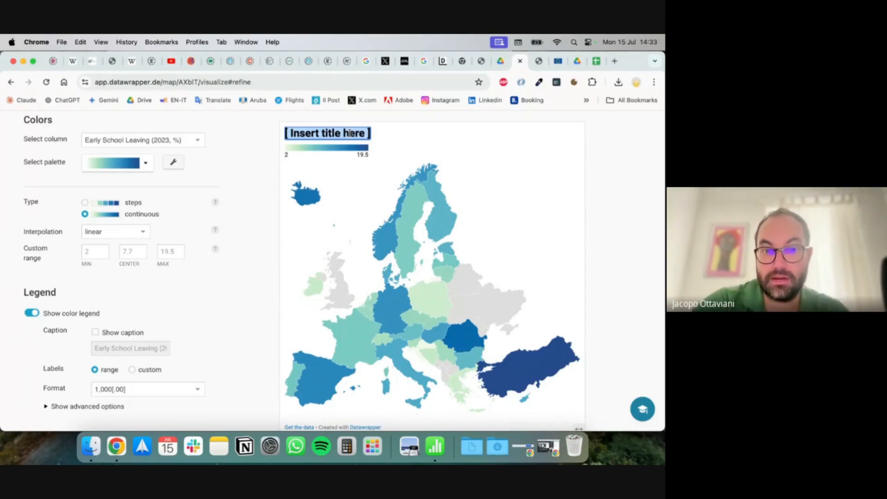
{"action": "type", "text": "Early school"}
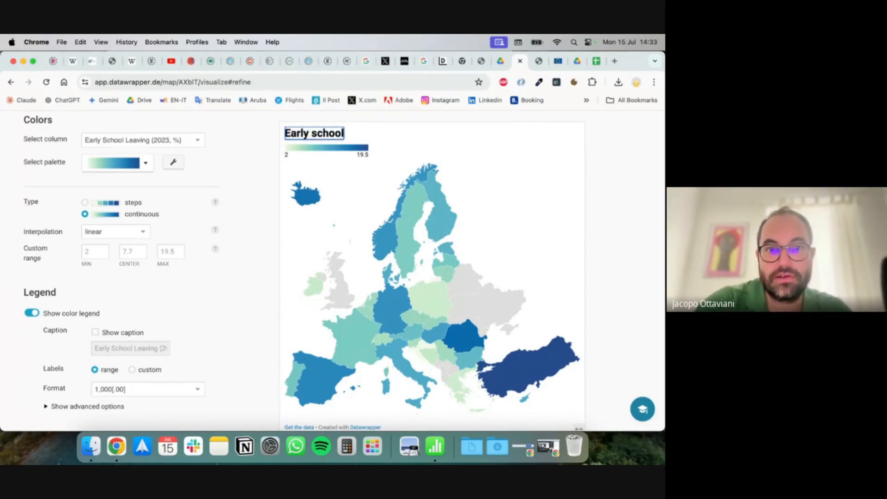
{"action": "type", "text": " leaving in Eur"}
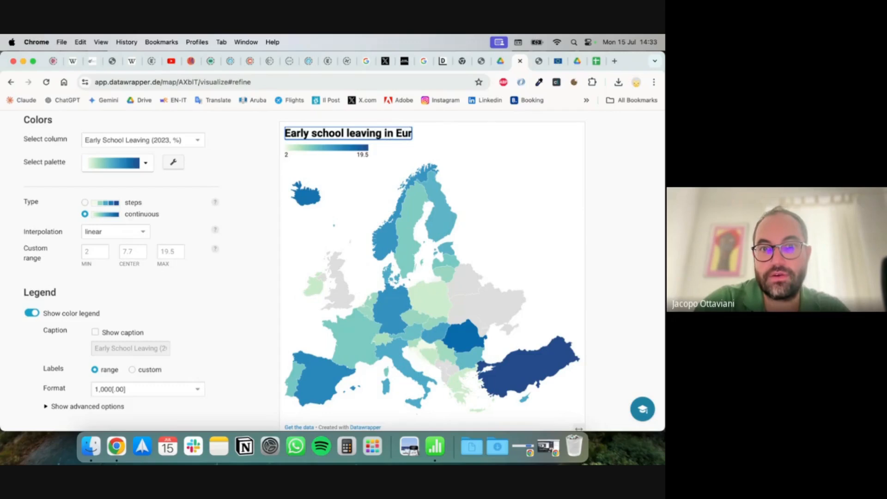
{"action": "type", "text": "ope (2023"}
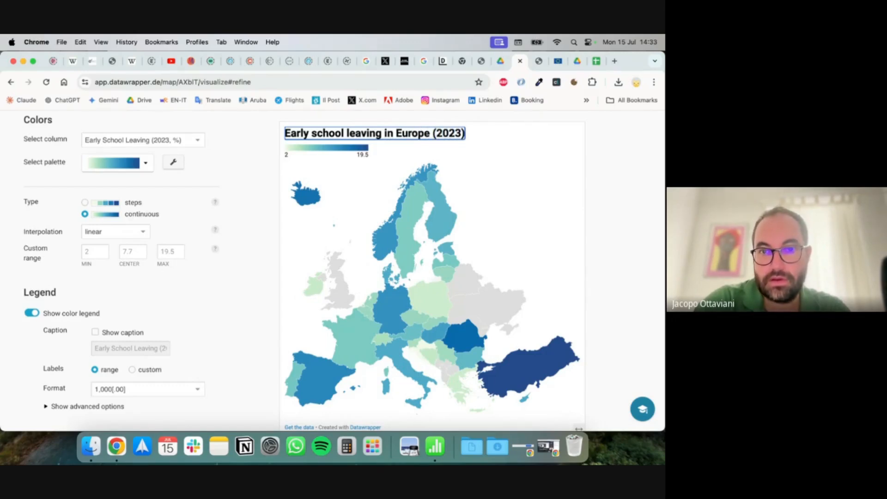
{"action": "type", "text": ")"}
{"action": "key", "text": "Return"}
- Open the map's annotation settings, and copy the web address of Eurostat's "Early leavers from education and training by sex" dataset page
{"action": "scroll", "coordinate": [261, 247], "scroll_direction": "up", "scroll_amount": 4}
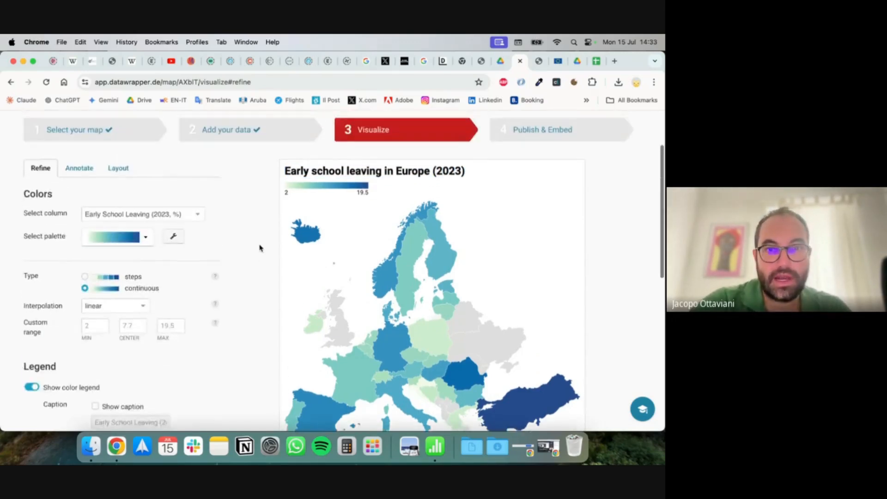
{"action": "left_click", "coordinate": [79, 176]}
{"action": "left_click", "coordinate": [80, 250]}
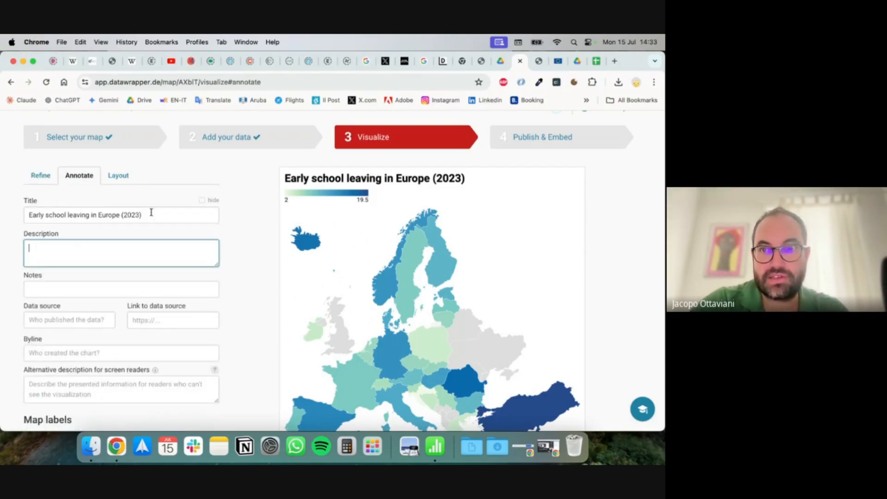
{"action": "left_click", "coordinate": [555, 63]}
{"action": "scroll", "coordinate": [260, 270], "scroll_direction": "down", "scroll_amount": 10}
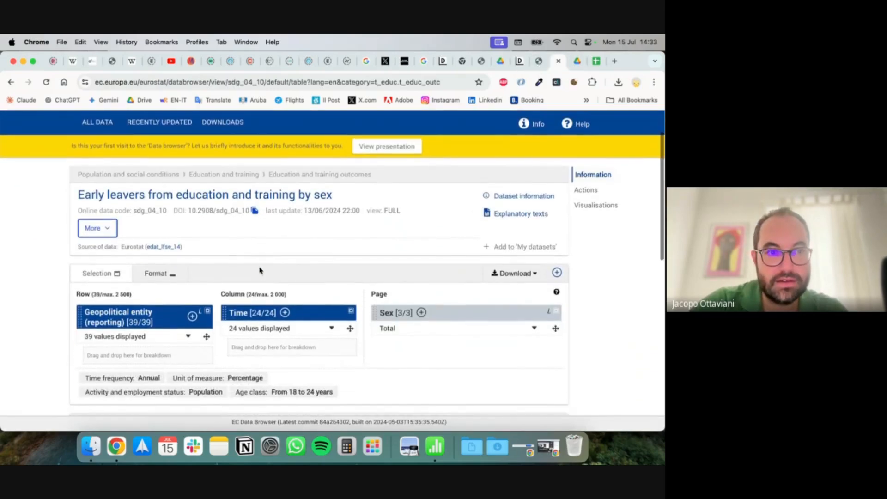
{"action": "scroll", "coordinate": [261, 226], "scroll_direction": "up", "scroll_amount": 10}
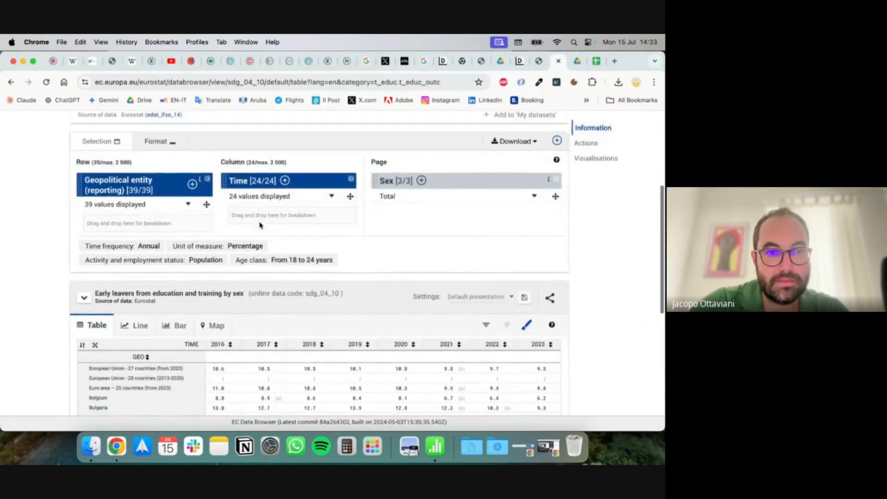
{"action": "left_click", "coordinate": [202, 84]}
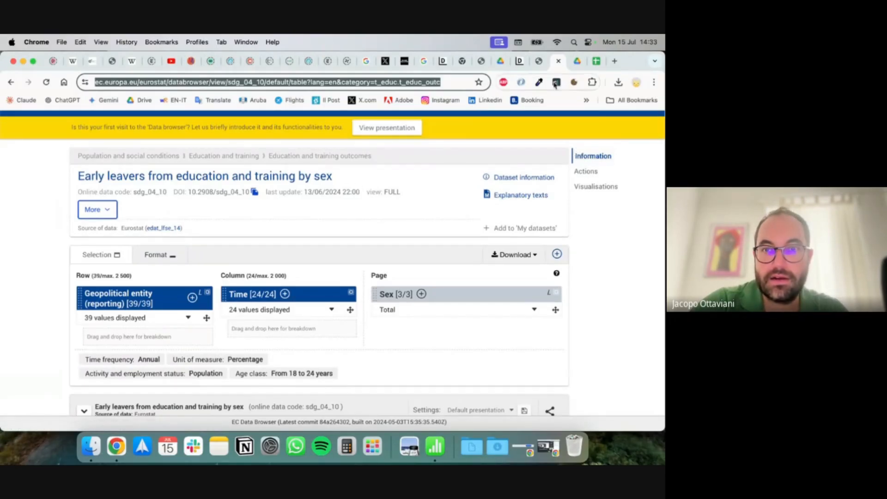
- Back in Datawrapper, paste the copied address as the link to the data source and name the source "Eurostat"
{"action": "left_click", "coordinate": [596, 60]}
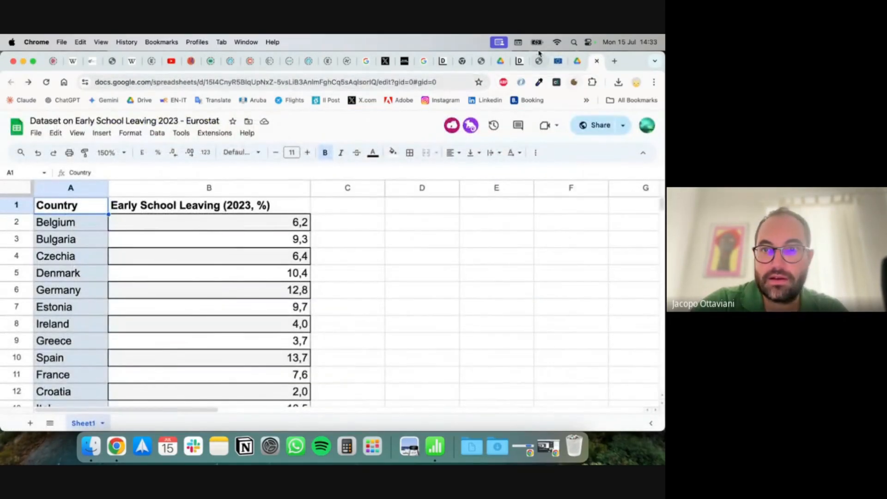
{"action": "left_click", "coordinate": [519, 62]}
{"action": "scroll", "coordinate": [72, 284], "scroll_direction": "down", "scroll_amount": 2}
{"action": "left_click", "coordinate": [161, 285]}
{"action": "key", "text": "cmd+v"}
{"action": "left_click", "coordinate": [76, 285]}
{"action": "type", "text": "Eurostat"}
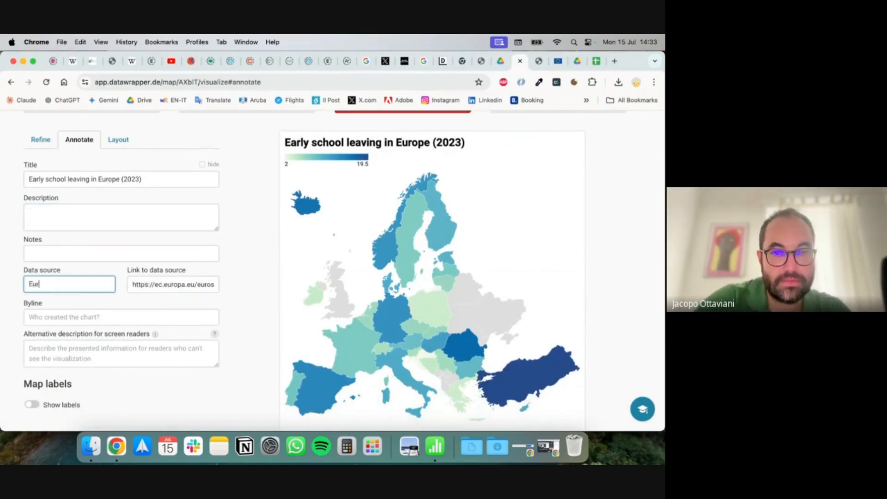
- Add the description "Data in percentage" to the map
{"action": "left_click", "coordinate": [122, 250]}
{"action": "left_click", "coordinate": [123, 215]}
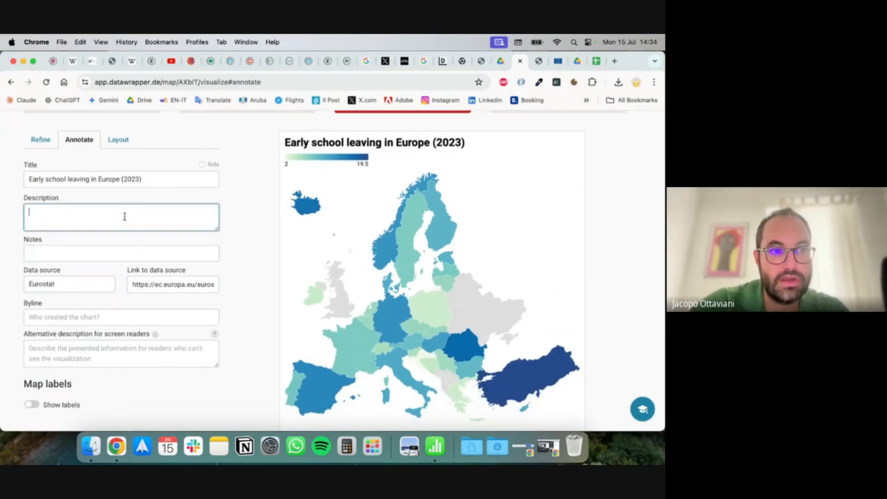
{"action": "type", "text": "Data in"}
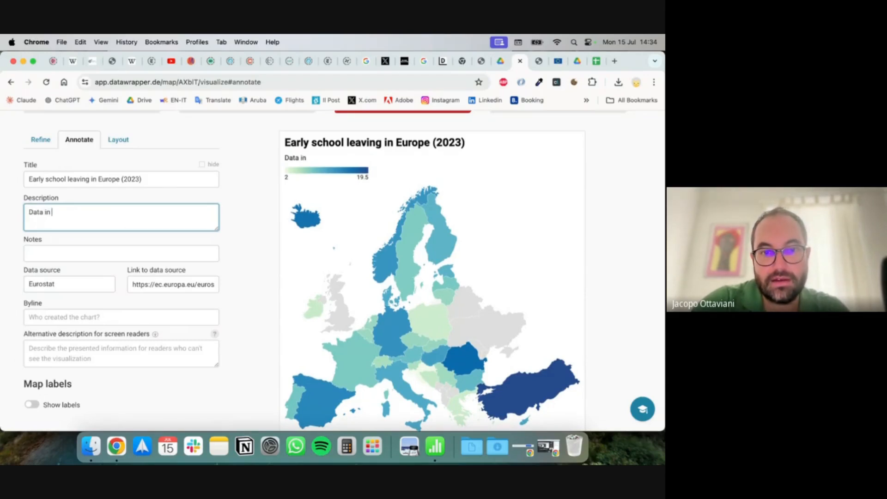
{"action": "type", "text": " percentage"}
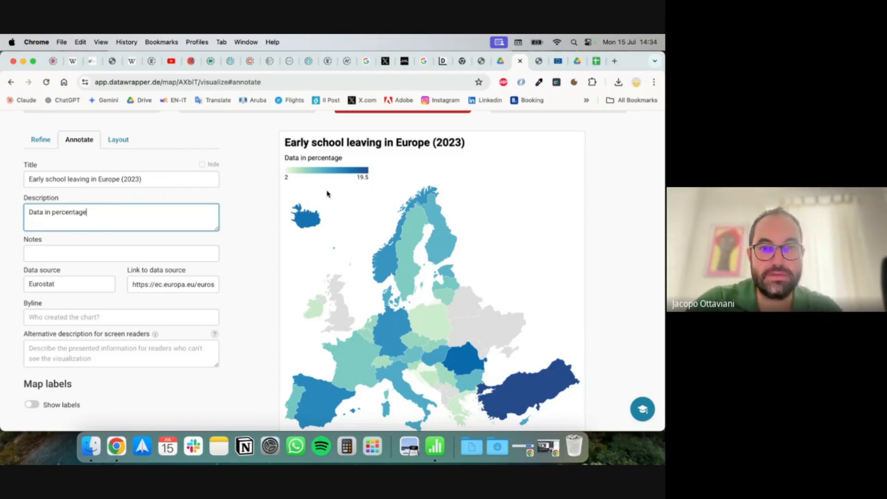
- Add a text annotation box over the sea between Great Britain and Norway
{"action": "scroll", "coordinate": [398, 196], "scroll_direction": "down", "scroll_amount": 2}
{"action": "scroll", "coordinate": [397, 197], "scroll_direction": "up", "scroll_amount": 2}
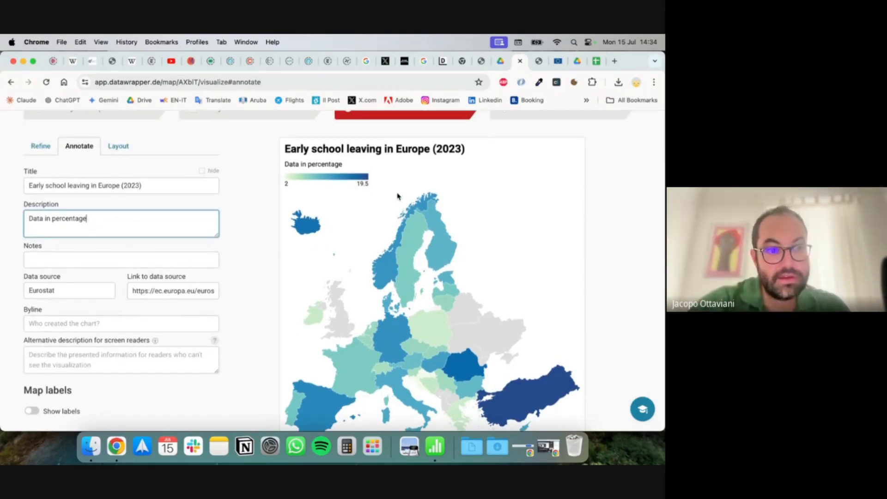
{"action": "scroll", "coordinate": [397, 197], "scroll_direction": "down", "scroll_amount": 3}
{"action": "scroll", "coordinate": [144, 264], "scroll_direction": "down", "scroll_amount": 1}
{"action": "left_click", "coordinate": [69, 309]}
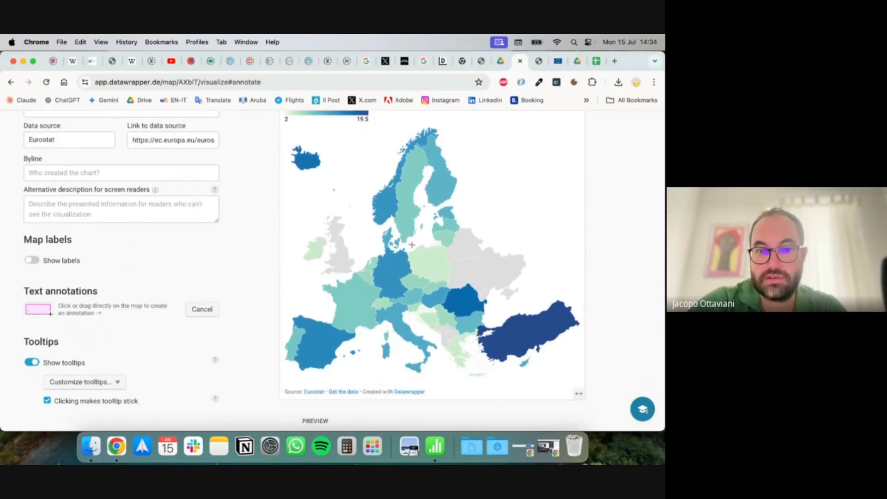
{"action": "left_click_drag", "start_coordinate": [321, 210], "coordinate": [408, 250]}
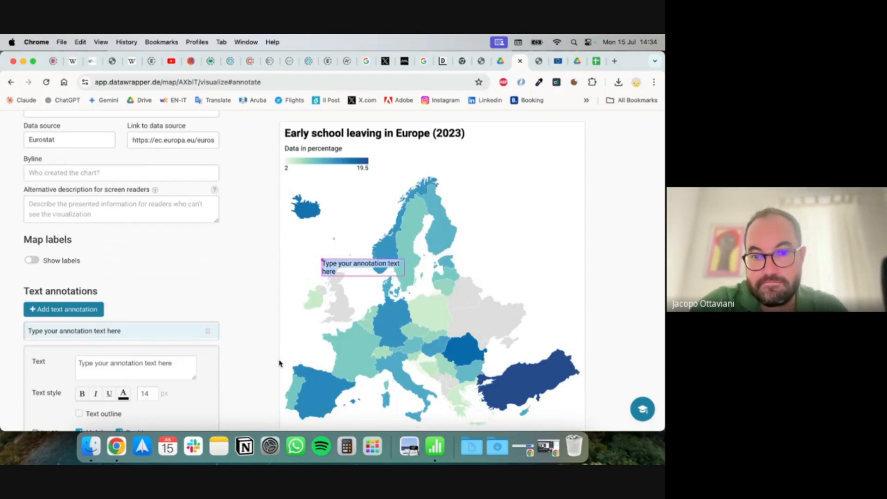
- Set the annotation text to "Italy has 10.5% of early school leavers"
{"action": "type", "text": "Italy"}
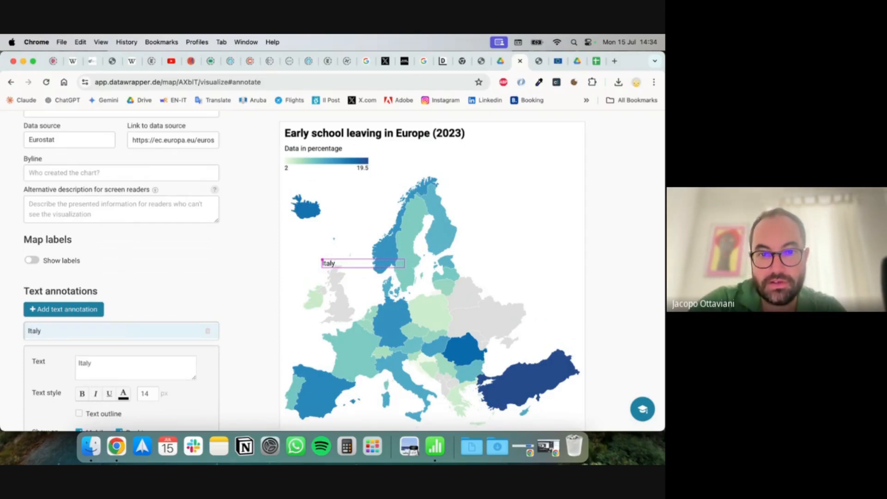
{"action": "type", "text": " has"}
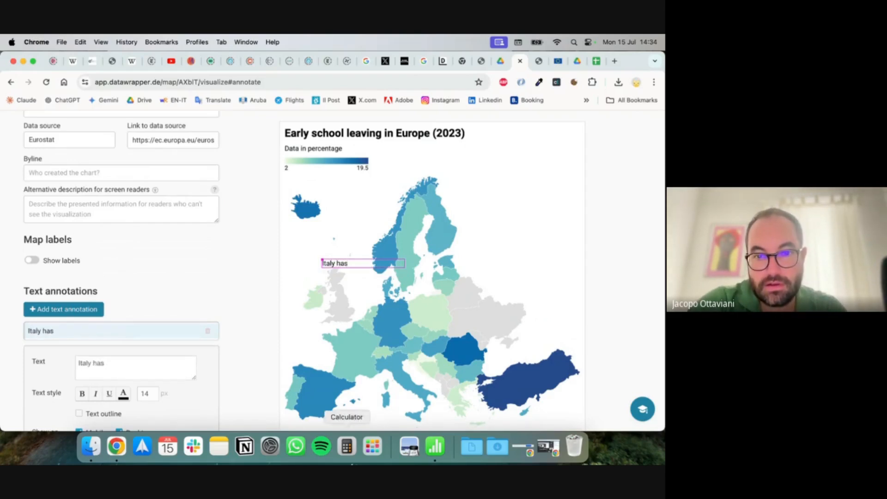
{"action": "mouse_move", "coordinate": [406, 376]}
{"action": "type", "text": "10 5%"}
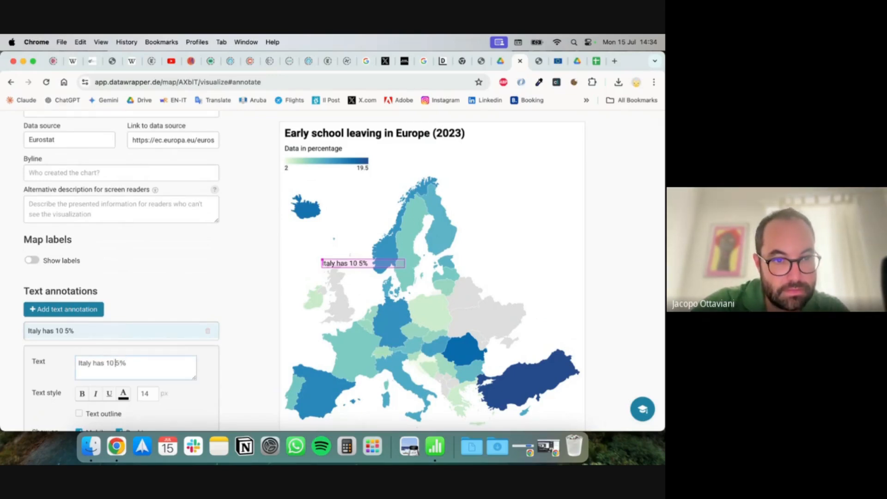
{"action": "key", "text": "BackSpace"}
{"action": "type", "text": ".5% of ear"}
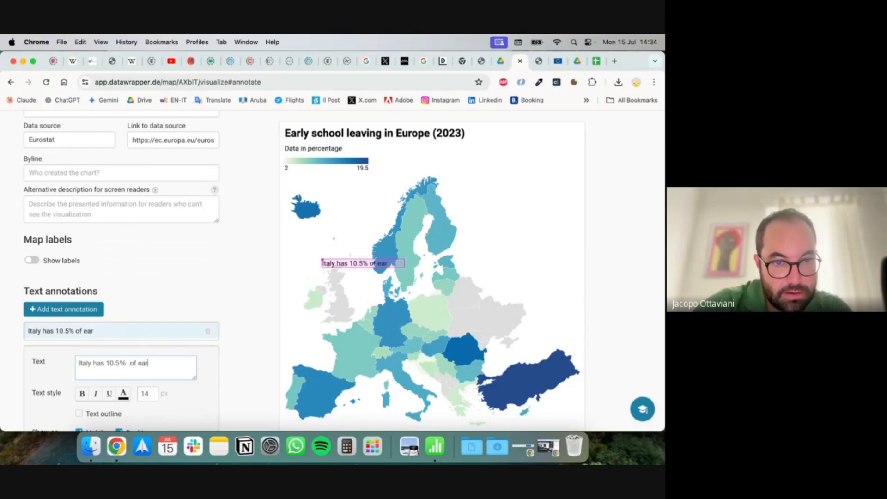
{"action": "type", "text": "ly school leavers"}
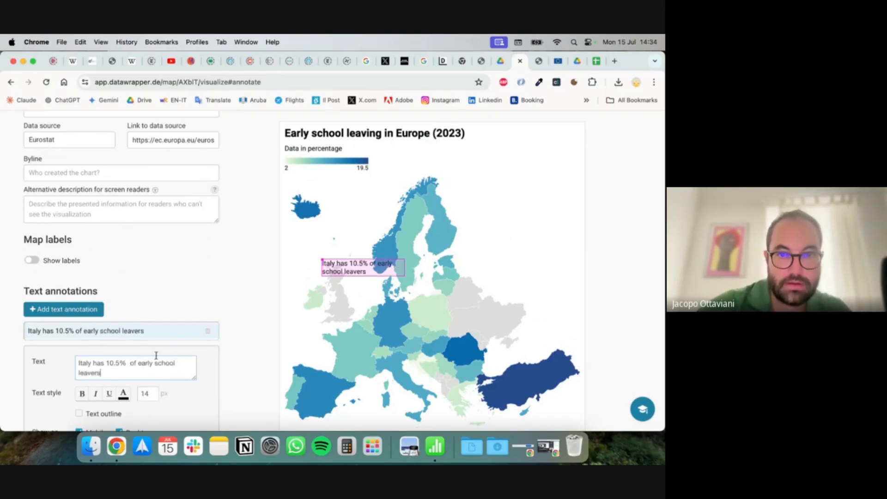
- Move the Italy annotation to the sea between Spain and Sicily and enable a line to its text
{"action": "left_click", "coordinate": [214, 271]}
{"action": "left_click_drag", "start_coordinate": [345, 175], "coordinate": [369, 319]}
{"action": "scroll", "coordinate": [248, 287], "scroll_direction": "down", "scroll_amount": 5}
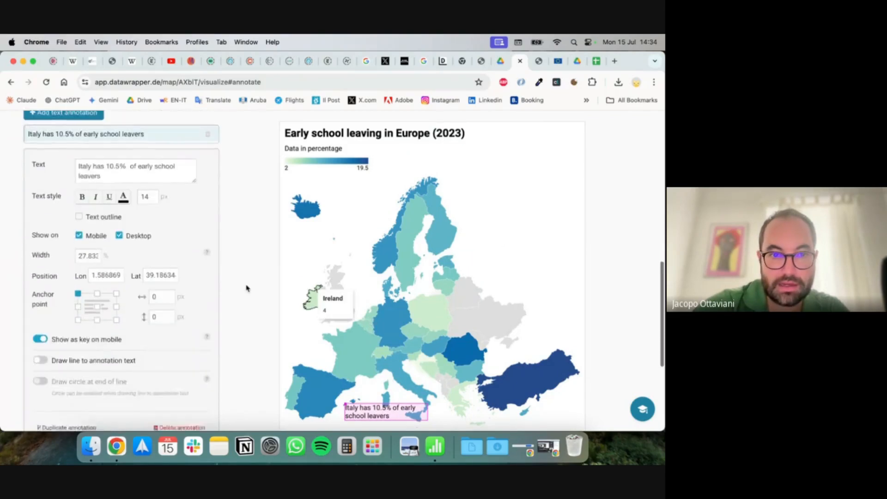
{"action": "left_click", "coordinate": [41, 345]}
{"action": "scroll", "coordinate": [41, 345], "scroll_direction": "down", "scroll_amount": 6}
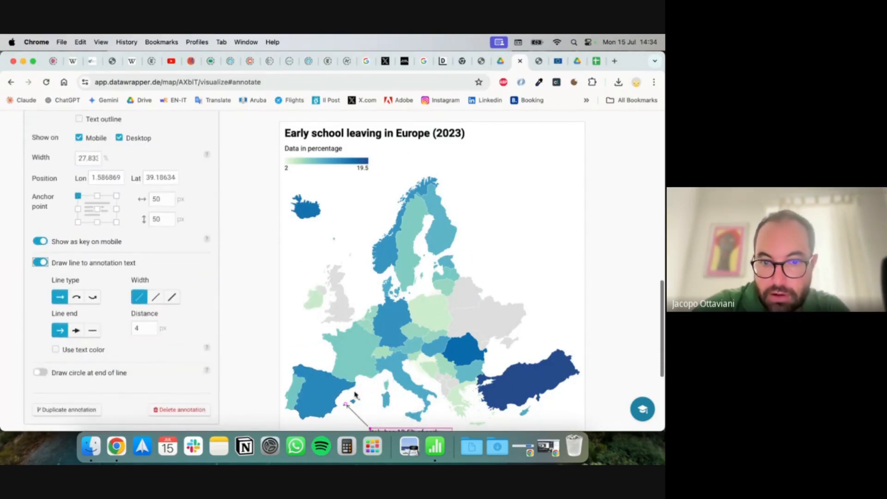
{"action": "scroll", "coordinate": [496, 416], "scroll_direction": "down", "scroll_amount": 1}
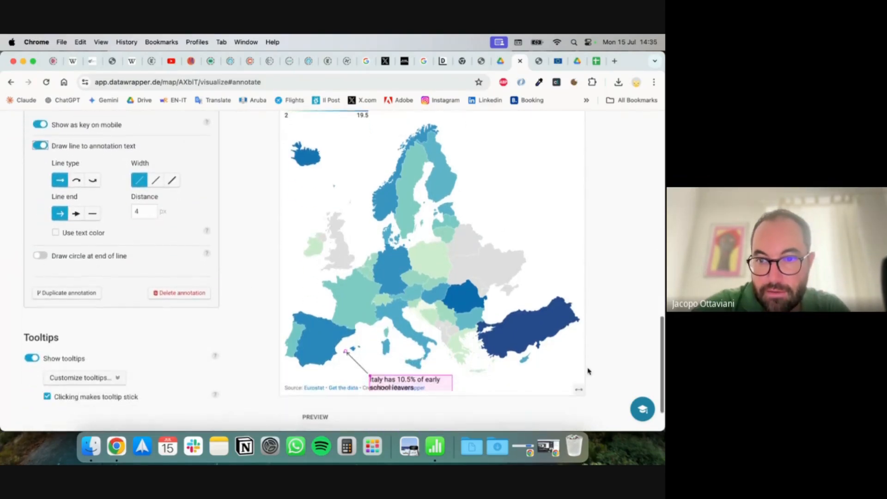
- Make the annotation line curved with a filled arrowhead pointing at central Italy, with the text placed over the sea west of Sicily
{"action": "mouse_move", "coordinate": [428, 384]}
{"action": "left_mouse_down"}
{"action": "mouse_move", "coordinate": [523, 371]}
{"action": "mouse_move", "coordinate": [394, 371]}
{"action": "mouse_move", "coordinate": [398, 342]}
{"action": "mouse_move", "coordinate": [363, 358]}
{"action": "mouse_move", "coordinate": [366, 334]}
{"action": "mouse_move", "coordinate": [381, 376]}
{"action": "left_mouse_up"}
{"action": "left_click", "coordinate": [77, 219]}
{"action": "left_click_drag", "start_coordinate": [367, 336], "coordinate": [405, 333]}
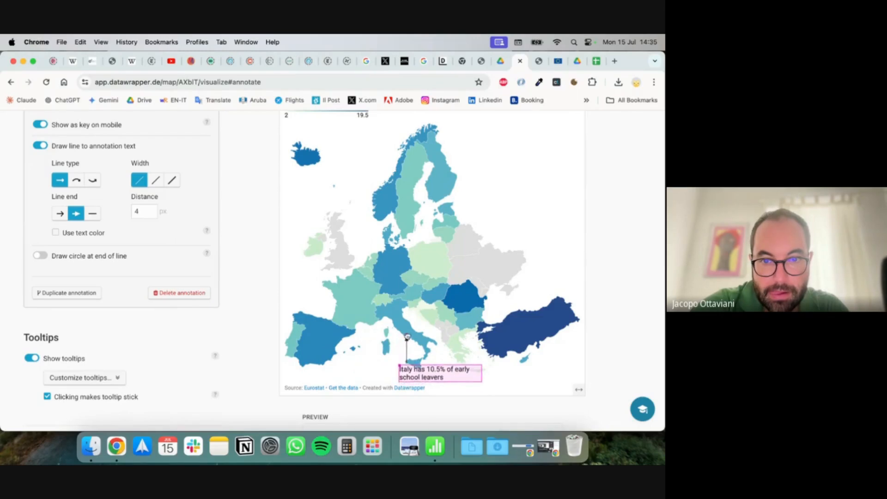
{"action": "left_click_drag", "start_coordinate": [418, 369], "coordinate": [360, 368]}
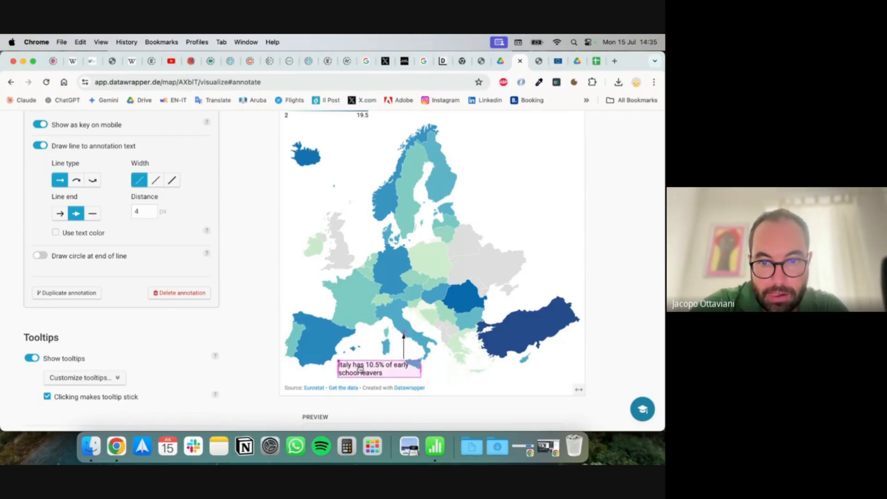
{"action": "left_click", "coordinate": [77, 179]}
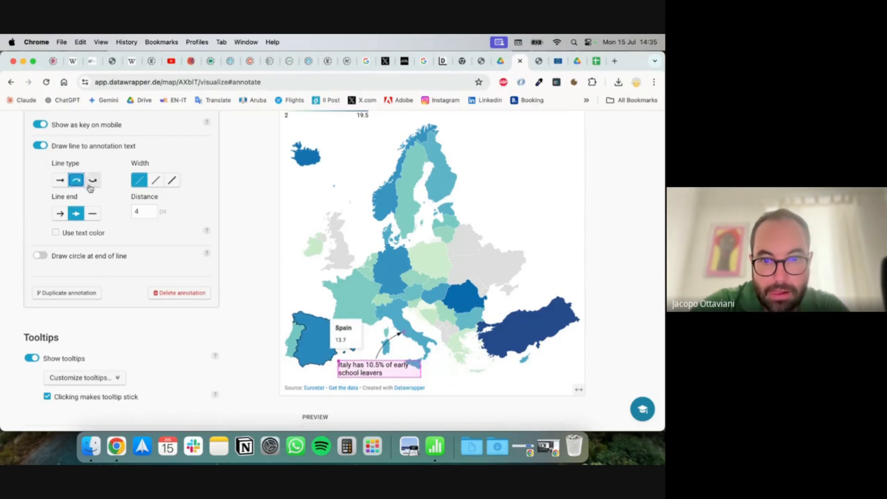
{"action": "left_click", "coordinate": [245, 285]}
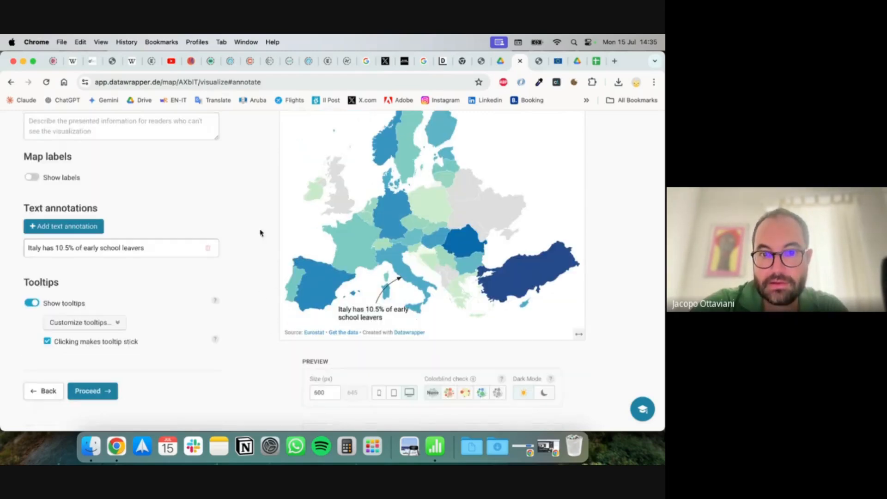
- Try placing the Italy annotation text in the empty area east of Finland
{"action": "scroll", "coordinate": [253, 205], "scroll_direction": "up", "scroll_amount": 2}
{"action": "mouse_move", "coordinate": [374, 360]}
{"action": "left_mouse_down"}
{"action": "mouse_move", "coordinate": [336, 215]}
{"action": "mouse_move", "coordinate": [361, 198]}
{"action": "mouse_move", "coordinate": [508, 192]}
{"action": "left_mouse_up"}
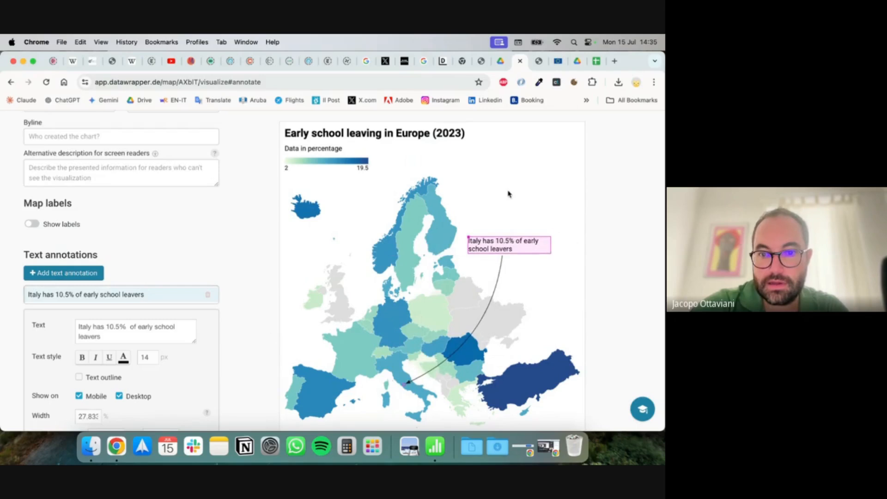
{"action": "left_click", "coordinate": [547, 271]}
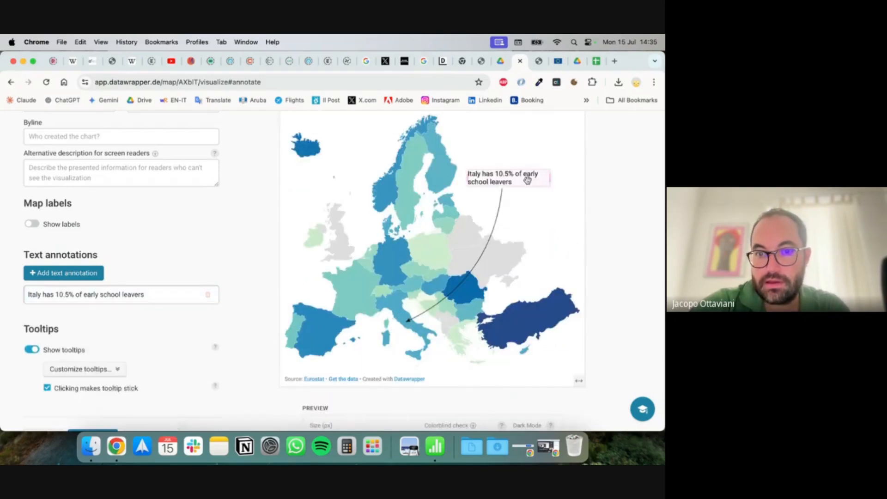
- Move the Italy annotation text back to the sea west of Sicily, keeping its arrow on central Italy
{"action": "scroll", "coordinate": [623, 284], "scroll_direction": "up", "scroll_amount": 3}
{"action": "mouse_move", "coordinate": [522, 248]}
{"action": "left_mouse_down"}
{"action": "mouse_move", "coordinate": [521, 325]}
{"action": "mouse_move", "coordinate": [366, 422]}
{"action": "mouse_move", "coordinate": [387, 417]}
{"action": "mouse_move", "coordinate": [387, 425]}
{"action": "left_mouse_up"}
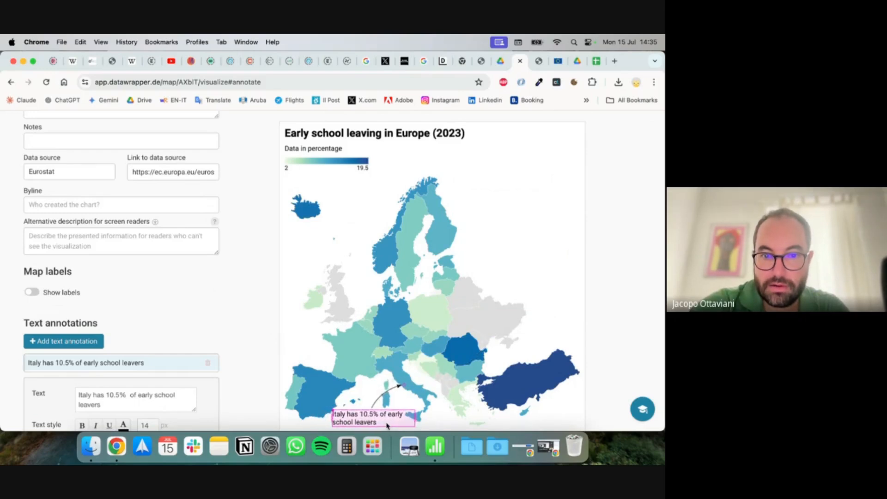
{"action": "left_click", "coordinate": [637, 221]}
{"action": "scroll", "coordinate": [637, 221], "scroll_direction": "down", "scroll_amount": 5}
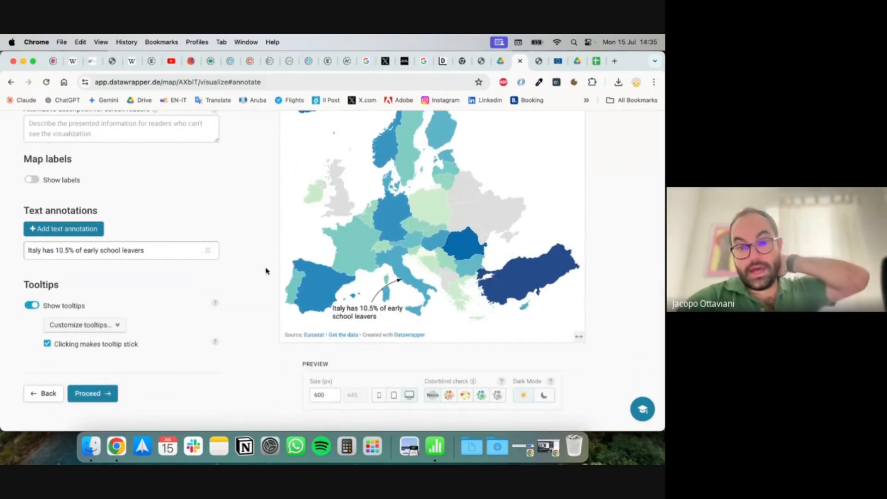
{"action": "scroll", "coordinate": [266, 268], "scroll_direction": "up", "scroll_amount": 5}
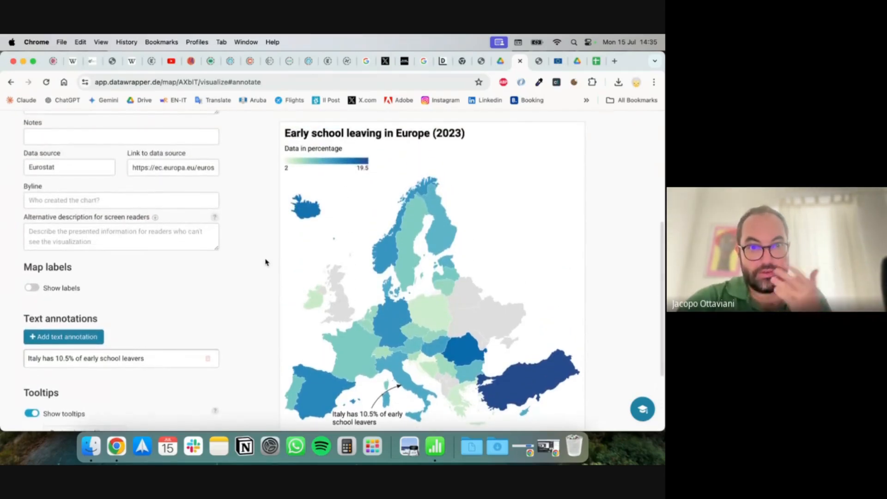
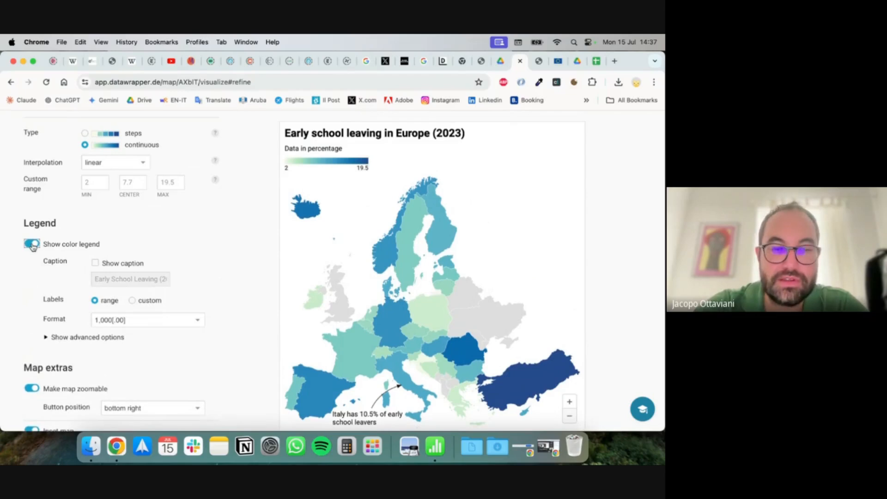
- Show the caption "Early School Leaving (2023, %)" on the map's color legend
{"action": "left_click", "coordinate": [98, 263]}
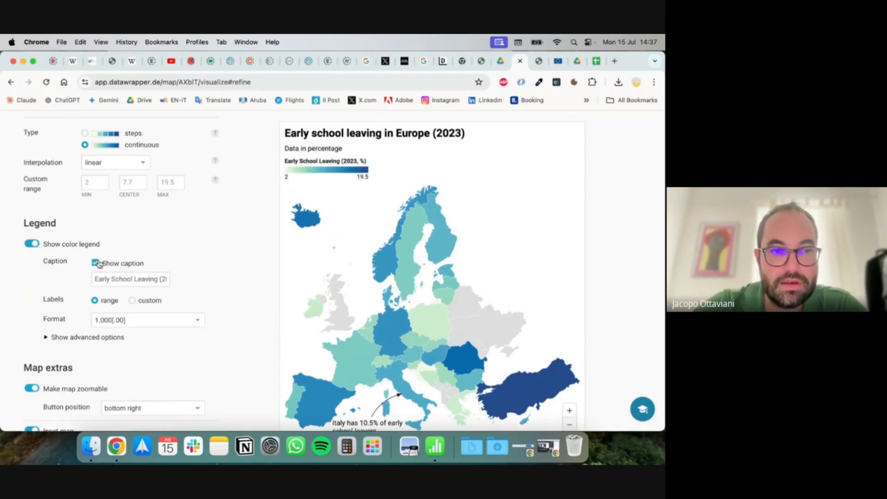
{"action": "triple_click", "coordinate": [114, 280]}
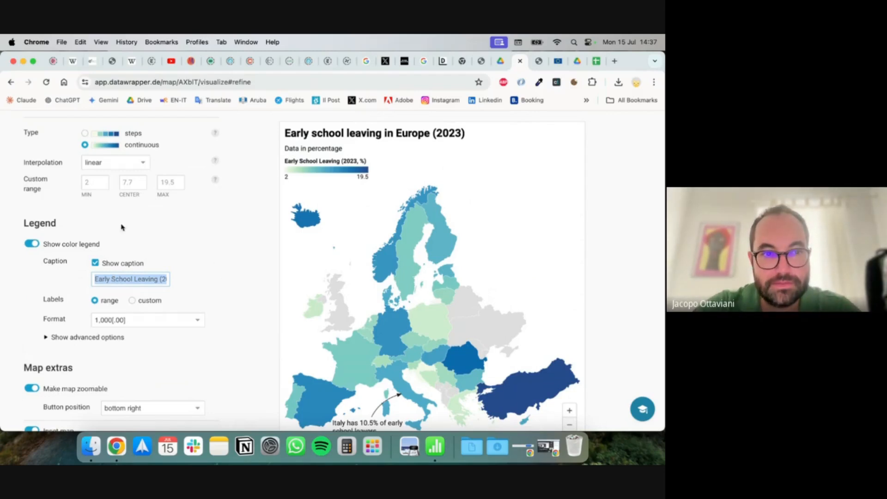
{"action": "left_click", "coordinate": [96, 264]}
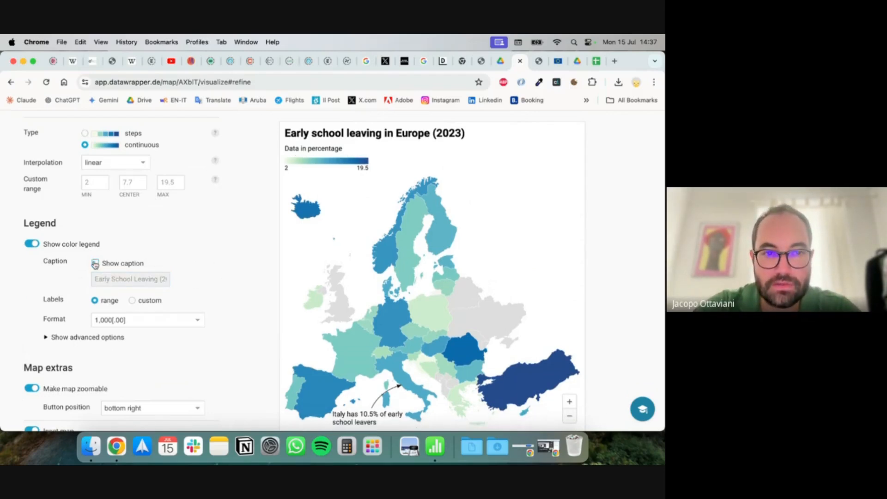
{"action": "left_click", "coordinate": [95, 263]}
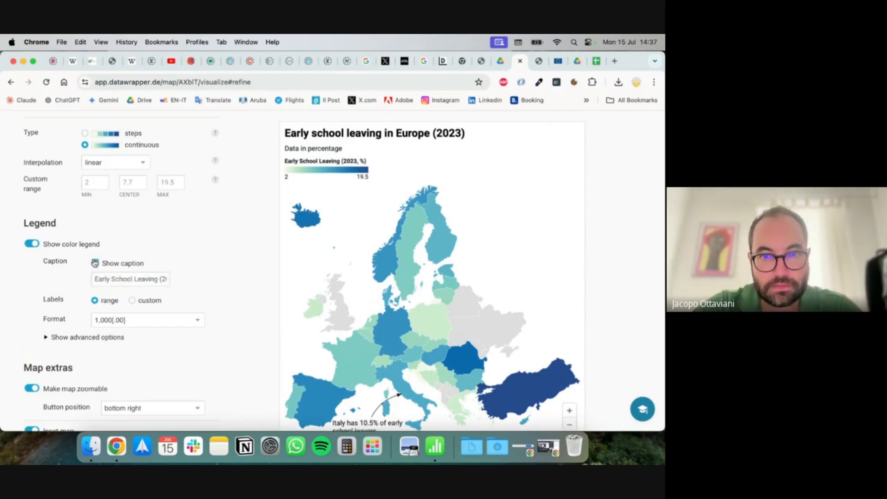
- Expand the legend's advanced options and try reversing the legend item order, restoring the original order at the end
{"action": "scroll", "coordinate": [25, 240], "scroll_direction": "down", "scroll_amount": 10}
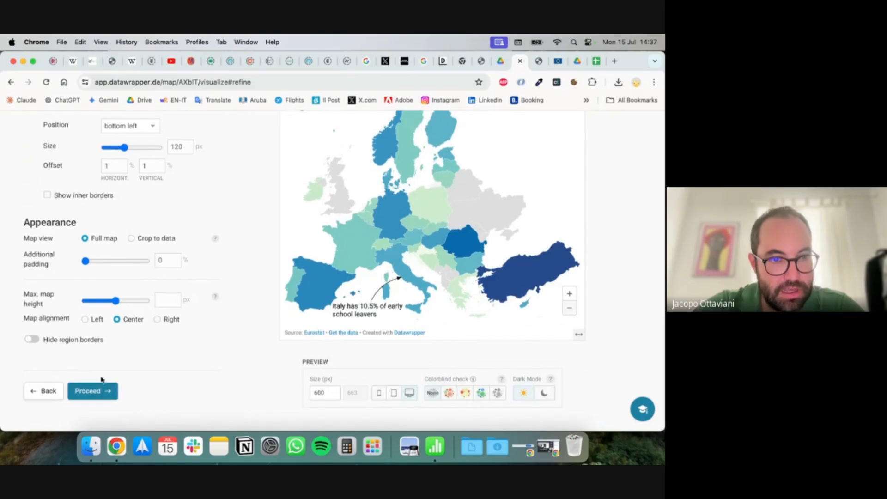
{"action": "scroll", "coordinate": [119, 392], "scroll_direction": "up", "scroll_amount": 5}
{"action": "scroll", "coordinate": [119, 394], "scroll_direction": "down", "scroll_amount": 5}
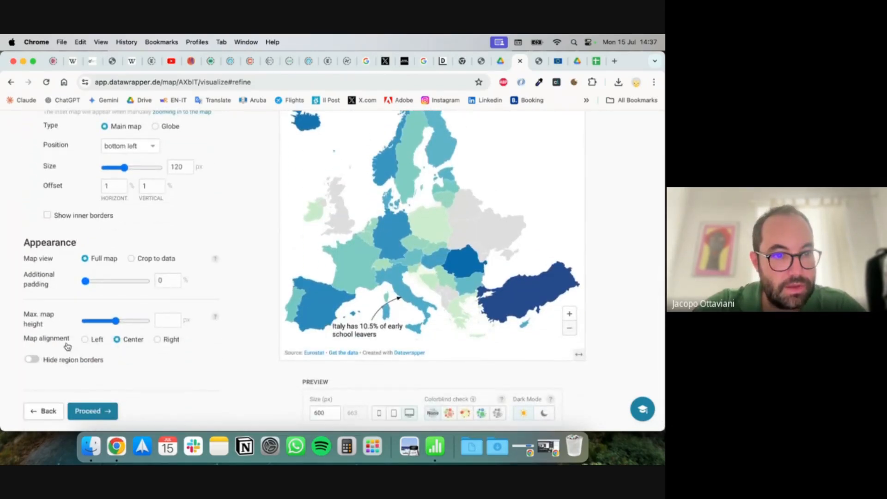
{"action": "scroll", "coordinate": [77, 365], "scroll_direction": "up", "scroll_amount": 4}
{"action": "scroll", "coordinate": [79, 366], "scroll_direction": "up", "scroll_amount": 4}
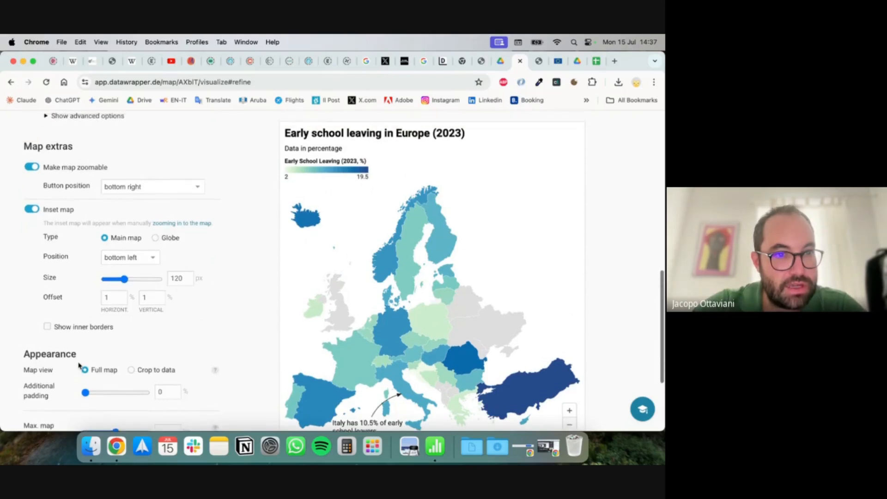
{"action": "scroll", "coordinate": [79, 366], "scroll_direction": "up", "scroll_amount": 4}
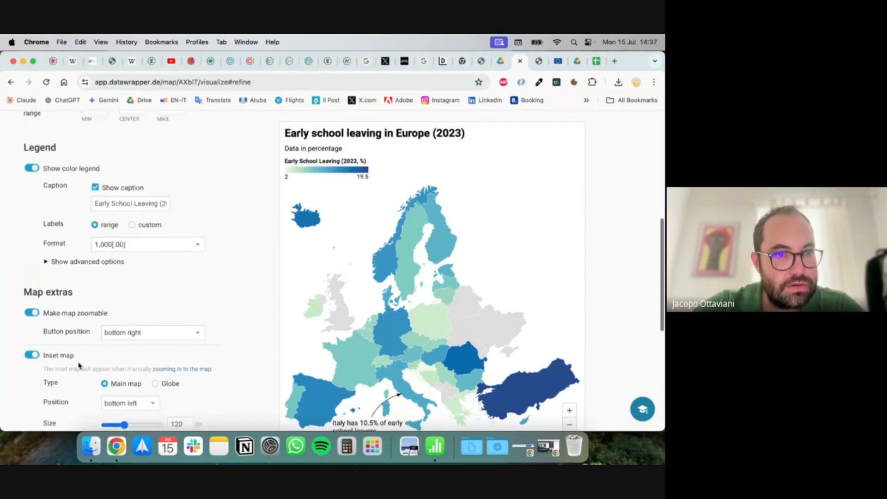
{"action": "left_click", "coordinate": [78, 272]}
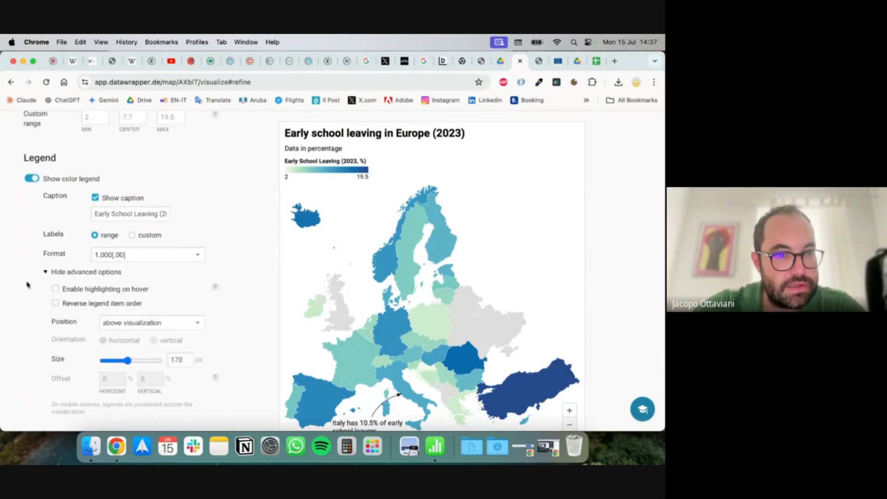
{"action": "scroll", "coordinate": [27, 283], "scroll_direction": "down", "scroll_amount": 3}
{"action": "scroll", "coordinate": [24, 283], "scroll_direction": "up", "scroll_amount": 3}
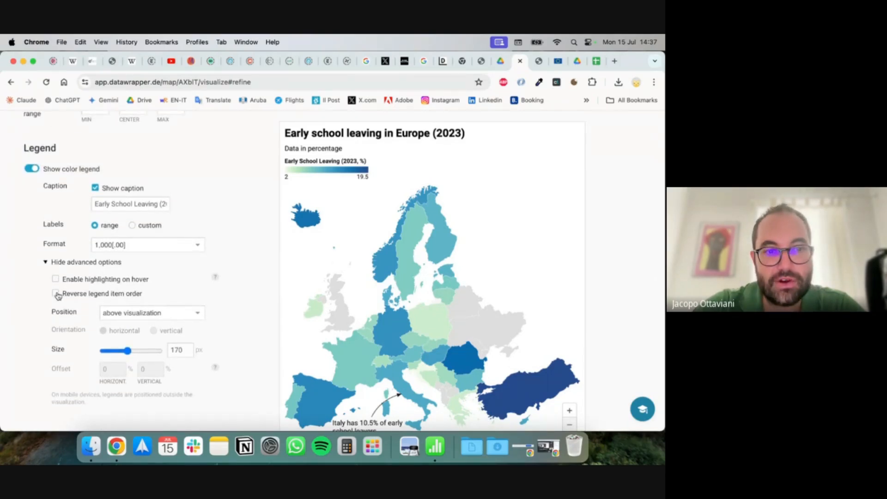
{"action": "left_click", "coordinate": [56, 294]}
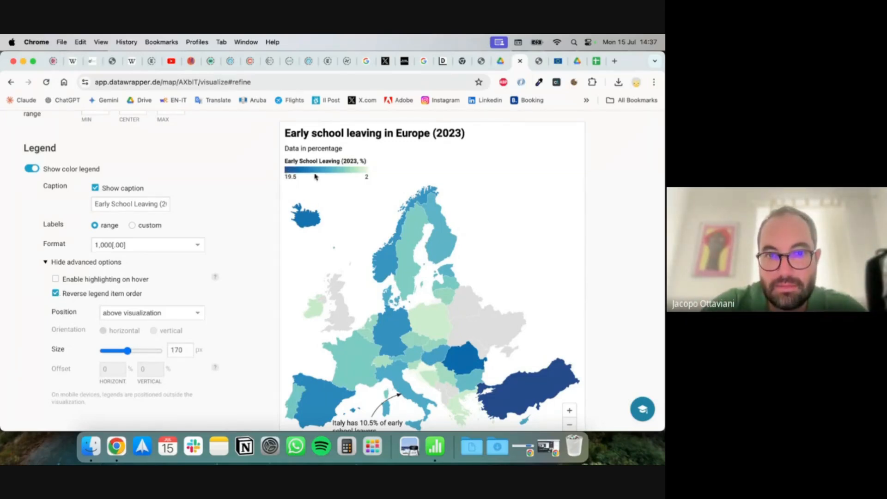
{"action": "left_click", "coordinate": [67, 295]}
{"action": "scroll", "coordinate": [51, 265], "scroll_direction": "up", "scroll_amount": 5}
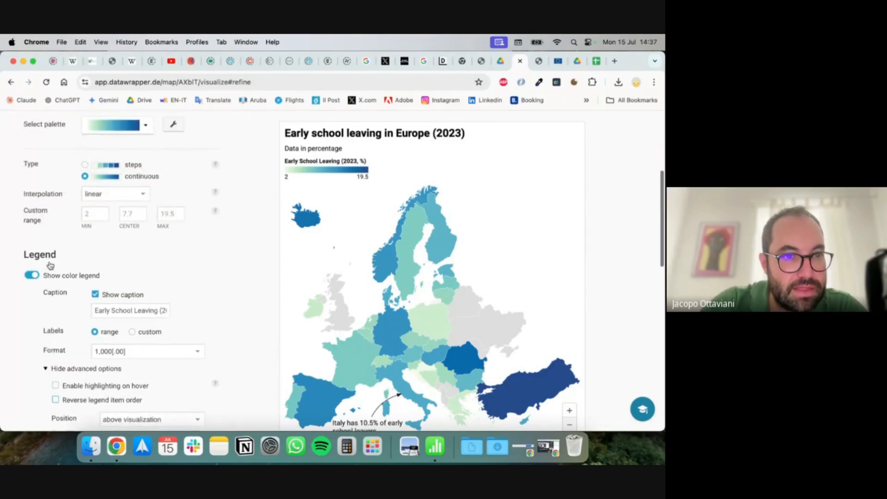
{"action": "left_click", "coordinate": [79, 147]}
{"action": "left_click", "coordinate": [119, 147]}
{"action": "left_click", "coordinate": [91, 150]}
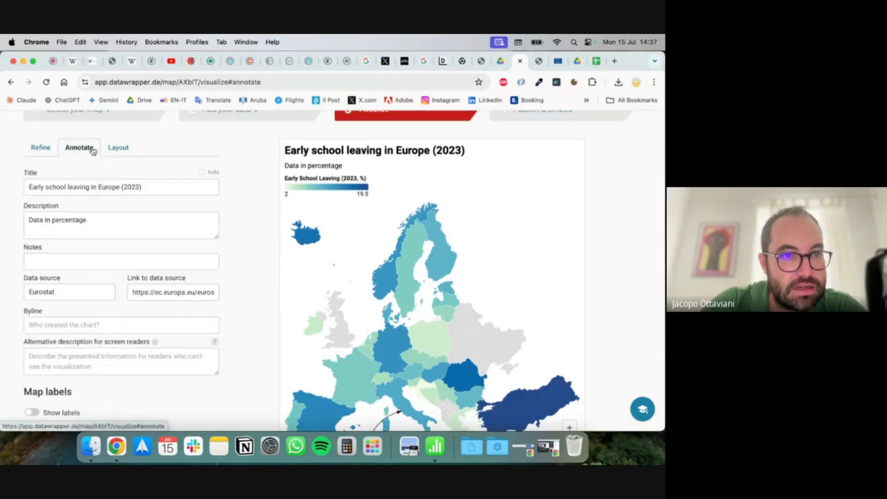
{"action": "left_click", "coordinate": [46, 151]}
- In the map's refine settings, set the maximum map height to 920 px and the additional padding to 6.7%
{"action": "scroll", "coordinate": [45, 264], "scroll_direction": "down", "scroll_amount": 3}
{"action": "scroll", "coordinate": [45, 265], "scroll_direction": "down", "scroll_amount": 7}
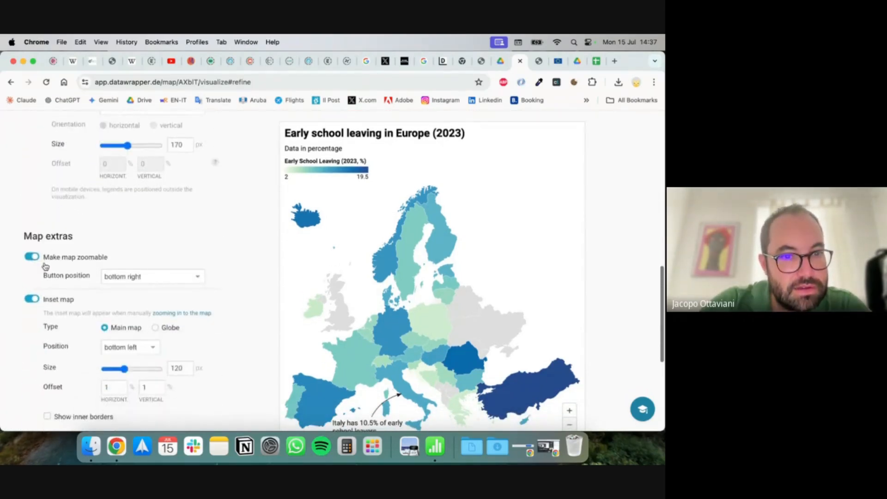
{"action": "scroll", "coordinate": [45, 266], "scroll_direction": "down", "scroll_amount": 6}
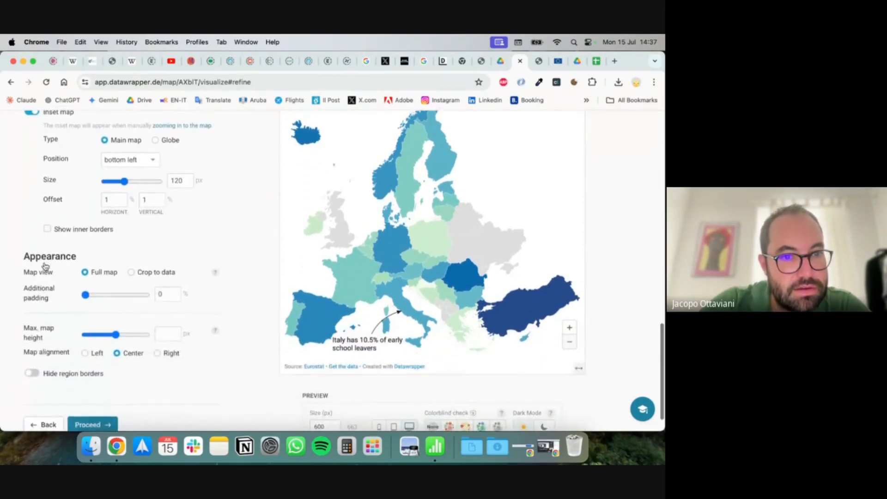
{"action": "scroll", "coordinate": [31, 323], "scroll_direction": "down", "scroll_amount": 1}
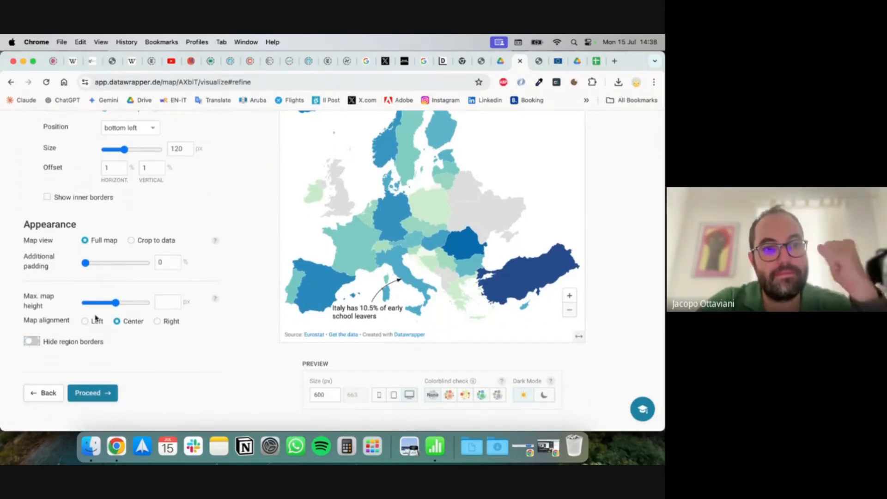
{"action": "left_click_drag", "start_coordinate": [115, 303], "coordinate": [111, 304]}
{"action": "left_click_drag", "start_coordinate": [86, 267], "coordinate": [114, 268]}
{"action": "scroll", "coordinate": [122, 329], "scroll_direction": "up", "scroll_amount": 3}
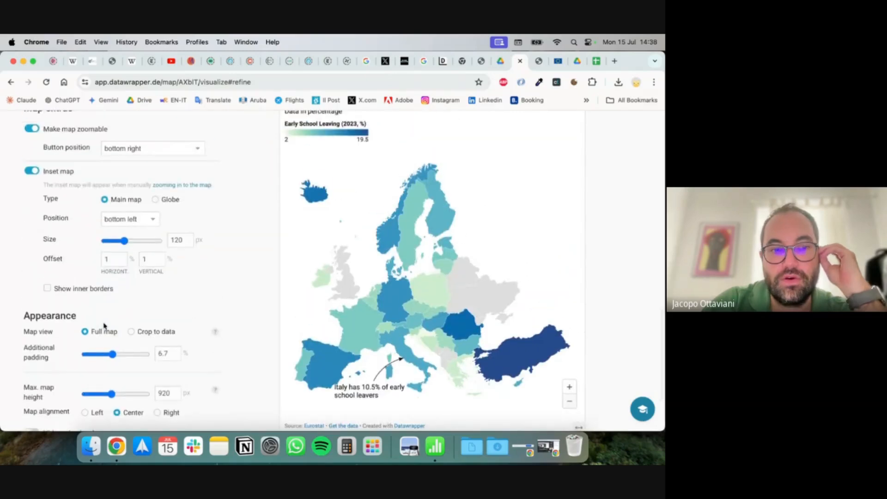
- Set the map's additional padding to 0% and enable highlighting on hover for the color legend
{"action": "left_click_drag", "start_coordinate": [112, 354], "coordinate": [75, 359]}
{"action": "scroll", "coordinate": [197, 259], "scroll_direction": "up", "scroll_amount": 5}
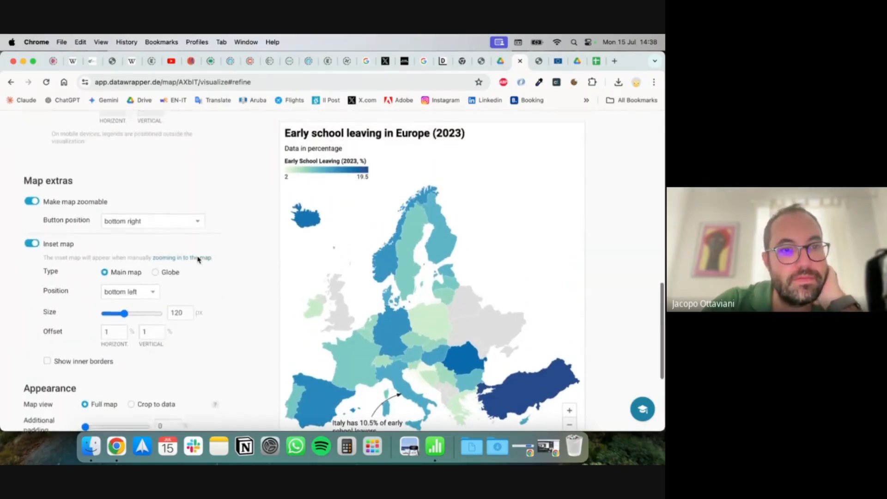
{"action": "scroll", "coordinate": [197, 260], "scroll_direction": "up", "scroll_amount": 4}
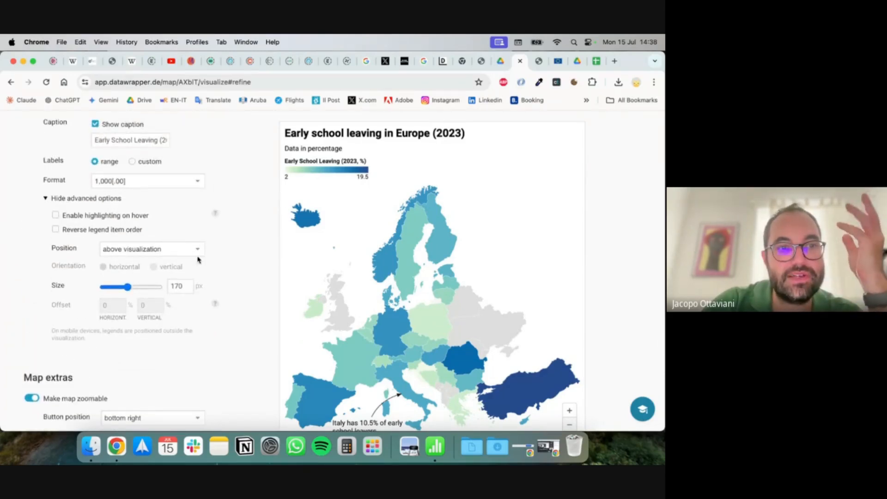
{"action": "scroll", "coordinate": [197, 260], "scroll_direction": "up", "scroll_amount": 1}
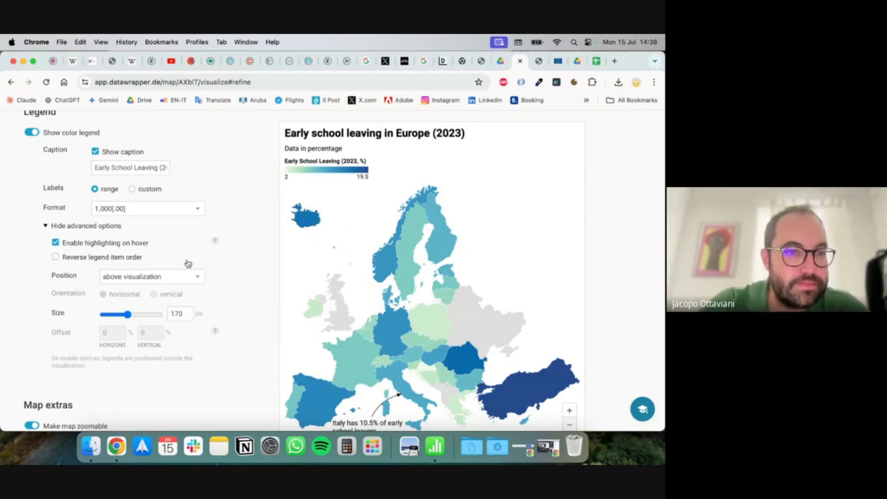
- Review the color, legend and appearance settings and continue to the map's annotation settings
{"action": "scroll", "coordinate": [188, 264], "scroll_direction": "up", "scroll_amount": 3}
{"action": "scroll", "coordinate": [187, 263], "scroll_direction": "up", "scroll_amount": 10}
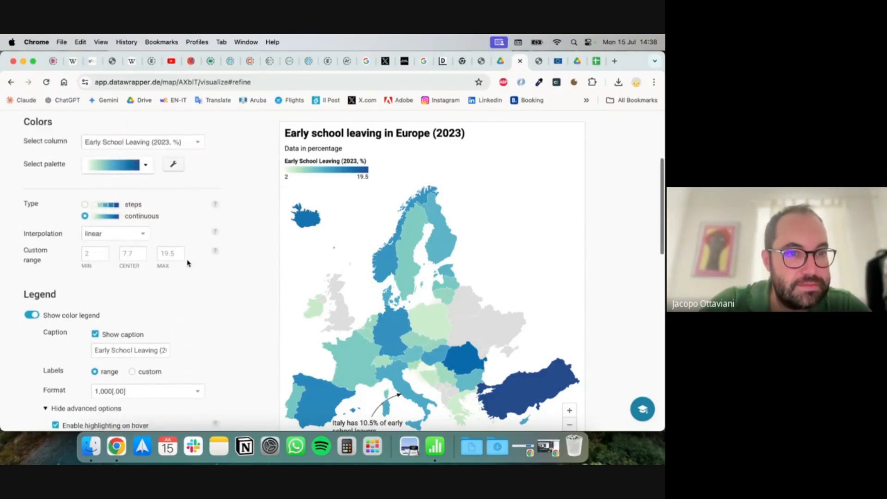
{"action": "scroll", "coordinate": [187, 264], "scroll_direction": "down", "scroll_amount": 10}
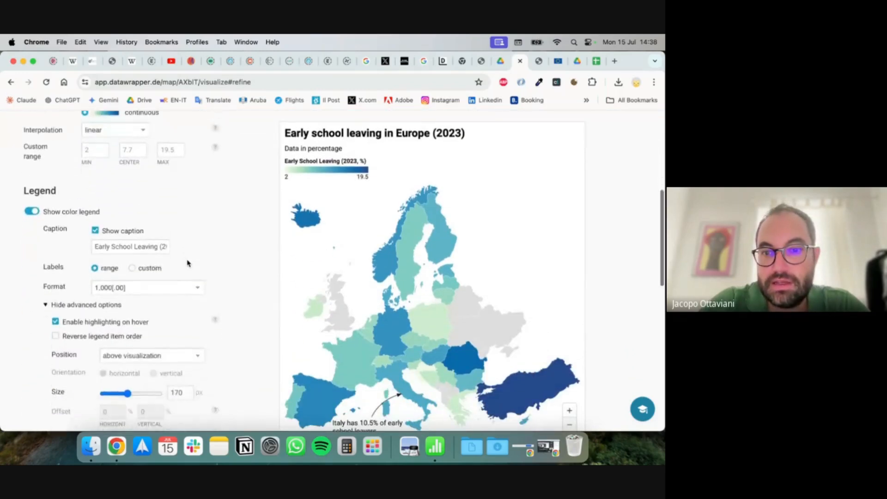
{"action": "scroll", "coordinate": [187, 263], "scroll_direction": "down", "scroll_amount": 8}
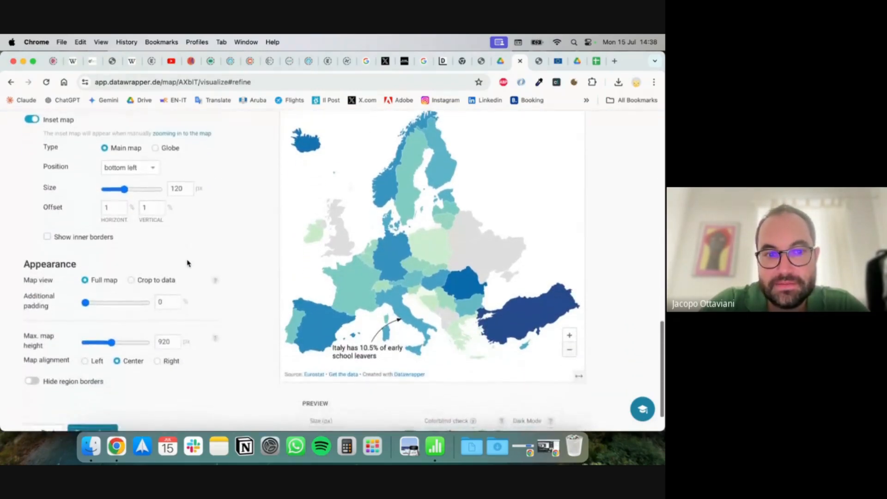
{"action": "left_click", "coordinate": [98, 392]}
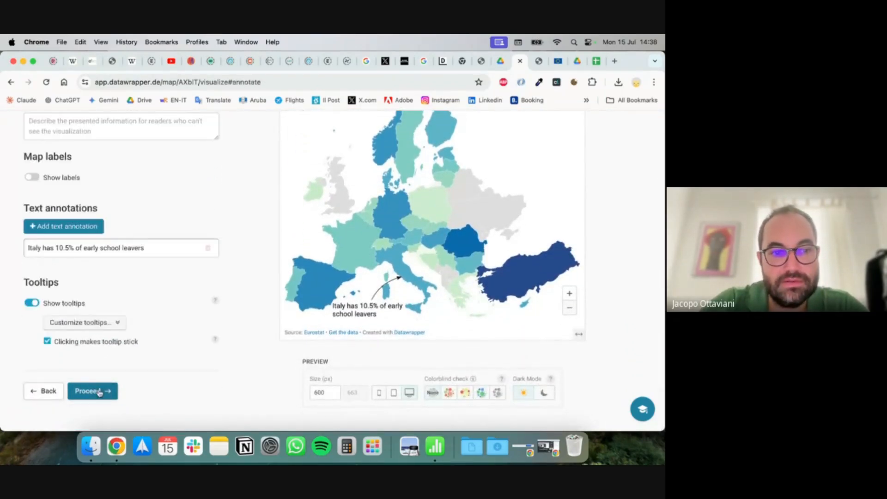
- Check the map's title, description and annotation entries, and continue past the layout settings to the publishing stage
{"action": "scroll", "coordinate": [98, 392], "scroll_direction": "up", "scroll_amount": 10}
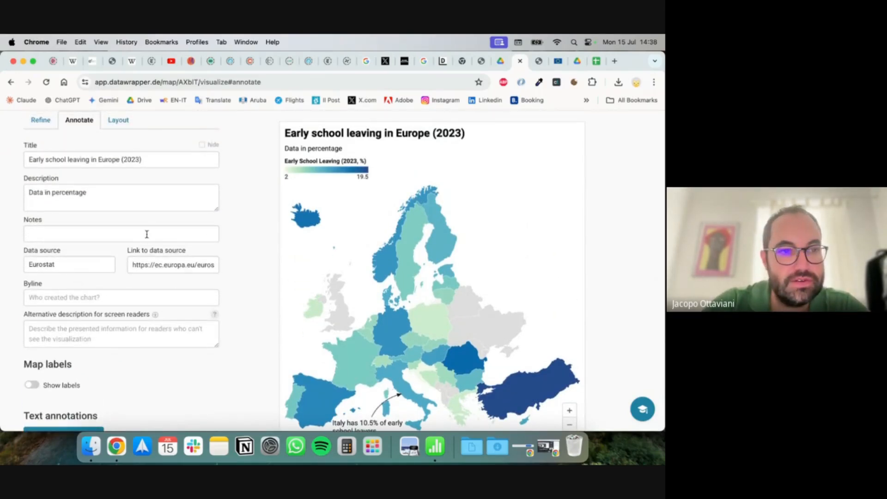
{"action": "left_click_drag", "start_coordinate": [106, 192], "coordinate": [26, 190]}
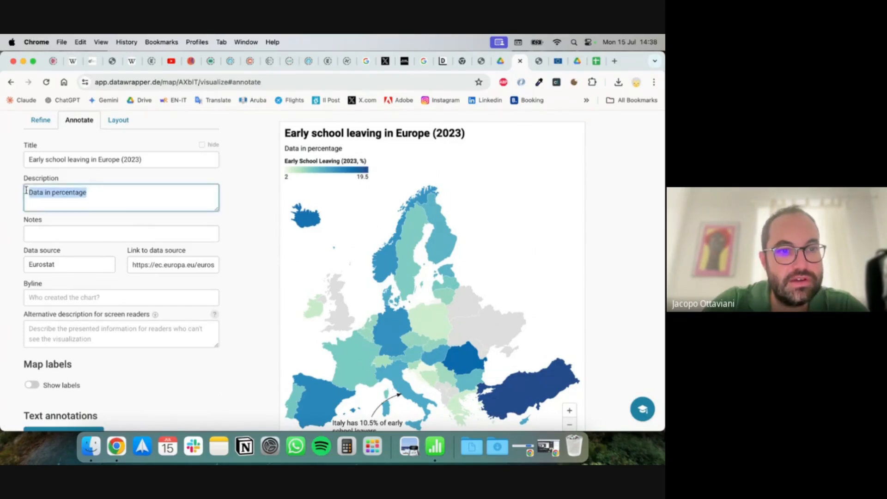
{"action": "scroll", "coordinate": [204, 201], "scroll_direction": "up", "scroll_amount": 1}
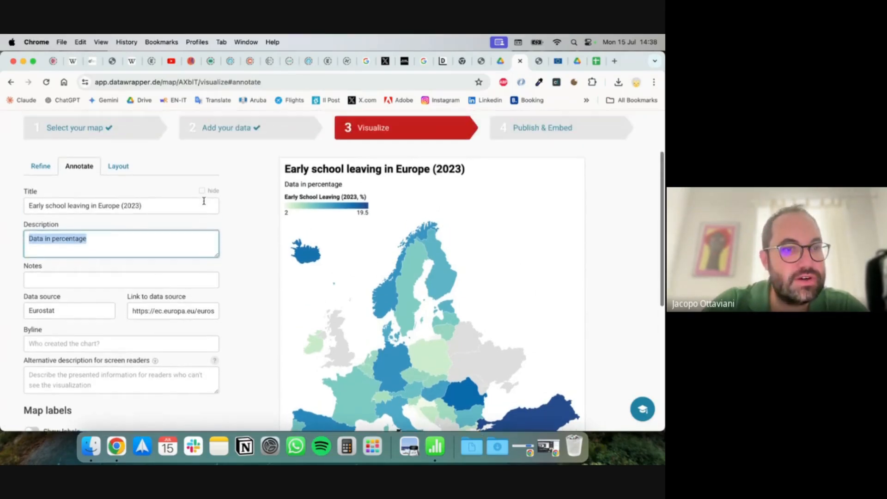
{"action": "scroll", "coordinate": [201, 258], "scroll_direction": "down", "scroll_amount": 5}
{"action": "scroll", "coordinate": [200, 257], "scroll_direction": "down", "scroll_amount": 3}
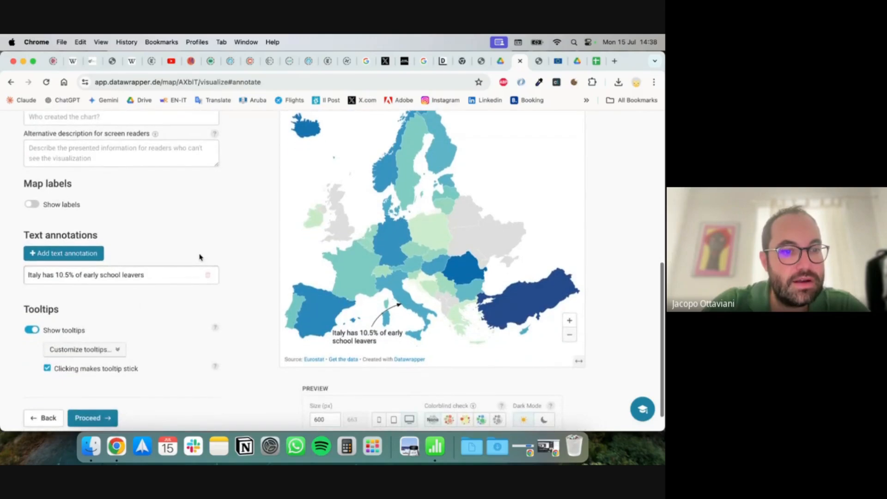
{"action": "left_click", "coordinate": [105, 394]}
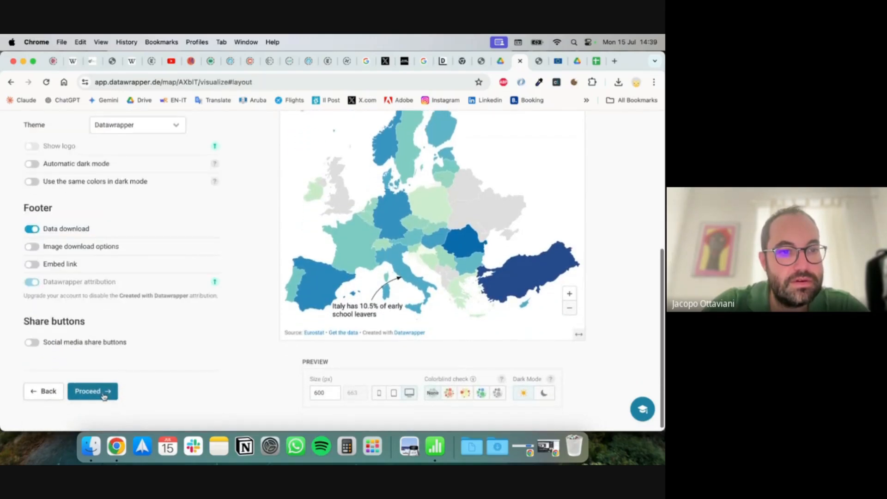
{"action": "left_click", "coordinate": [104, 394]}
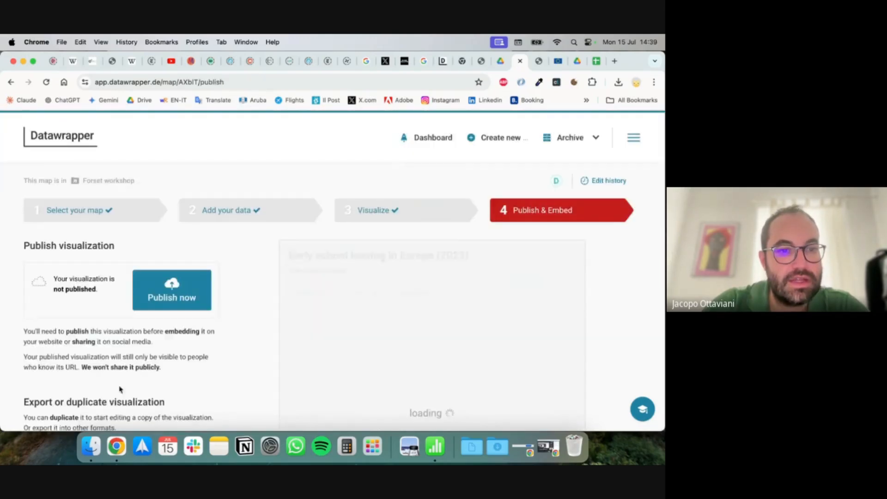
- Publish the early school leaving map
{"action": "scroll", "coordinate": [182, 288], "scroll_direction": "down", "scroll_amount": 3}
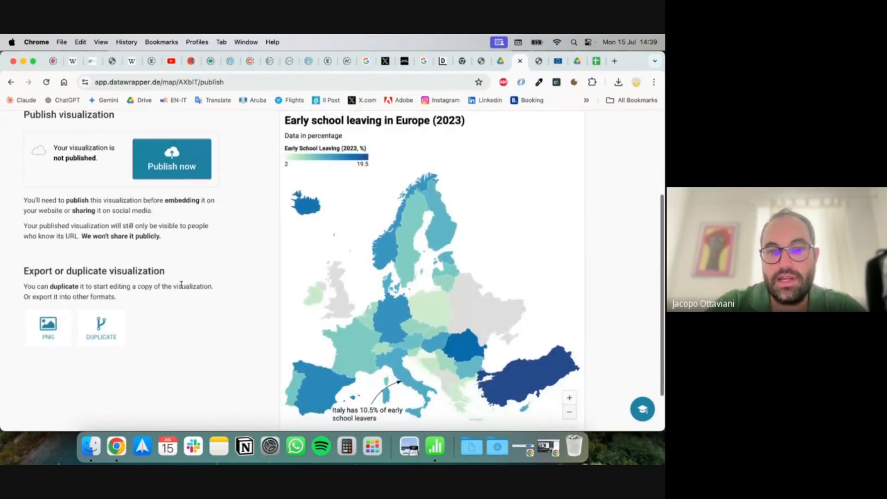
{"action": "left_click", "coordinate": [179, 161]}
{"action": "scroll", "coordinate": [180, 163], "scroll_direction": "down", "scroll_amount": 1}
{"action": "scroll", "coordinate": [180, 163], "scroll_direction": "up", "scroll_amount": 1}
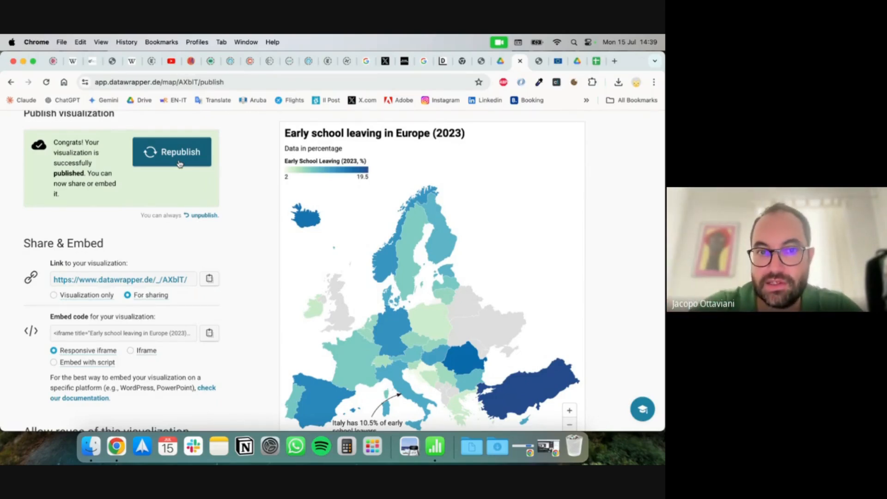
- Copy the published map's link in its version for sharing
{"action": "scroll", "coordinate": [180, 164], "scroll_direction": "down", "scroll_amount": 3}
{"action": "scroll", "coordinate": [185, 185], "scroll_direction": "up", "scroll_amount": 4}
{"action": "left_click", "coordinate": [210, 299]}
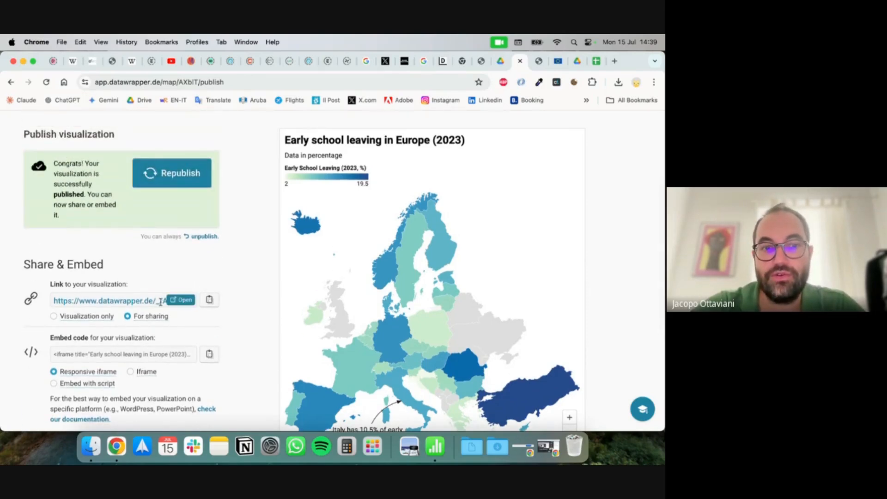
{"action": "mouse_move", "coordinate": [132, 305]}
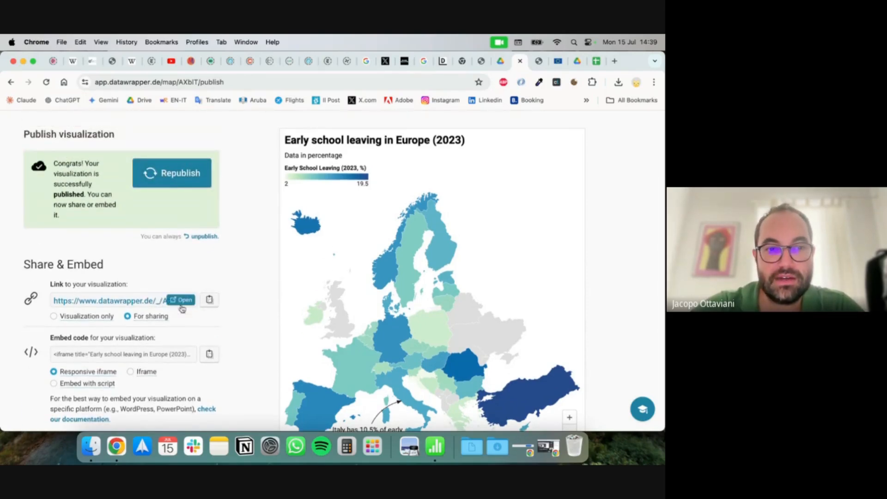
{"action": "left_click", "coordinate": [213, 304]}
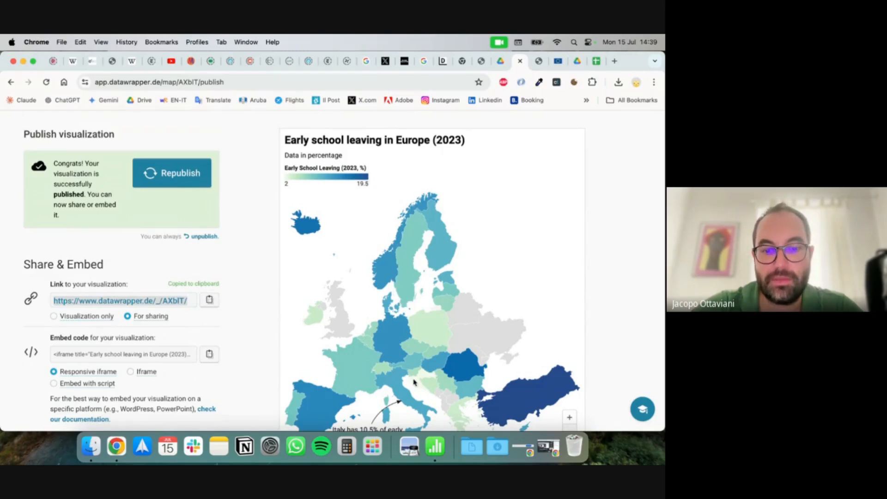
- Open the copied map link in a new browser tab, view the published map and close that tab
{"action": "key", "text": "super+t"}
{"action": "key", "text": "super+v"}
{"action": "key", "text": "Return"}
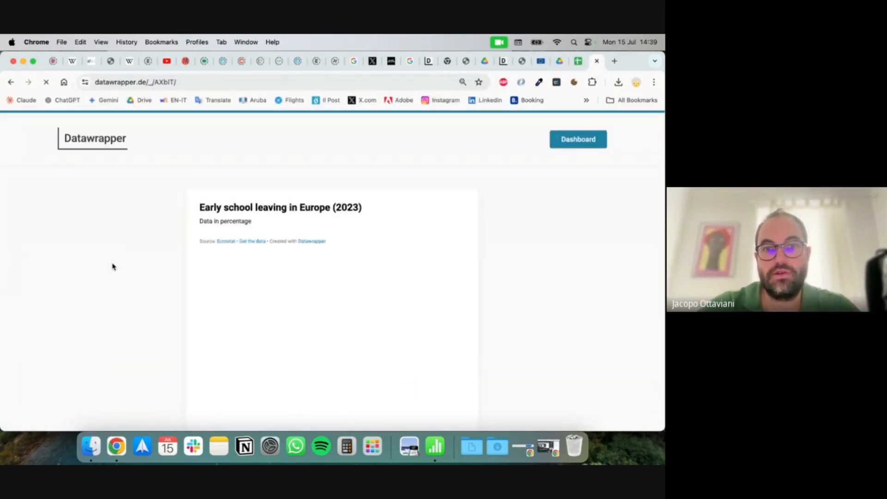
{"action": "scroll", "coordinate": [113, 265], "scroll_direction": "down", "scroll_amount": 3}
{"action": "scroll", "coordinate": [113, 267], "scroll_direction": "up", "scroll_amount": 1}
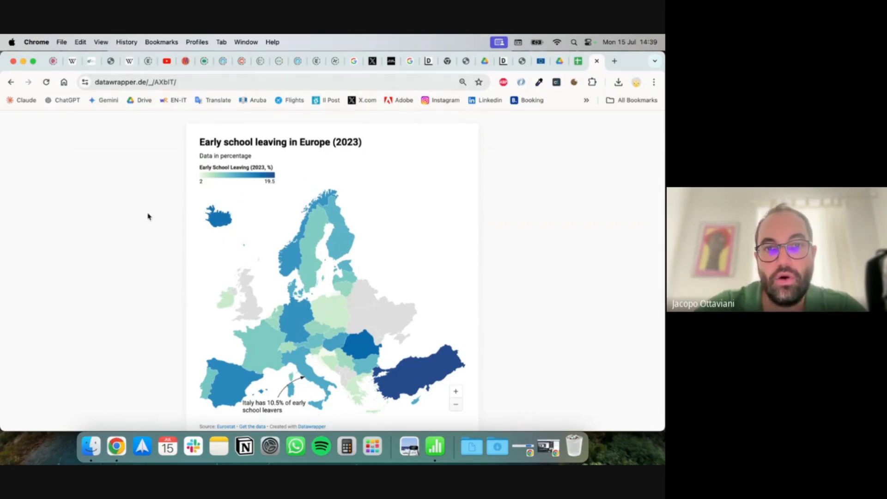
{"action": "key", "text": "super+w"}
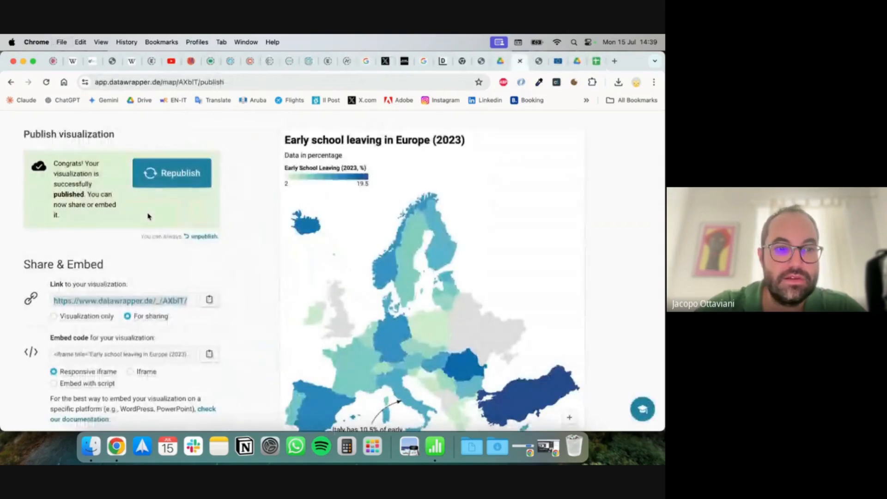
- Copy the responsive iframe embed code of the published map
{"action": "scroll", "coordinate": [61, 287], "scroll_direction": "down", "scroll_amount": 3}
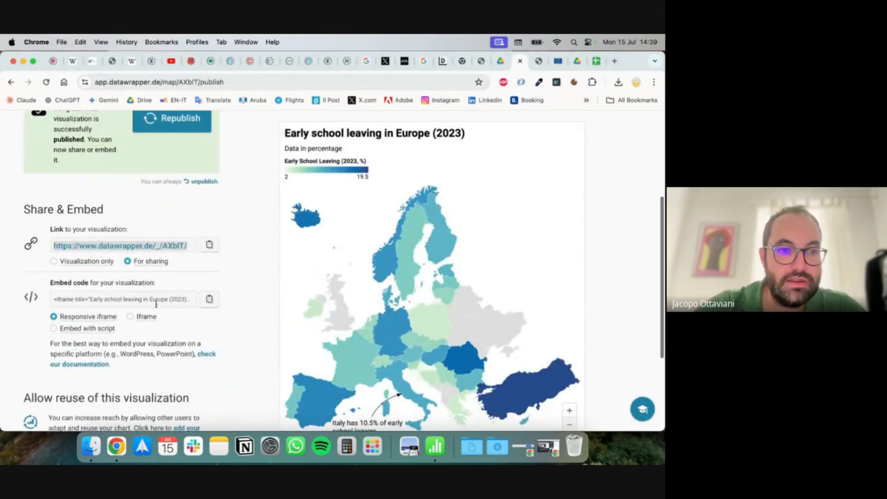
{"action": "left_click", "coordinate": [210, 300]}
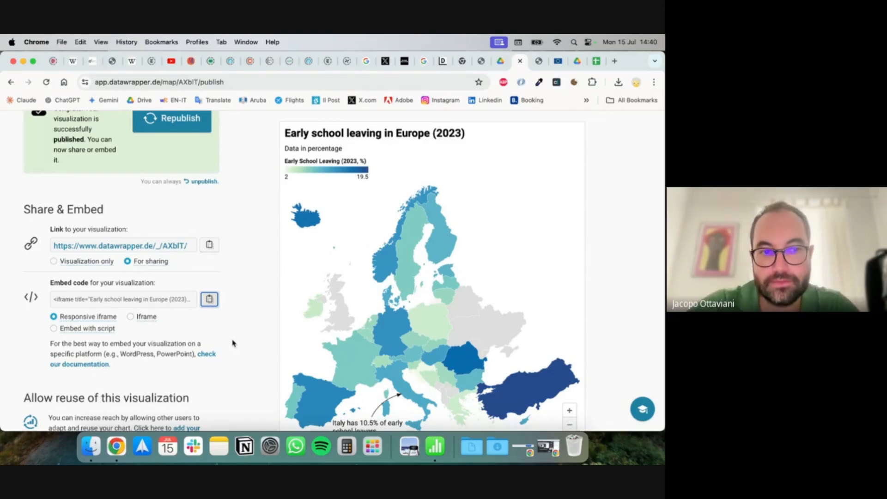
{"action": "scroll", "coordinate": [234, 343], "scroll_direction": "down", "scroll_amount": 5}
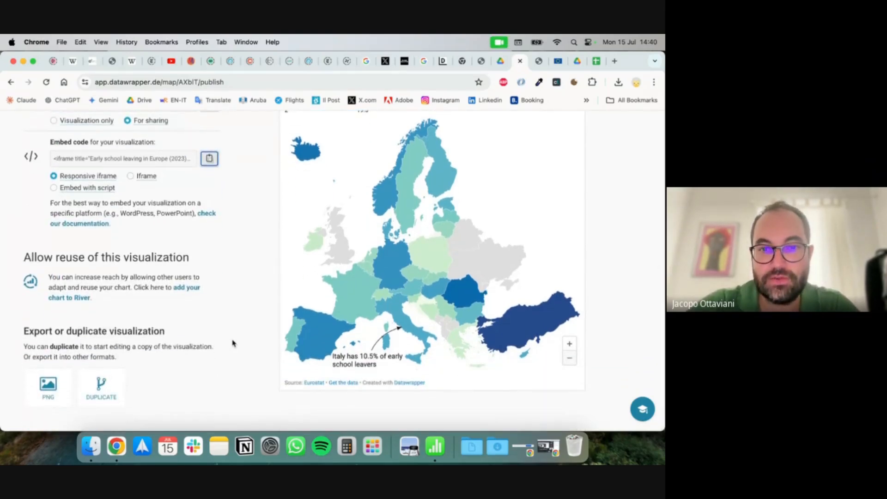
{"action": "scroll", "coordinate": [233, 343], "scroll_direction": "up", "scroll_amount": 3}
{"action": "scroll", "coordinate": [234, 342], "scroll_direction": "down", "scroll_amount": 1}
{"action": "scroll", "coordinate": [233, 343], "scroll_direction": "up", "scroll_amount": 1}
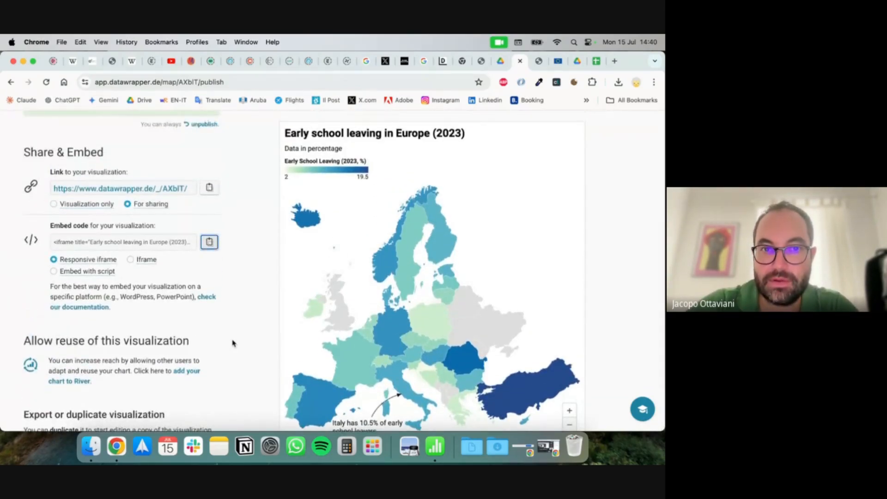
- Open the PNG export options of the map and examine the static image settings
{"action": "scroll", "coordinate": [233, 342], "scroll_direction": "down", "scroll_amount": 3}
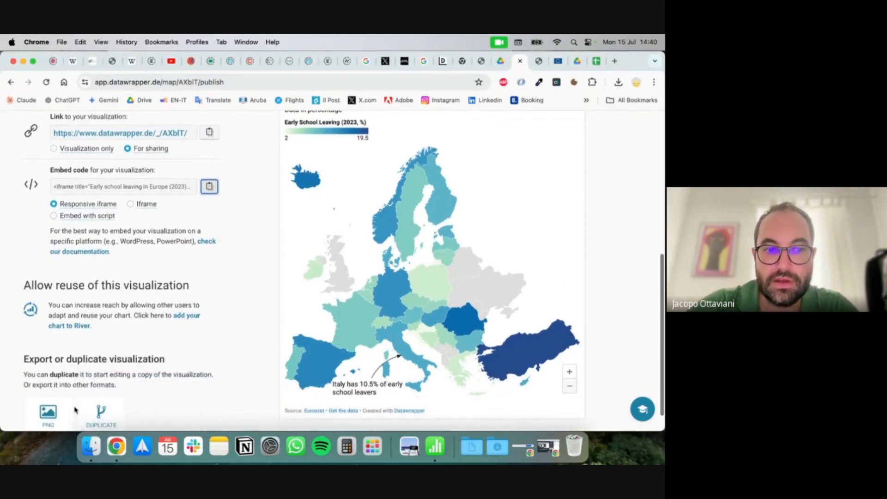
{"action": "scroll", "coordinate": [20, 367], "scroll_direction": "down", "scroll_amount": 1}
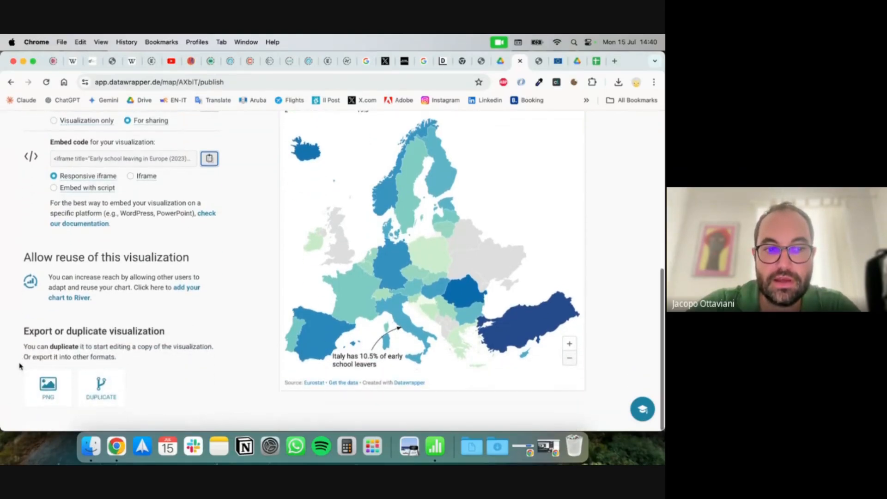
{"action": "left_click", "coordinate": [51, 392]}
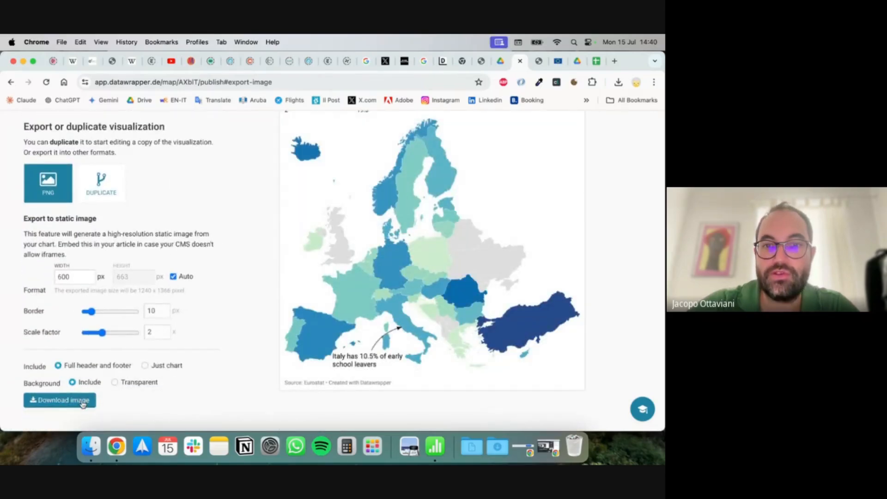
{"action": "scroll", "coordinate": [83, 404], "scroll_direction": "up", "scroll_amount": 2}
{"action": "scroll", "coordinate": [82, 404], "scroll_direction": "down", "scroll_amount": 2}
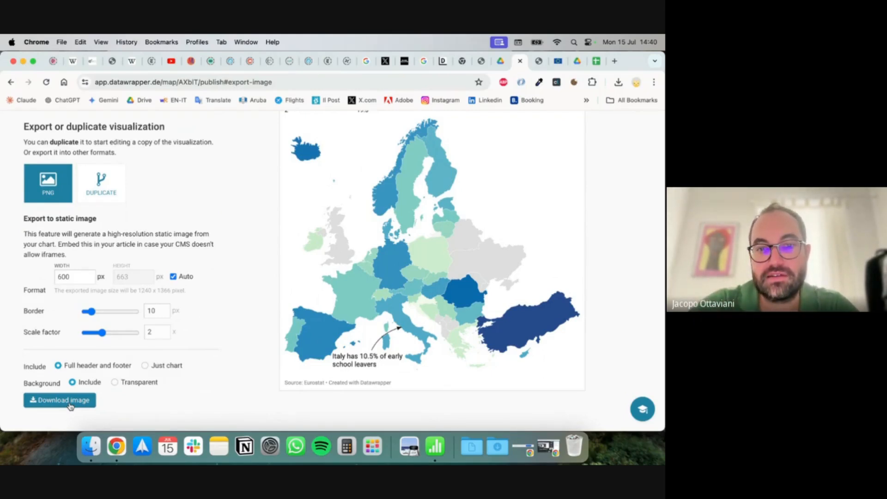
{"action": "scroll", "coordinate": [71, 406], "scroll_direction": "up", "scroll_amount": 2}
{"action": "scroll", "coordinate": [70, 406], "scroll_direction": "down", "scroll_amount": 2}
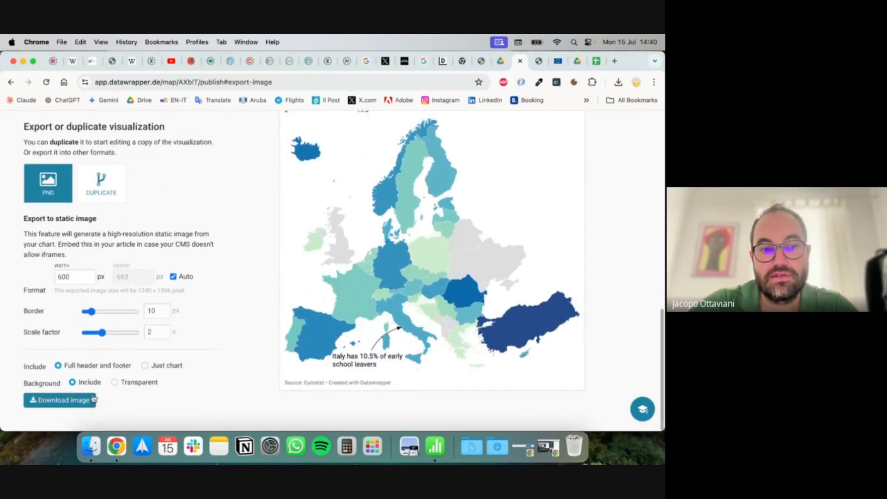
- Restore the minimized Google Meet sharing bar and stop sharing the screen
{"action": "scroll", "coordinate": [282, 312], "scroll_direction": "up", "scroll_amount": 15}
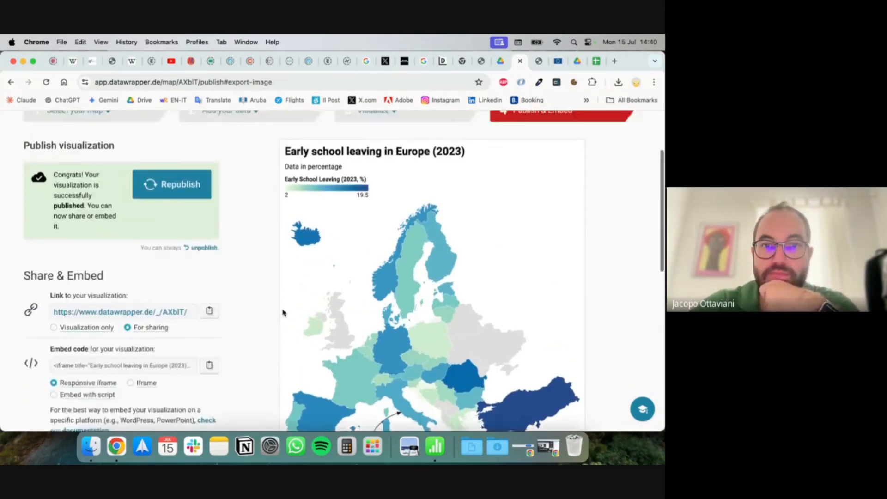
{"action": "scroll", "coordinate": [282, 312], "scroll_direction": "up", "scroll_amount": 4}
{"action": "scroll", "coordinate": [283, 312], "scroll_direction": "down", "scroll_amount": 5}
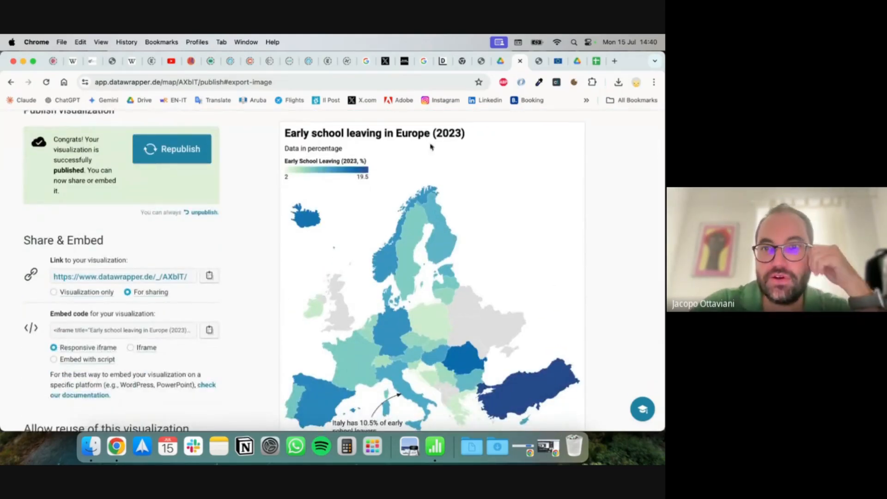
{"action": "left_click", "coordinate": [520, 445]}
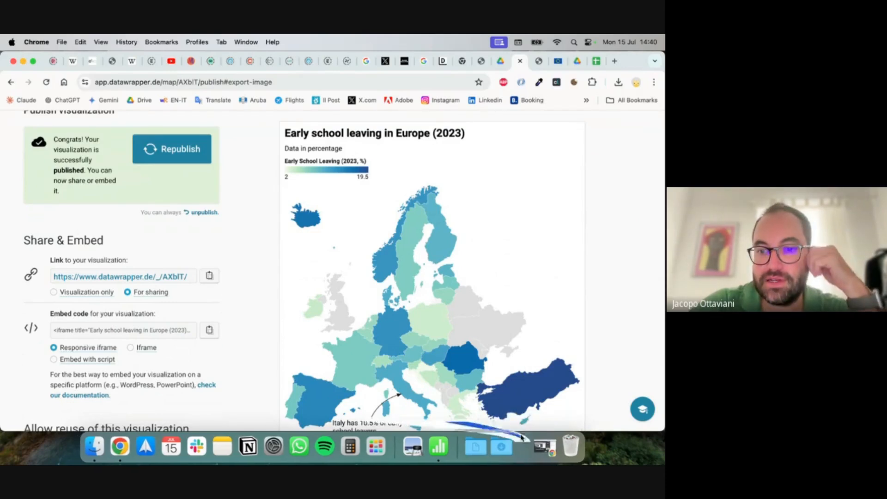
{"action": "left_click", "coordinate": [401, 419]}
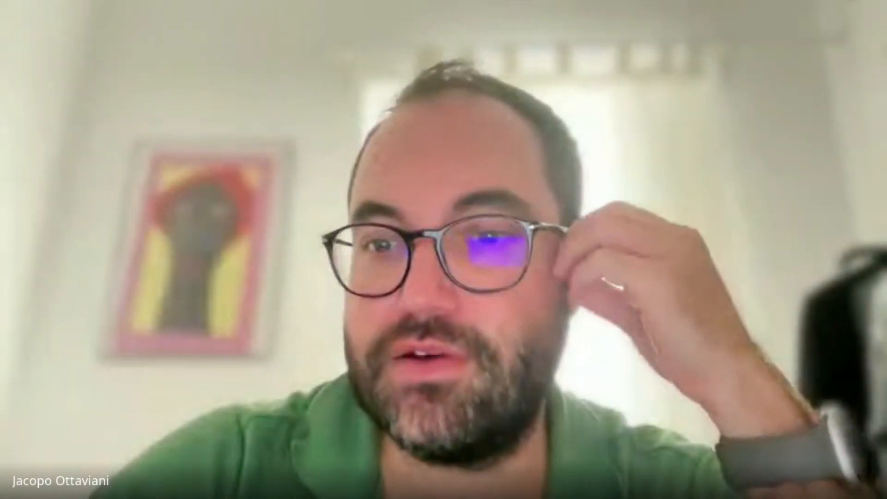
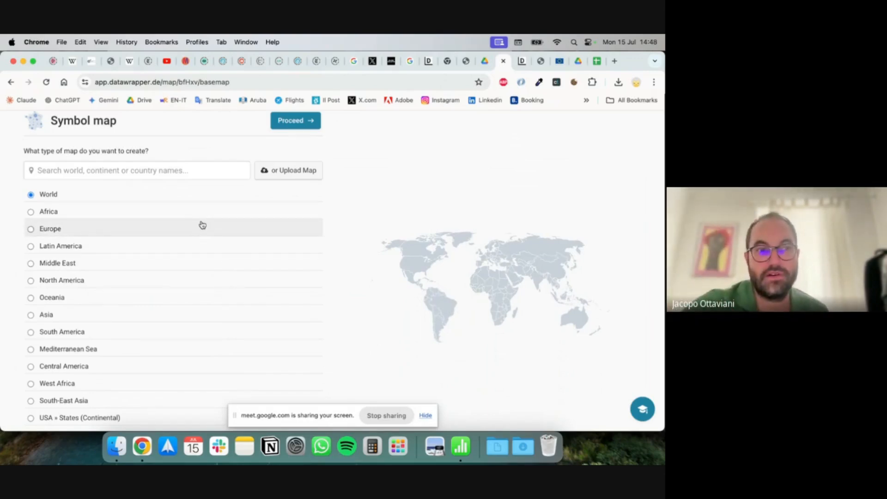
- Find the maps of Greece, select Greece » NUTS2 (2016) as the symbol map's base and proceed to adding data
{"action": "scroll", "coordinate": [203, 225], "scroll_direction": "up", "scroll_amount": 5}
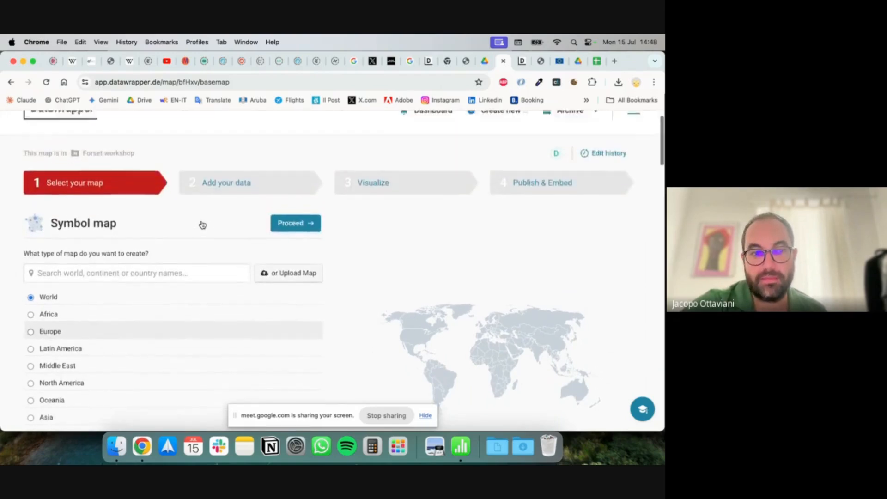
{"action": "scroll", "coordinate": [15, 323], "scroll_direction": "down", "scroll_amount": 2}
{"action": "left_click", "coordinate": [87, 226]}
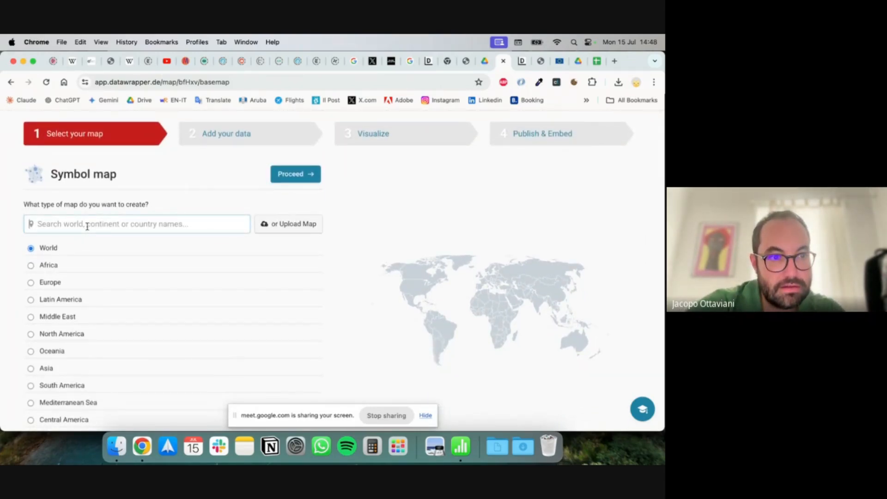
{"action": "type", "text": "greece"}
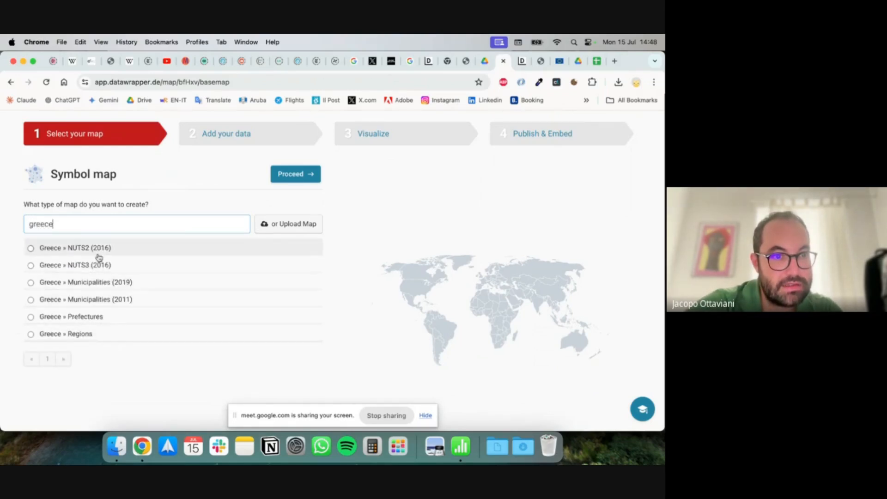
{"action": "left_click", "coordinate": [98, 248]}
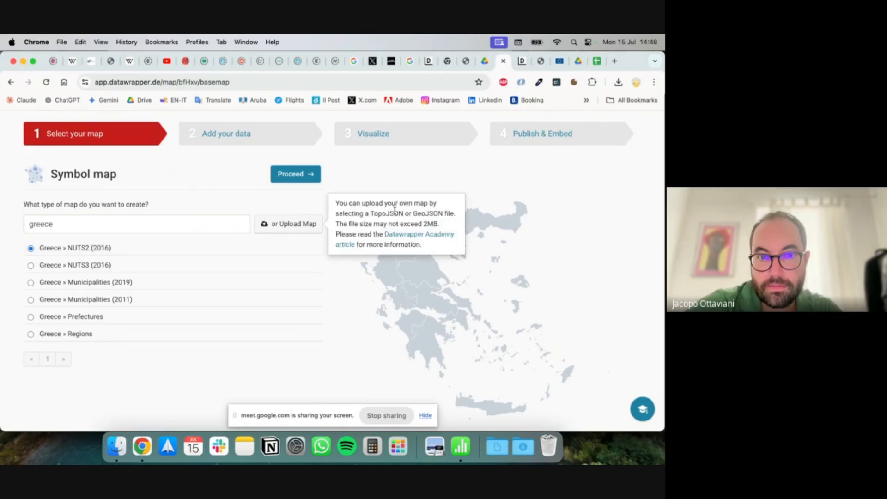
{"action": "left_click", "coordinate": [296, 174]}
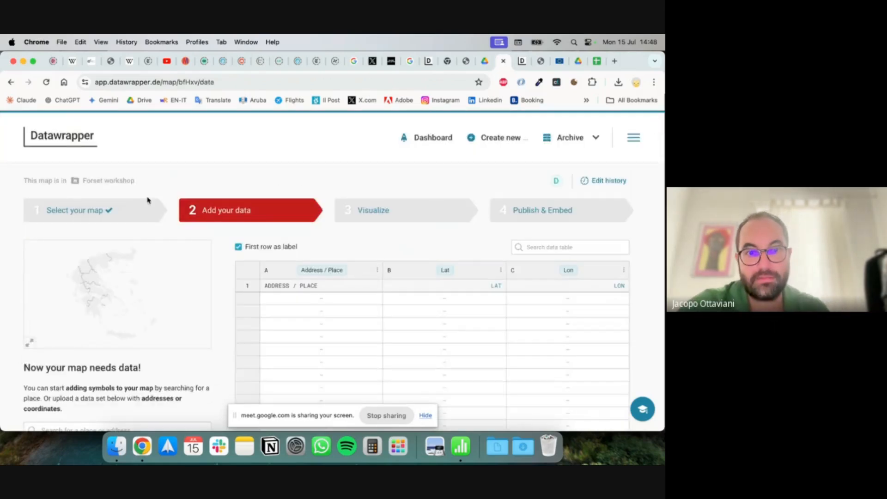
- Find Athens with the place search and add Athens, Central Athens, Greece to the symbol map data
{"action": "scroll", "coordinate": [148, 200], "scroll_direction": "down", "scroll_amount": 4}
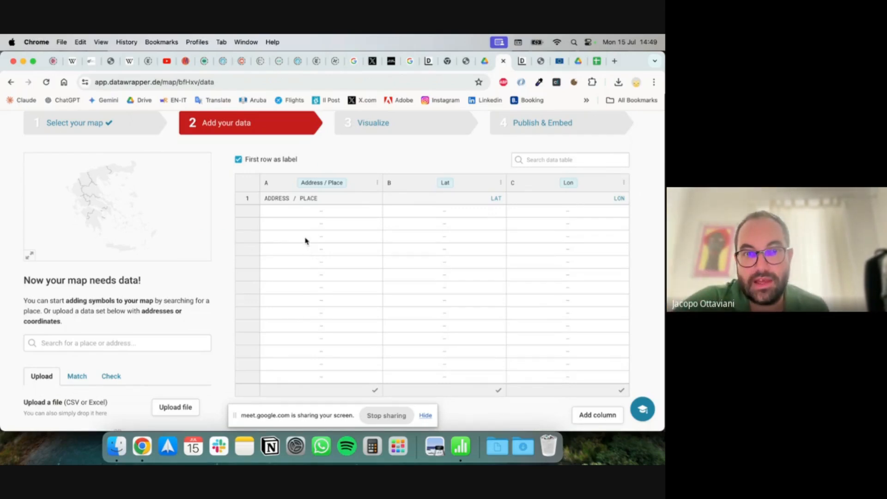
{"action": "left_click", "coordinate": [319, 211]}
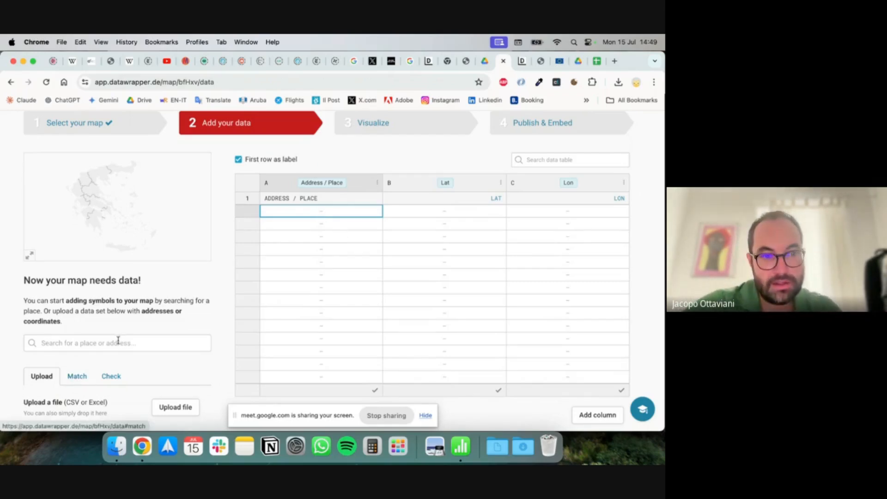
{"action": "scroll", "coordinate": [118, 341], "scroll_direction": "down", "scroll_amount": 1}
{"action": "scroll", "coordinate": [118, 341], "scroll_direction": "down", "scroll_amount": 1}
{"action": "left_click", "coordinate": [122, 323]}
{"action": "type", "text": "athens"}
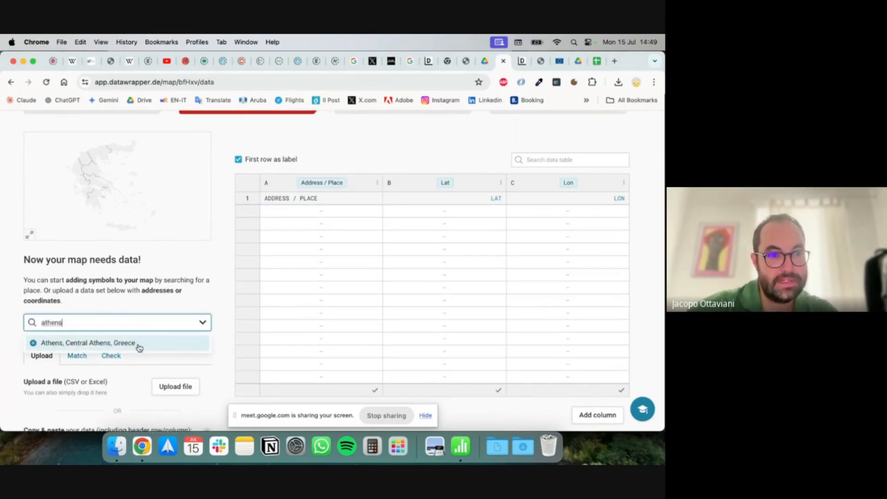
{"action": "left_click", "coordinate": [139, 345]}
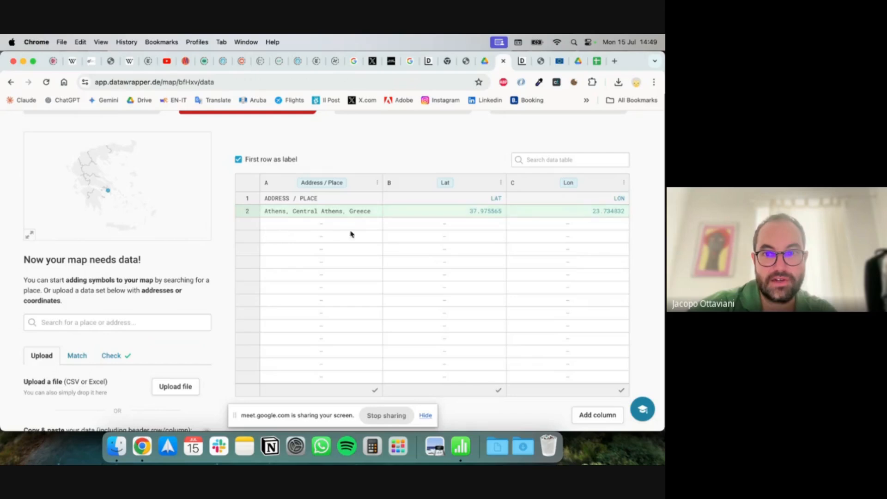
{"action": "left_click", "coordinate": [480, 216]}
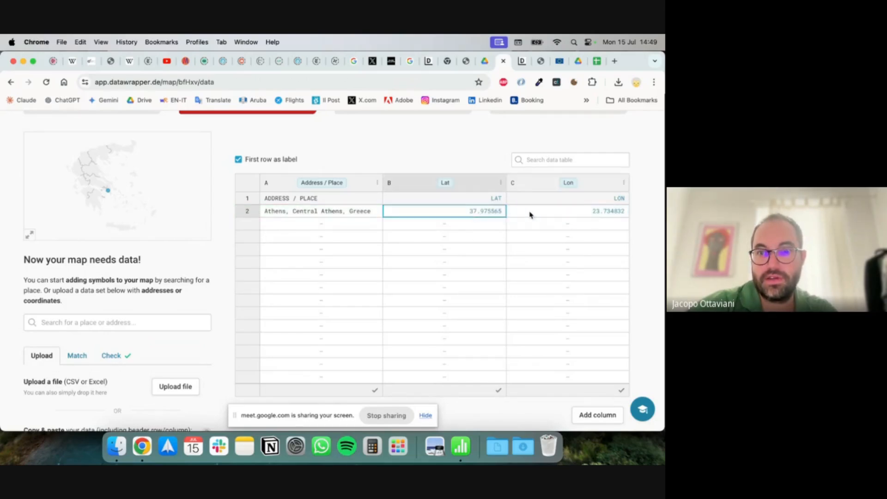
{"action": "left_click", "coordinate": [298, 225]}
{"action": "left_click", "coordinate": [143, 322]}
{"action": "type", "text": "thesall"}
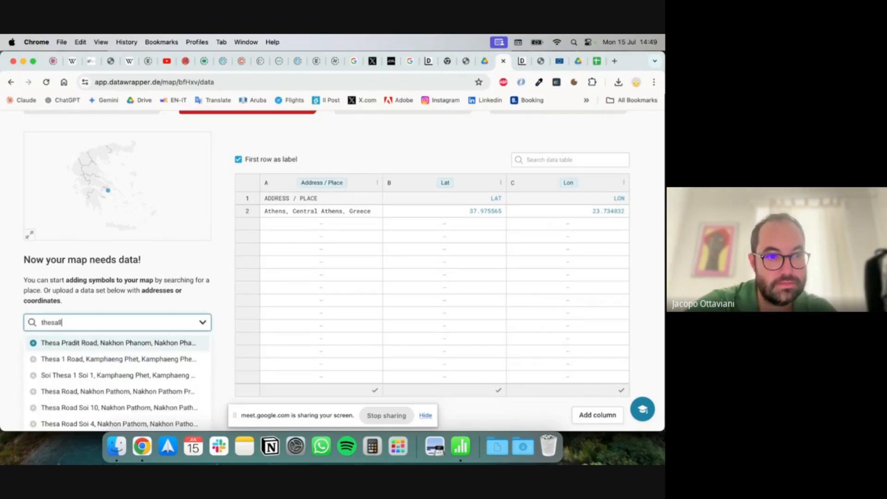
{"action": "key", "text": "BackSpace"}
{"action": "key", "text": "BackSpace"}
{"action": "key", "text": "BackSpace"}
{"action": "type", "text": "salonik"}
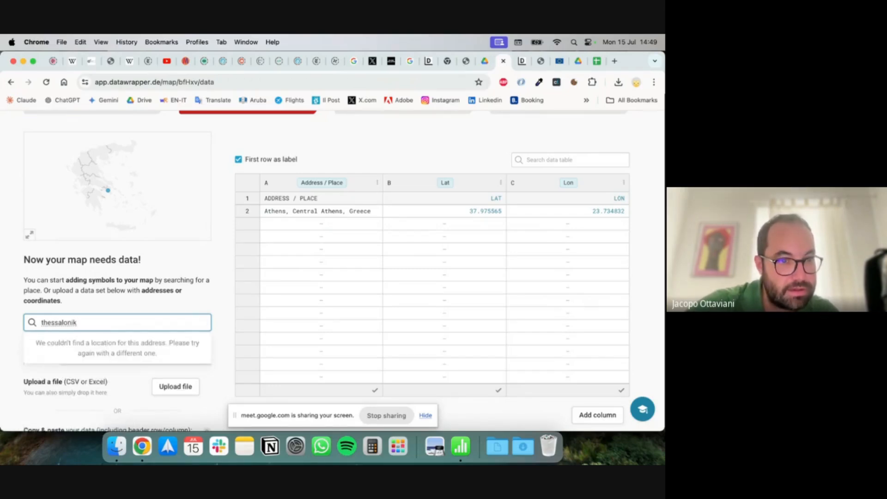
{"action": "left_click", "coordinate": [59, 322]}
{"action": "key", "text": "BackSpace"}
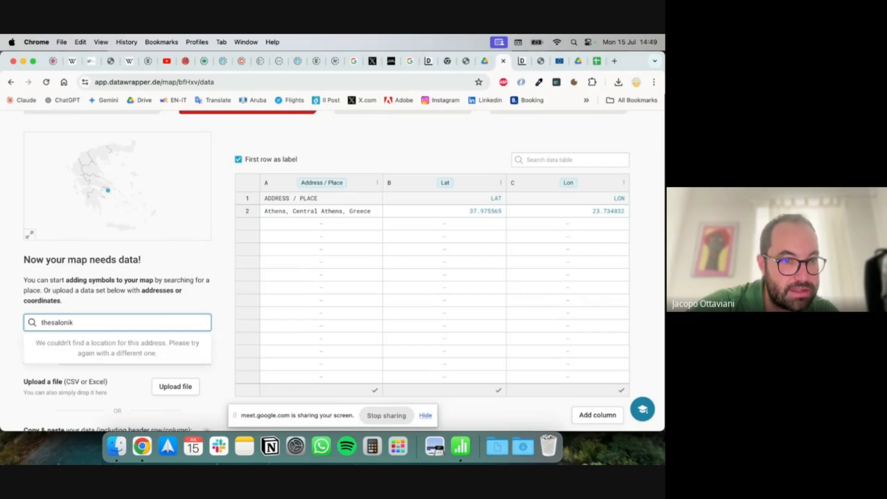
{"action": "key", "text": "super+a"}
{"action": "key", "text": "BackSpace"}
- Search Google for thessaloniki in a new browser tab, copy the city name from the results and close that tab
{"action": "key", "text": "super+t"}
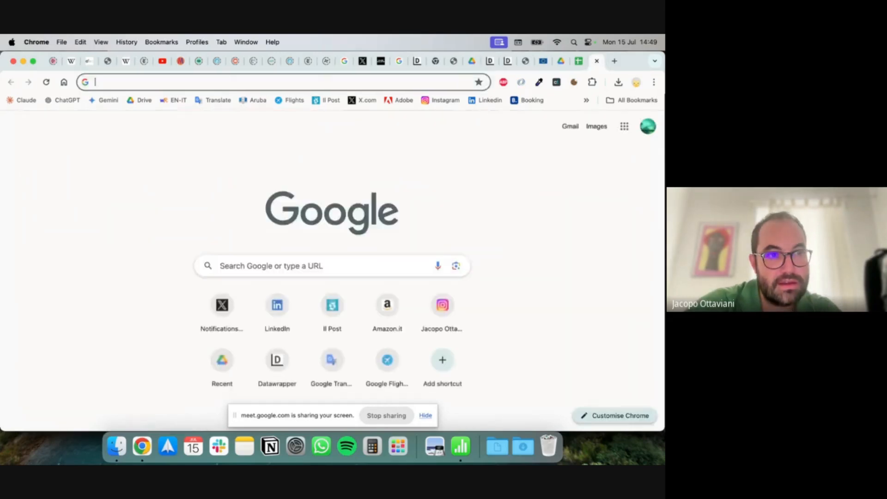
{"action": "type", "text": "thessaloniki"}
{"action": "key", "text": "Return"}
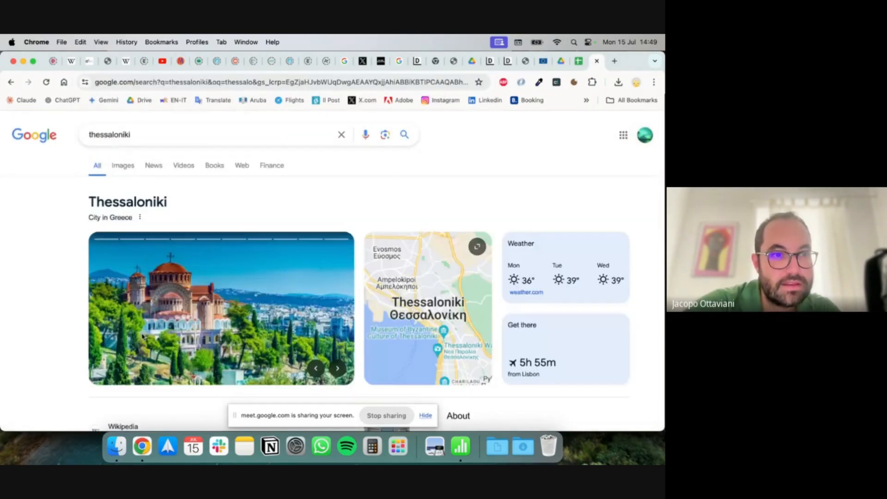
{"action": "double_click", "coordinate": [142, 202]}
{"action": "key", "text": "super+c"}
{"action": "key", "text": "super+w"}
- Paste Thessaloniki into the place search and add Thessaloniki, Thessaloniki Regional Unit, Greece to the map data
{"action": "key", "text": "super+v"}
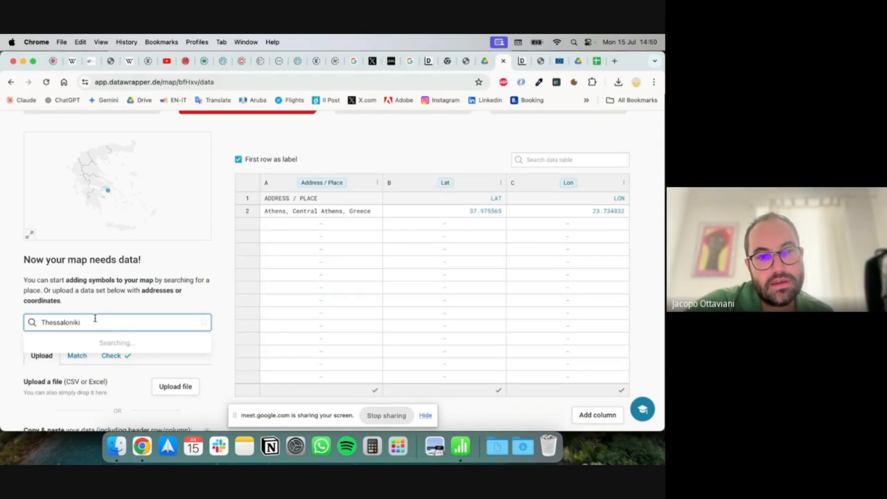
{"action": "scroll", "coordinate": [95, 319], "scroll_direction": "up", "scroll_amount": 1}
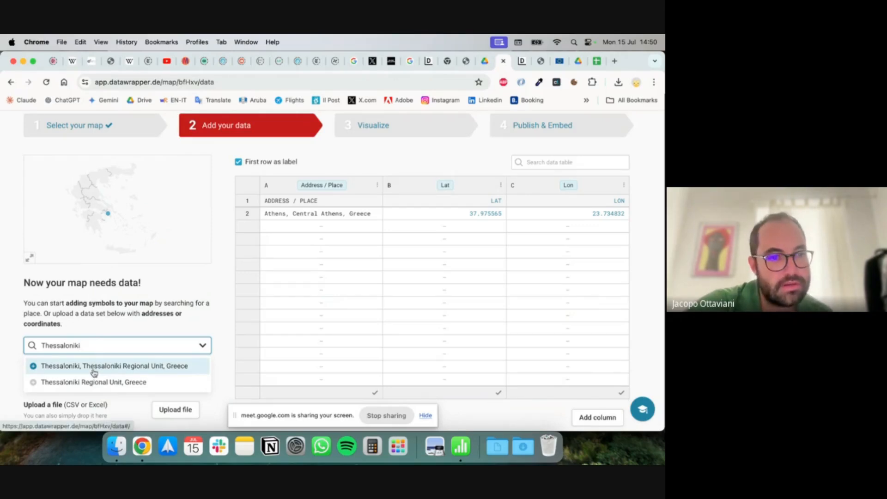
{"action": "left_click", "coordinate": [93, 370]}
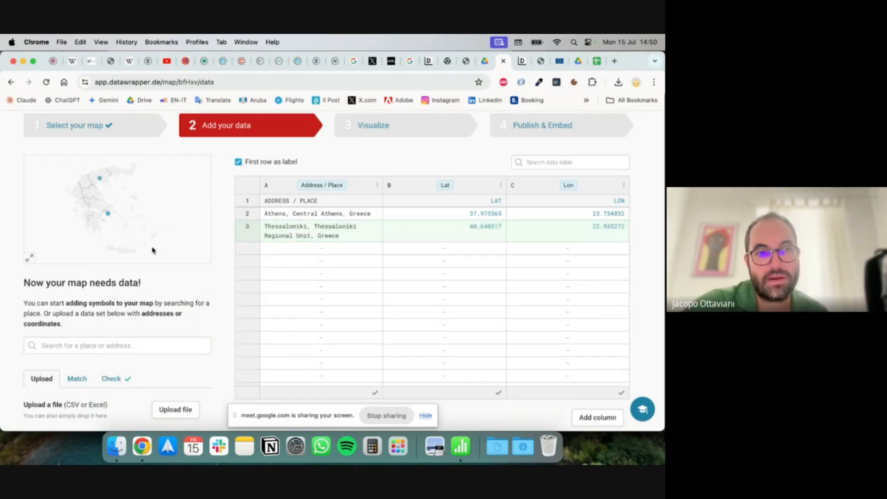
{"action": "scroll", "coordinate": [152, 250], "scroll_direction": "up", "scroll_amount": 1}
{"action": "scroll", "coordinate": [152, 250], "scroll_direction": "down", "scroll_amount": 1}
{"action": "scroll", "coordinate": [152, 250], "scroll_direction": "up", "scroll_amount": 1}
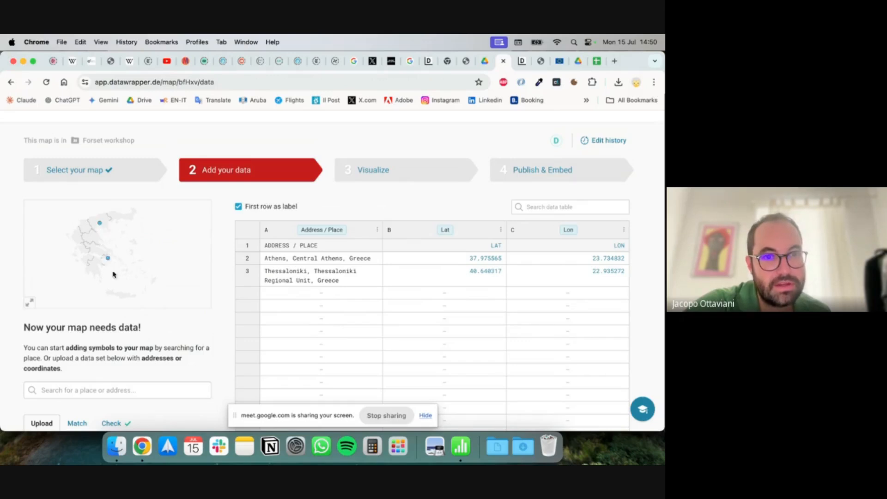
- Find syntagma with the place search and add Syntagma, Βασιλίσσης Αμαλίας, Athens, Greece to the map data
{"action": "left_click", "coordinate": [139, 392]}
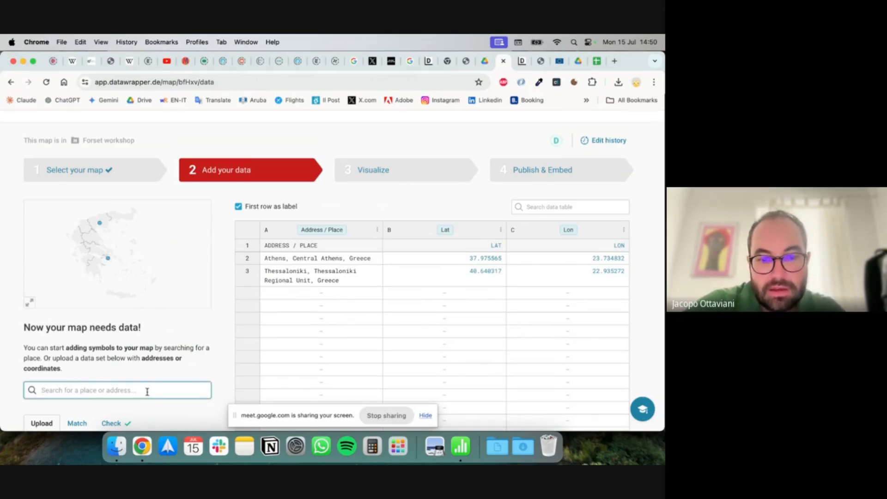
{"action": "type", "text": "syntagma"}
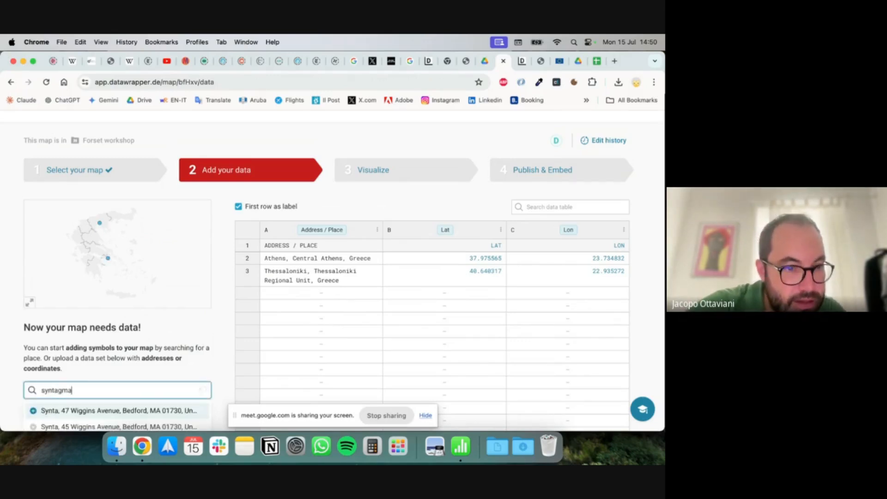
{"action": "scroll", "coordinate": [161, 362], "scroll_direction": "down", "scroll_amount": 1}
{"action": "scroll", "coordinate": [161, 362], "scroll_direction": "down", "scroll_amount": 1}
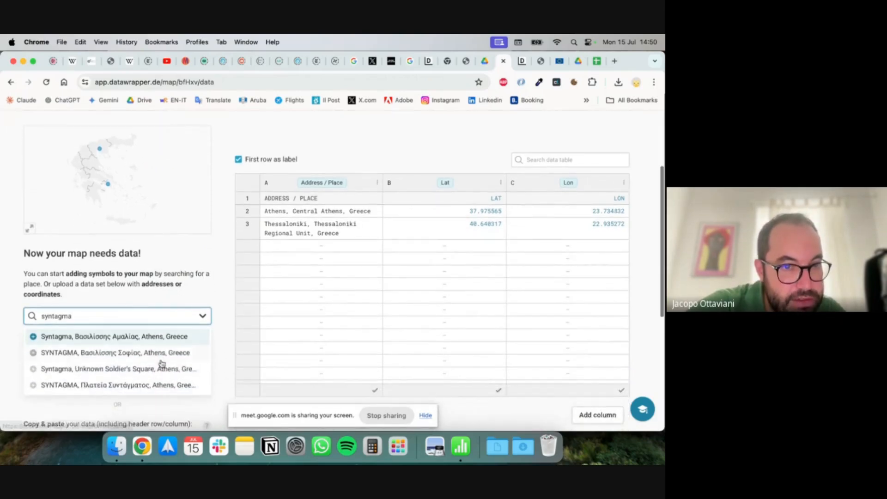
{"action": "left_click", "coordinate": [148, 343]}
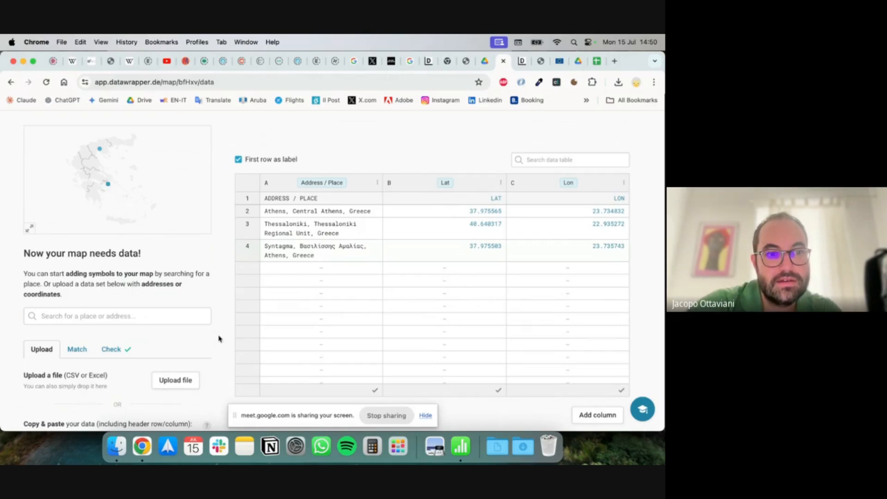
- Review the added places in the data table and their markers on the preview map
{"action": "scroll", "coordinate": [219, 339], "scroll_direction": "up", "scroll_amount": 2}
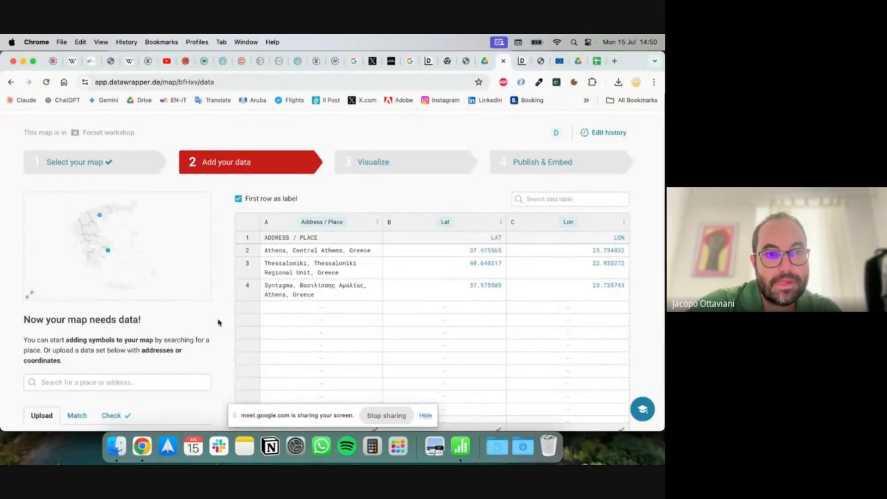
{"action": "scroll", "coordinate": [219, 322], "scroll_direction": "down", "scroll_amount": 2}
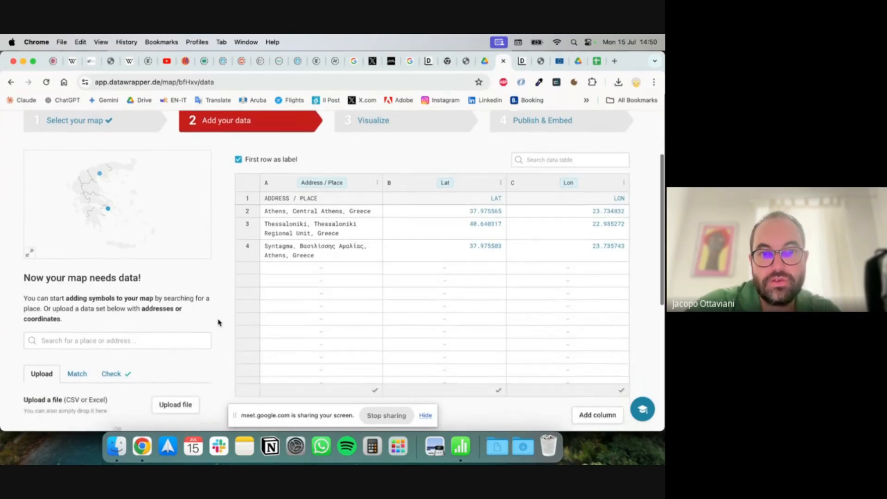
{"action": "scroll", "coordinate": [402, 252], "scroll_direction": "up", "scroll_amount": 4}
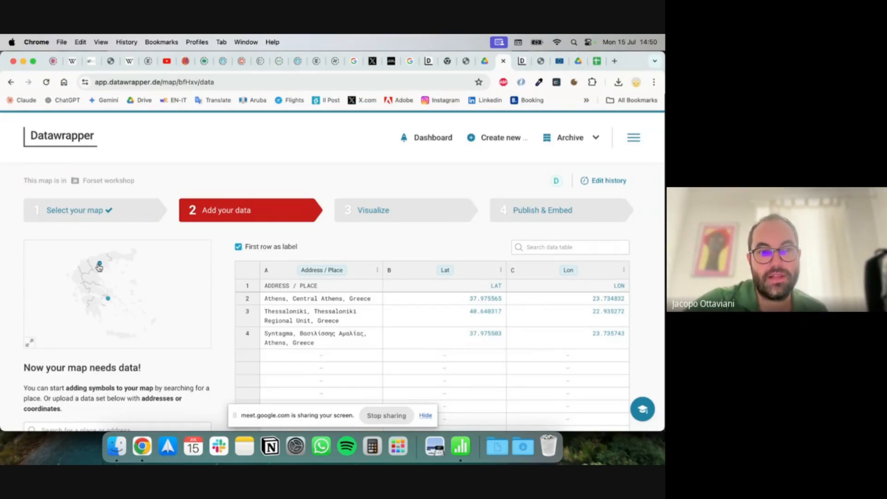
{"action": "scroll", "coordinate": [226, 299], "scroll_direction": "down", "scroll_amount": 3}
{"action": "scroll", "coordinate": [226, 300], "scroll_direction": "down", "scroll_amount": 3}
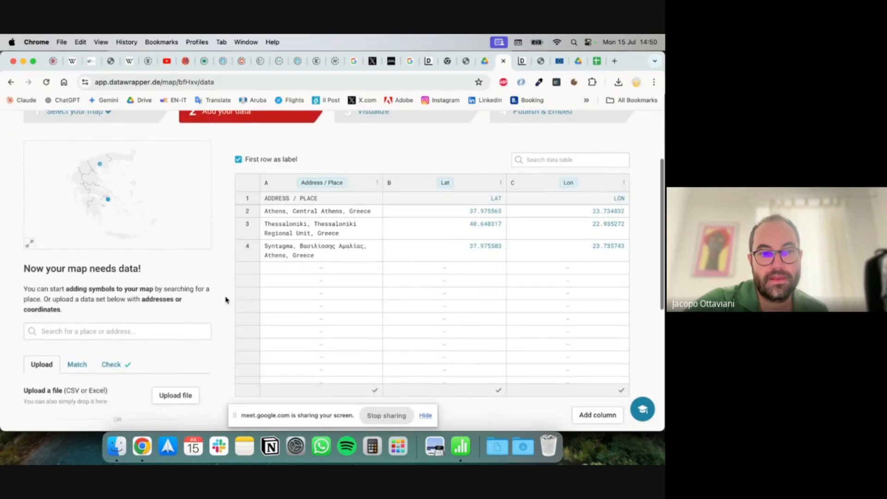
{"action": "scroll", "coordinate": [226, 300], "scroll_direction": "up", "scroll_amount": 4}
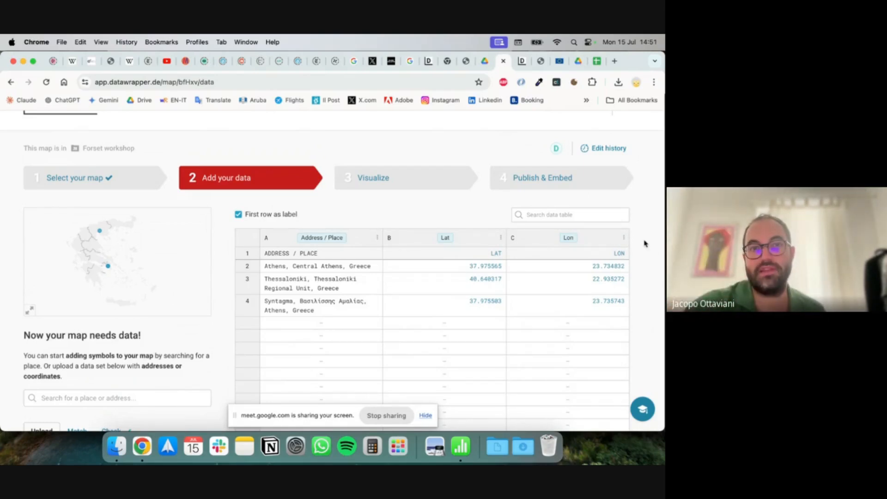
- Examine the file upload, copy-and-paste and remote data options for the map data, and open the matching section
{"action": "scroll", "coordinate": [148, 268], "scroll_direction": "down", "scroll_amount": 5}
{"action": "scroll", "coordinate": [192, 260], "scroll_direction": "down", "scroll_amount": 2}
{"action": "left_click", "coordinate": [171, 259]}
{"action": "scroll", "coordinate": [184, 246], "scroll_direction": "up", "scroll_amount": 2}
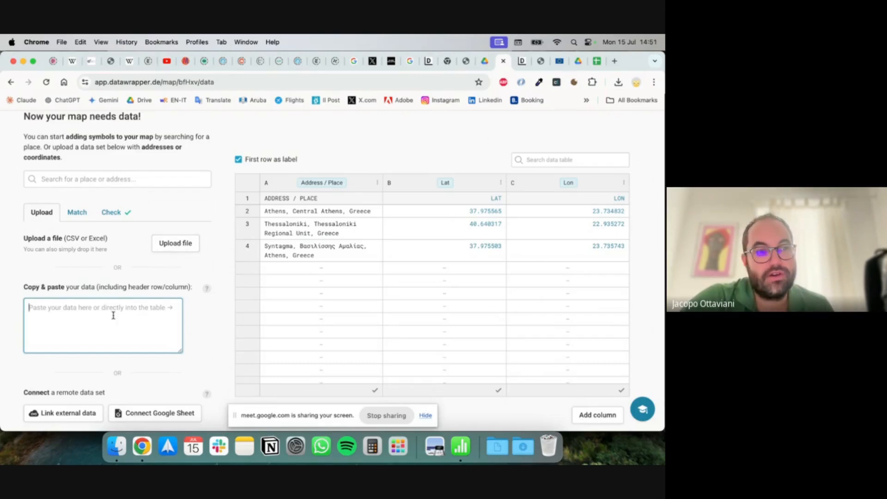
{"action": "scroll", "coordinate": [150, 329], "scroll_direction": "down", "scroll_amount": 3}
{"action": "left_click", "coordinate": [97, 375]}
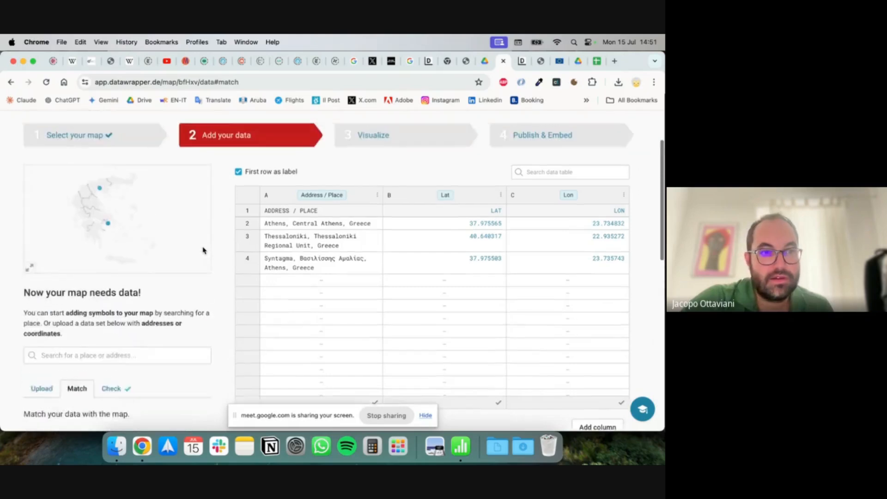
{"action": "scroll", "coordinate": [204, 250], "scroll_direction": "up", "scroll_amount": 1}
{"action": "scroll", "coordinate": [202, 244], "scroll_direction": "down", "scroll_amount": 4}
{"action": "scroll", "coordinate": [203, 244], "scroll_direction": "up", "scroll_amount": 3}
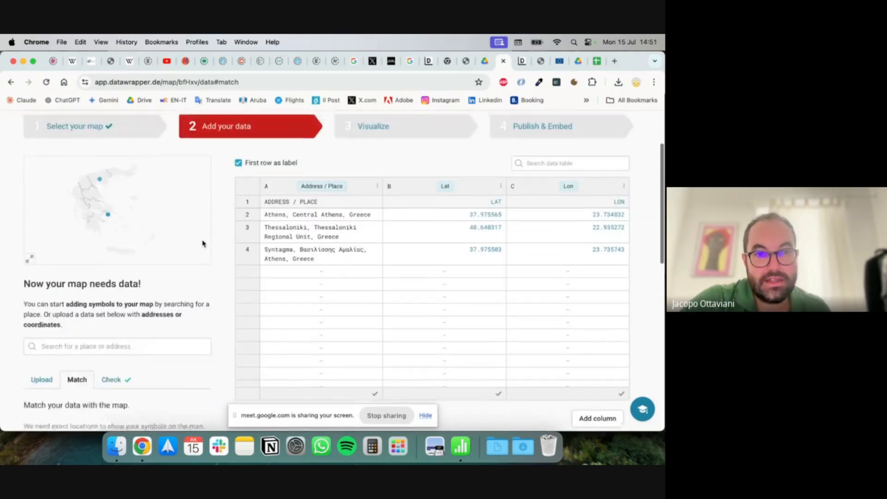
{"action": "scroll", "coordinate": [203, 243], "scroll_direction": "up", "scroll_amount": 2}
- Open the recent files of Google Drive in a new browser tab
{"action": "key", "text": "super+t"}
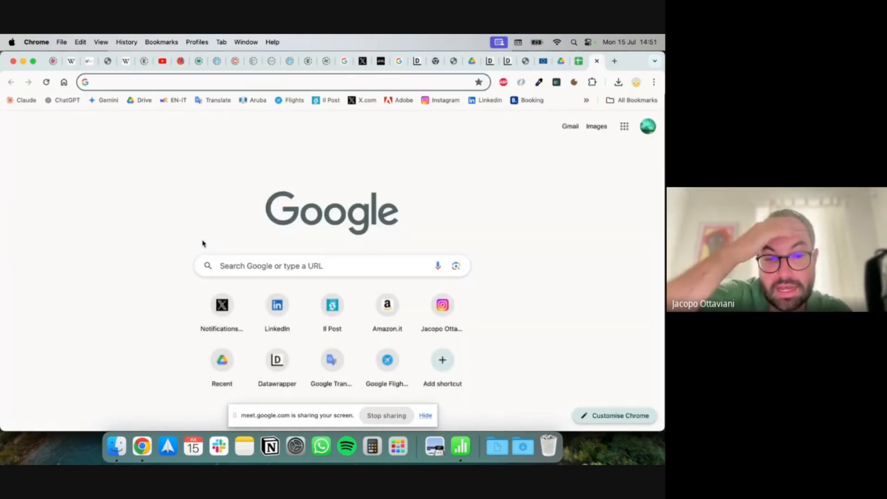
{"action": "type", "text": "dr"}
{"action": "key", "text": "Return"}
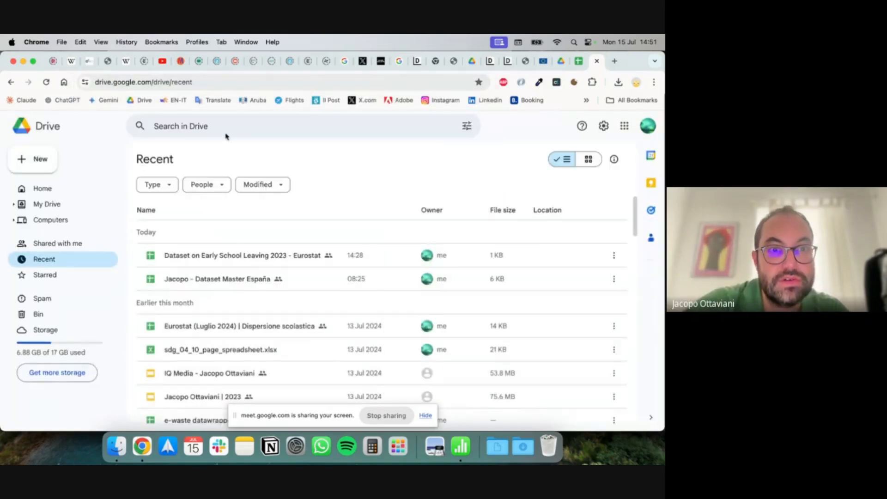
- Search Drive for migrants and open the spreadsheet Missing_Migrants_Global_Figures_allData.xlsx
{"action": "left_click", "coordinate": [232, 127]}
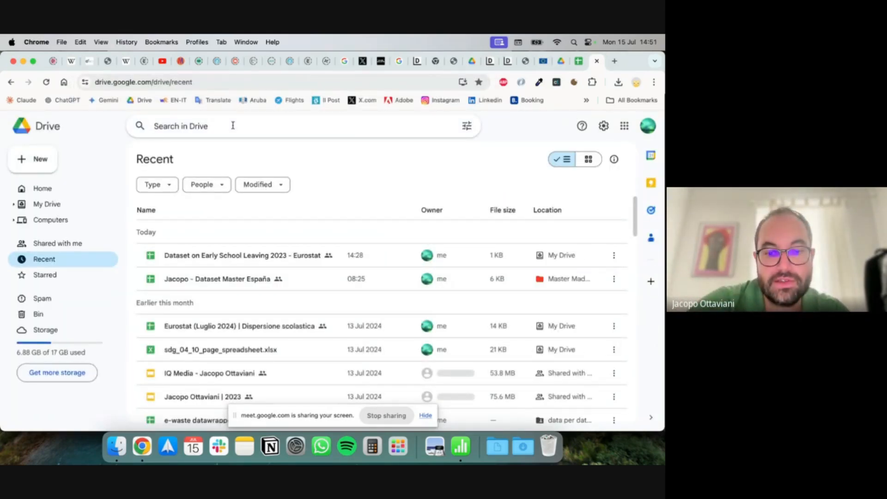
{"action": "type", "text": "iom"}
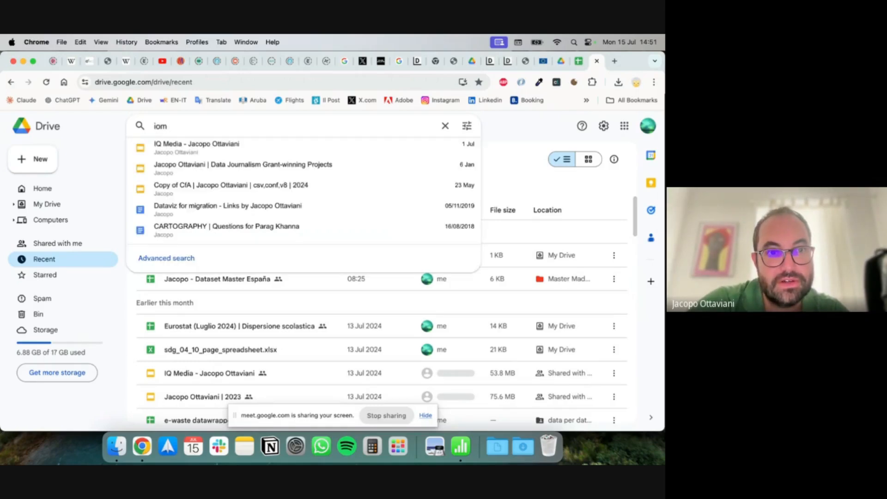
{"action": "key", "text": "BackSpace"}
{"action": "key", "text": "BackSpace"}
{"action": "key", "text": "BackSpace"}
{"action": "type", "text": "migr"}
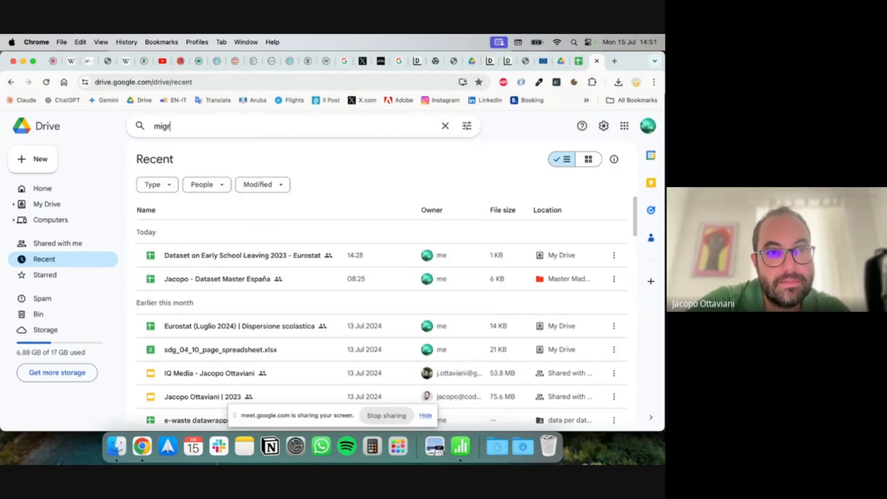
{"action": "type", "text": "ants"}
{"action": "key", "text": "Return"}
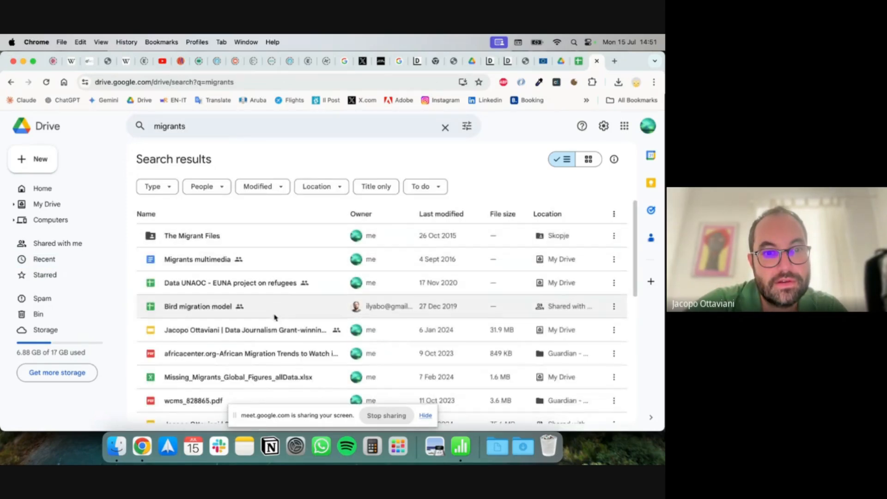
{"action": "double_click", "coordinate": [301, 385]}
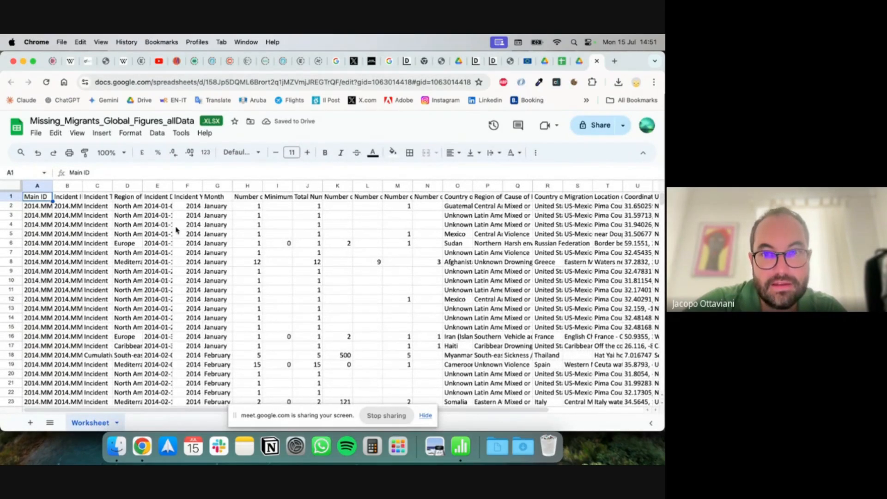
- Look across the missing migrants worksheet's columns and widen the Coordinates column until the full latitude and longitude pairs fit
{"action": "scroll", "coordinate": [176, 229], "scroll_direction": "right", "scroll_amount": 5}
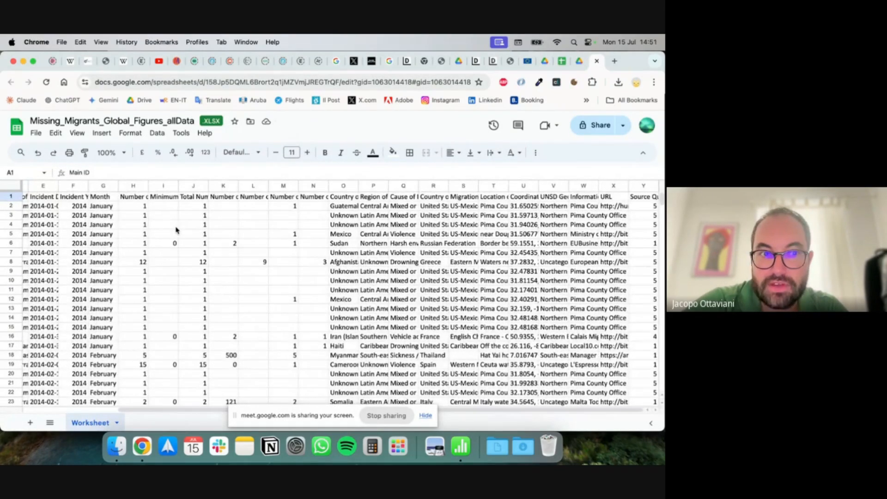
{"action": "scroll", "coordinate": [176, 229], "scroll_direction": "left", "scroll_amount": 5}
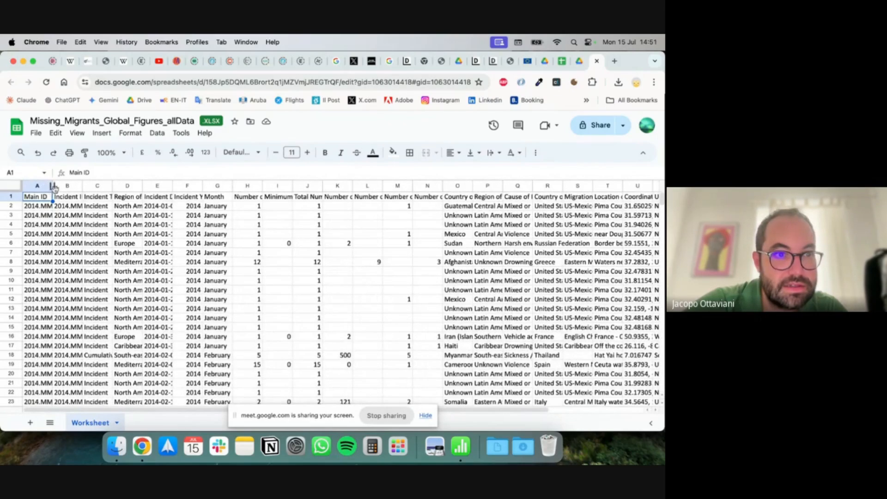
{"action": "scroll", "coordinate": [447, 211], "scroll_direction": "right", "scroll_amount": 4}
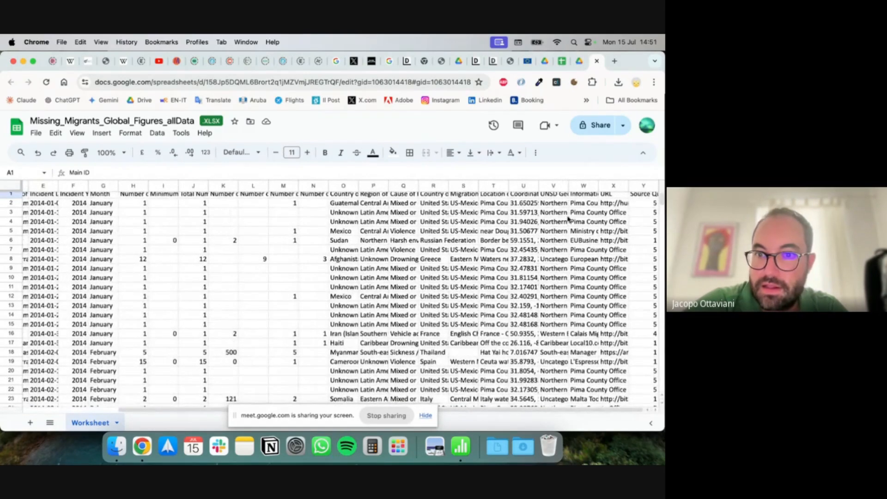
{"action": "left_click", "coordinate": [524, 185]}
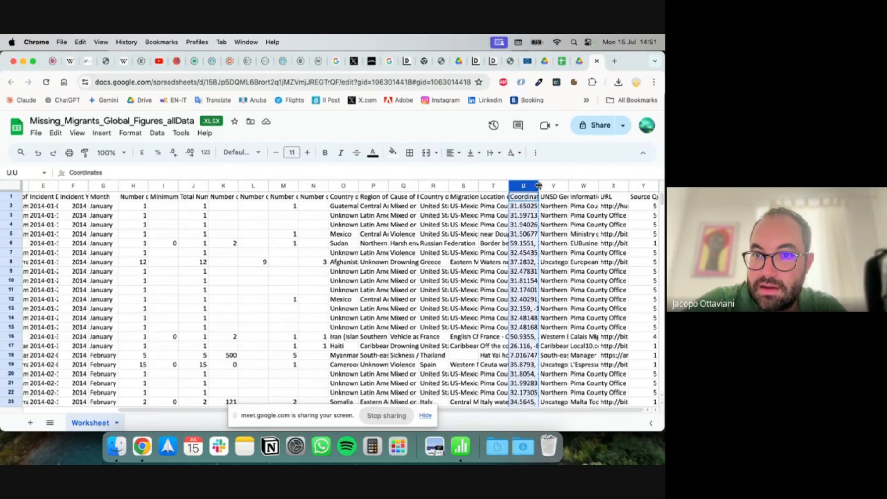
{"action": "left_click_drag", "start_coordinate": [539, 185], "coordinate": [621, 185]}
{"action": "left_click", "coordinate": [573, 225]}
- Fill the whole Coordinates column with green
{"action": "left_click", "coordinate": [547, 183]}
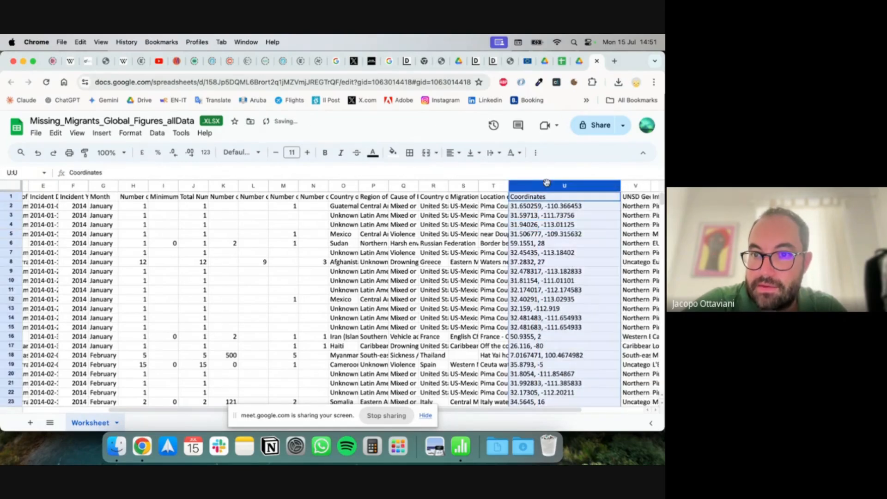
{"action": "left_click", "coordinate": [393, 152]}
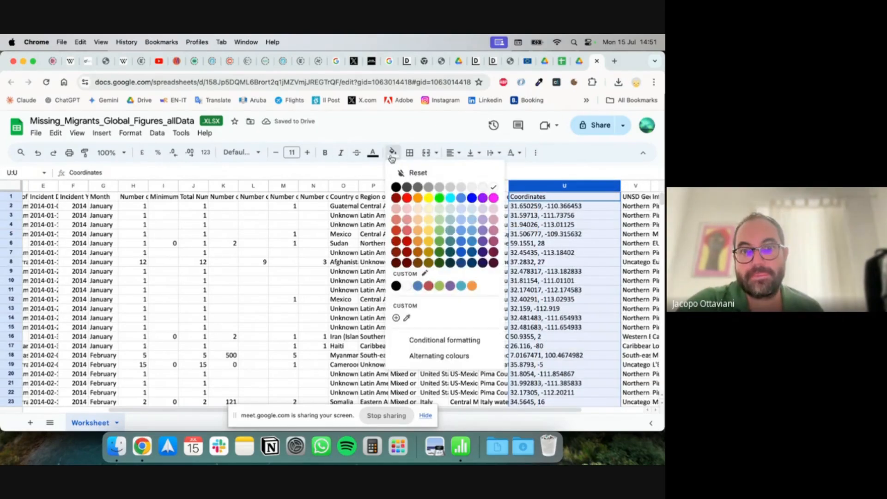
{"action": "left_click", "coordinate": [439, 197]}
{"action": "left_click", "coordinate": [430, 225]}
- Search the web for "iom int" in a new tab and open the IOM website
{"action": "key", "text": "super+t"}
{"action": "type", "text": "iom"}
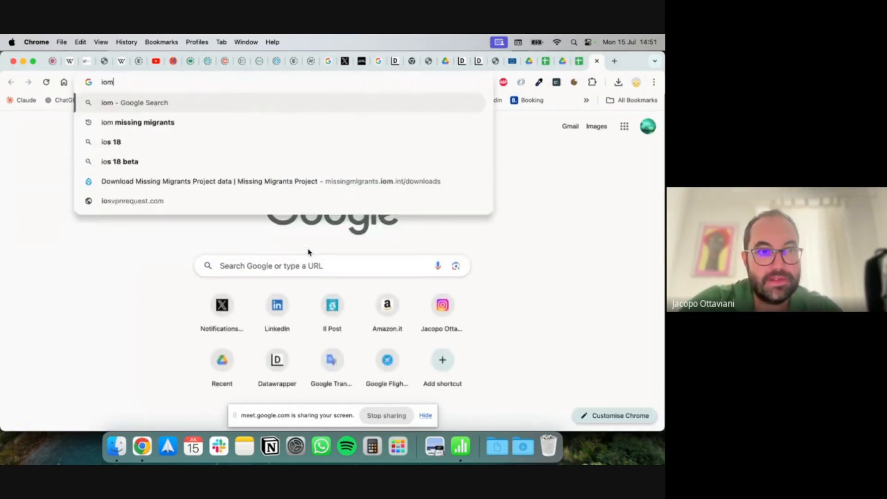
{"action": "type", "text": " int"}
{"action": "key", "text": "Return"}
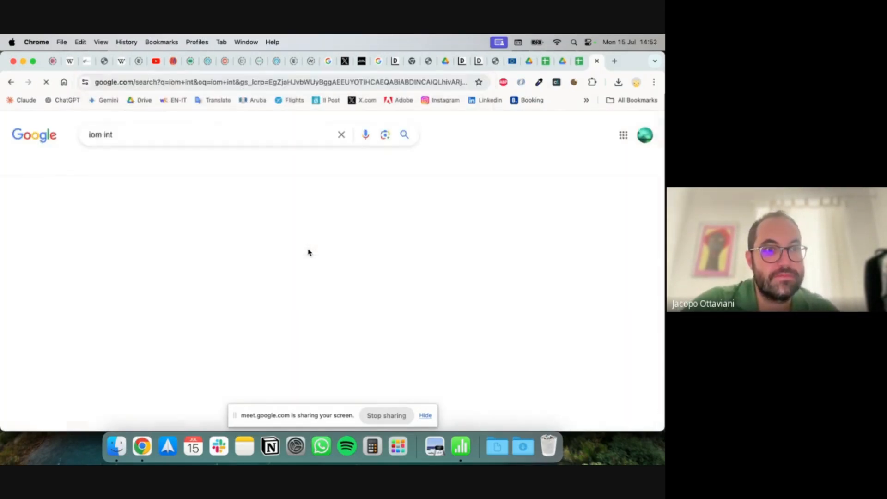
{"action": "left_click", "coordinate": [168, 241]}
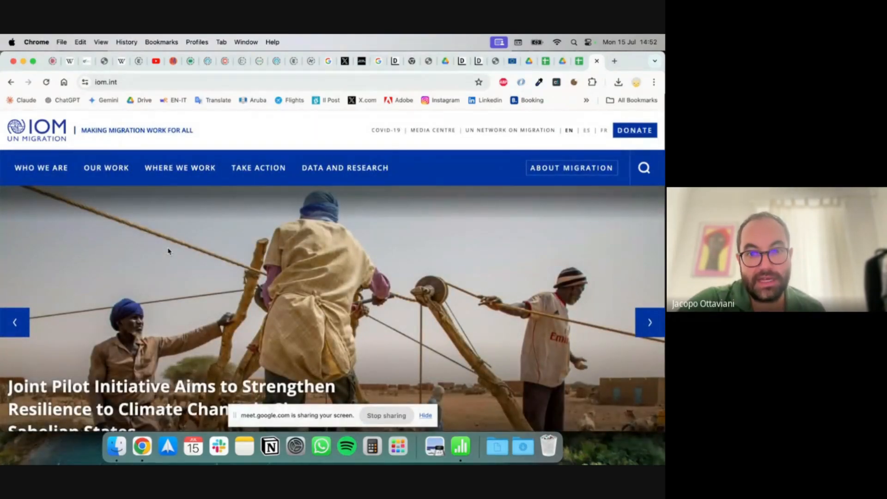
- Open IOM's Data and Research page and examine its research and data resources
{"action": "mouse_move", "coordinate": [94, 172]}
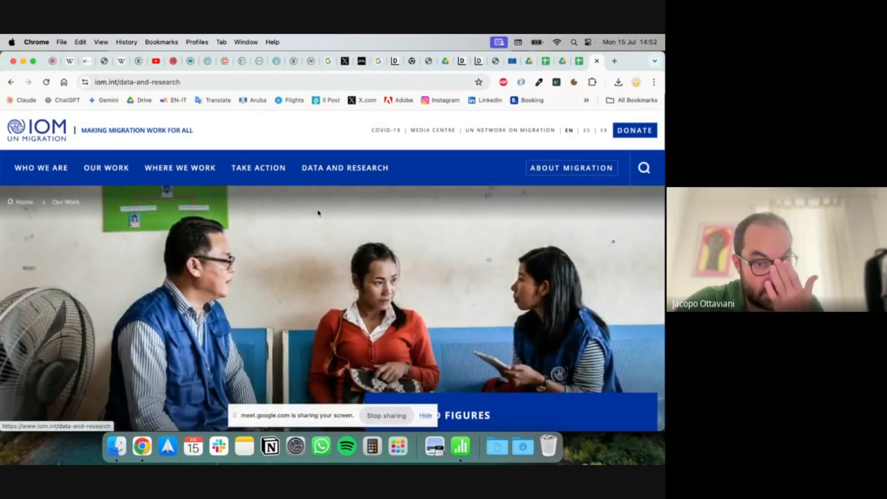
{"action": "scroll", "coordinate": [317, 217], "scroll_direction": "down", "scroll_amount": 2}
{"action": "scroll", "coordinate": [317, 217], "scroll_direction": "down", "scroll_amount": 7}
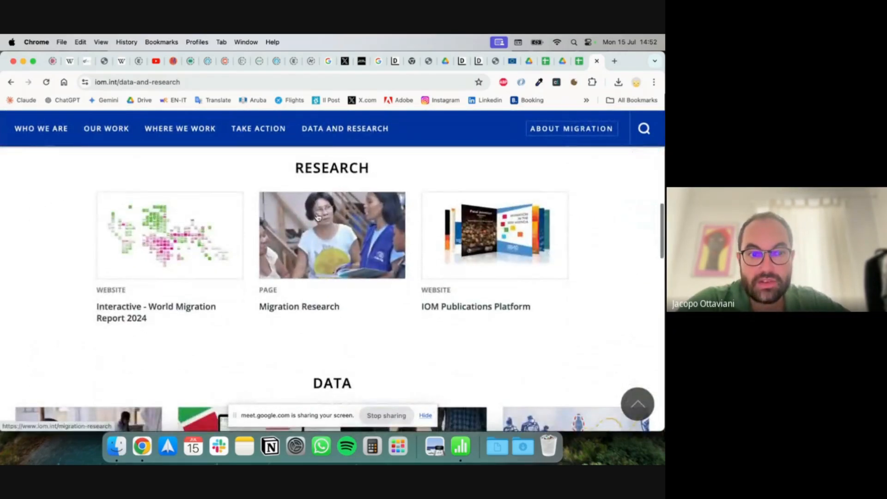
{"action": "scroll", "coordinate": [317, 218], "scroll_direction": "down", "scroll_amount": 5}
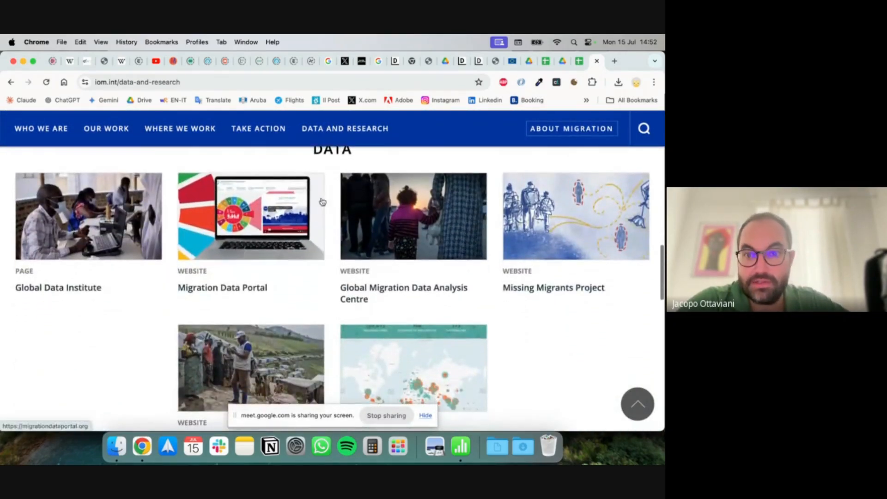
{"action": "scroll", "coordinate": [563, 278], "scroll_direction": "down", "scroll_amount": 3}
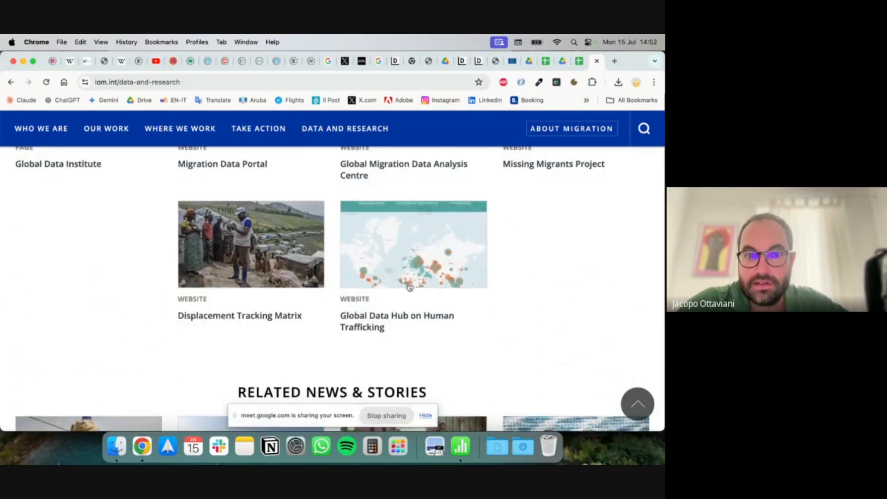
- Open the Global Data Hub on Human Trafficking, dismiss the optional survey, look through the homepage and close the site
{"action": "left_click", "coordinate": [408, 285]}
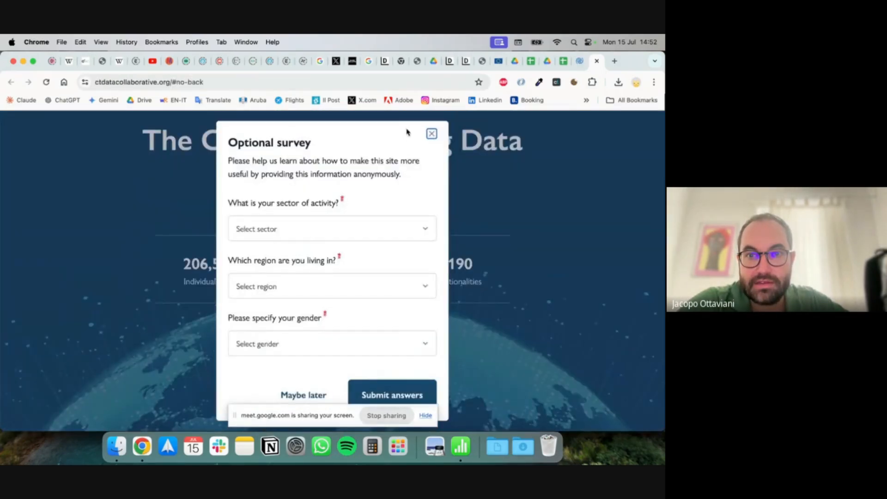
{"action": "left_click", "coordinate": [432, 133]}
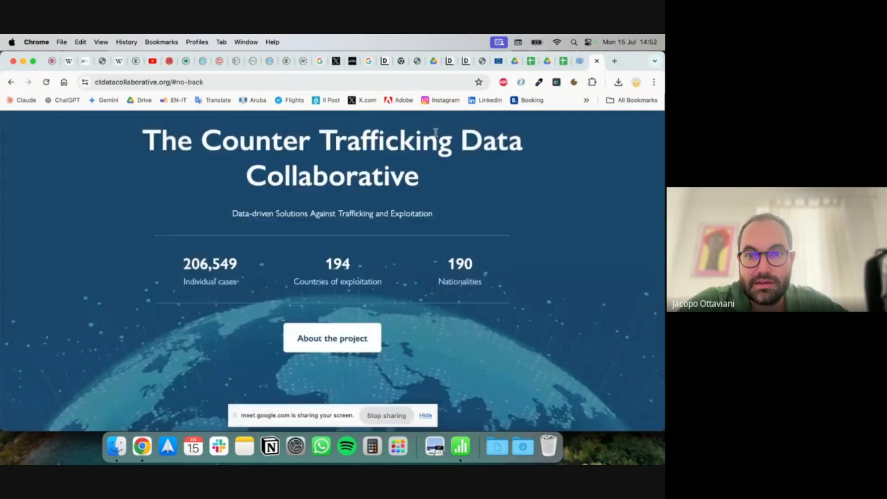
{"action": "scroll", "coordinate": [319, 233], "scroll_direction": "down", "scroll_amount": 15}
{"action": "scroll", "coordinate": [319, 233], "scroll_direction": "down", "scroll_amount": 15}
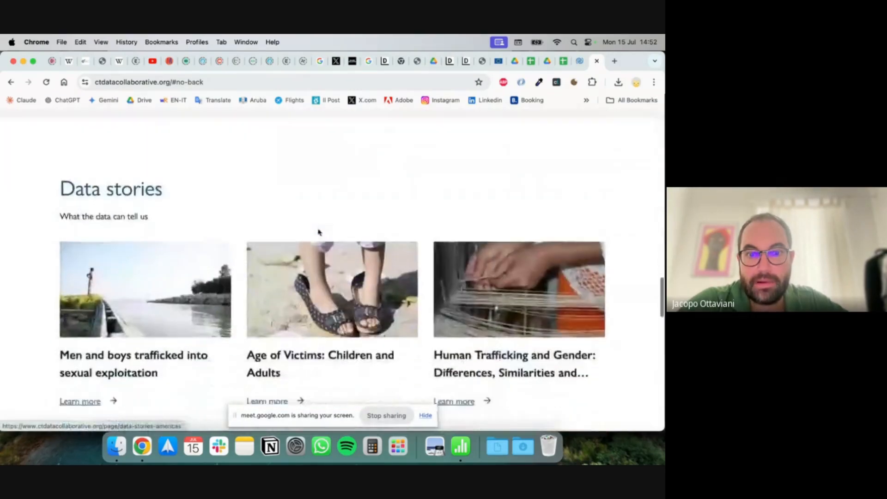
{"action": "scroll", "coordinate": [319, 232], "scroll_direction": "up", "scroll_amount": 12}
{"action": "scroll", "coordinate": [318, 231], "scroll_direction": "up", "scroll_amount": 15}
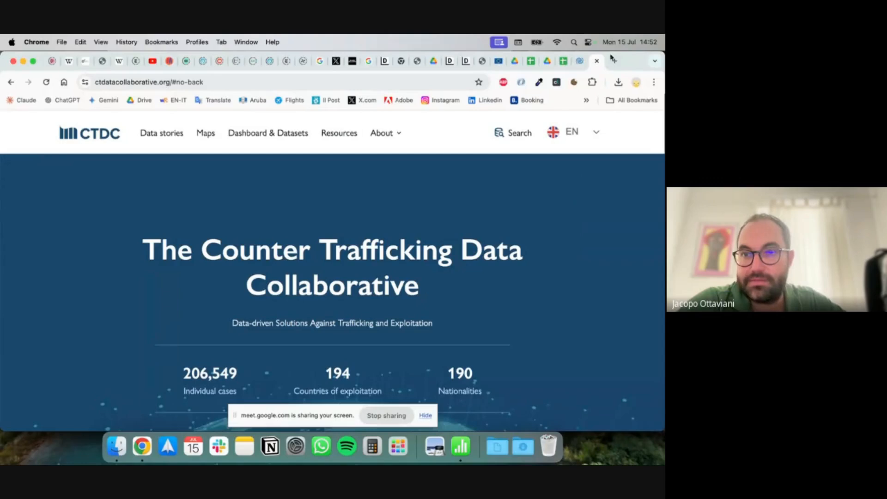
{"action": "left_click", "coordinate": [597, 61]}
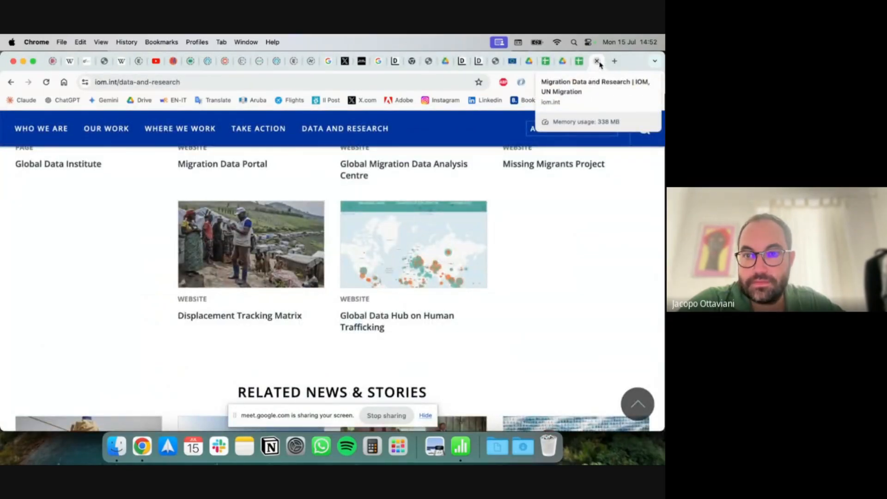
- Open the Missing Migrants Project website and examine the regional map of dead and missing on its data page
{"action": "scroll", "coordinate": [554, 242], "scroll_direction": "up", "scroll_amount": 5}
{"action": "left_click", "coordinate": [567, 232]}
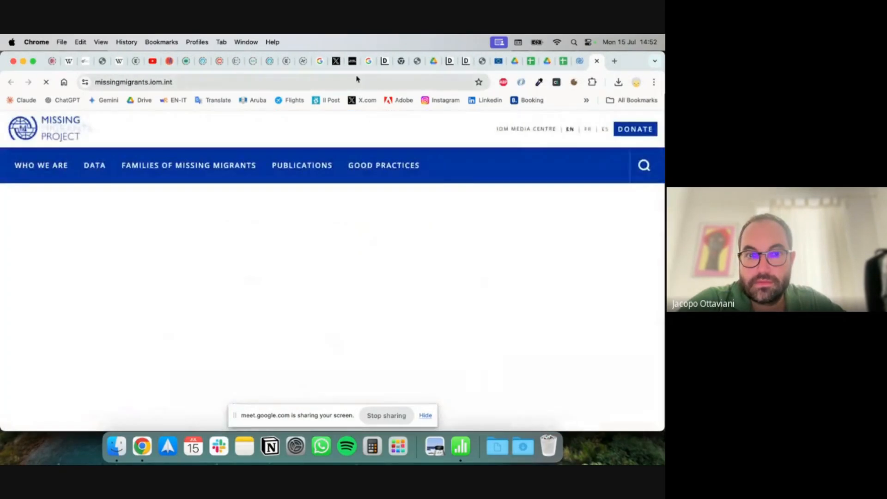
{"action": "mouse_move", "coordinate": [153, 165]}
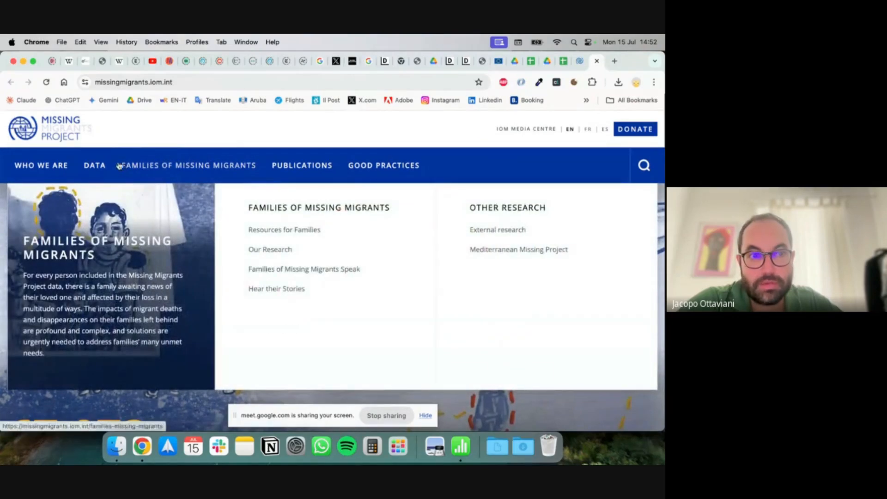
{"action": "left_click", "coordinate": [97, 165]}
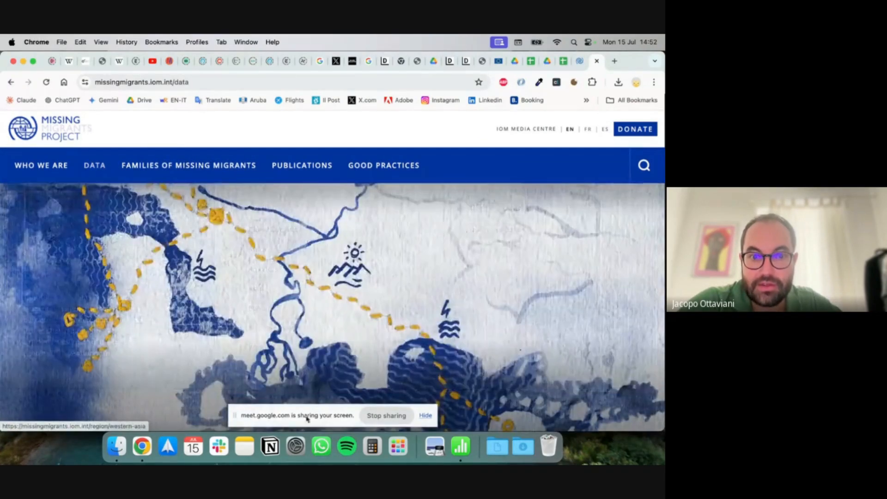
{"action": "scroll", "coordinate": [287, 293], "scroll_direction": "down", "scroll_amount": 10}
{"action": "mouse_move", "coordinate": [358, 251]}
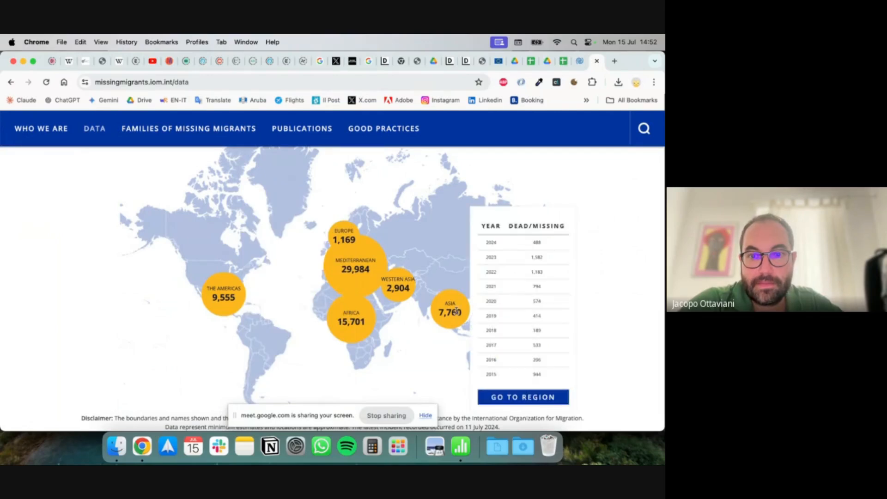
{"action": "scroll", "coordinate": [364, 350], "scroll_direction": "down", "scroll_amount": 8}
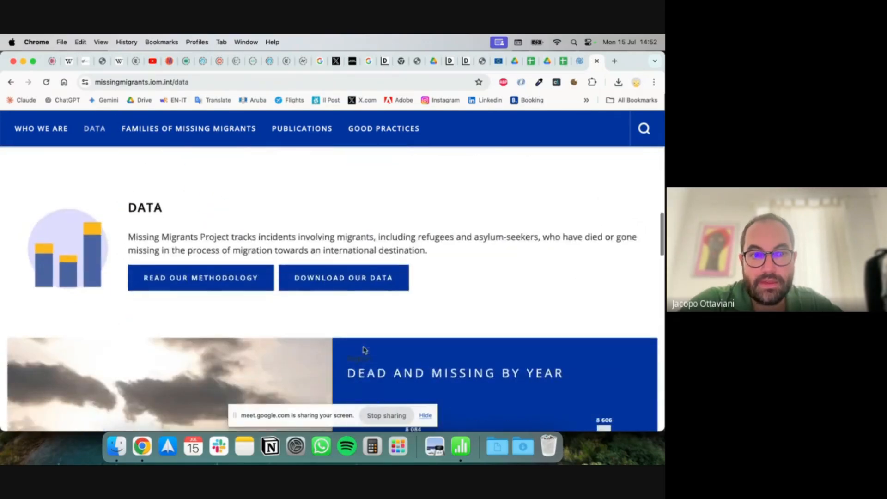
- Open the project's data download page and review the XLS and CSV files offered by year and the licence terms
{"action": "left_click", "coordinate": [346, 279]}
{"action": "scroll", "coordinate": [411, 284], "scroll_direction": "down", "scroll_amount": 10}
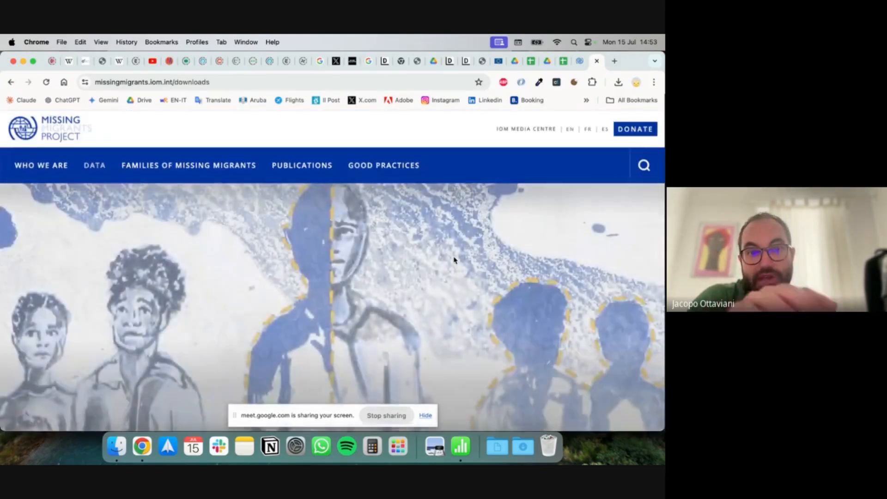
{"action": "scroll", "coordinate": [342, 340], "scroll_direction": "down", "scroll_amount": 15}
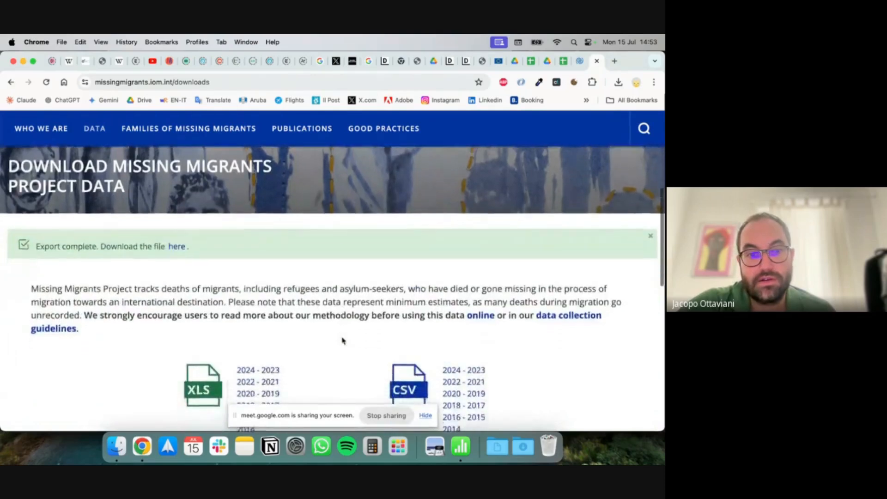
{"action": "scroll", "coordinate": [343, 341], "scroll_direction": "down", "scroll_amount": 5}
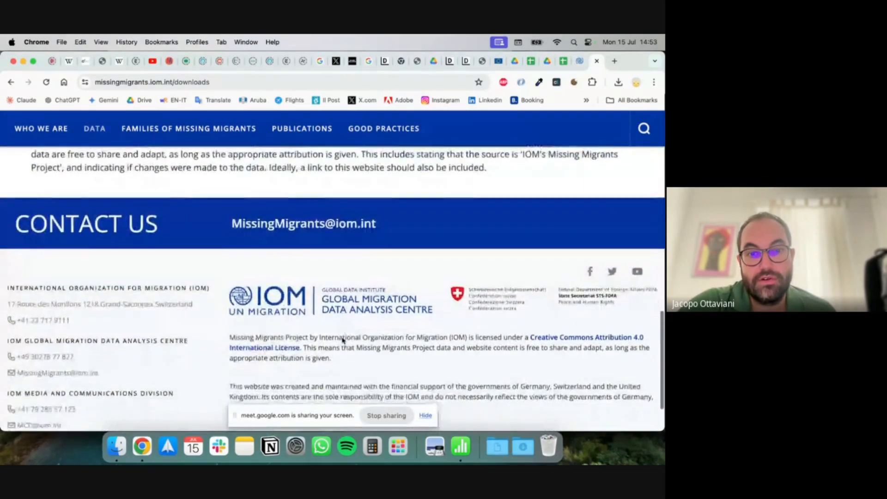
{"action": "scroll", "coordinate": [343, 340], "scroll_direction": "up", "scroll_amount": 20}
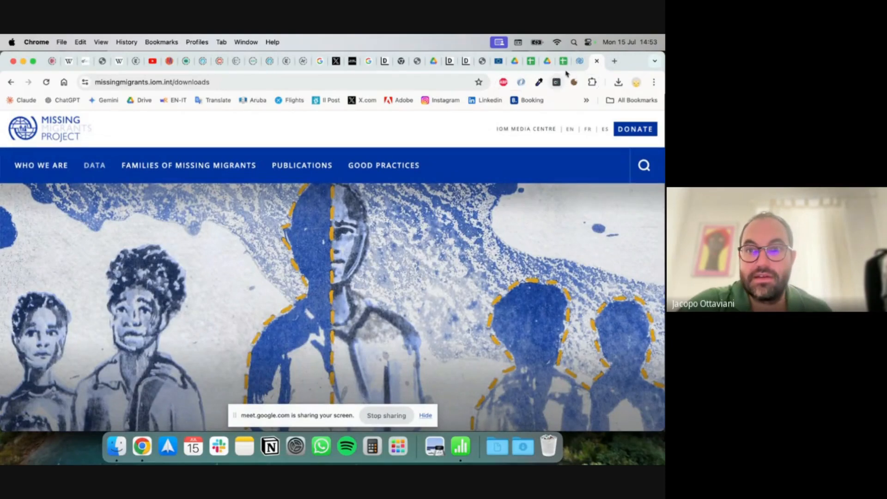
- Switch to the other personal browser profile and open Google Drive at drive.google.com in a new tab
{"action": "left_click", "coordinate": [637, 82]}
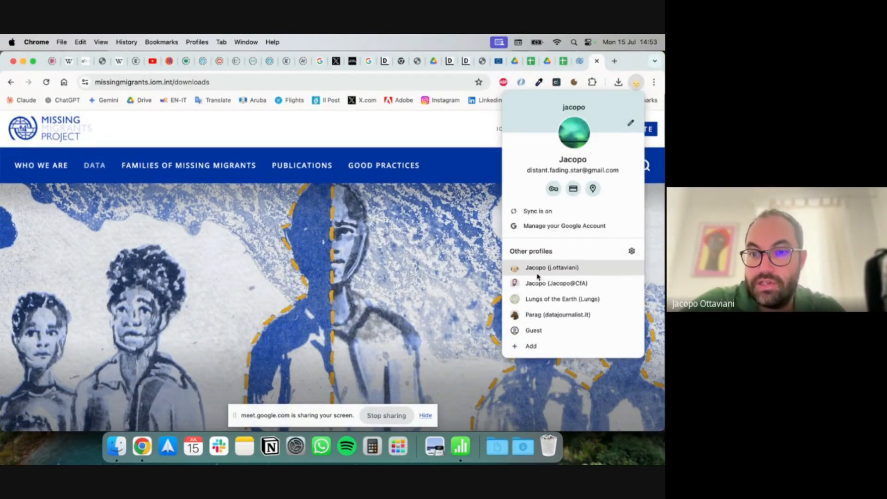
{"action": "left_click", "coordinate": [552, 268]}
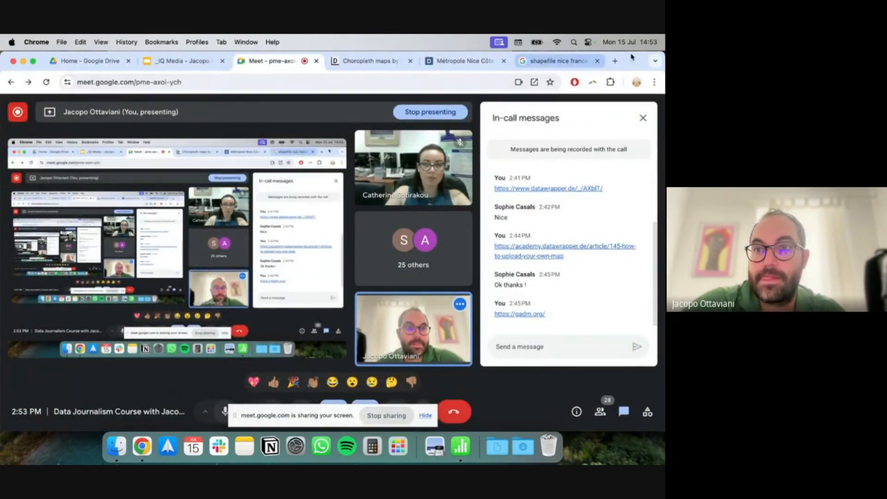
{"action": "left_click", "coordinate": [614, 61]}
{"action": "type", "text": "drive.google.com"}
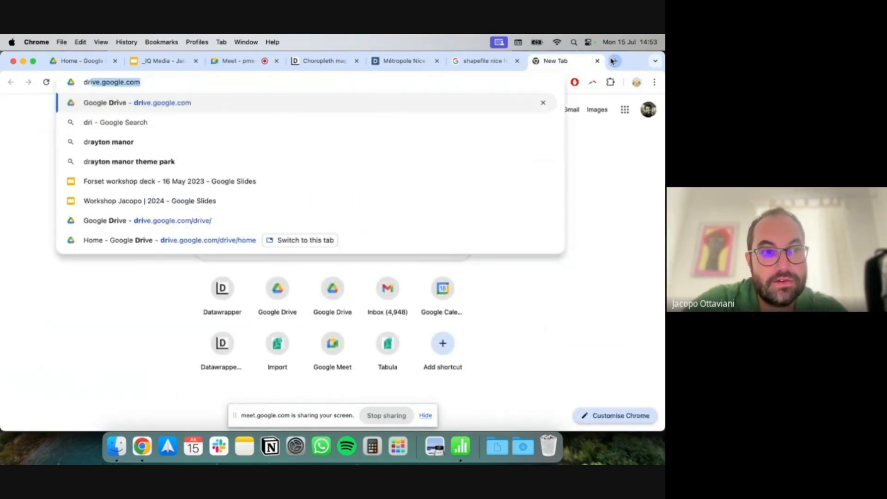
{"action": "key", "text": "Return"}
- Search Drive for "missin" and open the Missing migrants spreadsheet
{"action": "left_click", "coordinate": [254, 113]}
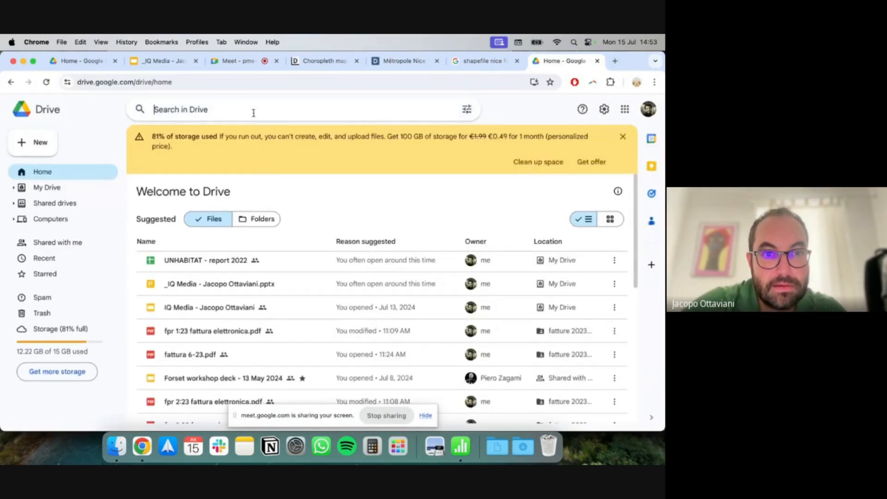
{"action": "type", "text": "migan"}
{"action": "key", "text": "BackSpace"}
{"action": "key", "text": "BackSpace"}
{"action": "key", "text": "BackSpace"}
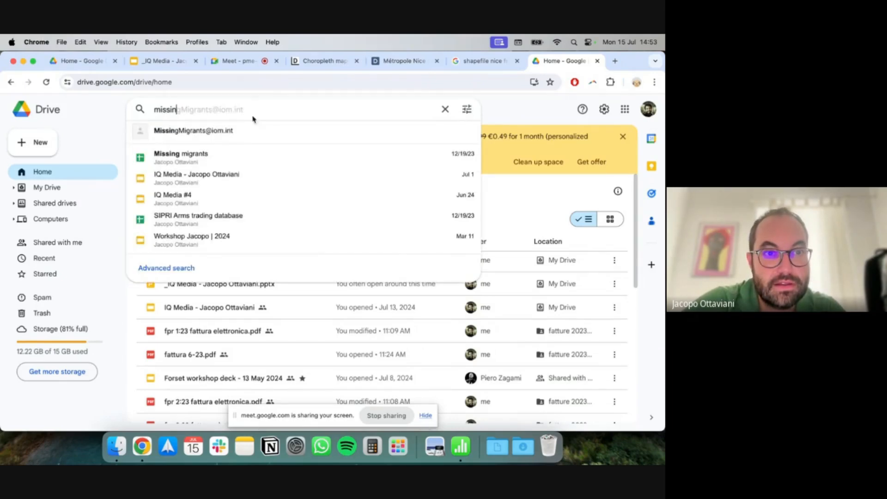
{"action": "left_click", "coordinate": [245, 155]}
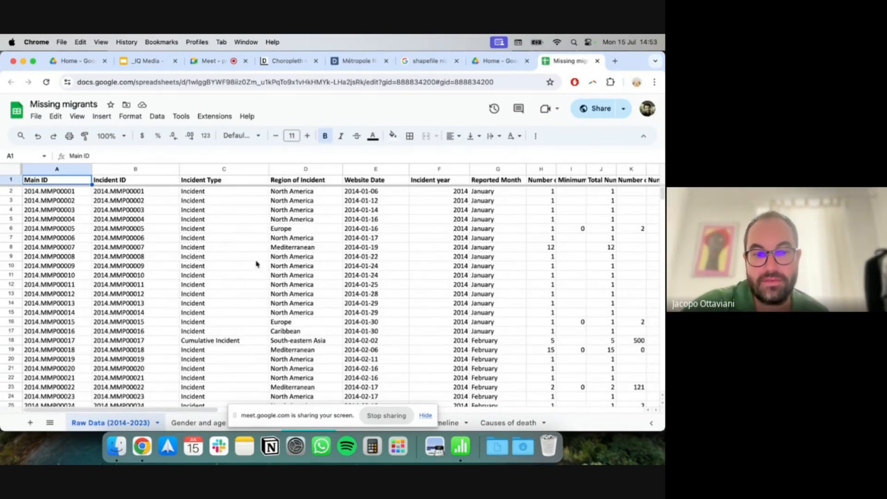
- Look across the columns of the Raw Data (2014-2023) sheet and select the Coordinates column to inspect its point values
{"action": "scroll", "coordinate": [177, 295], "scroll_direction": "right", "scroll_amount": 10}
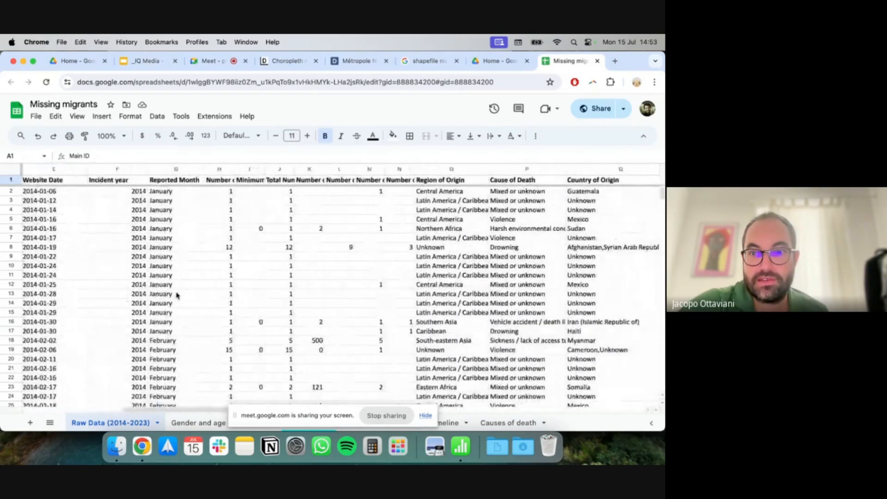
{"action": "scroll", "coordinate": [177, 295], "scroll_direction": "right", "scroll_amount": 10}
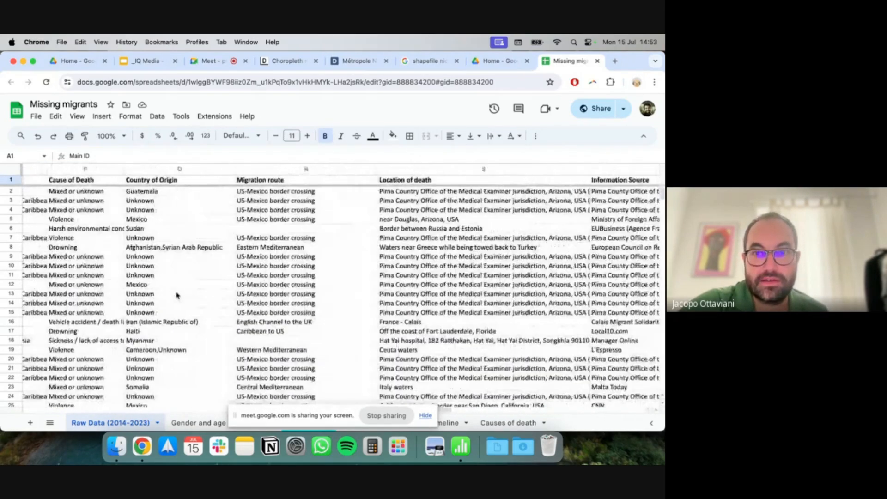
{"action": "scroll", "coordinate": [177, 295], "scroll_direction": "right", "scroll_amount": 5}
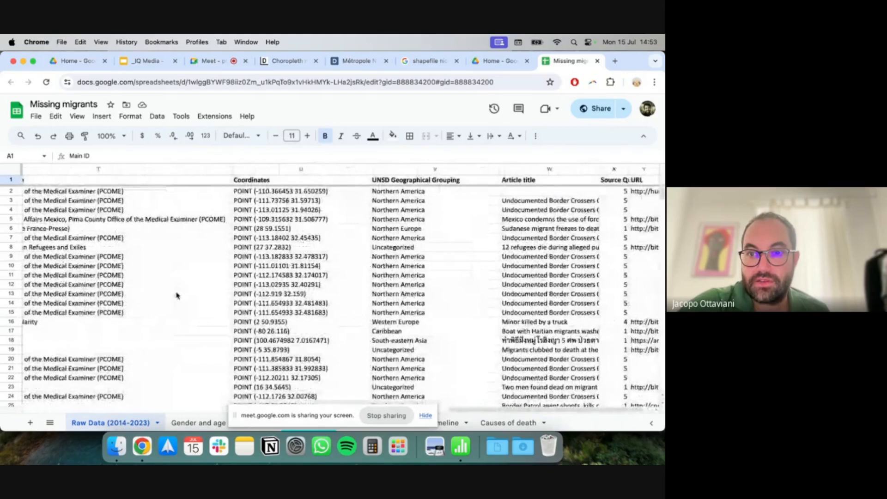
{"action": "left_click", "coordinate": [284, 170]}
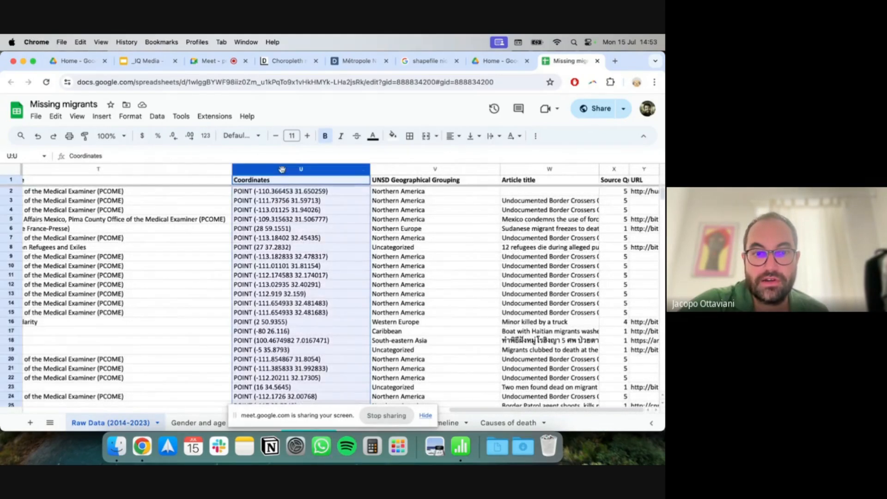
{"action": "scroll", "coordinate": [178, 279], "scroll_direction": "left", "scroll_amount": 20}
- Hide the screen-sharing notice, open the Locations sheet and review its date, longitude, latitude and death-count rows from first to last
{"action": "left_click", "coordinate": [427, 417]}
{"action": "left_click", "coordinate": [301, 423]}
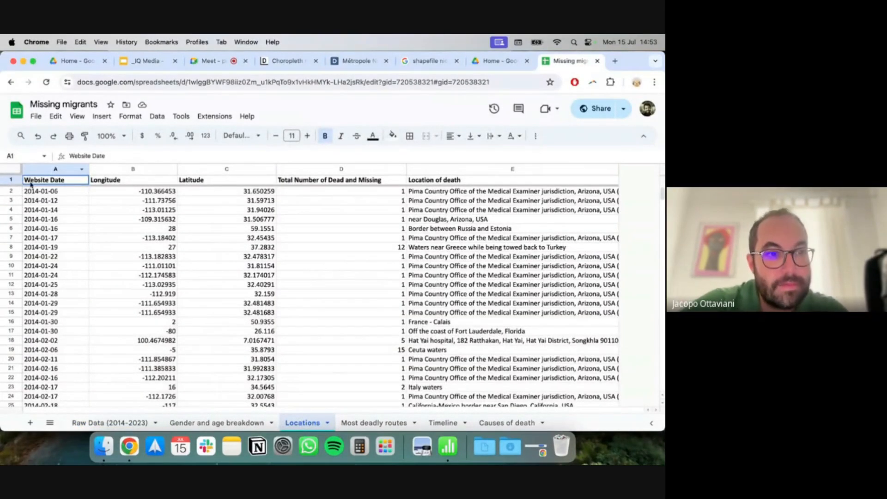
{"action": "scroll", "coordinate": [612, 194], "scroll_direction": "down", "scroll_amount": 6}
{"action": "left_click_drag", "start_coordinate": [664, 204], "coordinate": [663, 423]}
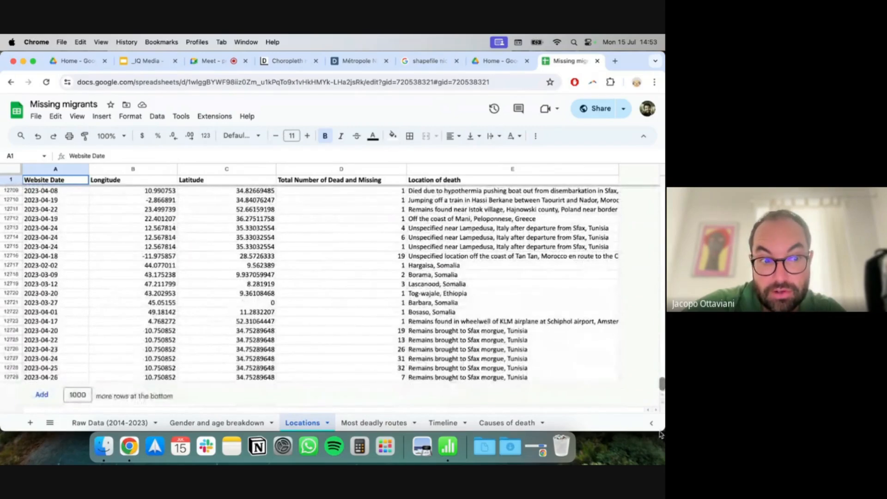
{"action": "left_click_drag", "start_coordinate": [662, 382], "coordinate": [664, 162]}
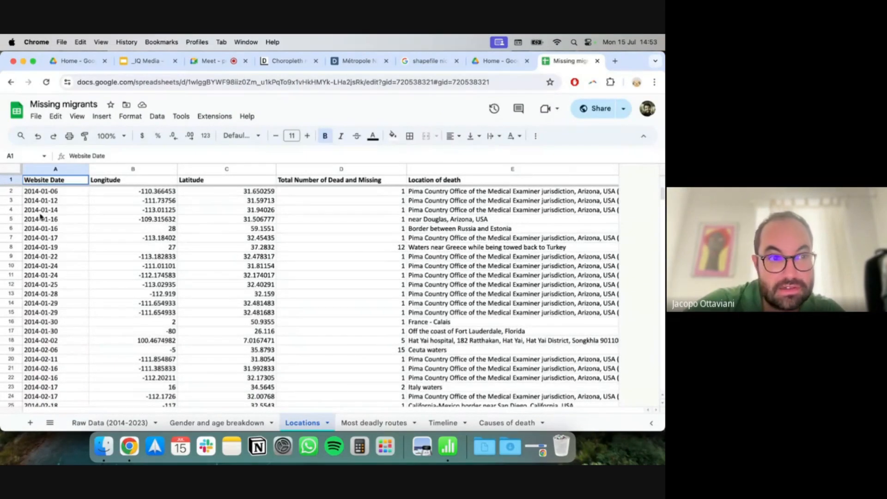
- Highlight the Longitude and Latitude columns of the Locations sheet with a yellow fill
{"action": "left_click", "coordinate": [36, 117]}
{"action": "left_click", "coordinate": [38, 118]}
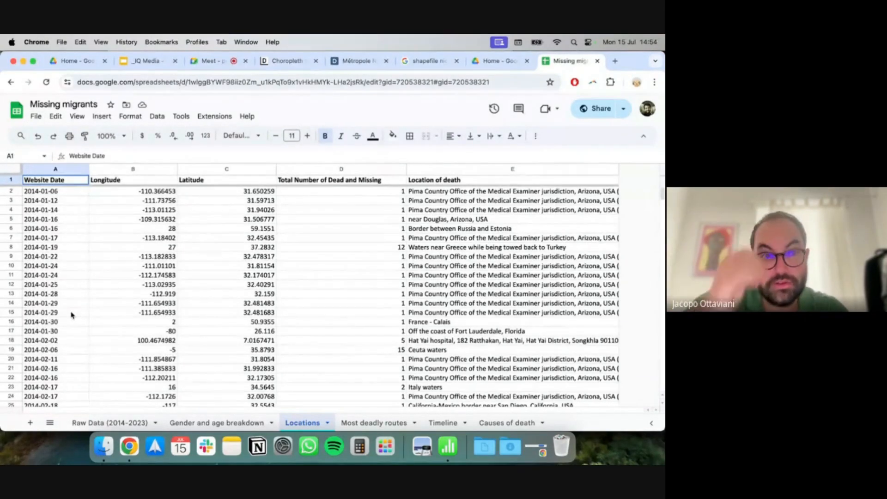
{"action": "left_click_drag", "start_coordinate": [119, 170], "coordinate": [199, 168]}
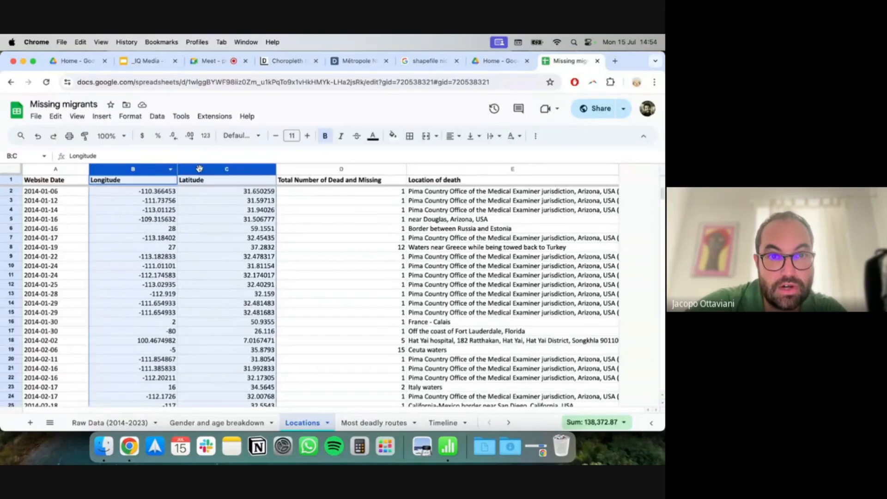
{"action": "left_click", "coordinate": [392, 136]}
{"action": "left_click", "coordinate": [429, 182]}
{"action": "left_click", "coordinate": [227, 266]}
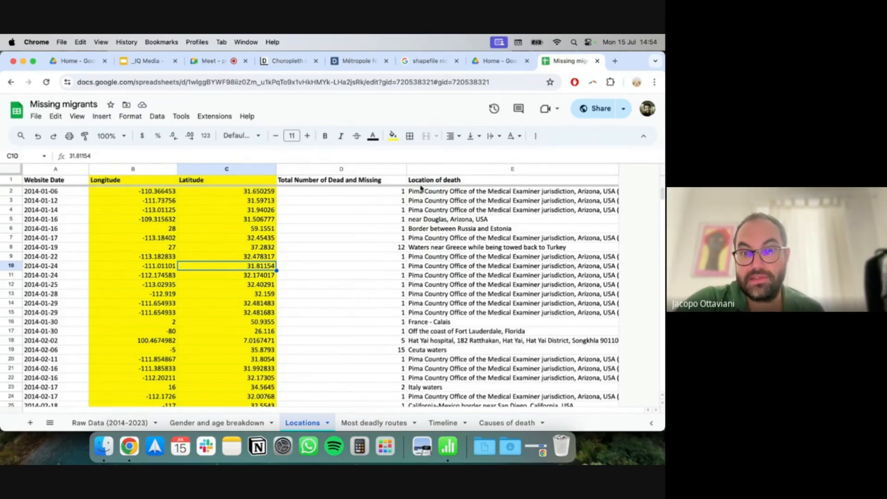
- Examine the Total Number of Dead and Missing column, including its row 8 value and its header
{"action": "left_click", "coordinate": [383, 263]}
{"action": "left_click", "coordinate": [391, 249]}
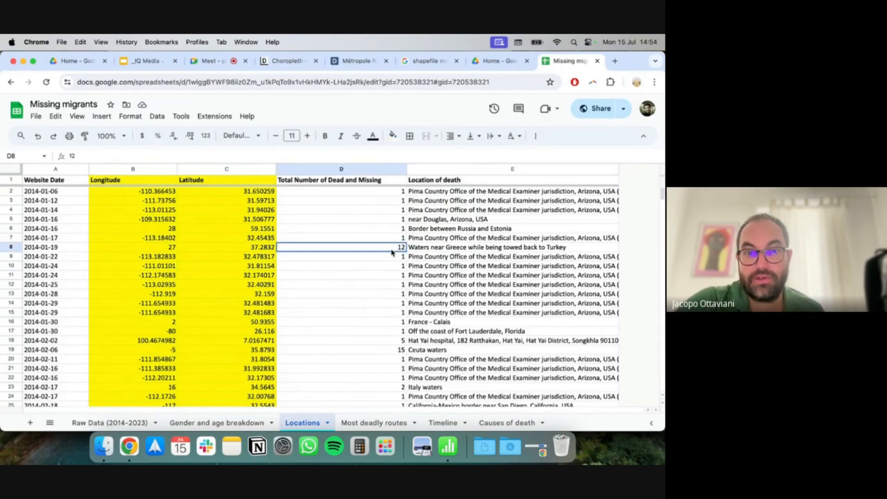
{"action": "left_click", "coordinate": [345, 183]}
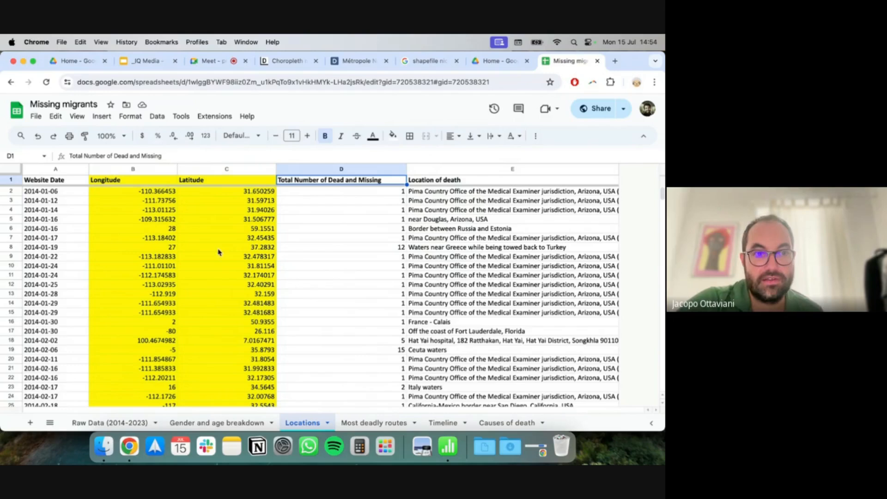
- Download the Locations sheet as a comma-separated values (.csv) file
{"action": "left_click", "coordinate": [119, 179]}
{"action": "left_click", "coordinate": [37, 117]}
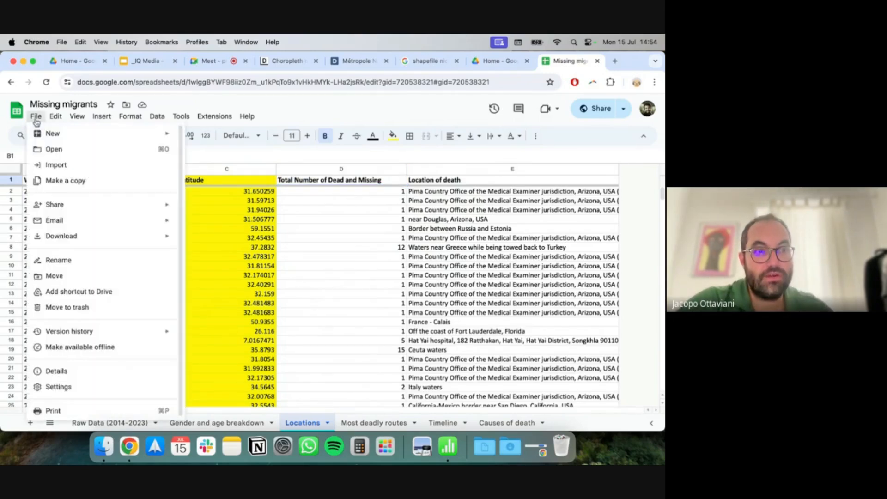
{"action": "mouse_move", "coordinate": [105, 237]}
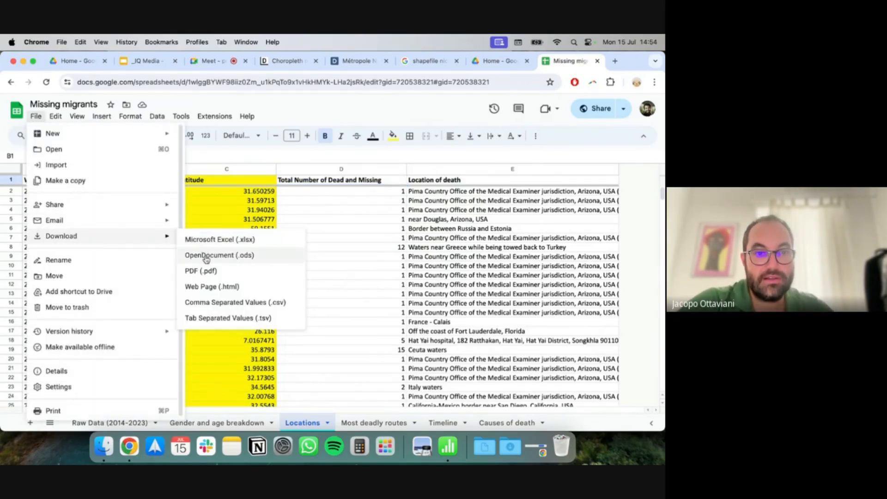
{"action": "left_click", "coordinate": [212, 309]}
- Copy the spreadsheet's link and send it in the Google Meet in-call messages
{"action": "left_click", "coordinate": [162, 82]}
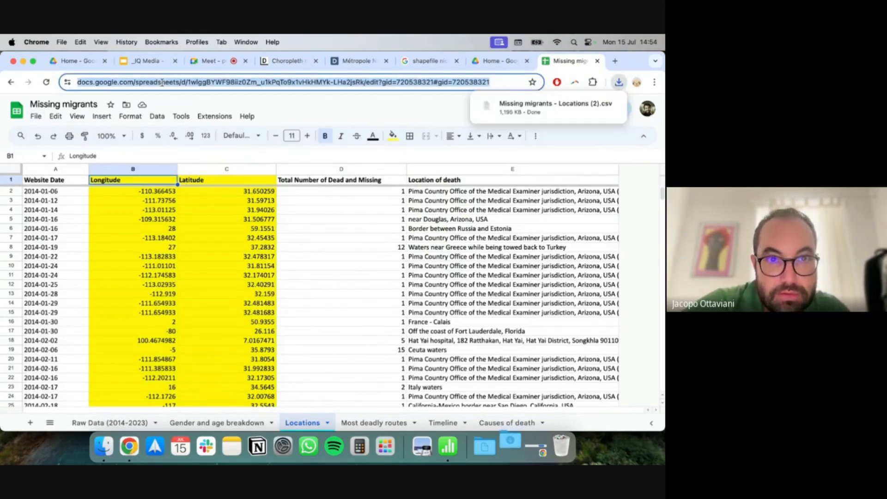
{"action": "left_click", "coordinate": [211, 61]}
{"action": "left_click", "coordinate": [530, 347]}
{"action": "key", "text": "super+v"}
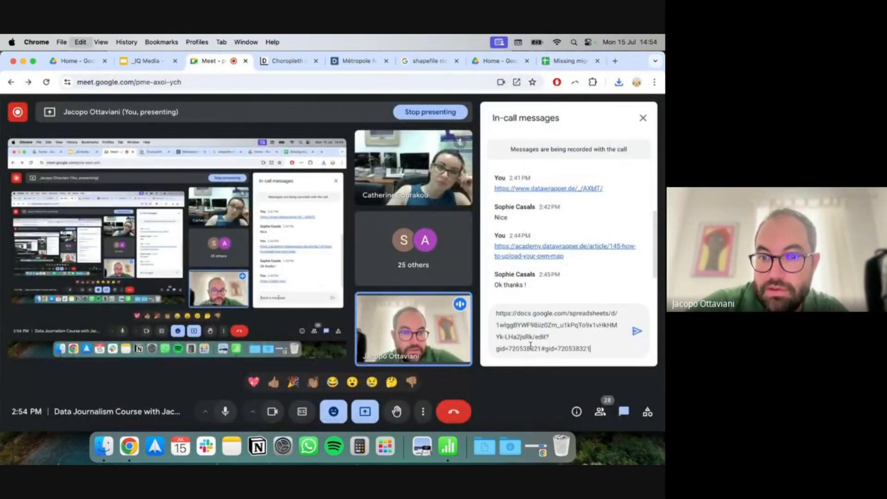
{"action": "key", "text": "Return"}
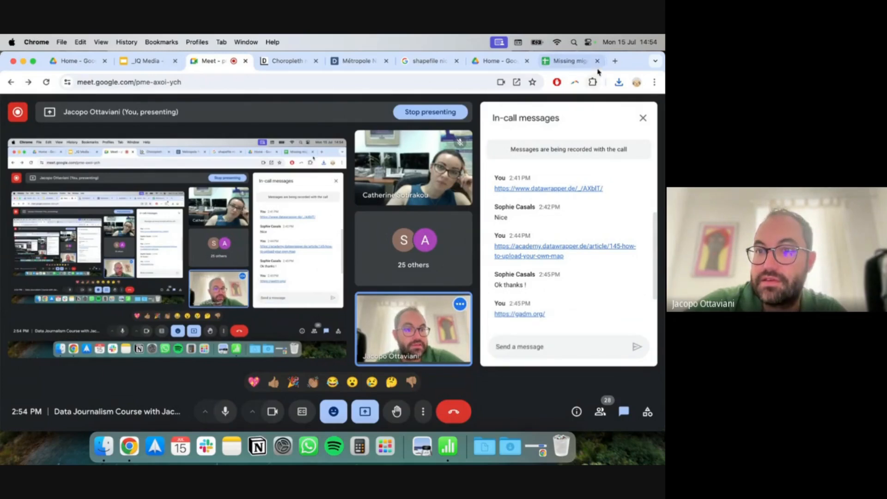
- Return to the Missing migrants spreadsheet and check the Downloads folder for the exported CSV file
{"action": "left_click", "coordinate": [566, 62]}
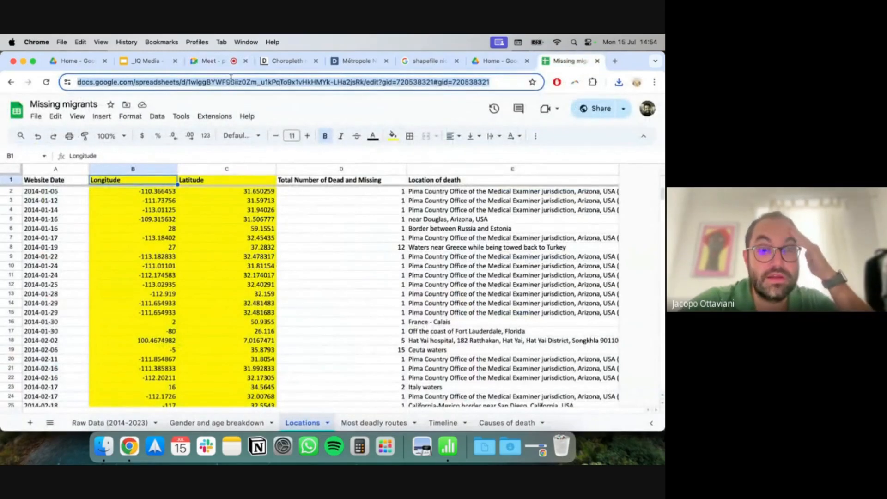
{"action": "left_click", "coordinate": [510, 446]}
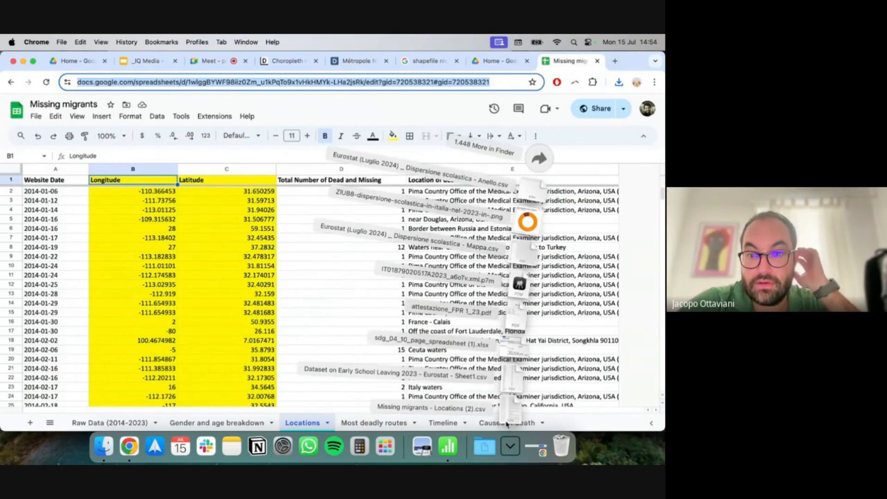
{"action": "left_click", "coordinate": [503, 450]}
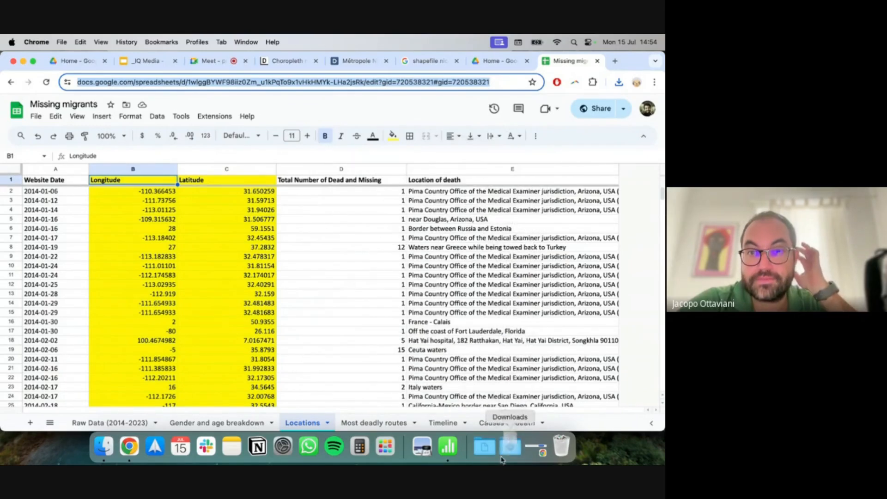
- Switch to the other Chrome profile, close the Missing Migrants downloads page and bring up the Datawrapper map page
{"action": "left_click", "coordinate": [636, 81]}
{"action": "left_click", "coordinate": [536, 327]}
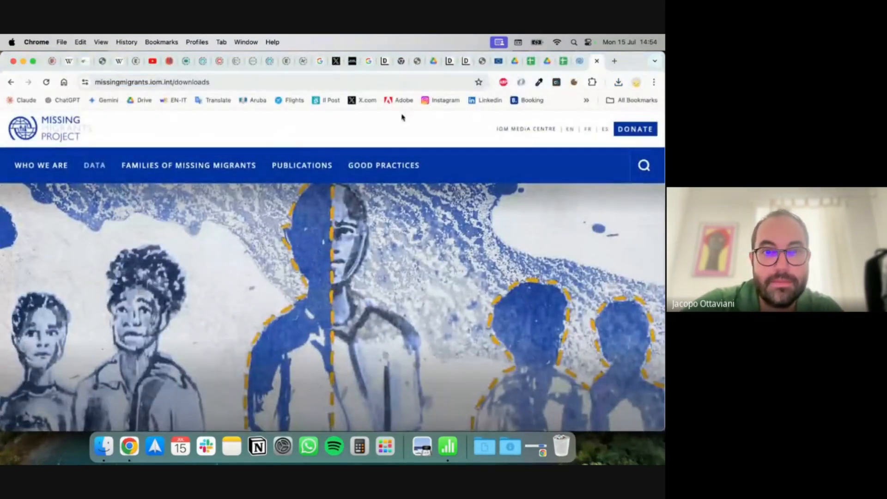
{"action": "left_click", "coordinate": [596, 61]}
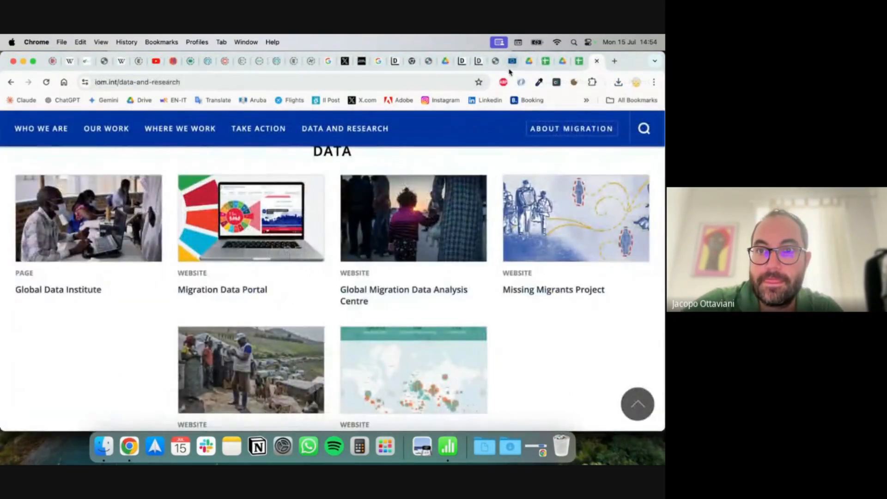
{"action": "left_click", "coordinate": [463, 62]}
- Create a new symbol map in Datawrapper based on the World map and proceed to adding data
{"action": "mouse_move", "coordinate": [495, 143]}
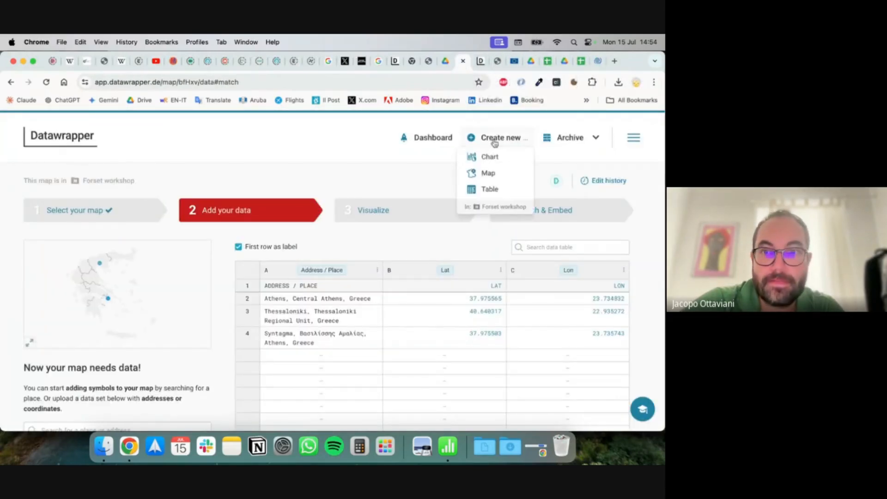
{"action": "left_click", "coordinate": [488, 173]}
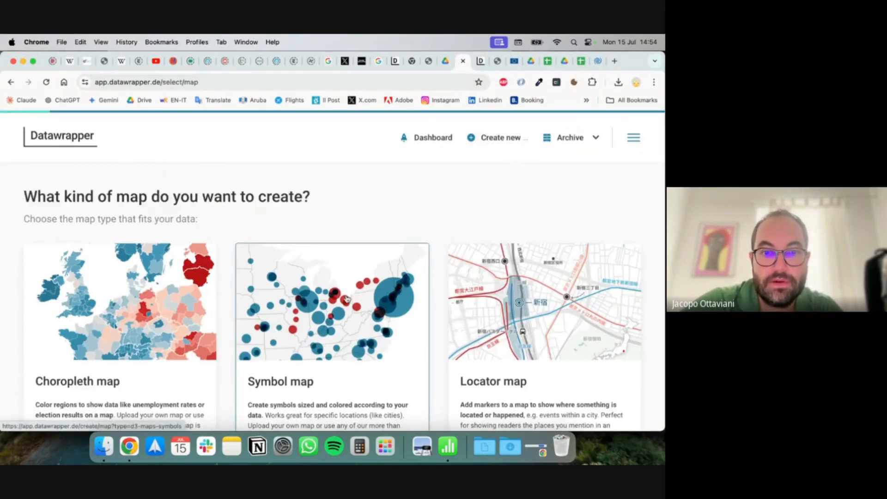
{"action": "left_click", "coordinate": [267, 290]}
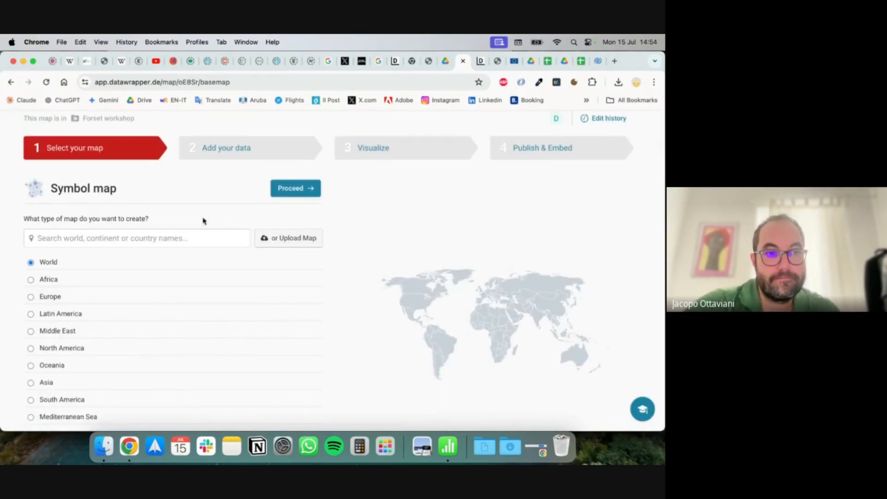
{"action": "scroll", "coordinate": [287, 231], "scroll_direction": "down", "scroll_amount": 2}
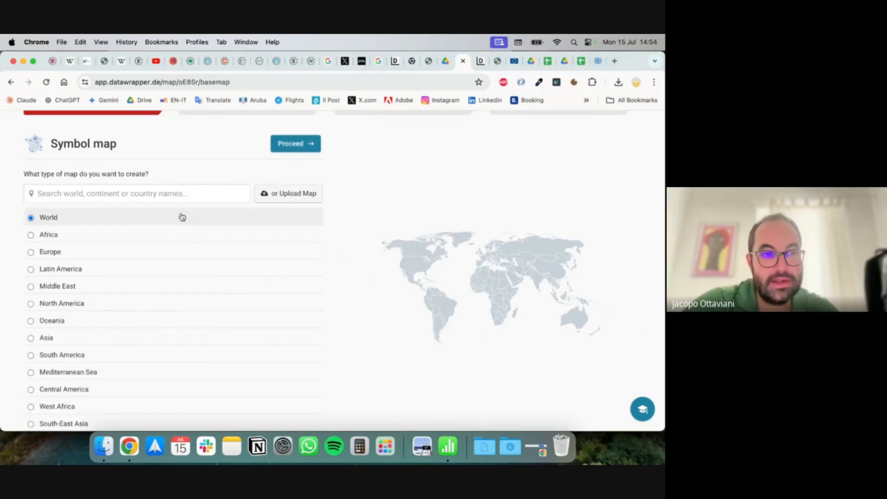
{"action": "left_click", "coordinate": [307, 143]}
- Upload the file Missing migrants - Locations (2).csv from Downloads as the symbol map's data
{"action": "scroll", "coordinate": [175, 270], "scroll_direction": "down", "scroll_amount": 3}
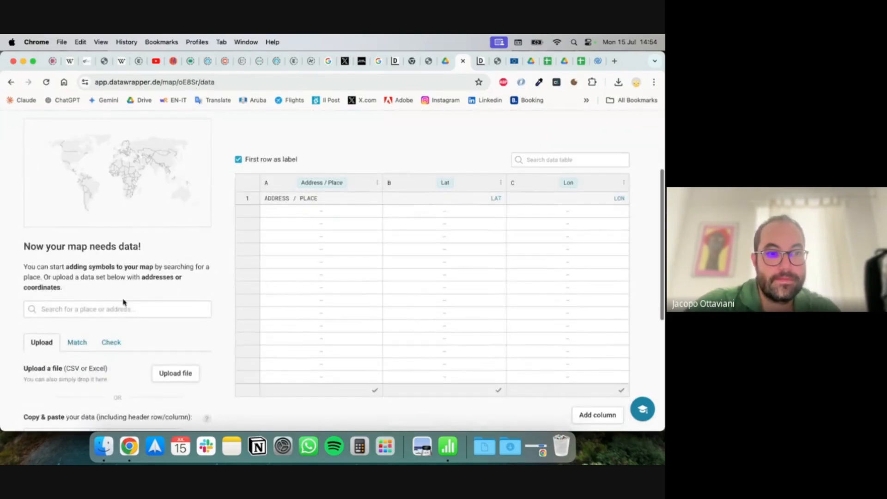
{"action": "scroll", "coordinate": [181, 327], "scroll_direction": "down", "scroll_amount": 2}
{"action": "left_click", "coordinate": [181, 332]}
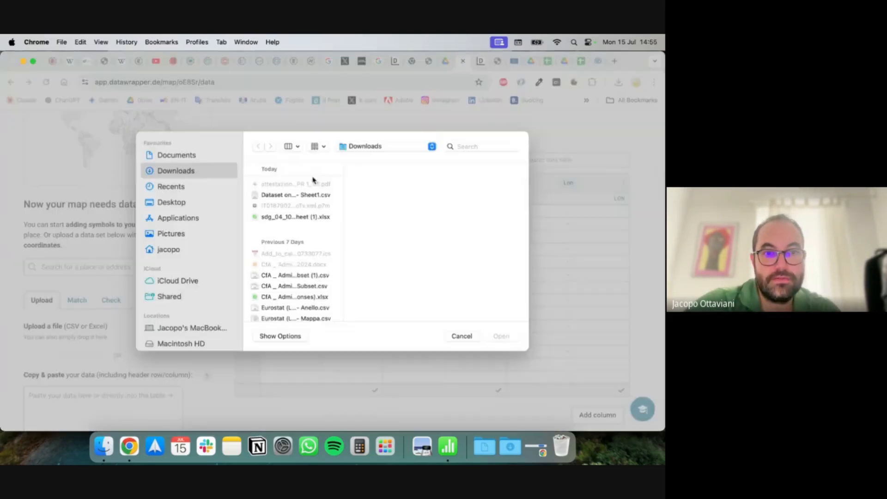
{"action": "left_click", "coordinate": [272, 196]}
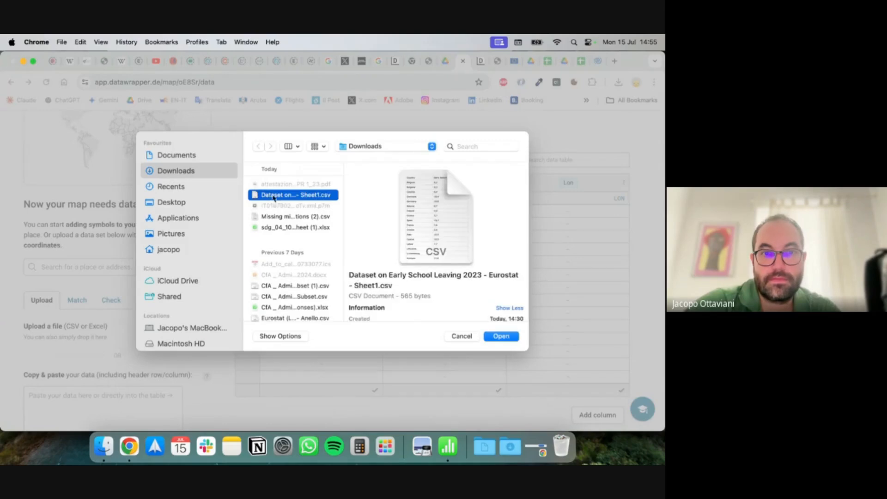
{"action": "left_click", "coordinate": [283, 218]}
{"action": "left_click", "coordinate": [508, 336]}
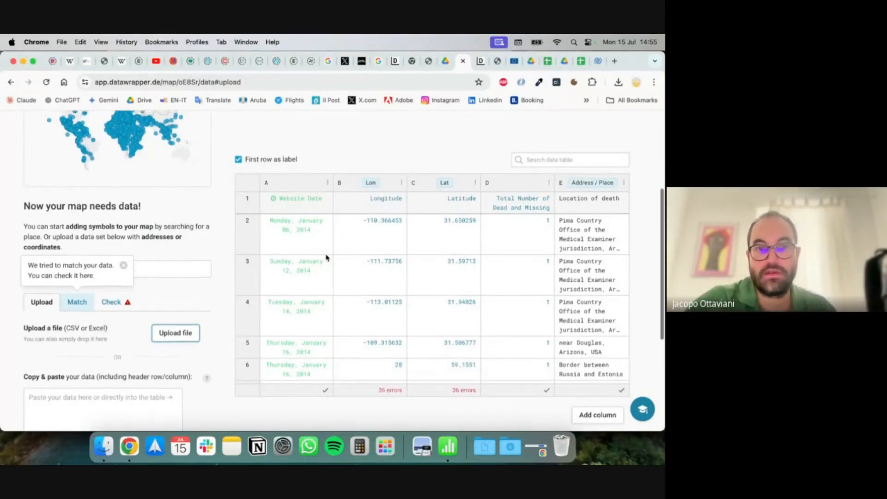
- Review the world map preview and the imported longitude, latitude and death count rows in the data table
{"action": "scroll", "coordinate": [325, 257], "scroll_direction": "up", "scroll_amount": 5}
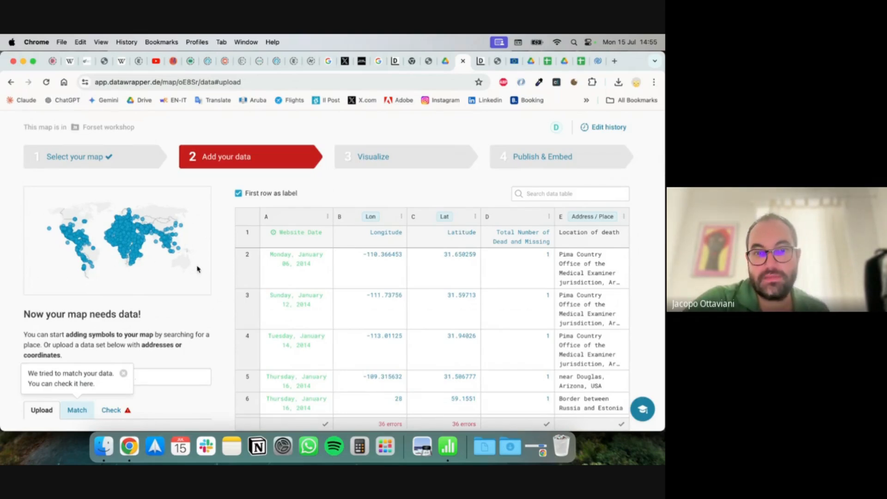
{"action": "scroll", "coordinate": [389, 299], "scroll_direction": "down", "scroll_amount": 10}
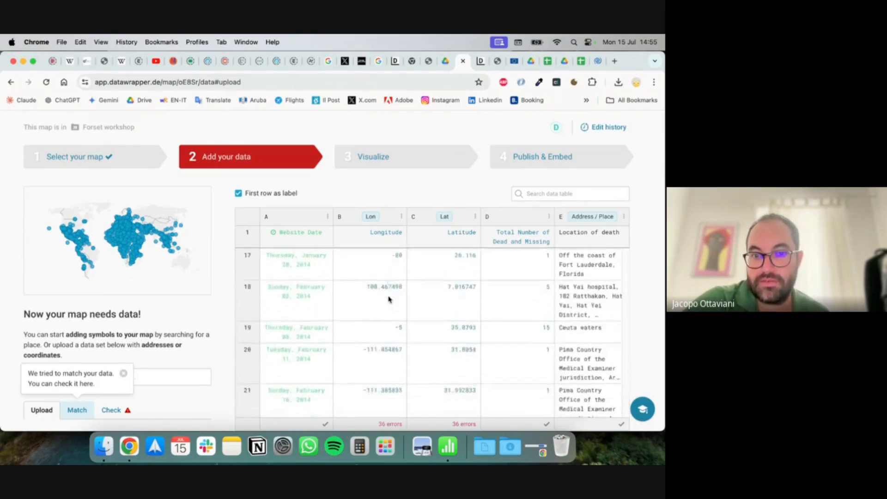
{"action": "scroll", "coordinate": [388, 299], "scroll_direction": "down", "scroll_amount": 10}
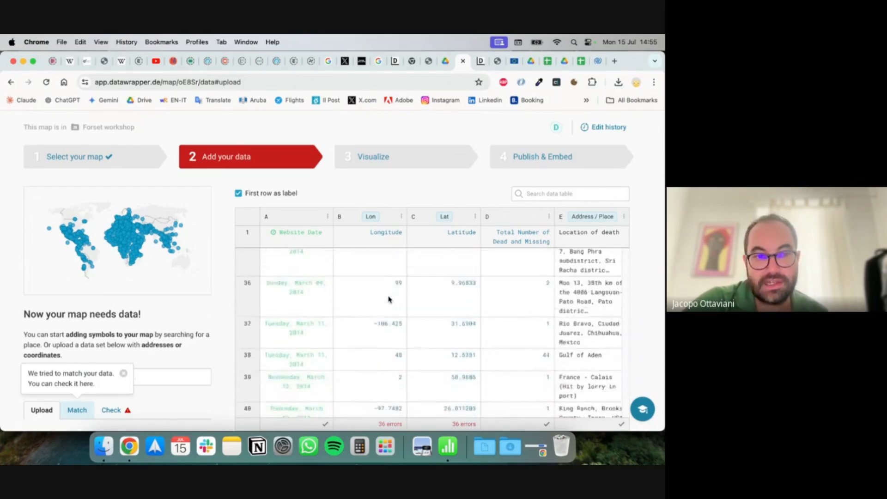
{"action": "scroll", "coordinate": [388, 298], "scroll_direction": "up", "scroll_amount": 15}
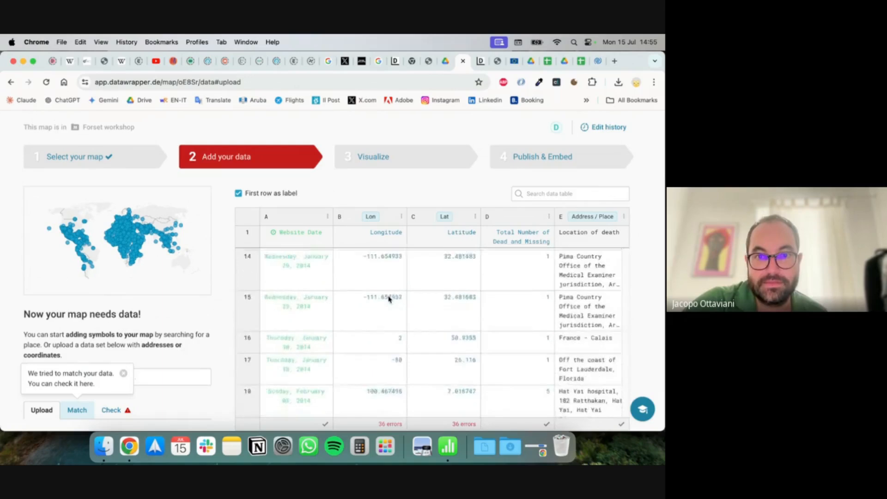
{"action": "scroll", "coordinate": [389, 298], "scroll_direction": "up", "scroll_amount": 5}
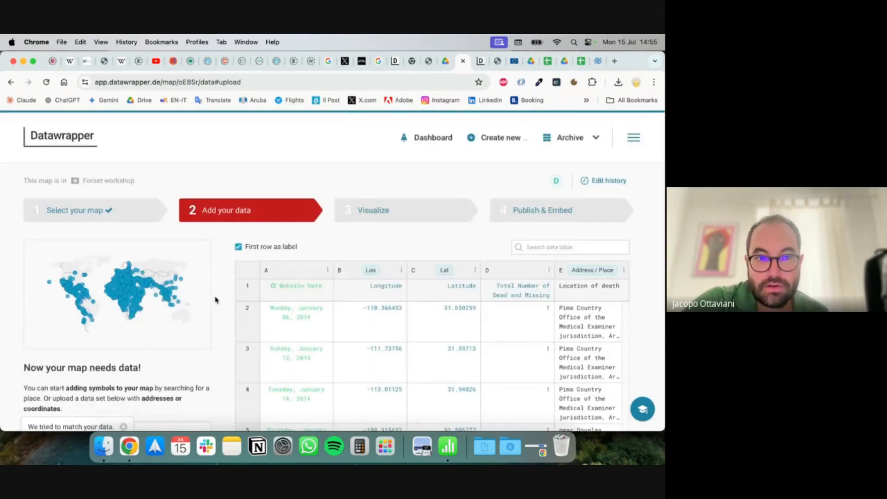
{"action": "scroll", "coordinate": [216, 301], "scroll_direction": "down", "scroll_amount": 4}
{"action": "scroll", "coordinate": [216, 301], "scroll_direction": "up", "scroll_amount": 3}
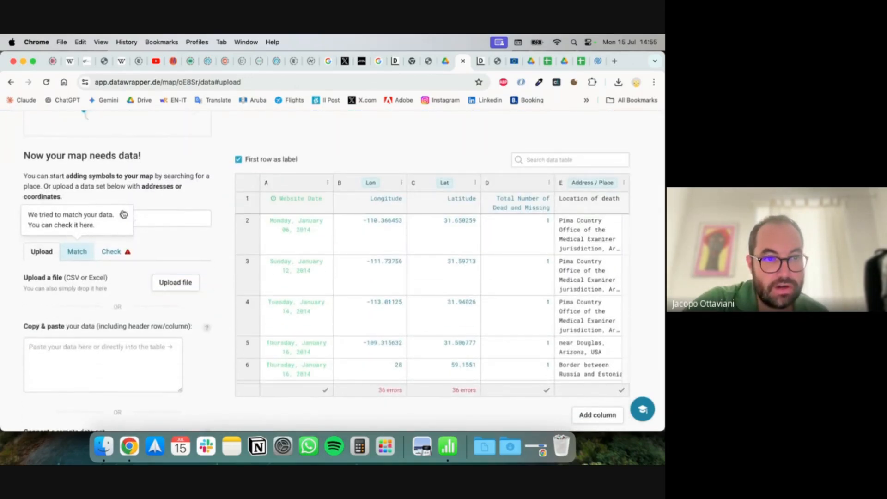
- Dismiss the matching hint and review the column assignments for latitude, longitude, symbol size and symbol color against the data table
{"action": "left_click", "coordinate": [122, 213]}
{"action": "left_click", "coordinate": [77, 252]}
{"action": "scroll", "coordinate": [122, 315], "scroll_direction": "down", "scroll_amount": 6}
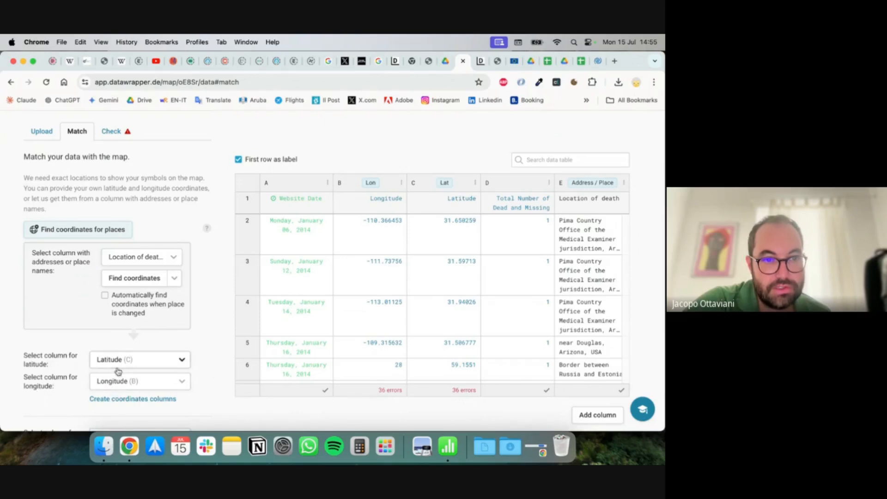
{"action": "scroll", "coordinate": [39, 306], "scroll_direction": "down", "scroll_amount": 1}
{"action": "scroll", "coordinate": [39, 306], "scroll_direction": "down", "scroll_amount": 3}
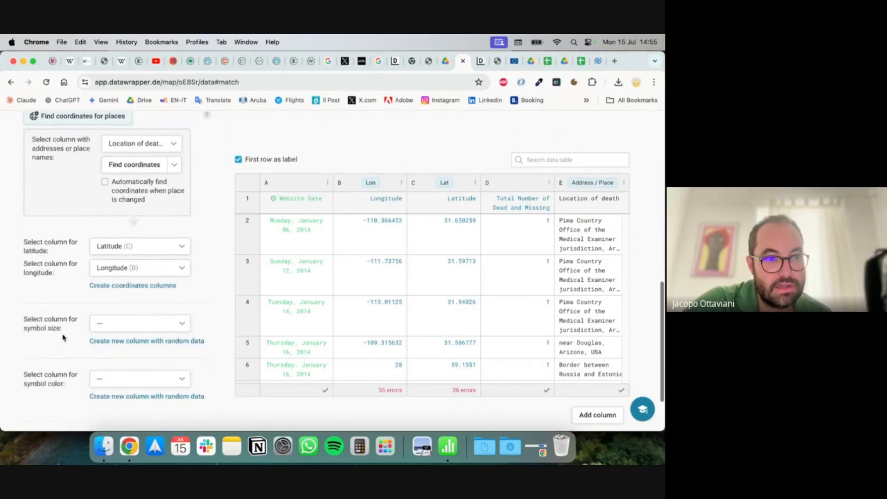
{"action": "scroll", "coordinate": [65, 333], "scroll_direction": "up", "scroll_amount": 1}
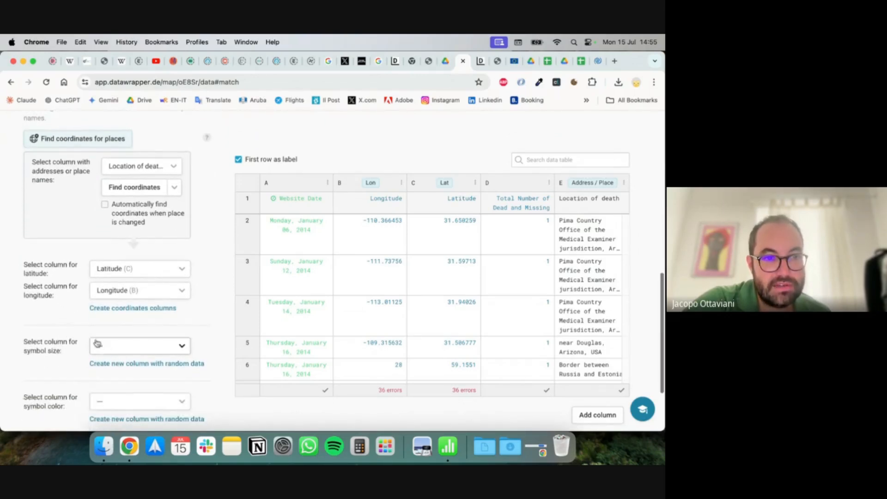
{"action": "scroll", "coordinate": [60, 277], "scroll_direction": "up", "scroll_amount": 6}
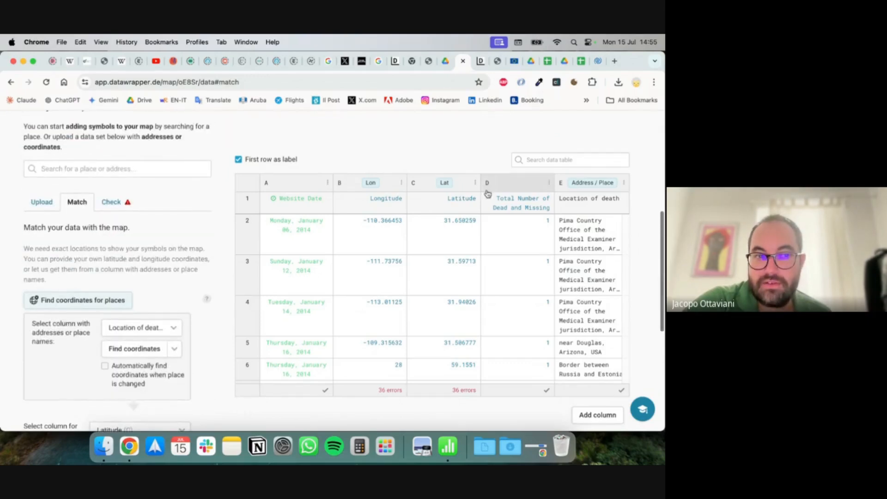
{"action": "scroll", "coordinate": [488, 193], "scroll_direction": "up", "scroll_amount": 6}
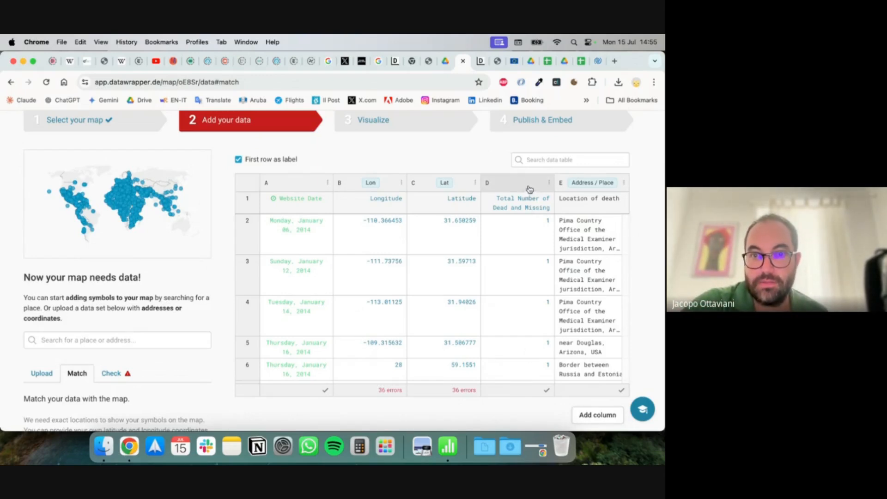
{"action": "scroll", "coordinate": [187, 301], "scroll_direction": "down", "scroll_amount": 10}
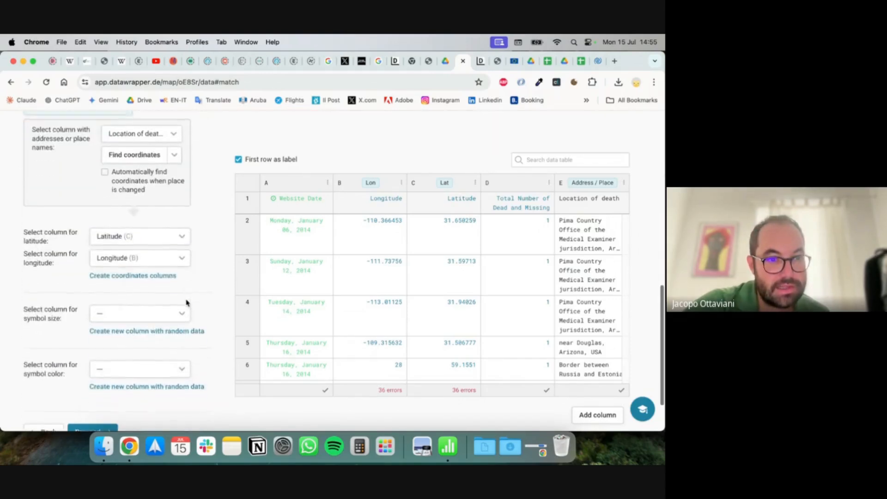
- Assign the Total Number of Dead and Missing column to the symbol size and proceed to the data check
{"action": "left_click", "coordinate": [180, 315]}
{"action": "left_click", "coordinate": [147, 403]}
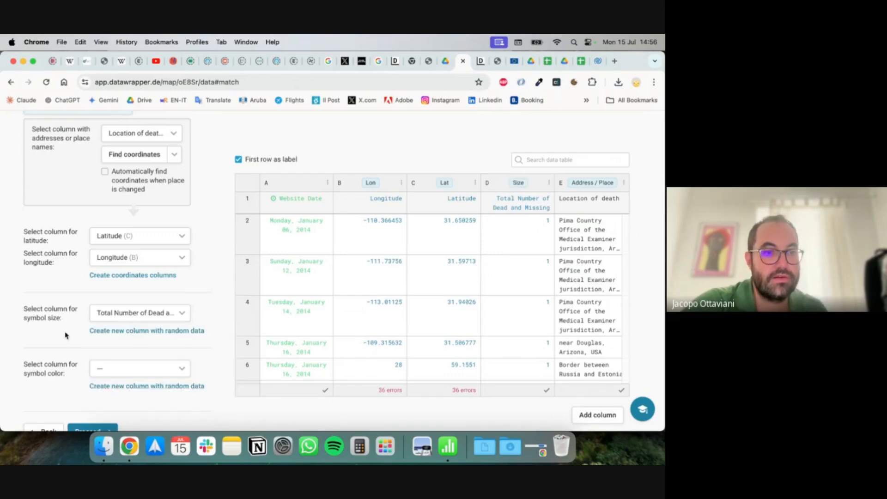
{"action": "scroll", "coordinate": [65, 335], "scroll_direction": "up", "scroll_amount": 10}
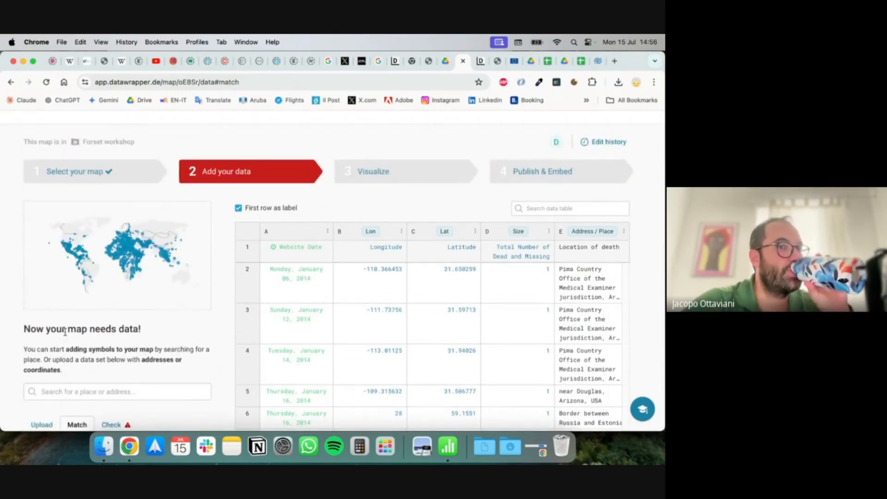
{"action": "scroll", "coordinate": [66, 333], "scroll_direction": "down", "scroll_amount": 5}
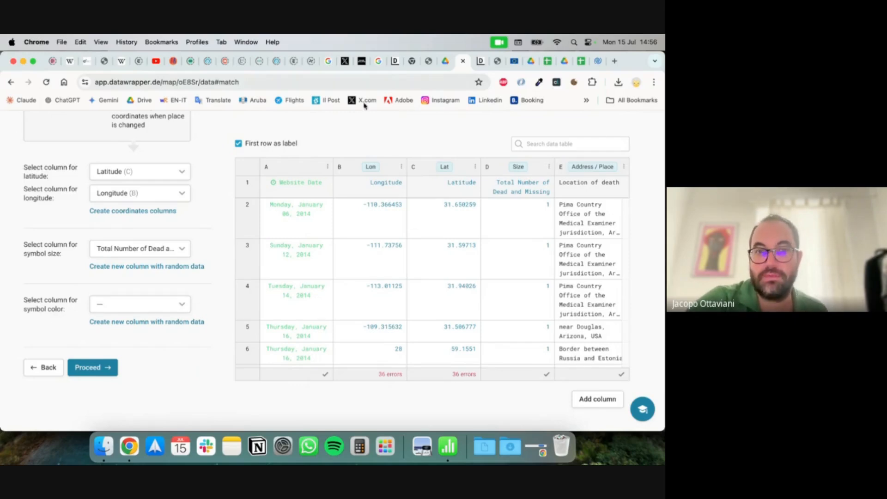
{"action": "left_click", "coordinate": [101, 369]}
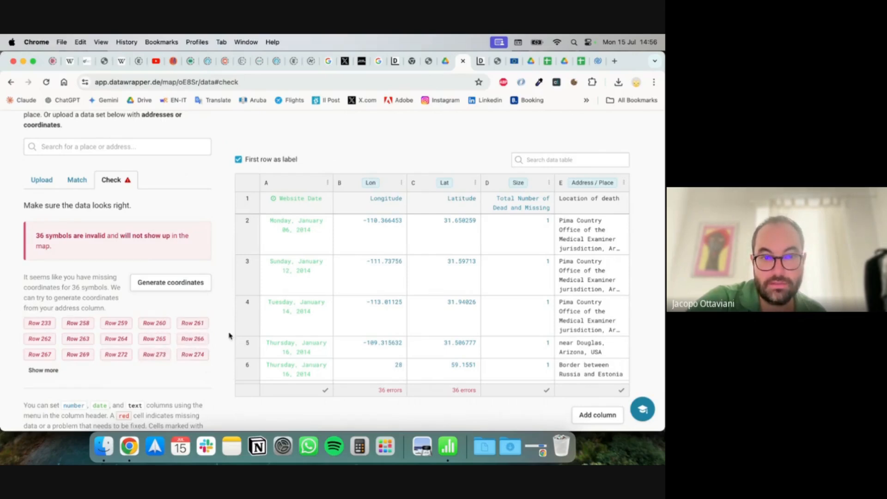
- Review the flagged rows with missing coordinates in the data table and proceed to visualizing the map
{"action": "scroll", "coordinate": [378, 322], "scroll_direction": "down", "scroll_amount": 10}
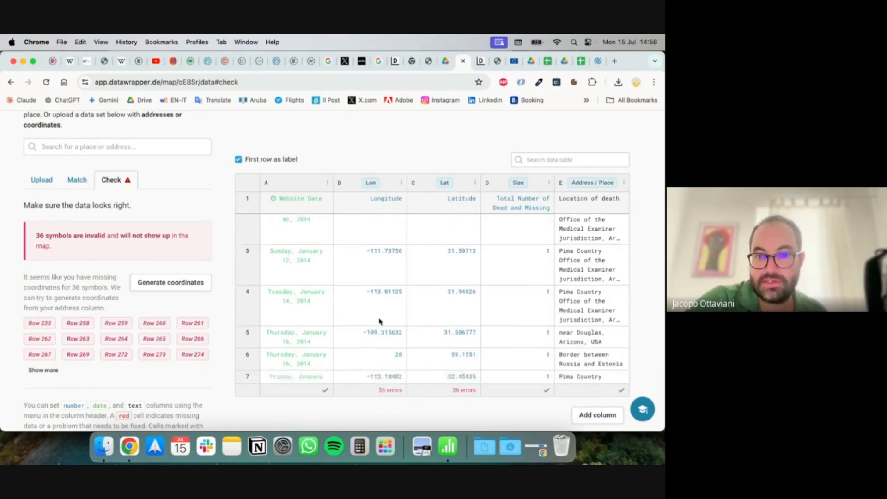
{"action": "scroll", "coordinate": [379, 322], "scroll_direction": "down", "scroll_amount": 20}
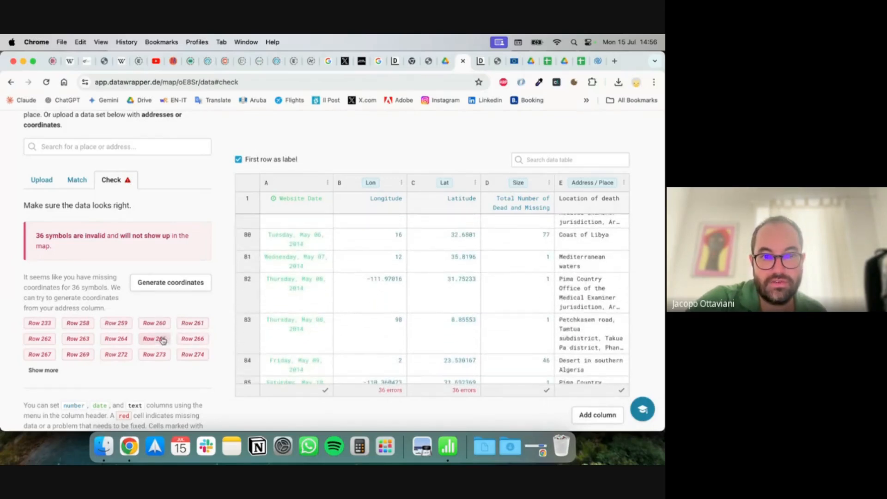
{"action": "left_click", "coordinate": [199, 340]}
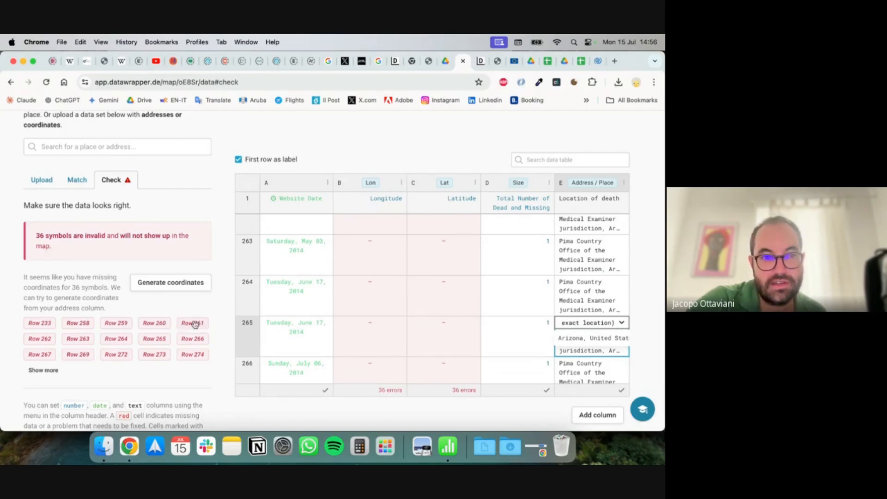
{"action": "left_click", "coordinate": [160, 310]}
{"action": "scroll", "coordinate": [161, 310], "scroll_direction": "down", "scroll_amount": 5}
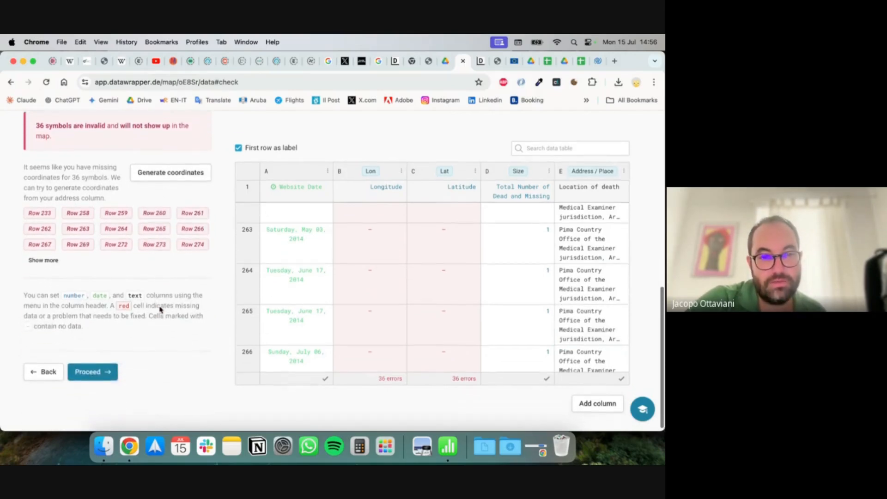
{"action": "left_click", "coordinate": [111, 373]}
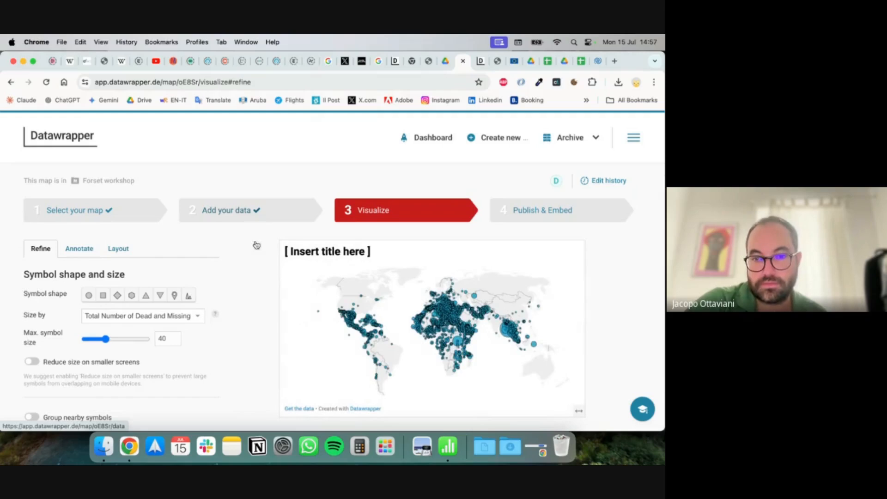
- Review the symbol and color settings and make the map zoomable
{"action": "scroll", "coordinate": [262, 279], "scroll_direction": "down", "scroll_amount": 2}
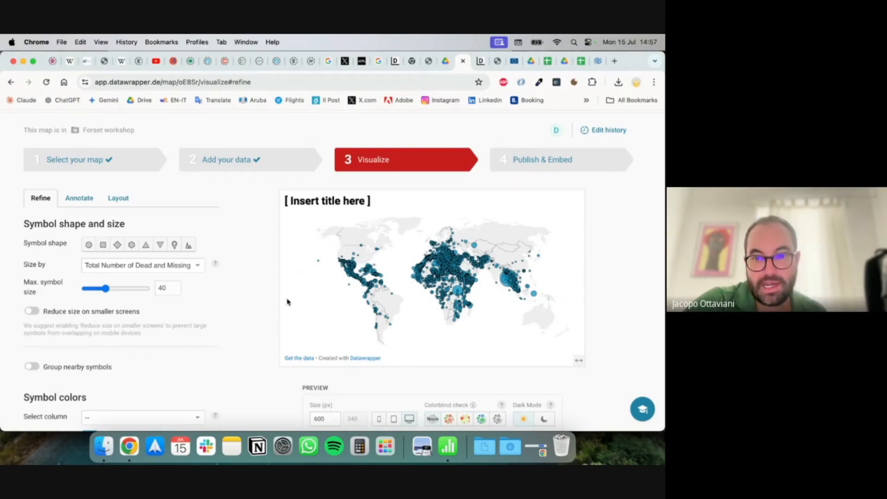
{"action": "scroll", "coordinate": [126, 329], "scroll_direction": "down", "scroll_amount": 6}
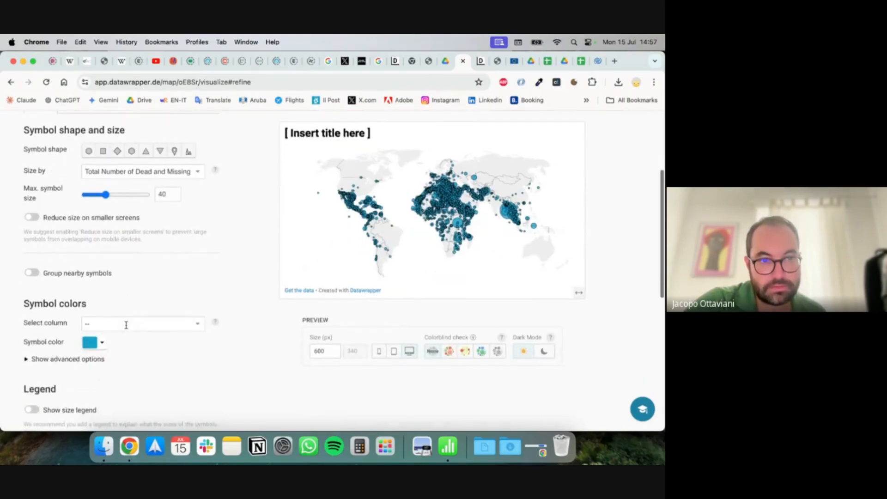
{"action": "scroll", "coordinate": [126, 328], "scroll_direction": "down", "scroll_amount": 2}
{"action": "scroll", "coordinate": [126, 327], "scroll_direction": "up", "scroll_amount": 5}
{"action": "scroll", "coordinate": [127, 327], "scroll_direction": "down", "scroll_amount": 5}
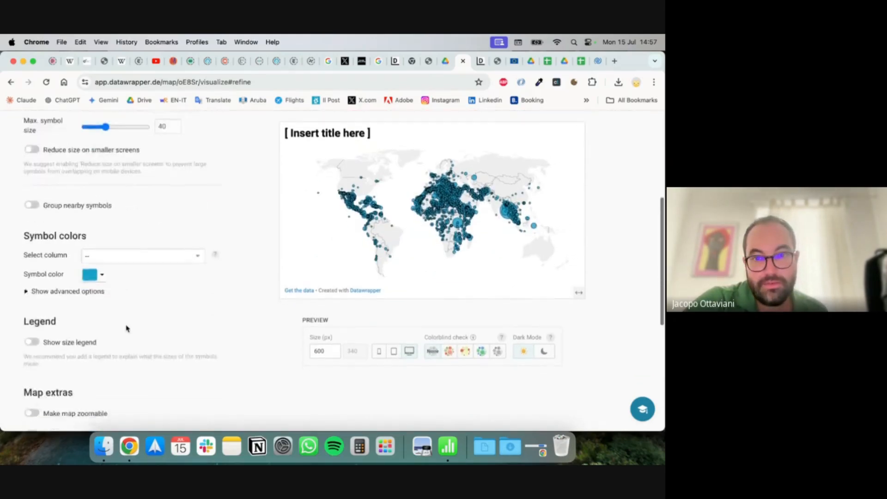
{"action": "left_click", "coordinate": [31, 352]}
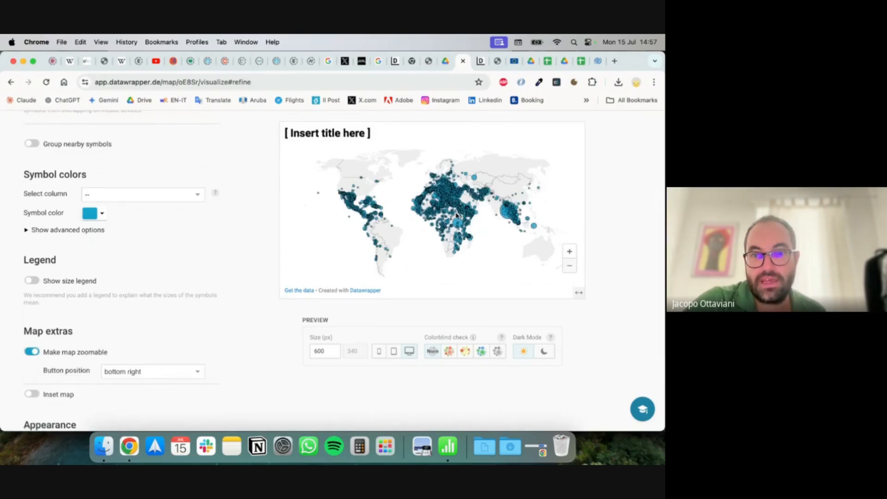
- Zoom the map preview in on the Mediterranean and examine the symbols off North Africa
{"action": "double_click", "coordinate": [457, 216]}
{"action": "left_click", "coordinate": [570, 252]}
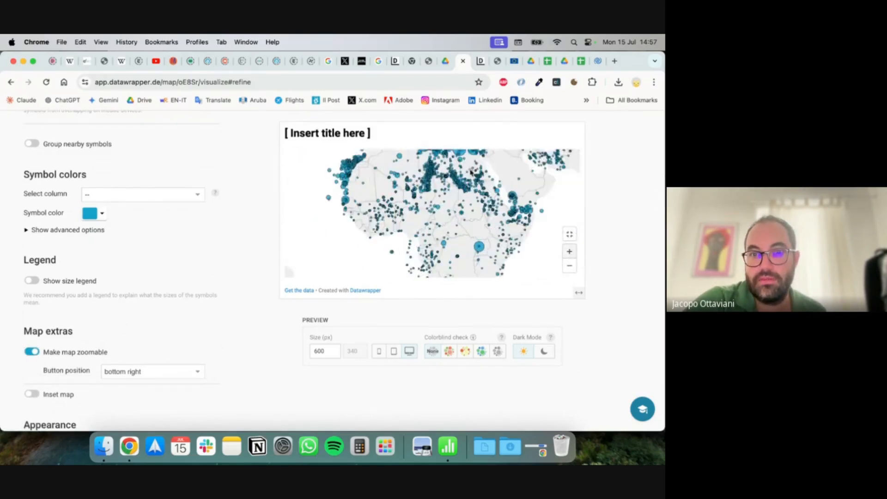
{"action": "left_click_drag", "start_coordinate": [497, 167], "coordinate": [490, 236]}
{"action": "left_click", "coordinate": [572, 254]}
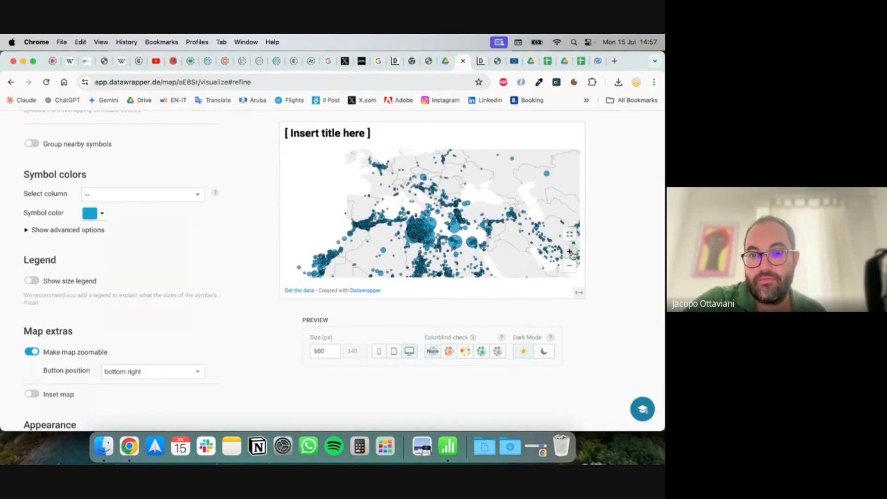
{"action": "left_click_drag", "start_coordinate": [483, 217], "coordinate": [505, 173]}
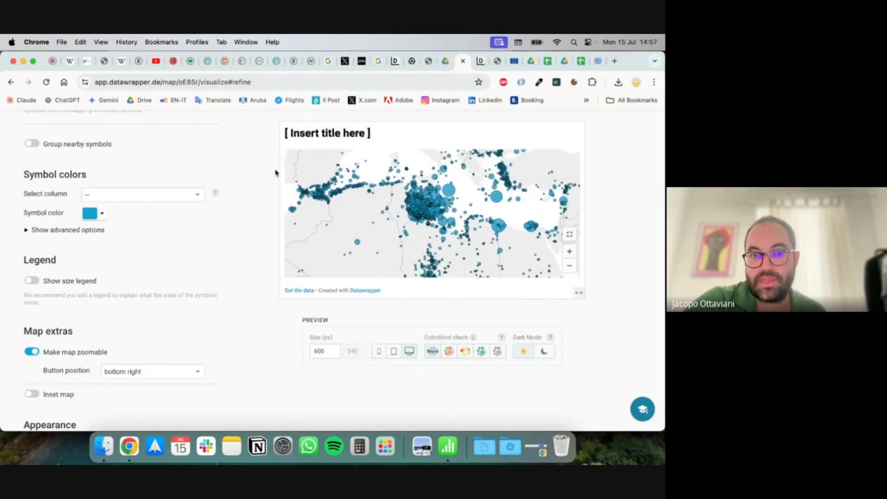
- Widen the map preview to 612 px and reframe it on Europe, the Mediterranean and North Africa
{"action": "left_click_drag", "start_coordinate": [580, 293], "coordinate": [584, 341]}
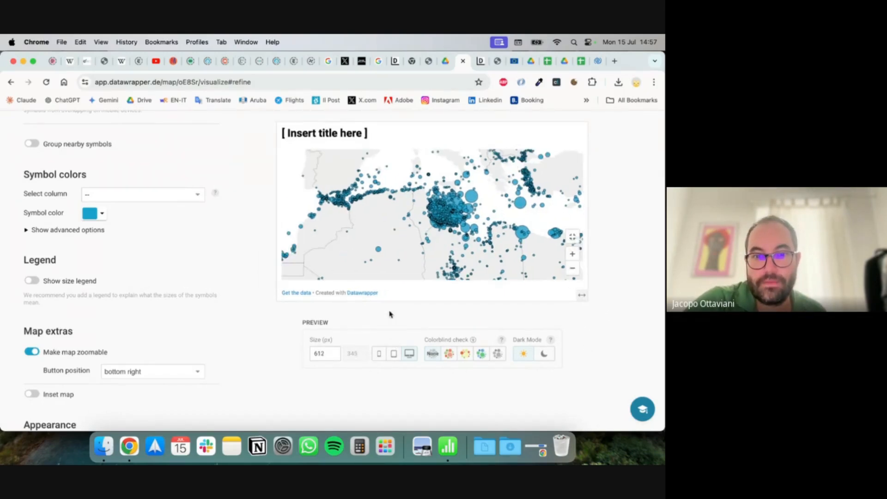
{"action": "left_click_drag", "start_coordinate": [399, 201], "coordinate": [385, 232]}
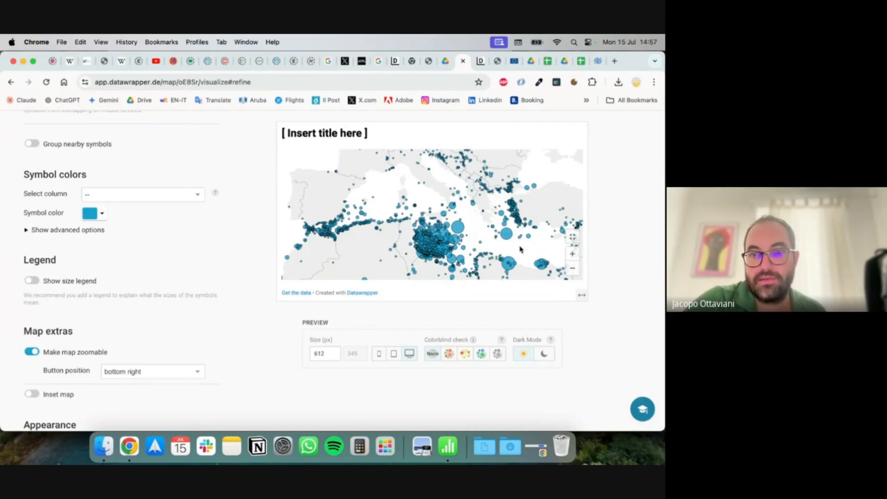
{"action": "left_click_drag", "start_coordinate": [522, 250], "coordinate": [494, 250]}
{"action": "left_click_drag", "start_coordinate": [366, 252], "coordinate": [396, 239]}
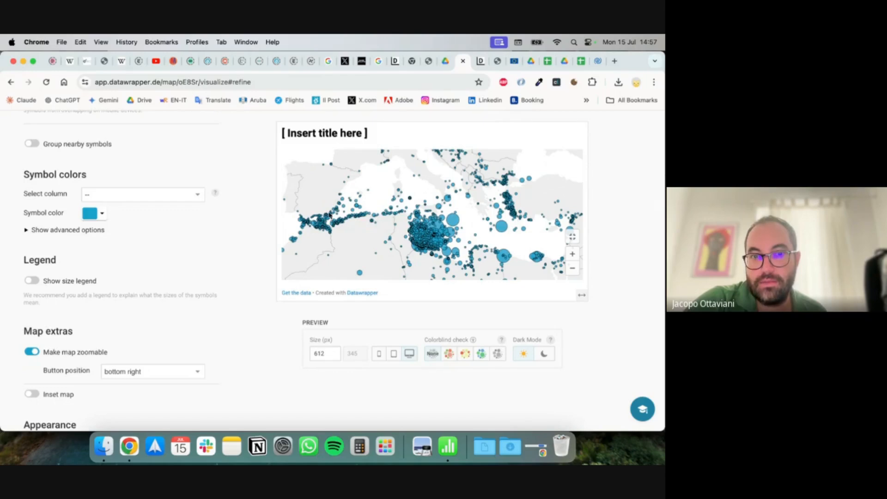
{"action": "left_click", "coordinate": [573, 268]}
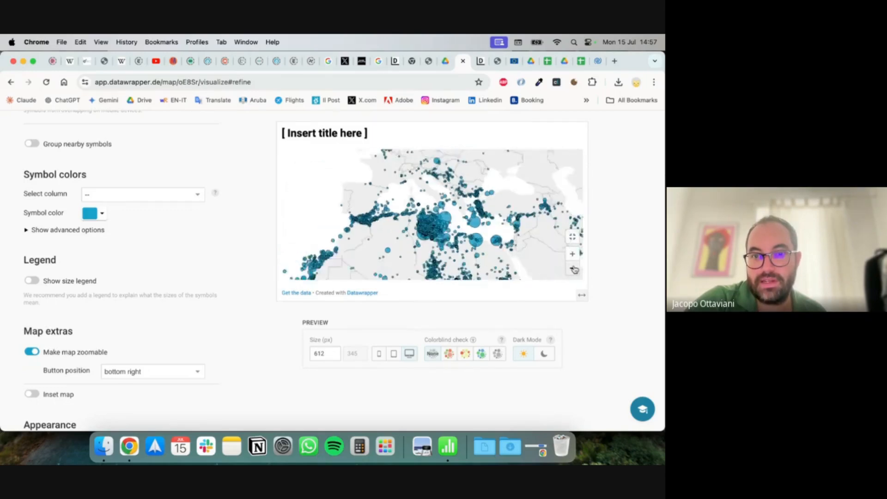
{"action": "left_click", "coordinate": [574, 270]}
{"action": "left_click", "coordinate": [573, 254]}
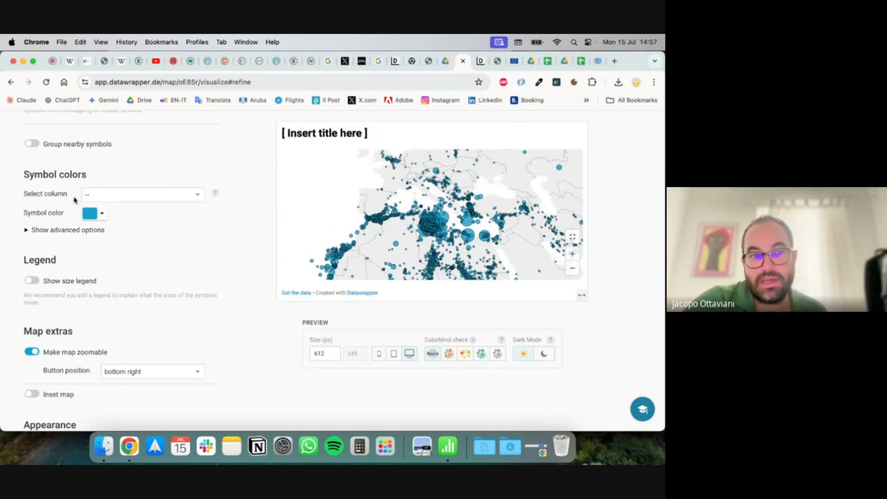
- Set the symbol color to red #c71e1d
{"action": "left_click", "coordinate": [101, 215]}
{"action": "left_click", "coordinate": [106, 246]}
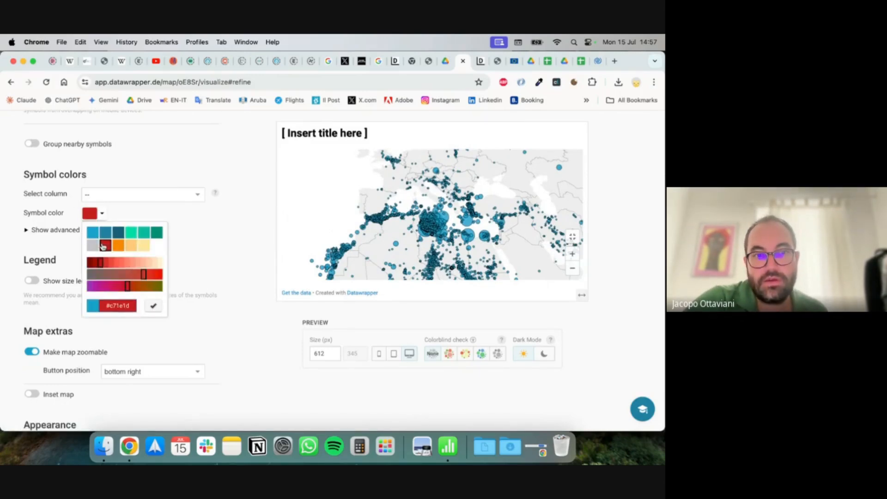
{"action": "left_click", "coordinate": [159, 305]}
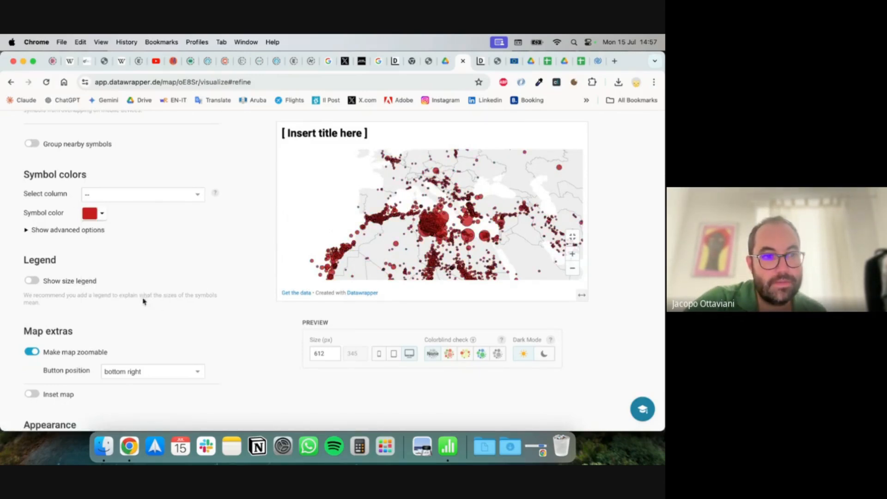
- Group nearby symbols on the map and set the group color to red #c71e1d
{"action": "scroll", "coordinate": [120, 268], "scroll_direction": "up", "scroll_amount": 3}
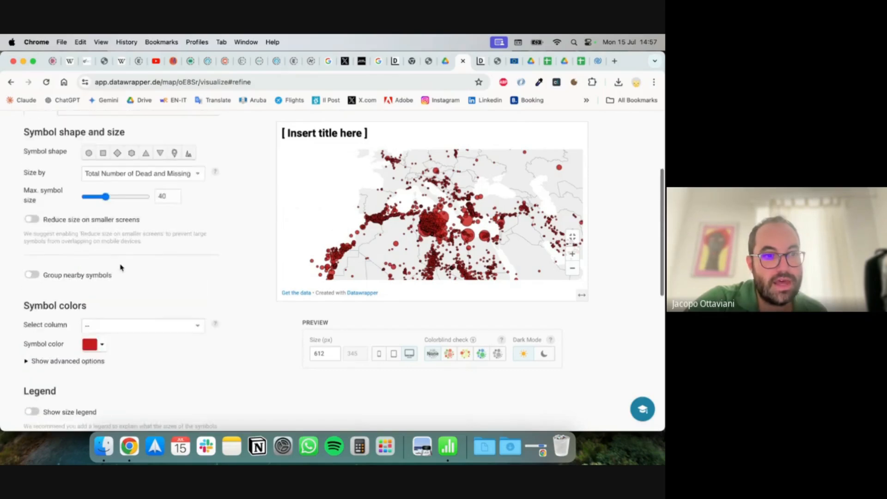
{"action": "left_click", "coordinate": [32, 274]}
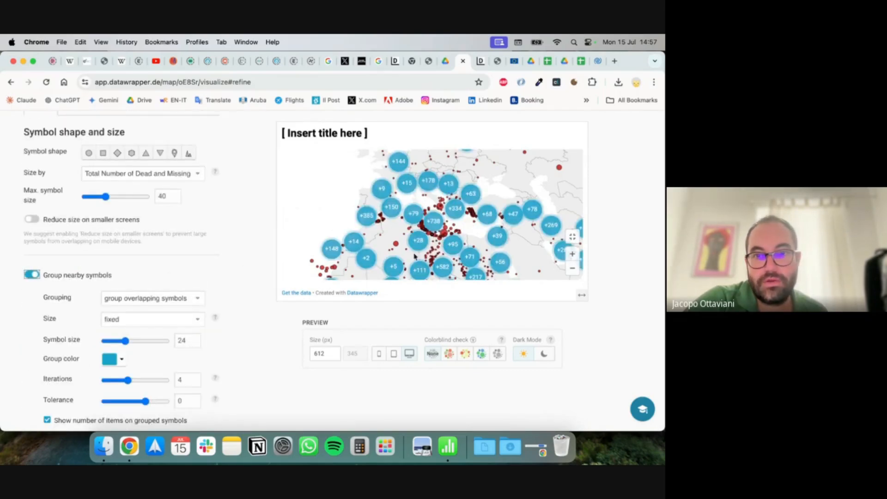
{"action": "left_click", "coordinate": [573, 268]}
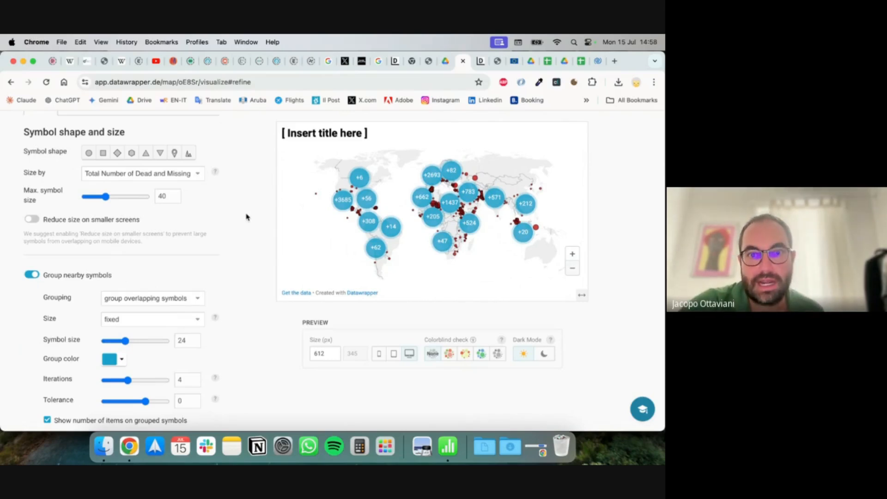
{"action": "left_click", "coordinate": [121, 359]}
{"action": "left_click", "coordinate": [125, 216]}
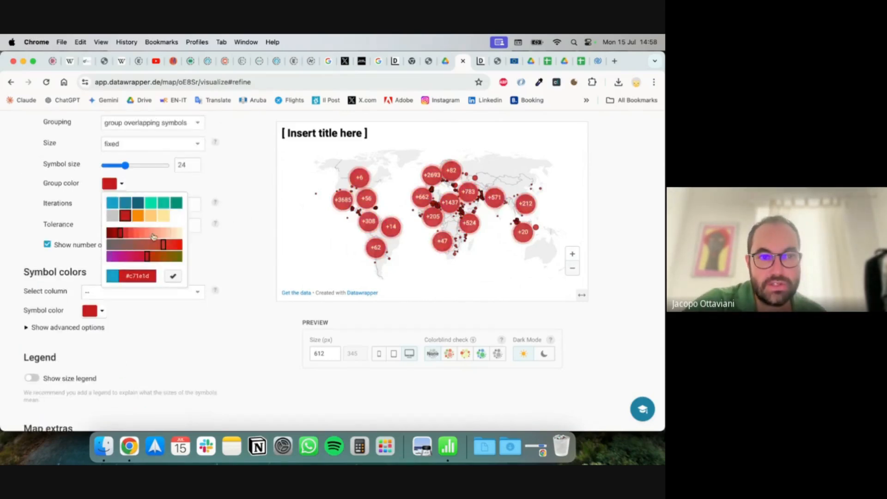
{"action": "left_click", "coordinate": [171, 275]}
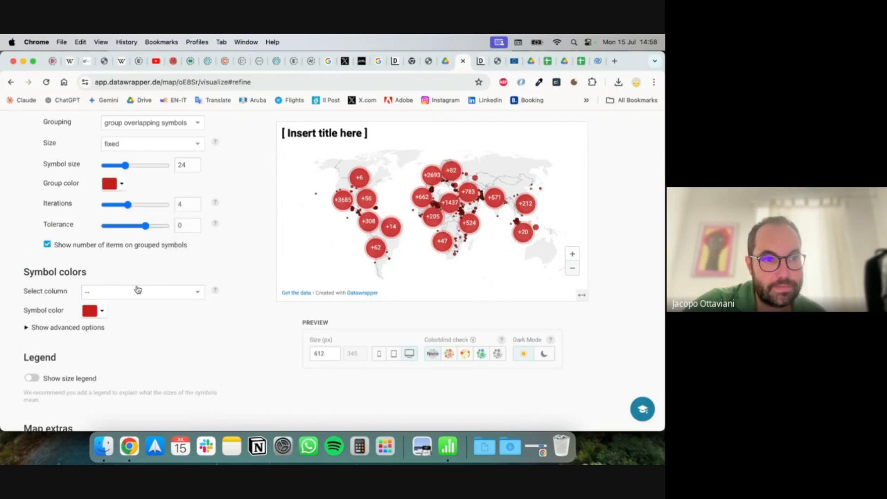
- Show the size legend on the symbol map
{"action": "left_click", "coordinate": [32, 379]}
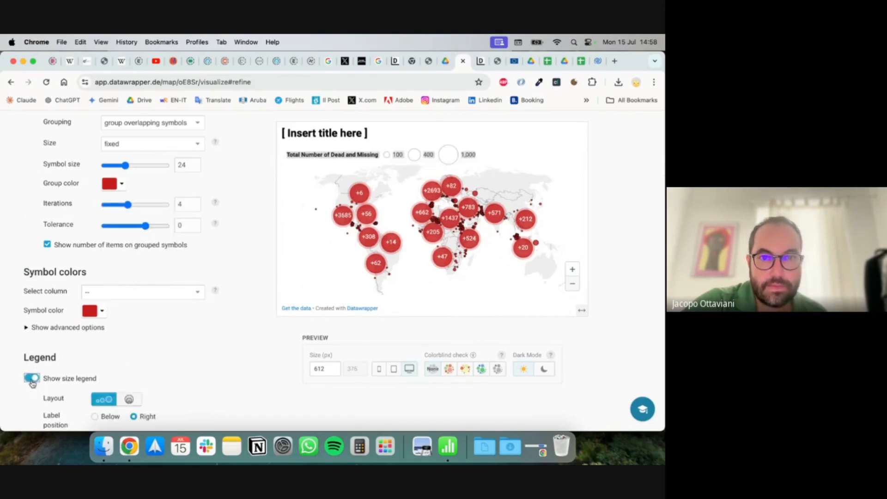
{"action": "left_click", "coordinate": [382, 148]}
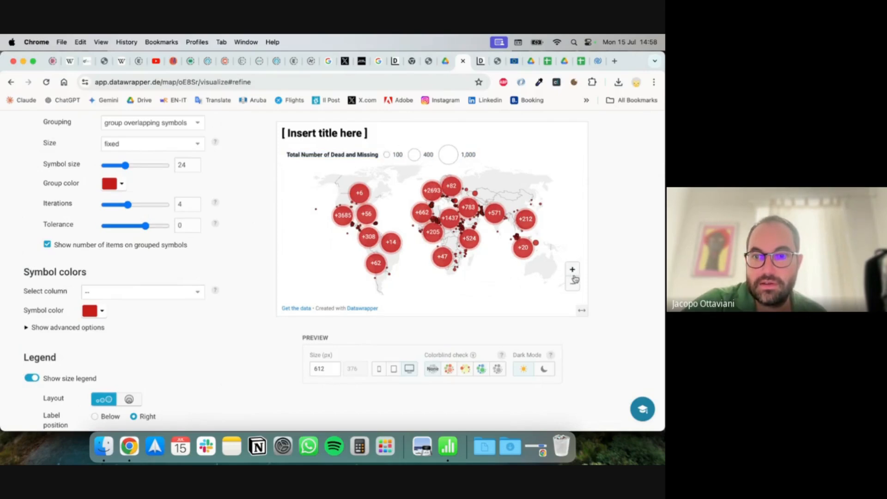
- Examine the grouped symbols around the Mediterranean up close and turn off the grouping of nearby symbols
{"action": "left_click", "coordinate": [431, 191]}
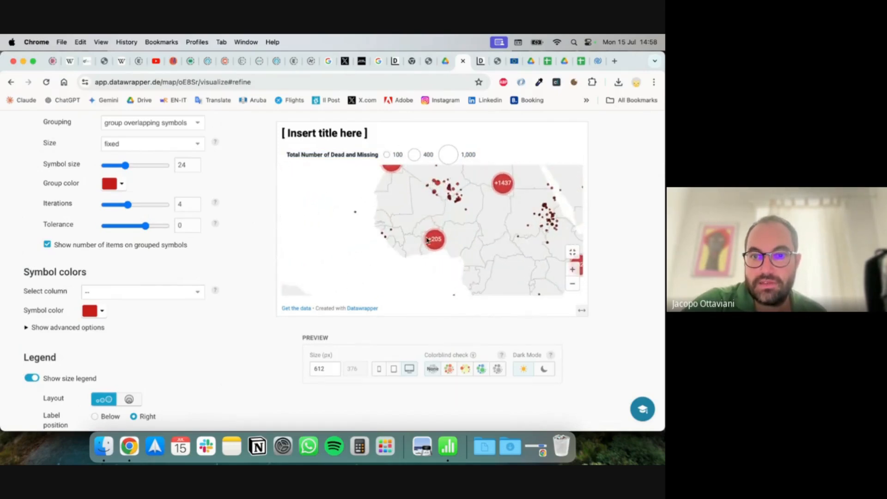
{"action": "left_click_drag", "start_coordinate": [427, 240], "coordinate": [384, 335]}
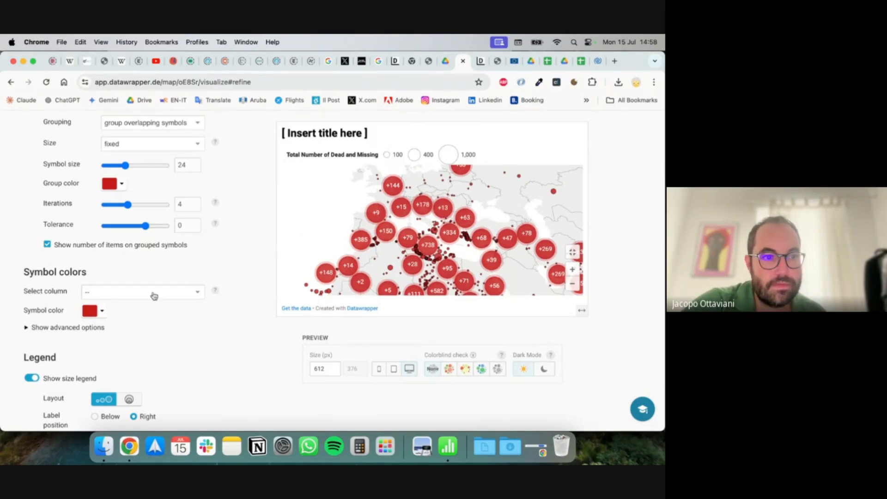
{"action": "scroll", "coordinate": [155, 296], "scroll_direction": "up", "scroll_amount": 3}
{"action": "left_click", "coordinate": [87, 188]}
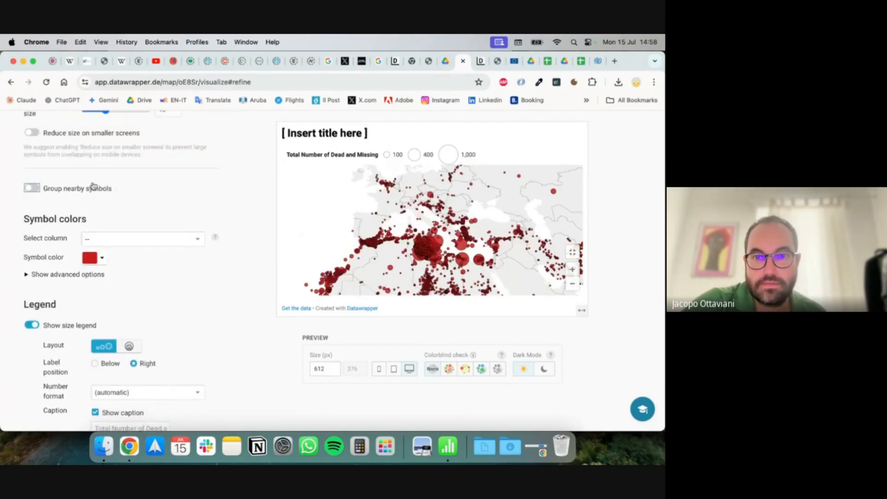
- Change the symbol shape to squares
{"action": "scroll", "coordinate": [158, 267], "scroll_direction": "up", "scroll_amount": 4}
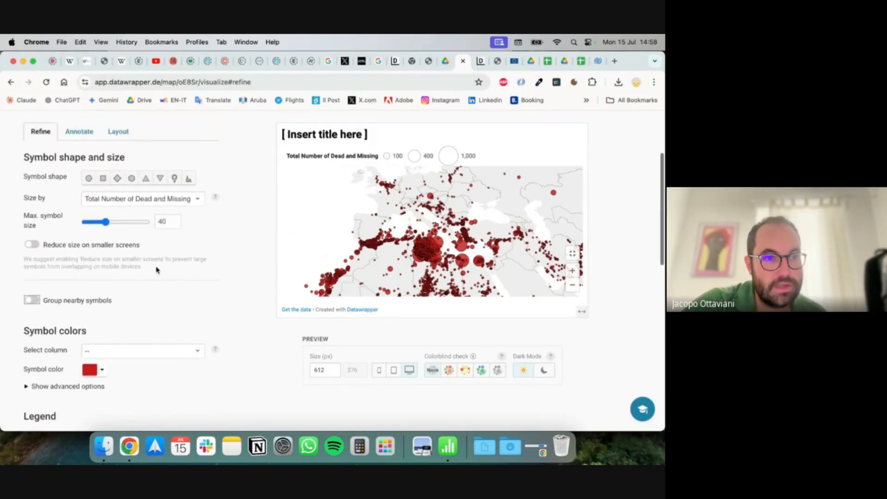
{"action": "scroll", "coordinate": [106, 234], "scroll_direction": "up", "scroll_amount": 2}
{"action": "left_click", "coordinate": [104, 212]}
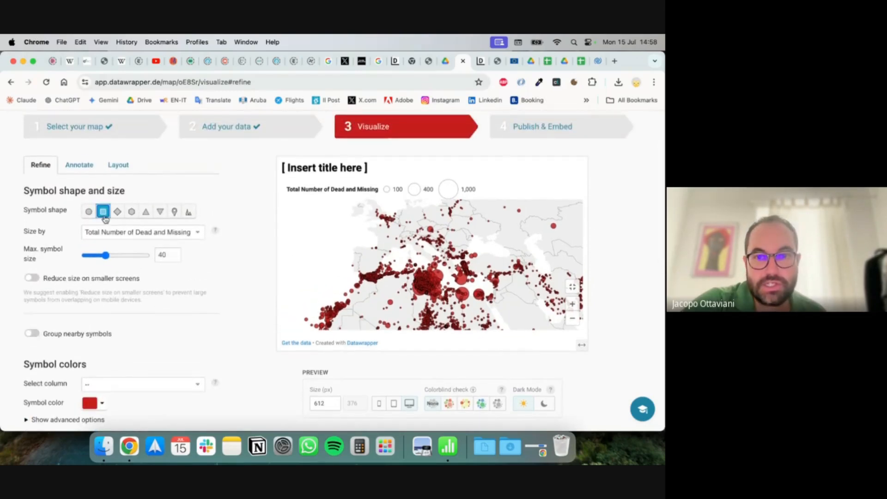
- Try the diamond and hexagon symbol shapes and return to squares
{"action": "left_click", "coordinate": [118, 213]}
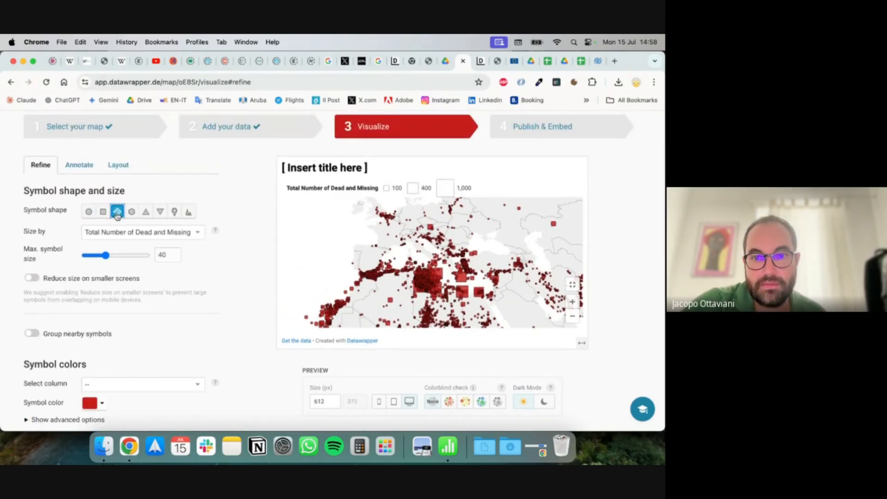
{"action": "left_click", "coordinate": [134, 216]}
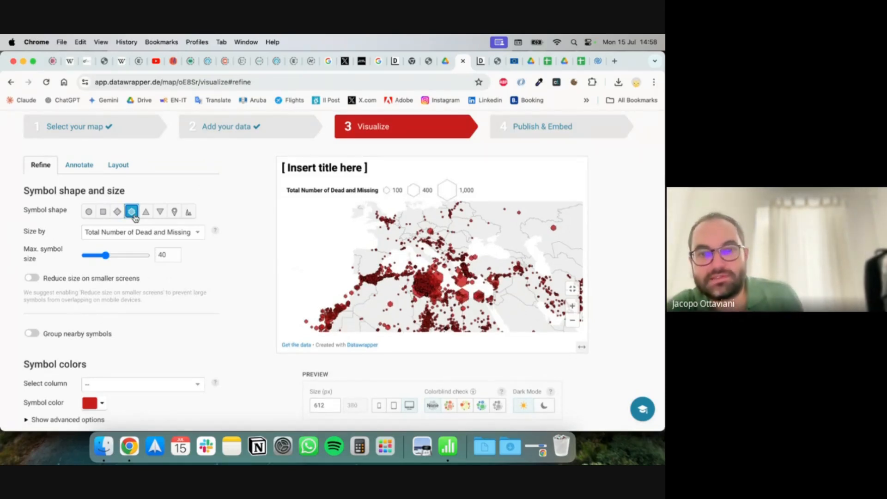
{"action": "left_click", "coordinate": [102, 213]}
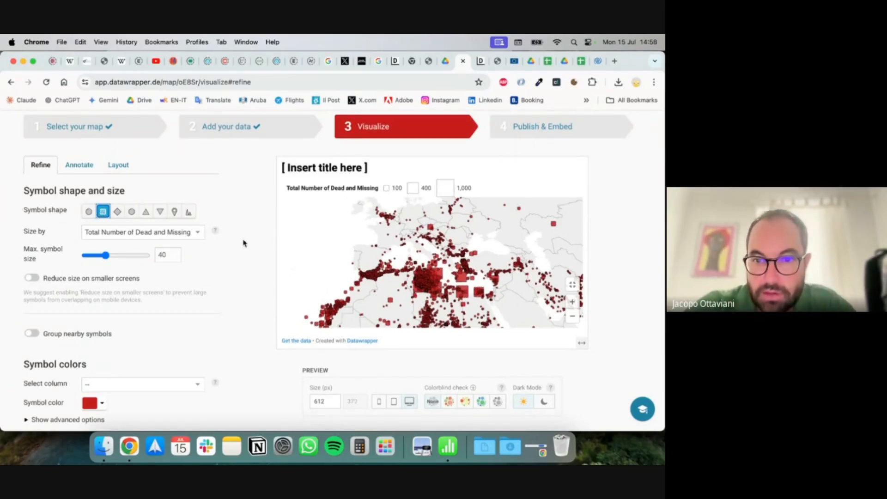
- Change the symbol shape to circles and set the maximum symbol size to 16
{"action": "left_click", "coordinate": [87, 212]}
{"action": "left_click_drag", "start_coordinate": [109, 253], "coordinate": [123, 261]}
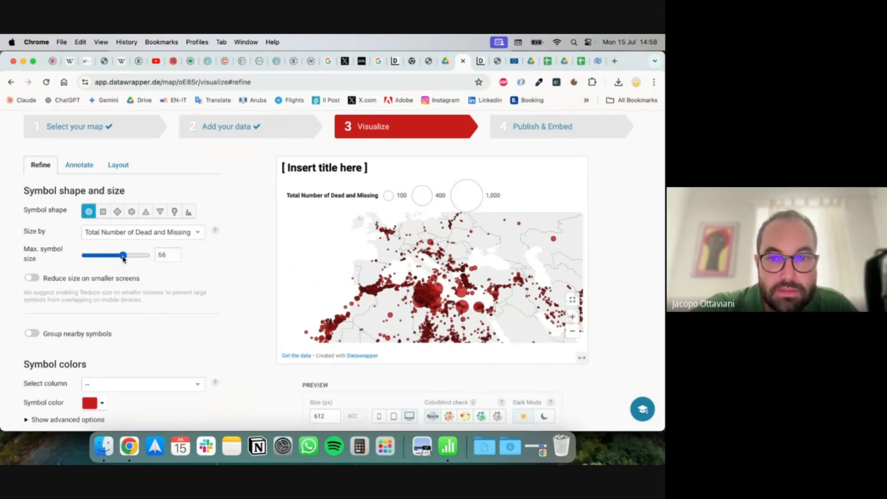
{"action": "left_click_drag", "start_coordinate": [123, 262], "coordinate": [91, 260]}
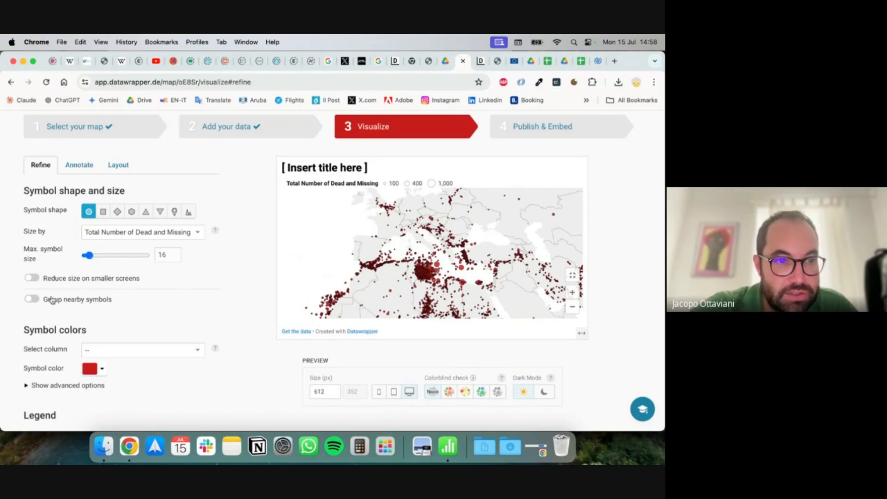
- Reduce the symbol size on smaller screens and set the symbols' fill opacity to 100%
{"action": "left_click", "coordinate": [31, 279]}
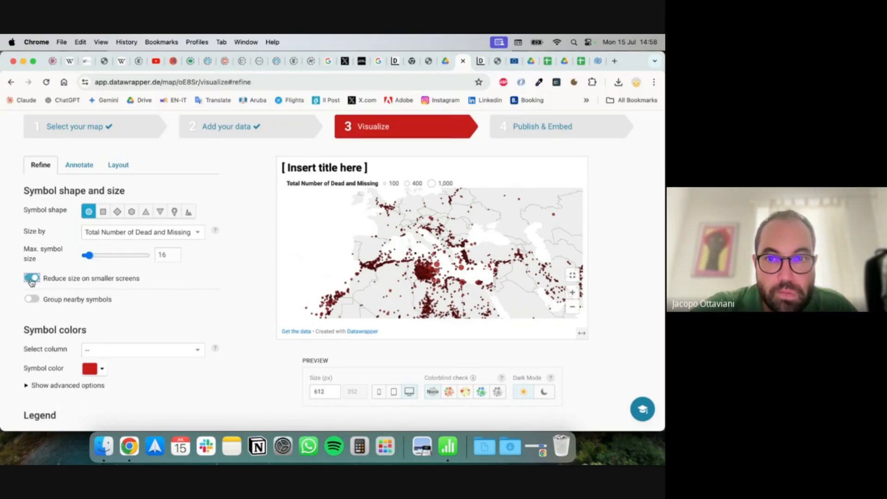
{"action": "scroll", "coordinate": [171, 272], "scroll_direction": "down", "scroll_amount": 5}
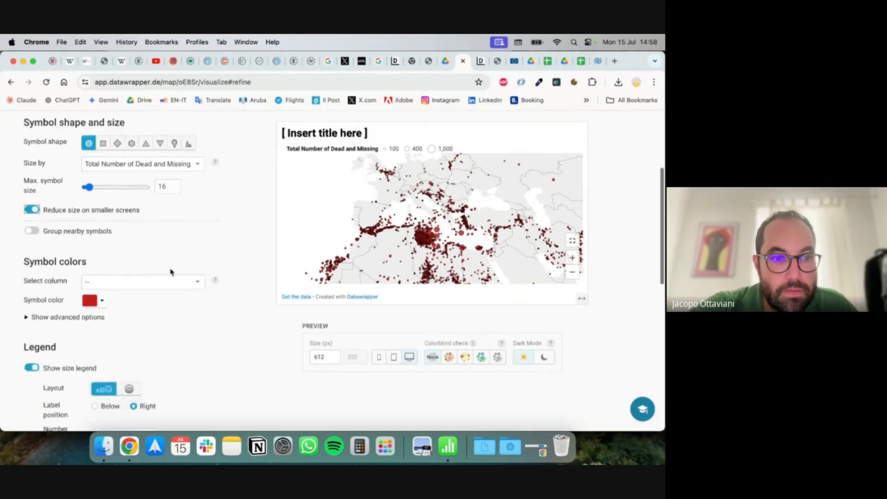
{"action": "left_click", "coordinate": [92, 258]}
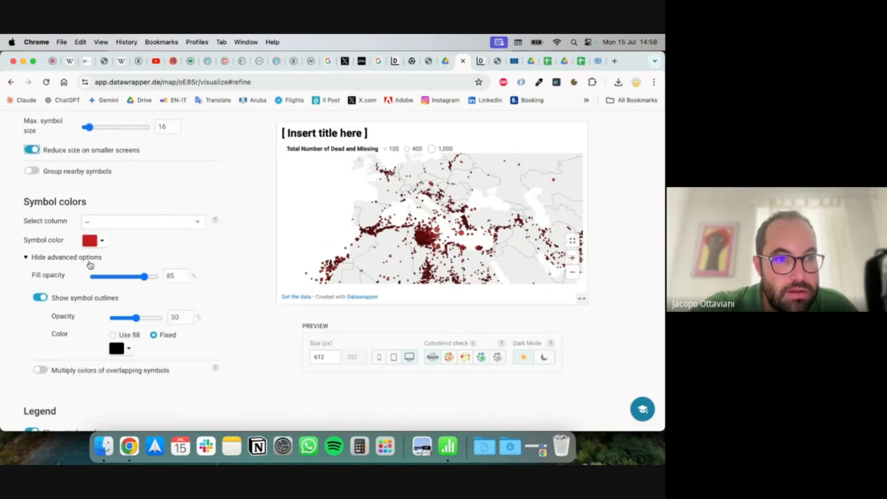
{"action": "left_click", "coordinate": [156, 278]}
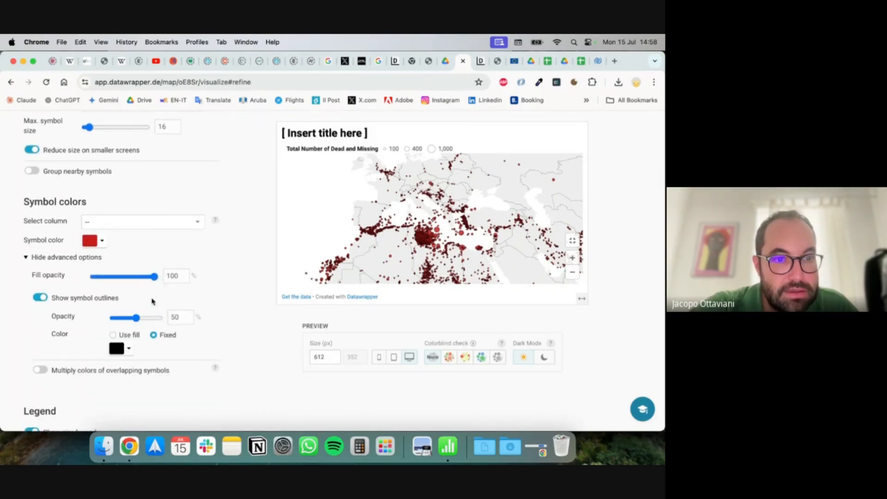
- Multiply the colors of overlapping symbols and set the symbol outline opacity to 53%
{"action": "left_click", "coordinate": [162, 321]}
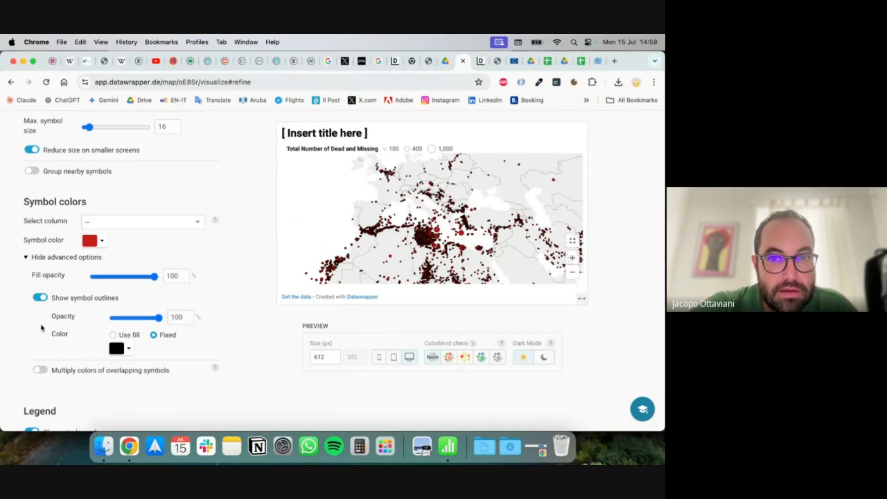
{"action": "left_click", "coordinate": [125, 317]}
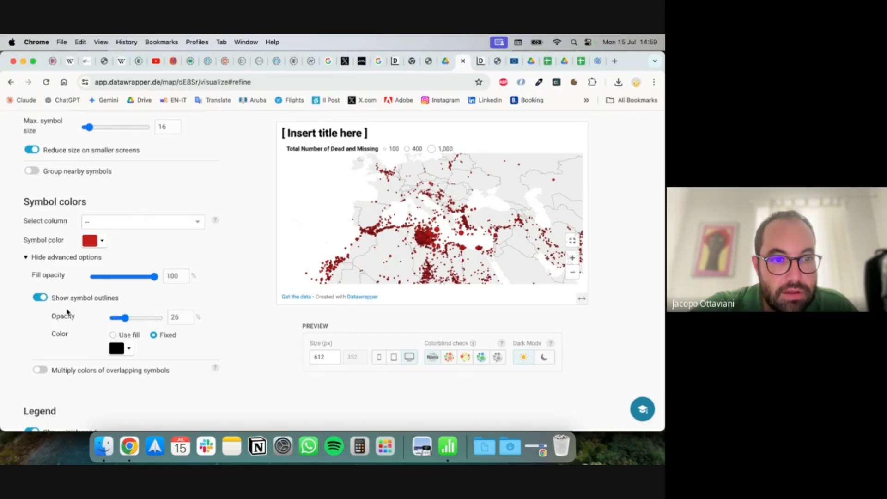
{"action": "scroll", "coordinate": [67, 311], "scroll_direction": "down", "scroll_amount": 2}
{"action": "left_click", "coordinate": [39, 329]}
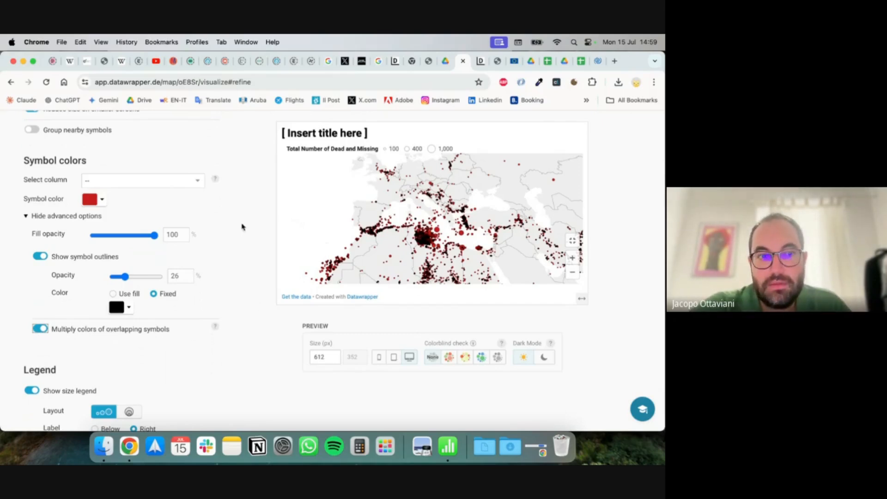
{"action": "left_click_drag", "start_coordinate": [125, 276], "coordinate": [137, 276]}
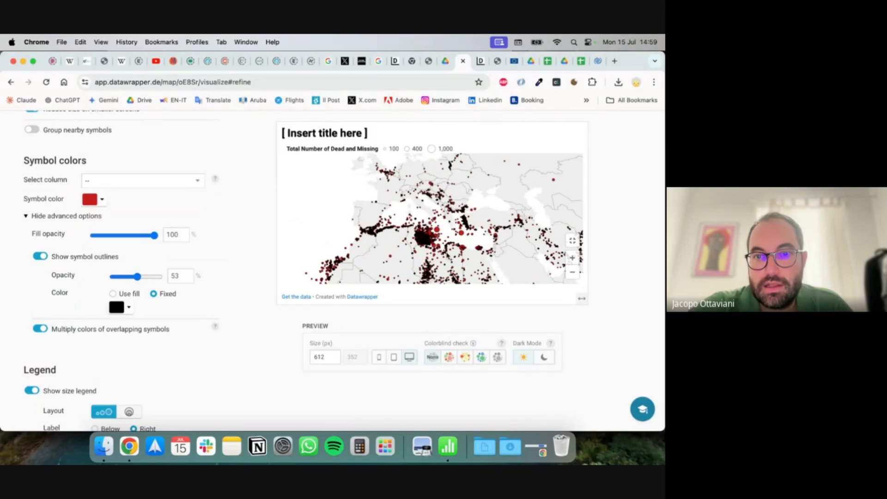
- Examine the overlapping symbols across Europe, Africa and the Americas, and open the outline color choices
{"action": "left_click_drag", "start_coordinate": [487, 230], "coordinate": [448, 256]}
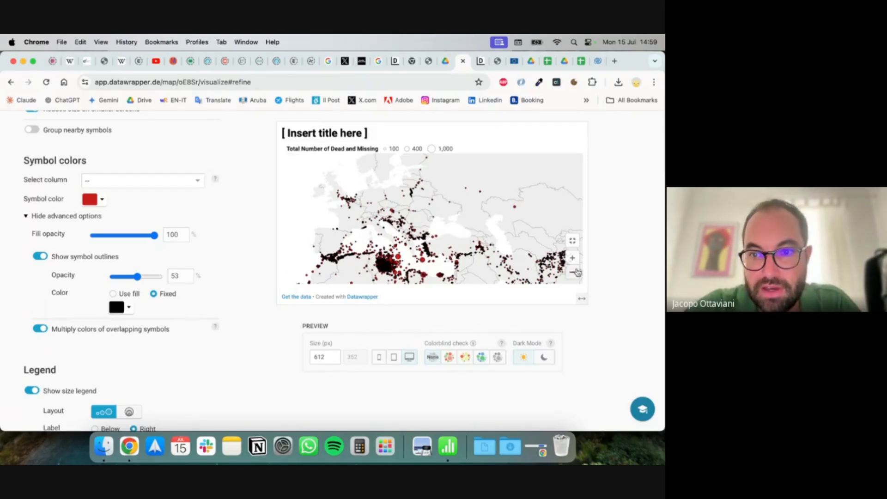
{"action": "scroll", "coordinate": [466, 249], "scroll_direction": "down", "scroll_amount": 2}
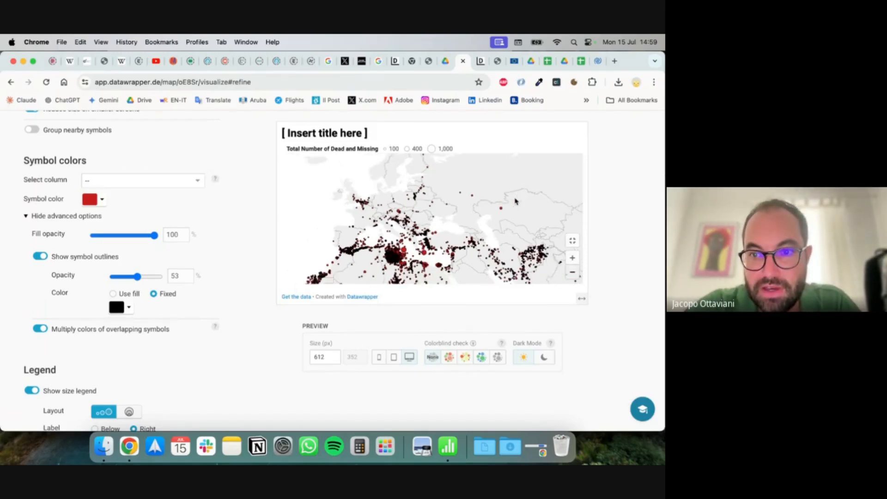
{"action": "scroll", "coordinate": [517, 197], "scroll_direction": "down", "scroll_amount": 2}
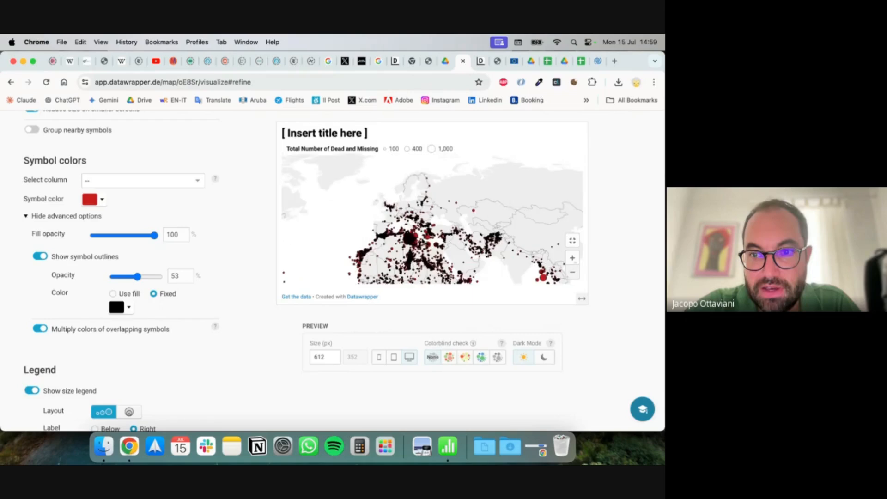
{"action": "left_click_drag", "start_coordinate": [421, 243], "coordinate": [442, 224]}
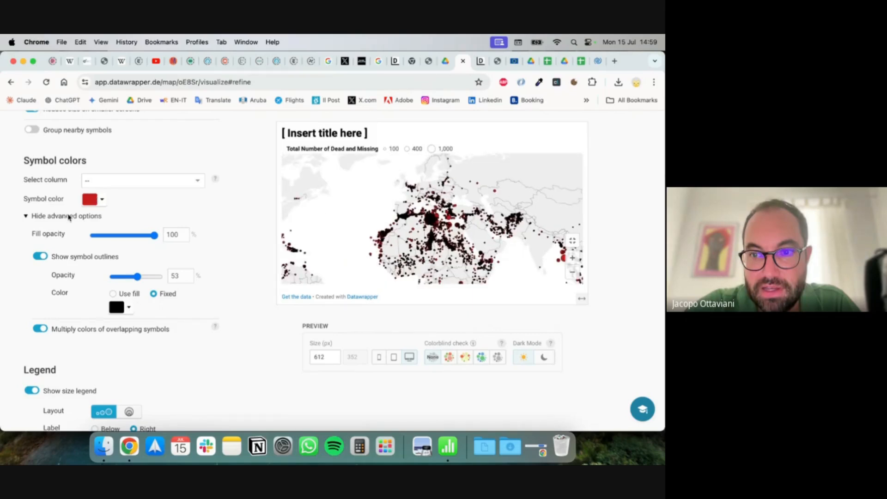
{"action": "left_click", "coordinate": [127, 307]}
{"action": "left_click_drag", "start_coordinate": [406, 237], "coordinate": [414, 263]}
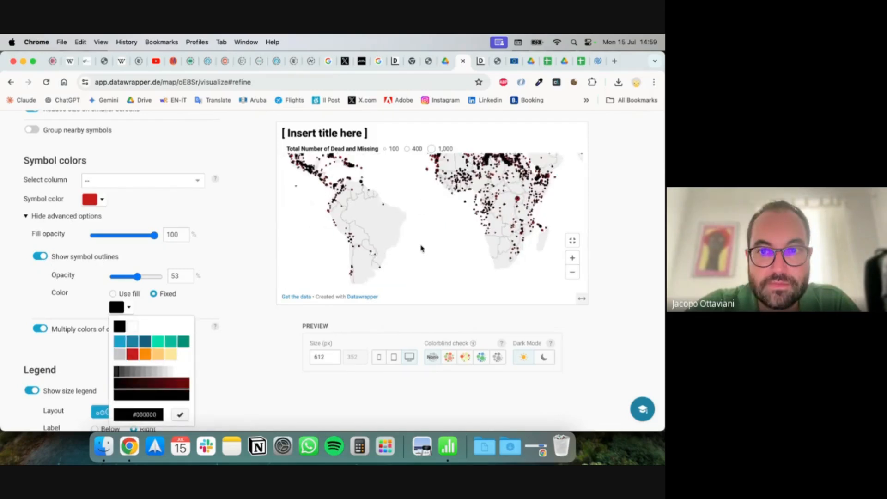
{"action": "left_click_drag", "start_coordinate": [420, 165], "coordinate": [415, 235]}
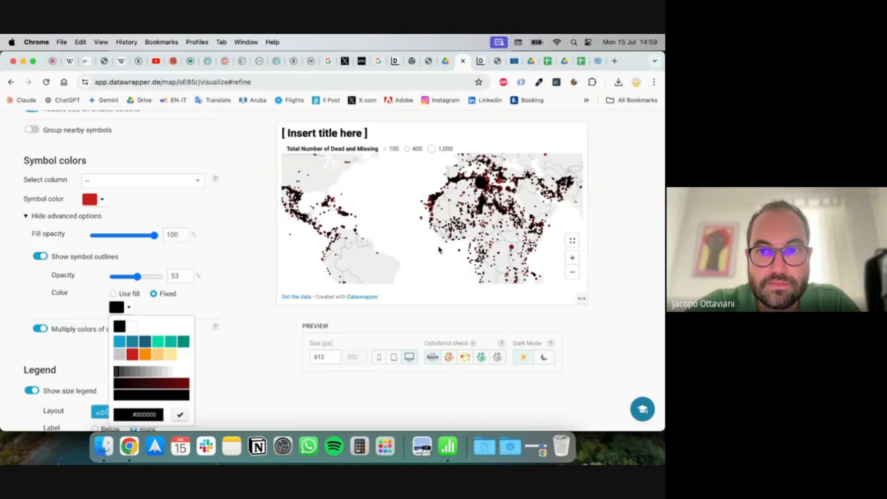
{"action": "left_click_drag", "start_coordinate": [439, 250], "coordinate": [360, 306]}
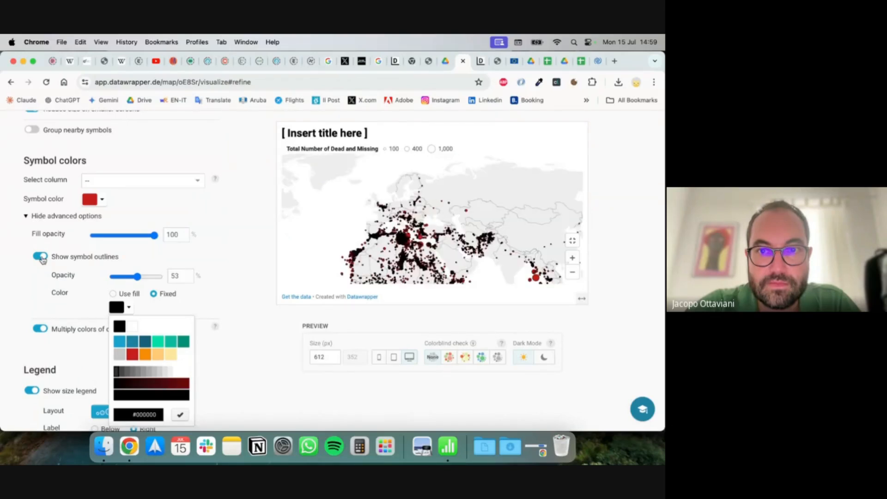
- Hide the symbol outlines, with the colors of overlapping symbols multiplied
{"action": "left_click", "coordinate": [42, 331]}
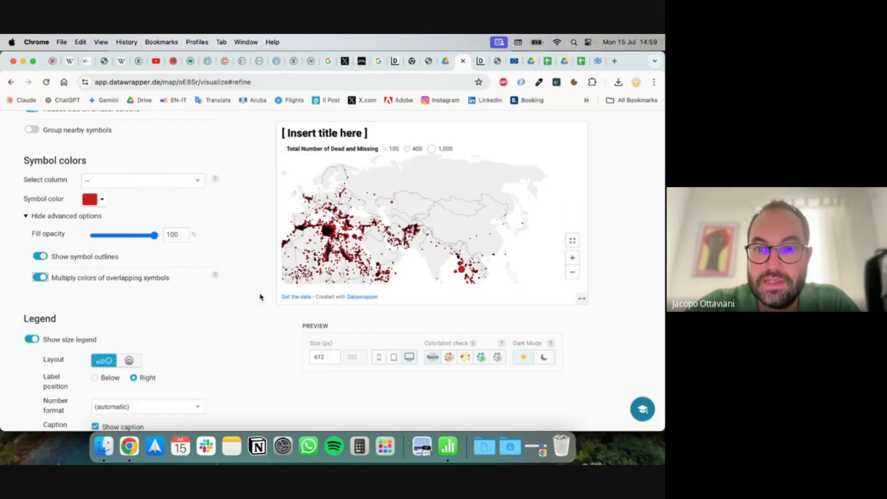
{"action": "left_click_drag", "start_coordinate": [444, 237], "coordinate": [517, 207]}
{"action": "left_click", "coordinate": [42, 279]}
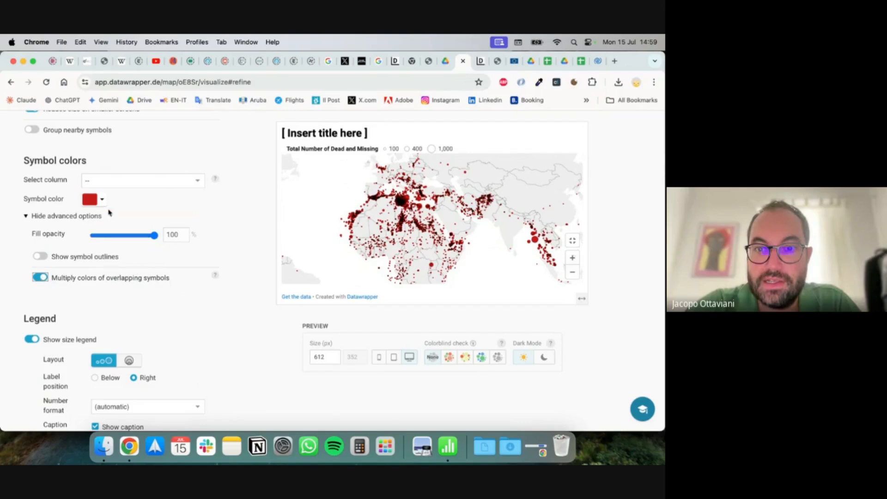
- Try the nested circle layout for the size legend
{"action": "scroll", "coordinate": [134, 299], "scroll_direction": "down", "scroll_amount": 3}
{"action": "left_click", "coordinate": [130, 297]}
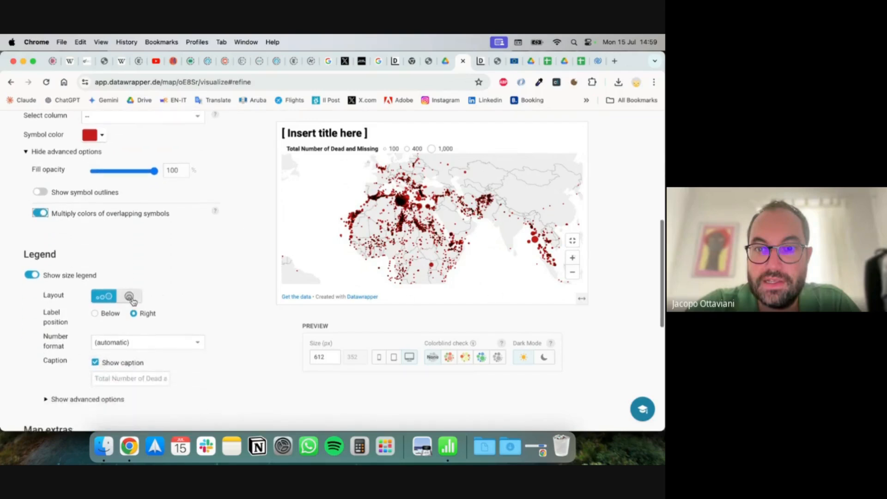
{"action": "left_click", "coordinate": [104, 336]}
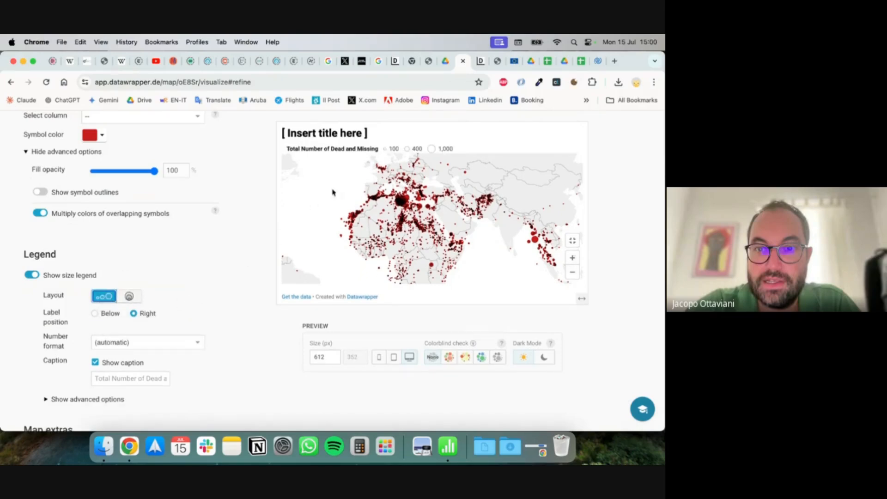
{"action": "left_click", "coordinate": [129, 297]}
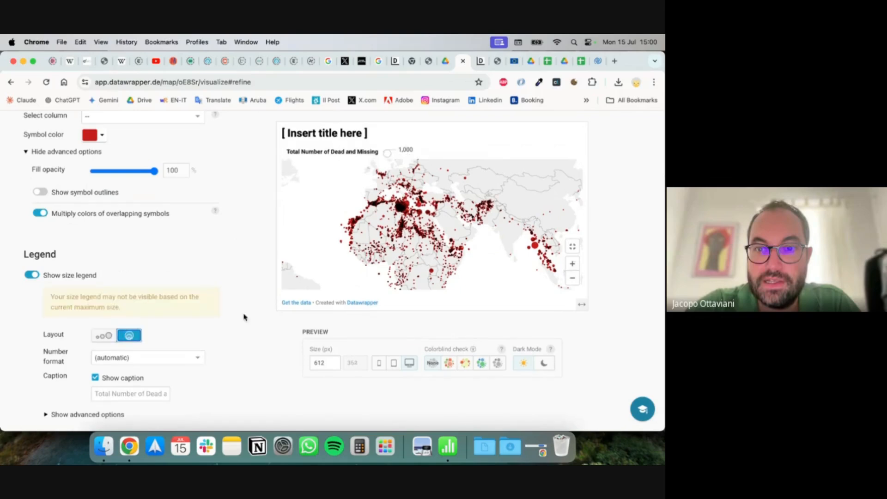
- Add an inset map to the zoomable symbol map
{"action": "scroll", "coordinate": [176, 294], "scroll_direction": "down", "scroll_amount": 3}
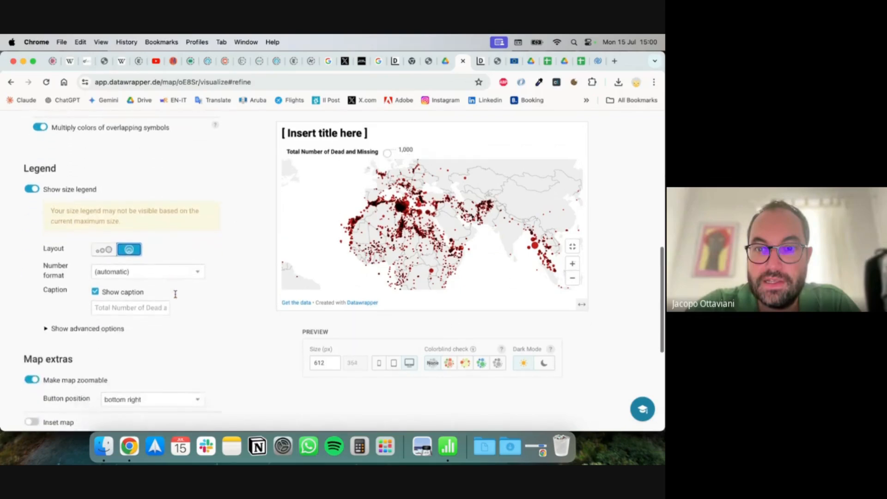
{"action": "scroll", "coordinate": [176, 294], "scroll_direction": "up", "scroll_amount": 5}
{"action": "scroll", "coordinate": [176, 295], "scroll_direction": "up", "scroll_amount": 8}
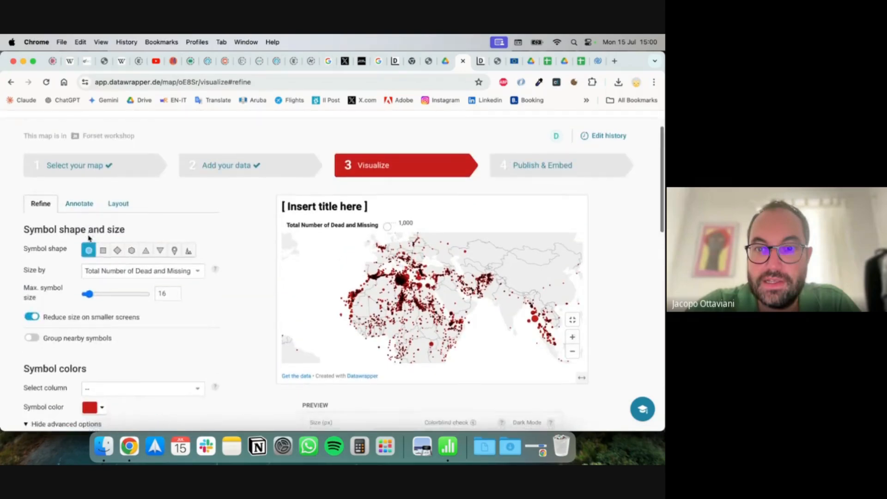
{"action": "scroll", "coordinate": [89, 238], "scroll_direction": "down", "scroll_amount": 15}
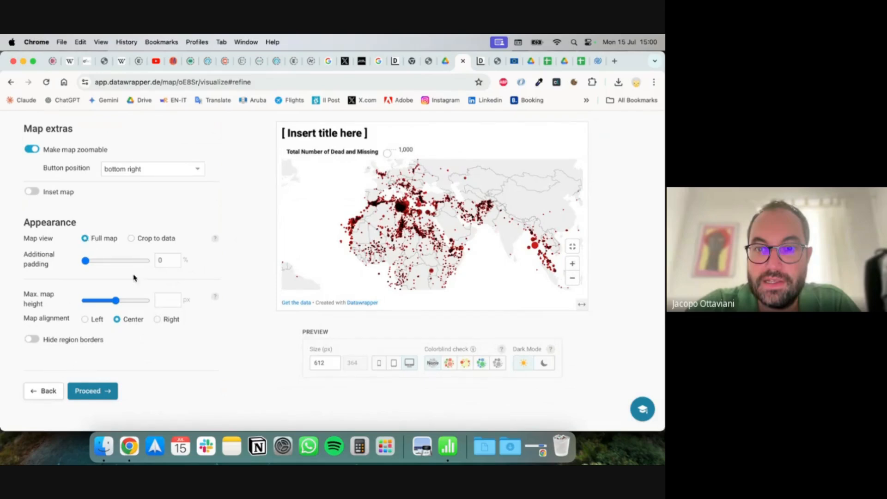
{"action": "left_click", "coordinate": [35, 192]}
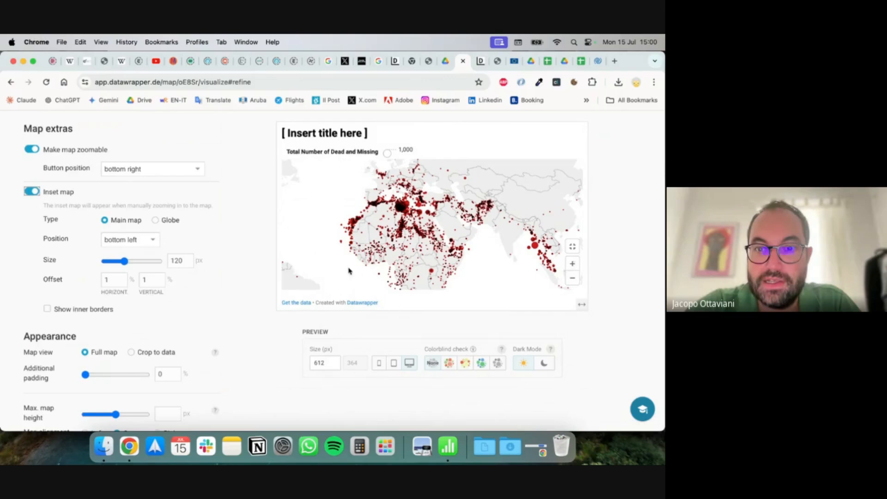
- Set the size legend layout back to separate circles in a row
{"action": "scroll", "coordinate": [212, 255], "scroll_direction": "up", "scroll_amount": 10}
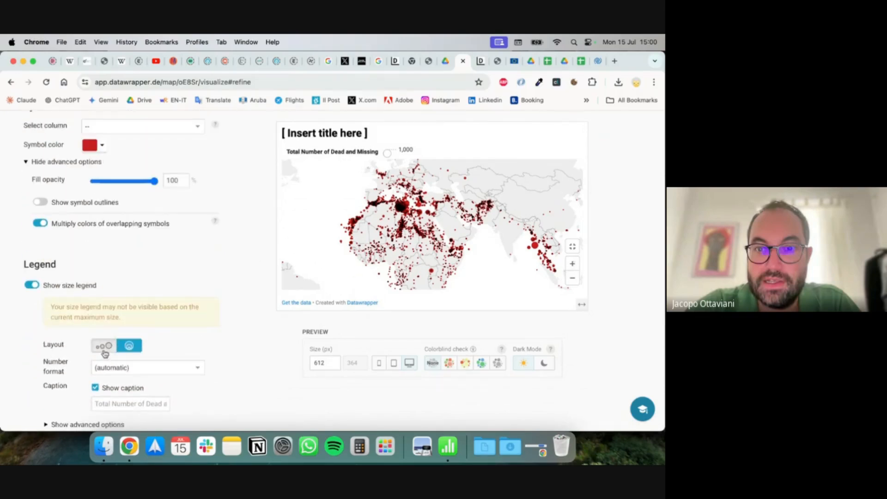
{"action": "left_click", "coordinate": [104, 342]}
{"action": "scroll", "coordinate": [141, 254], "scroll_direction": "up", "scroll_amount": 10}
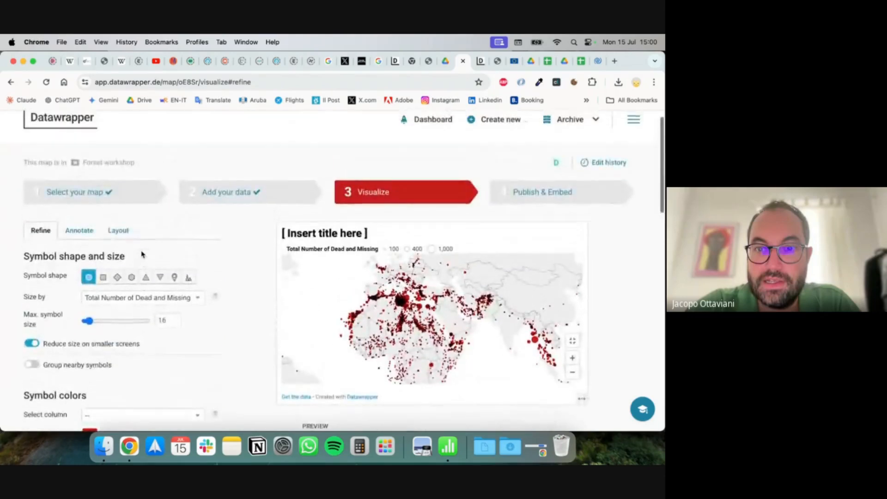
- Set the map title to "Dead and missing migrants, between 2014 and 2023"
{"action": "scroll", "coordinate": [100, 257], "scroll_direction": "down", "scroll_amount": 3}
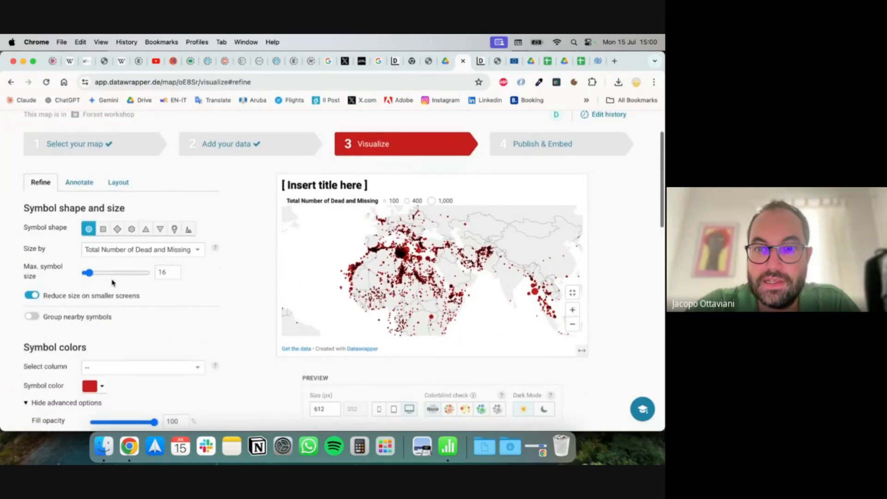
{"action": "left_click", "coordinate": [80, 183]}
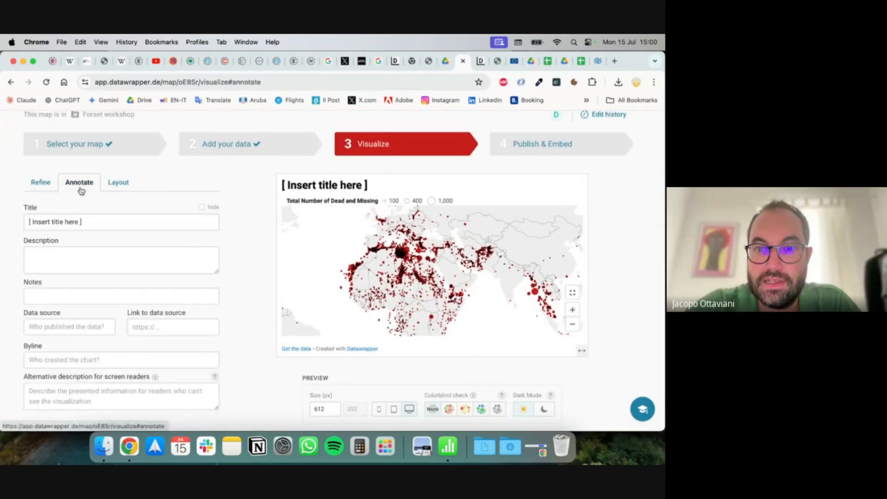
{"action": "left_click", "coordinate": [86, 218]}
{"action": "left_click_drag", "start_coordinate": [115, 222], "coordinate": [1, 225]}
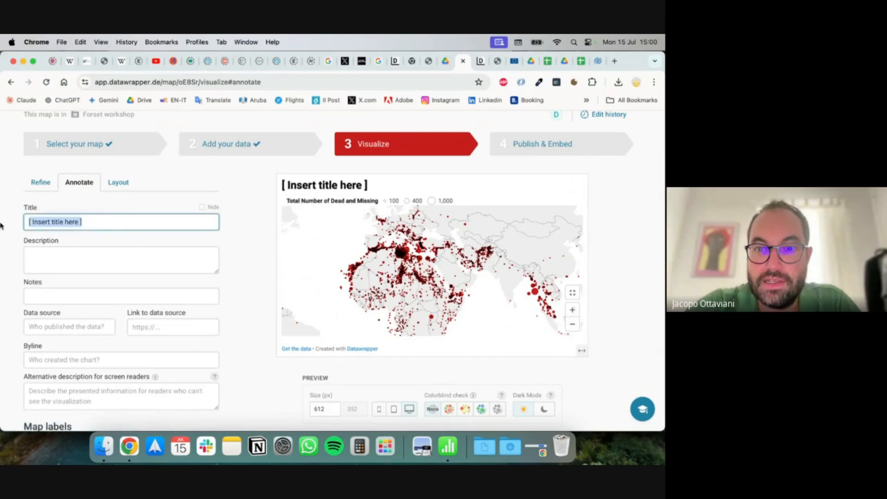
{"action": "key", "text": "BackSpace"}
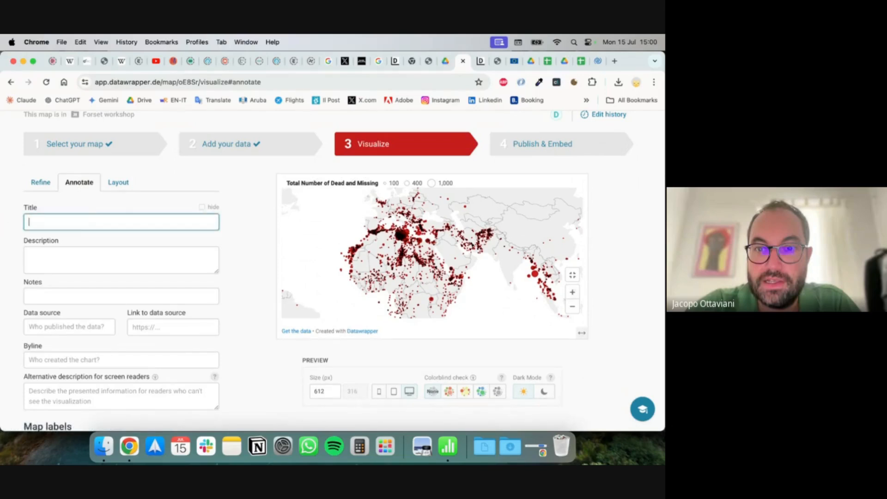
{"action": "scroll", "coordinate": [79, 264], "scroll_direction": "down", "scroll_amount": 3}
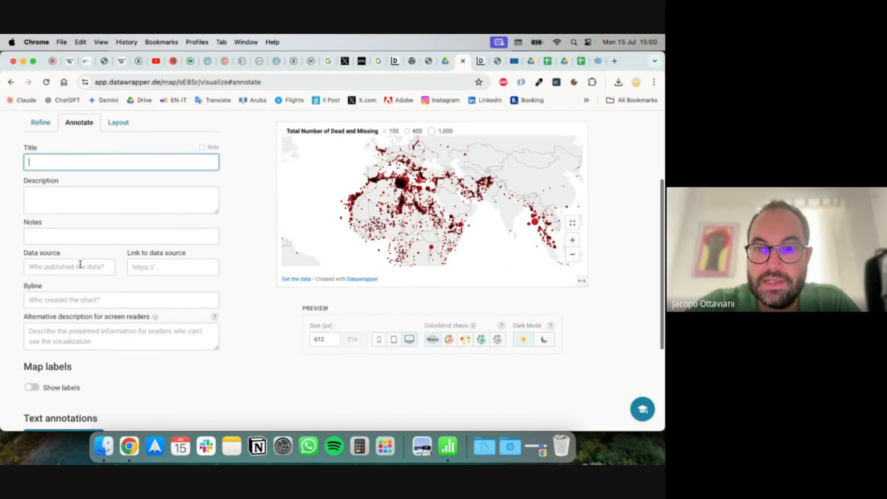
{"action": "type", "text": "Missing and"}
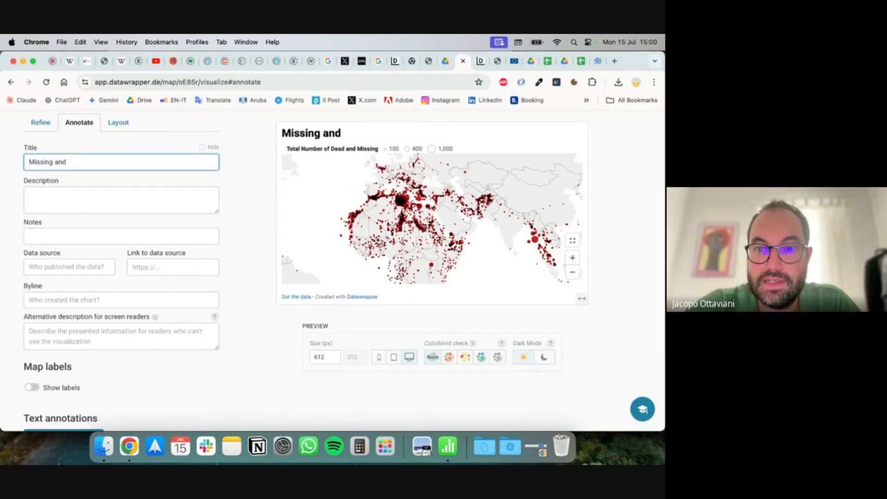
{"action": "key", "text": "super+a"}
{"action": "type", "text": "Dead and "}
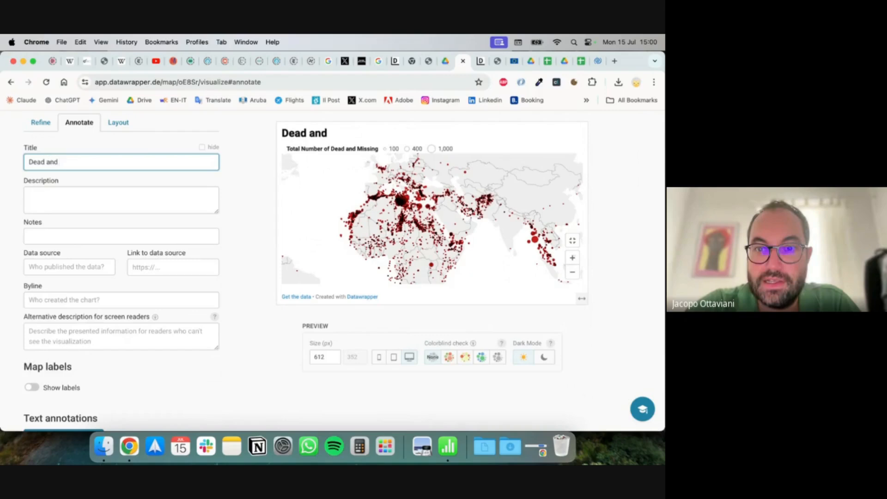
{"action": "type", "text": "missing migrants"}
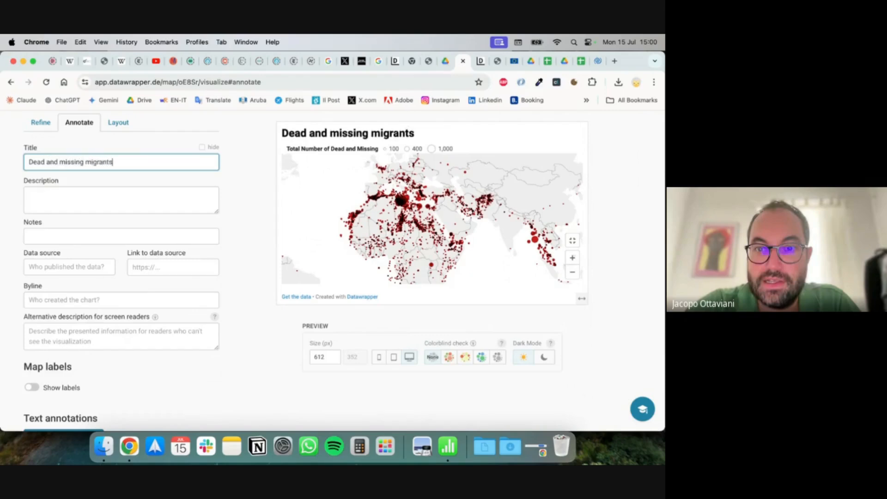
{"action": "type", "text": ", between 2014 and 2023"}
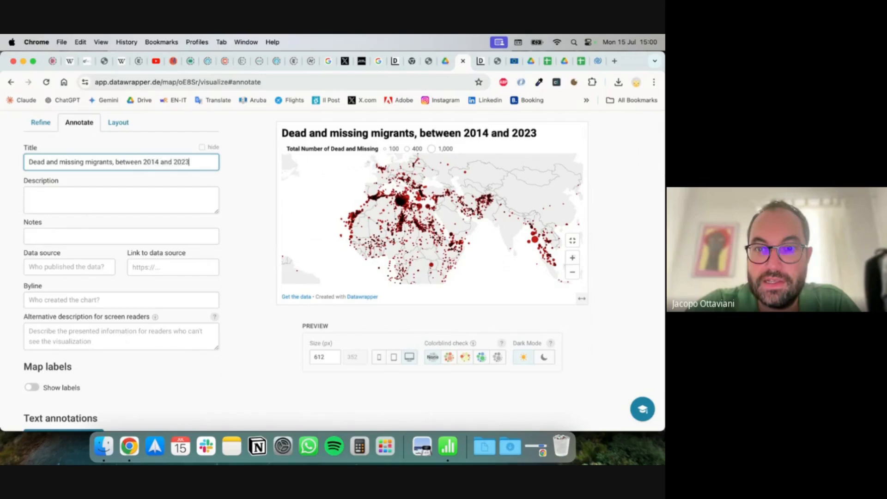
{"action": "left_click", "coordinate": [70, 267]}
{"action": "type", "text": "IOM"}
{"action": "key", "text": "Tab"}
{"action": "type", "text": "https://"}
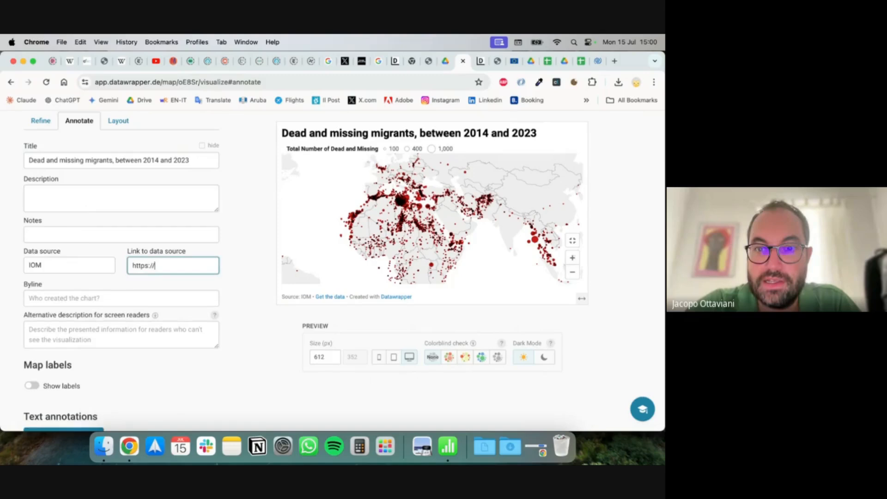
{"action": "left_click", "coordinate": [59, 333]}
{"action": "left_click_drag", "start_coordinate": [475, 231], "coordinate": [481, 212]}
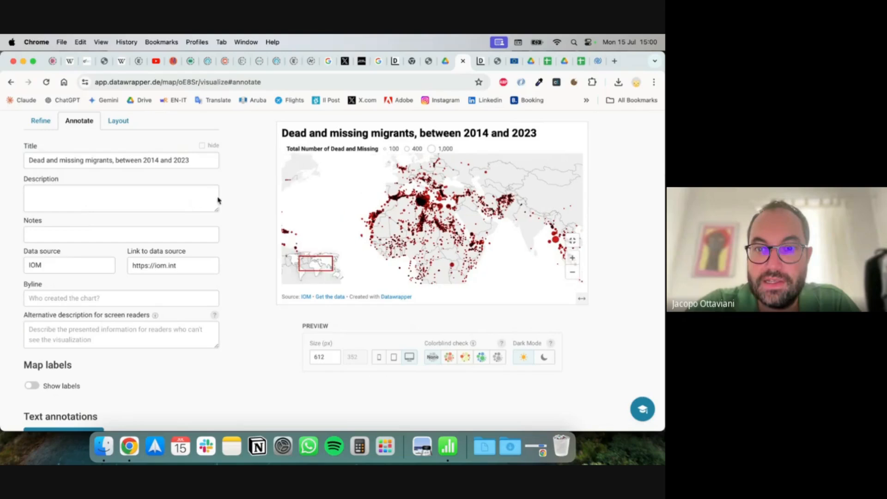
- Proceed to the layout settings and increase the map's preview width to 632 px
{"action": "scroll", "coordinate": [179, 257], "scroll_direction": "up", "scroll_amount": 2}
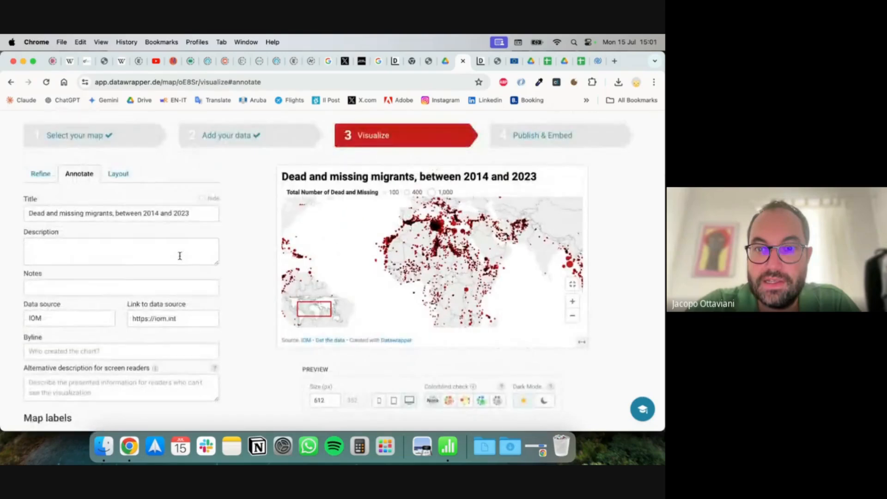
{"action": "scroll", "coordinate": [179, 257], "scroll_direction": "down", "scroll_amount": 5}
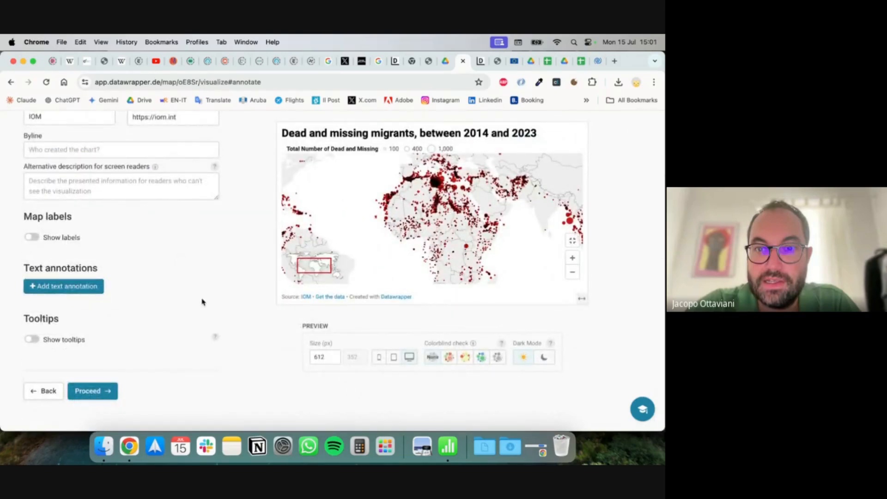
{"action": "left_click", "coordinate": [83, 391]}
{"action": "scroll", "coordinate": [111, 303], "scroll_direction": "down", "scroll_amount": 5}
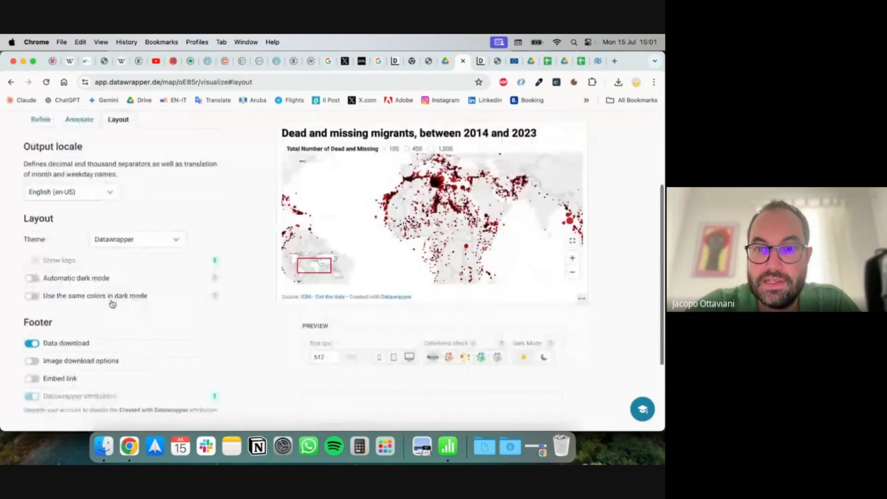
{"action": "left_click", "coordinate": [333, 355]}
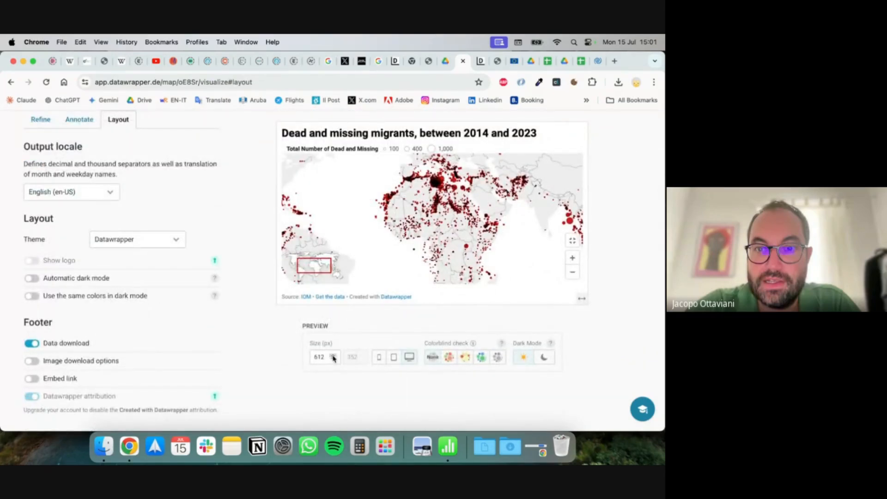
{"action": "left_click", "coordinate": [333, 355]}
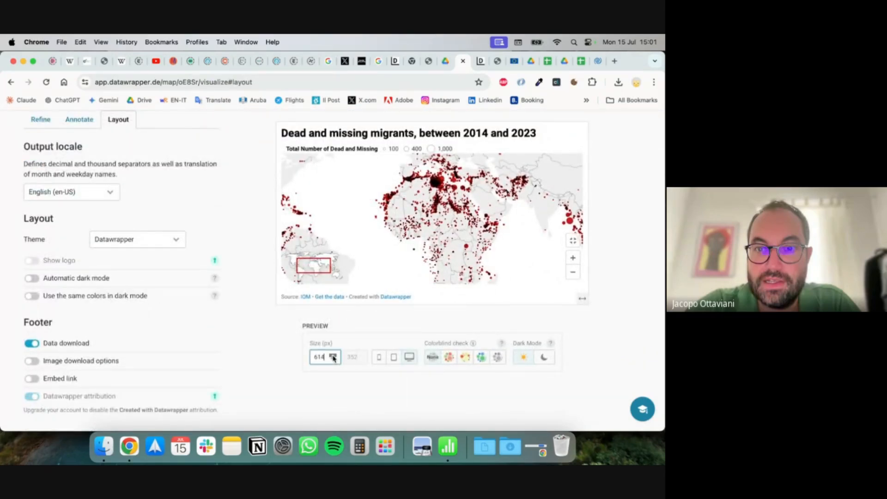
{"action": "triple_click", "coordinate": [333, 358]}
{"action": "left_click", "coordinate": [334, 357]}
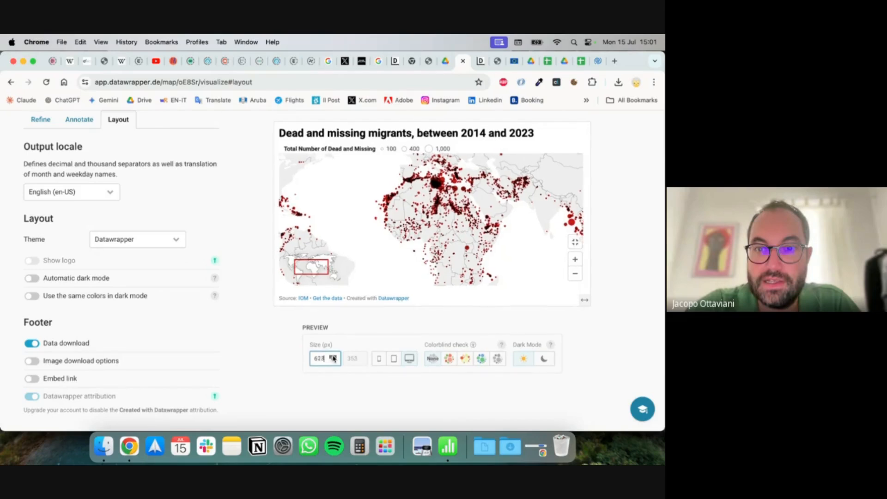
{"action": "left_click", "coordinate": [333, 355]}
{"action": "left_click", "coordinate": [333, 355]}
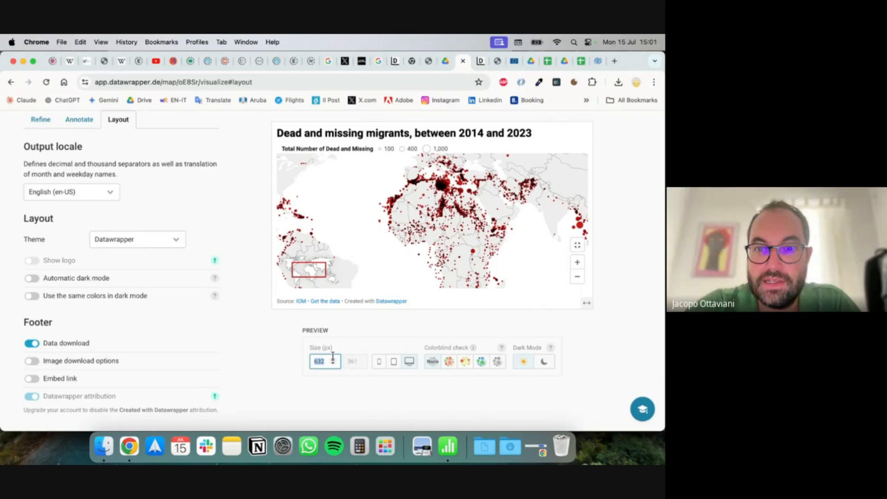
- Try social media share buttons on the map
{"action": "scroll", "coordinate": [237, 323], "scroll_direction": "down", "scroll_amount": 2}
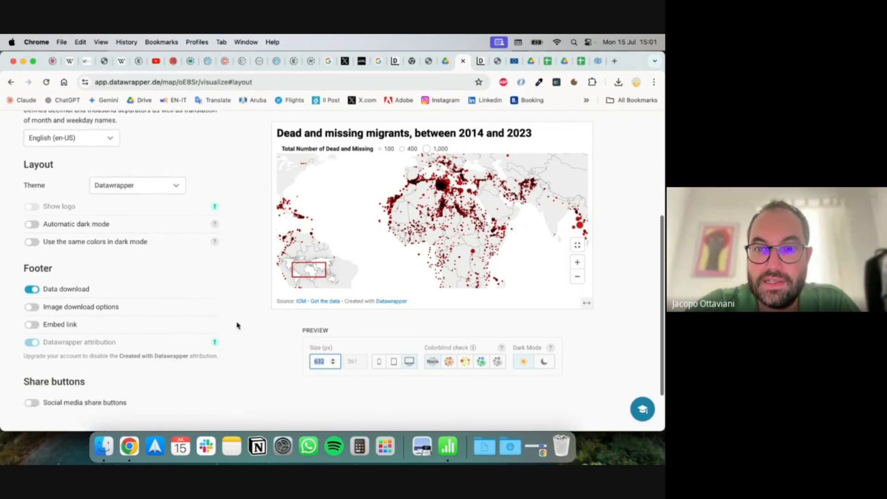
{"action": "scroll", "coordinate": [237, 324], "scroll_direction": "up", "scroll_amount": 5}
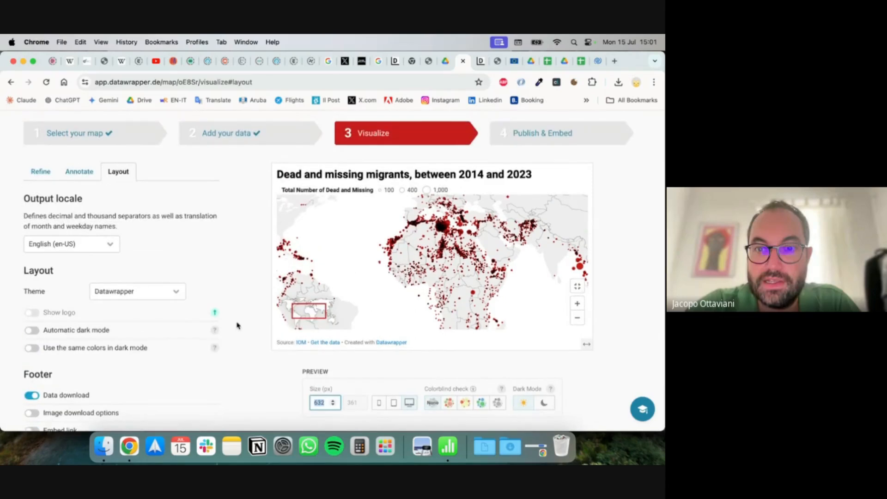
{"action": "scroll", "coordinate": [237, 326], "scroll_direction": "down", "scroll_amount": 5}
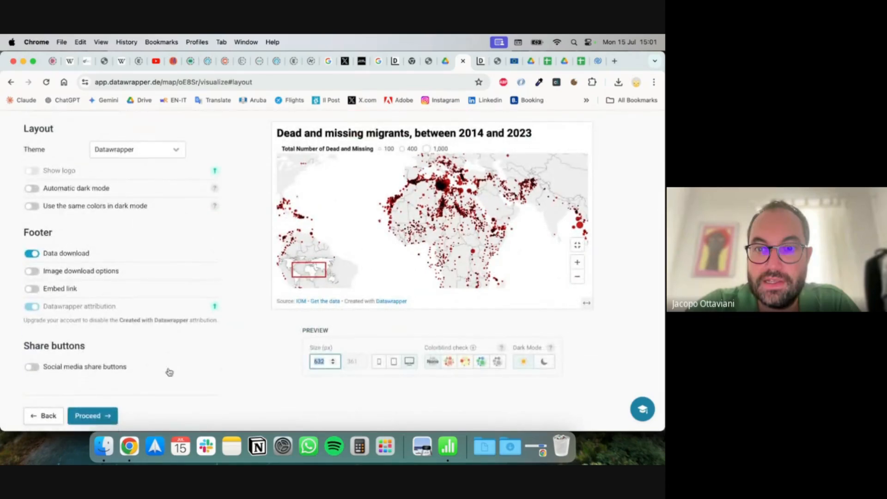
{"action": "scroll", "coordinate": [60, 362], "scroll_direction": "down", "scroll_amount": 2}
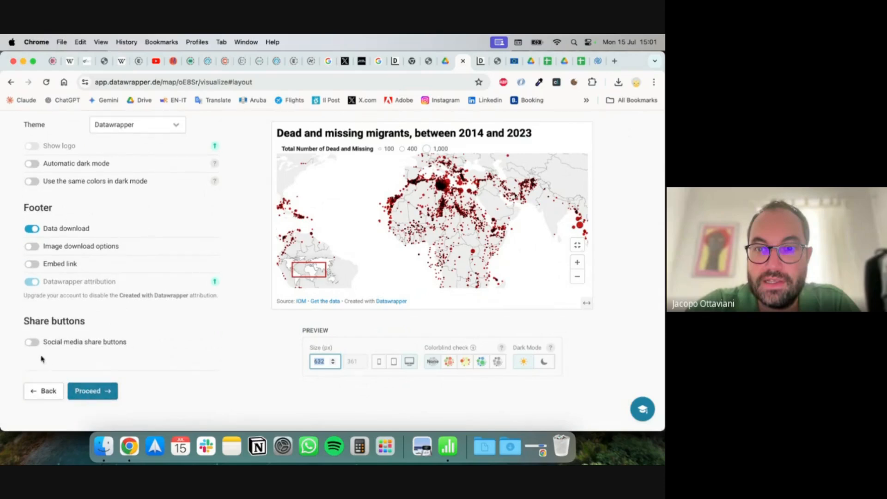
{"action": "left_click", "coordinate": [31, 342]}
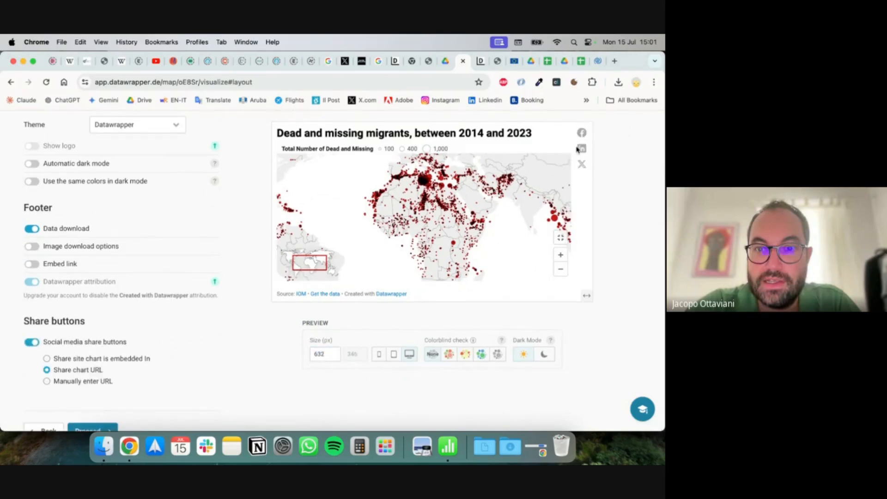
{"action": "left_click", "coordinate": [31, 343]}
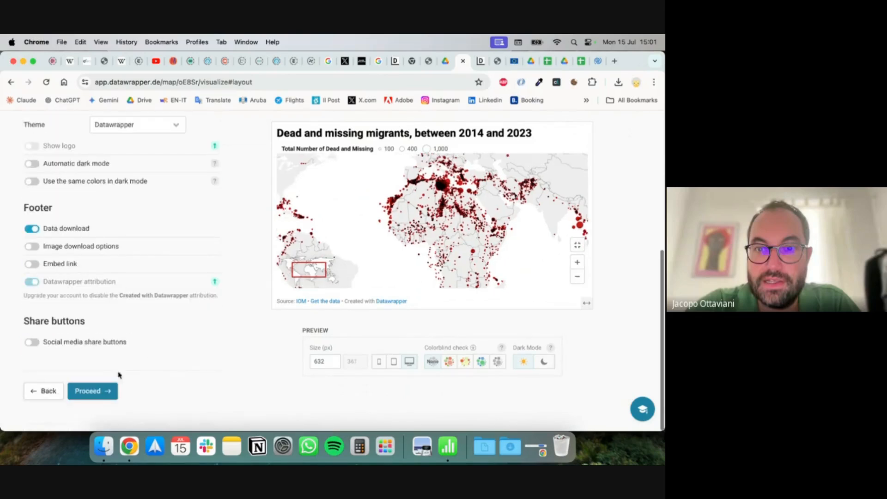
- Proceed to the final stage and publish the map
{"action": "left_click", "coordinate": [105, 389]}
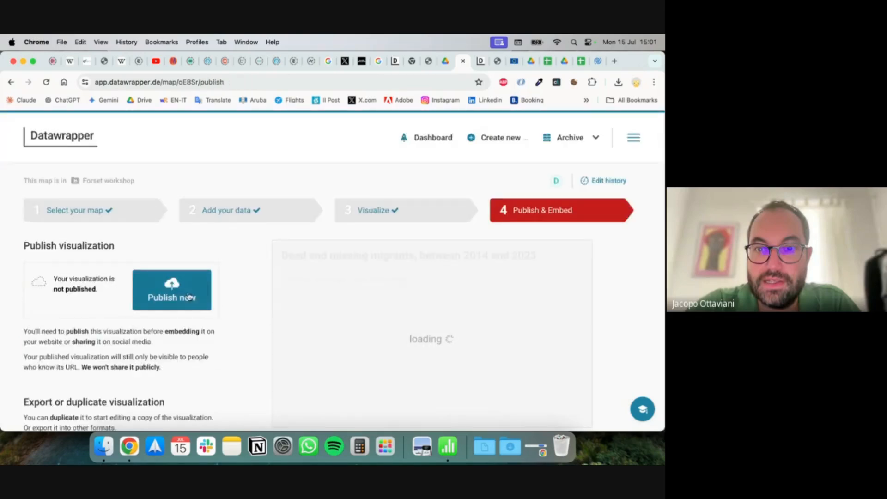
{"action": "left_click", "coordinate": [190, 296]}
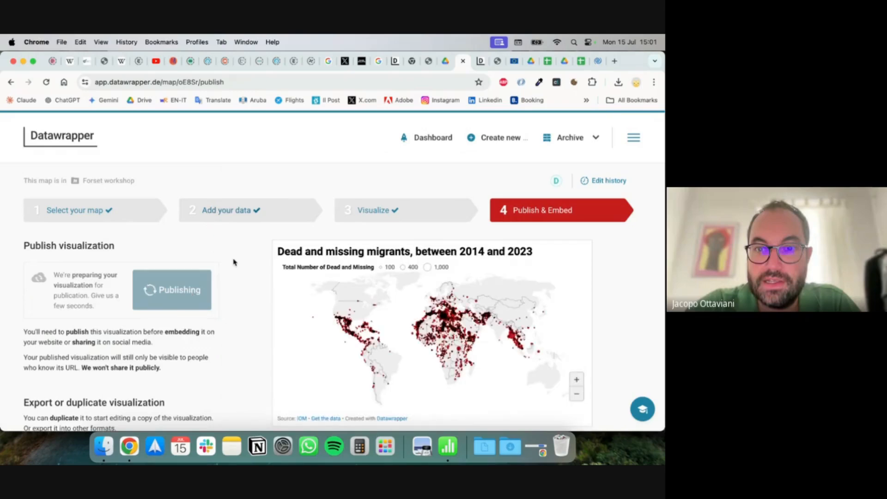
- Copy the published map's sharing link, check the page in a new browser tab, and close that tab
{"action": "scroll", "coordinate": [234, 262], "scroll_direction": "down", "scroll_amount": 3}
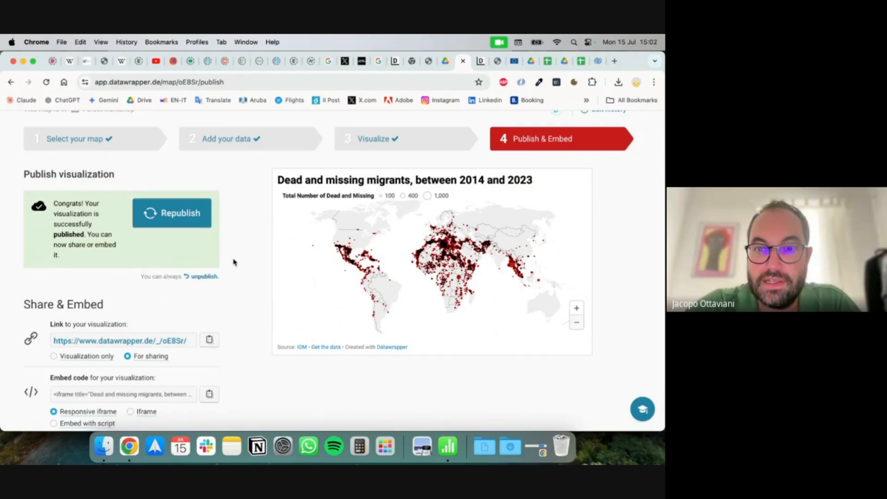
{"action": "scroll", "coordinate": [201, 263], "scroll_direction": "down", "scroll_amount": 3}
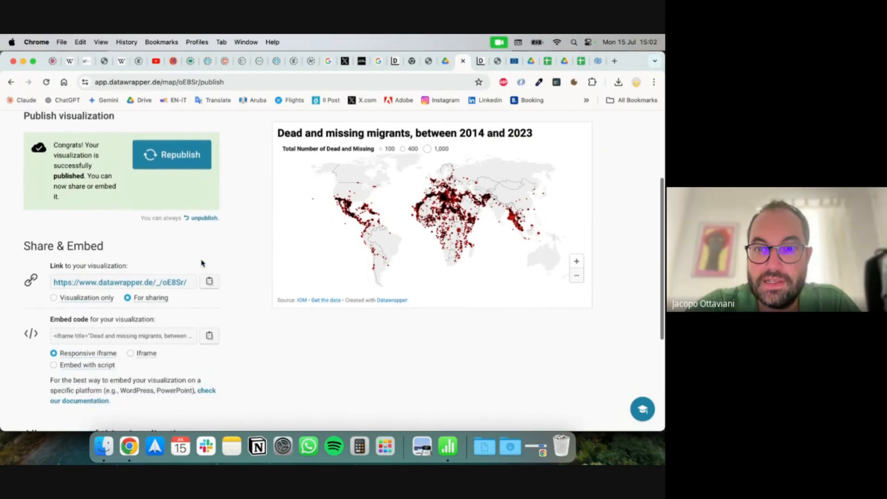
{"action": "left_click", "coordinate": [210, 282]}
{"action": "key", "text": "super+t"}
{"action": "key", "text": "super+v"}
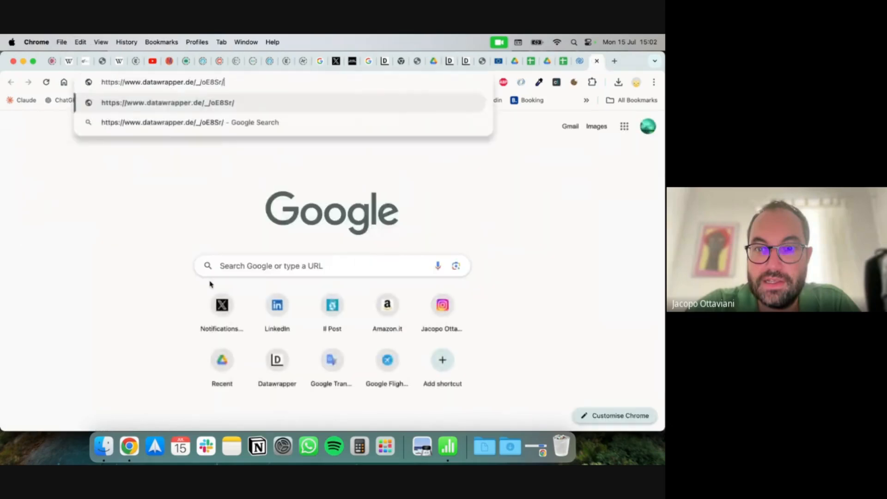
{"action": "key", "text": "Return"}
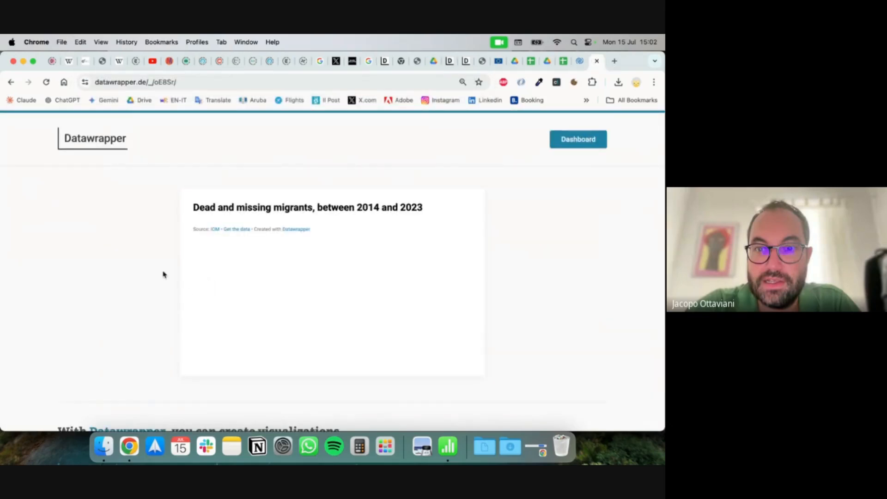
{"action": "scroll", "coordinate": [163, 273], "scroll_direction": "down", "scroll_amount": 3}
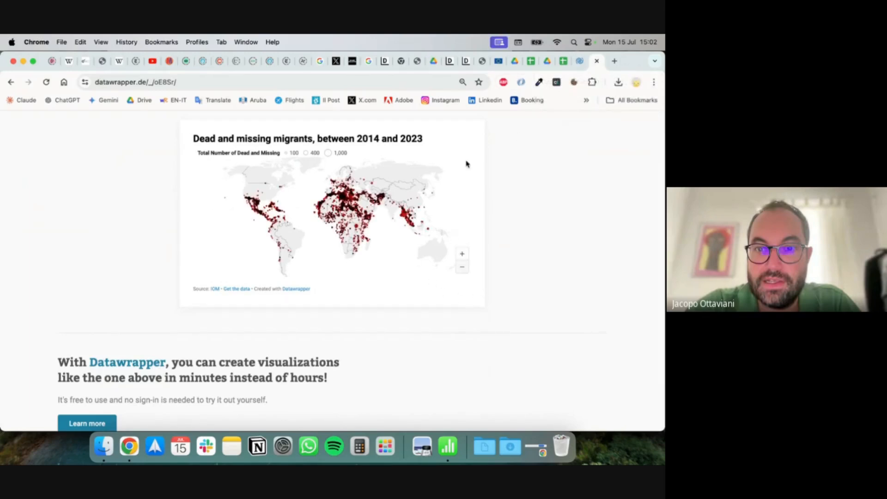
{"action": "key", "text": "super+w"}
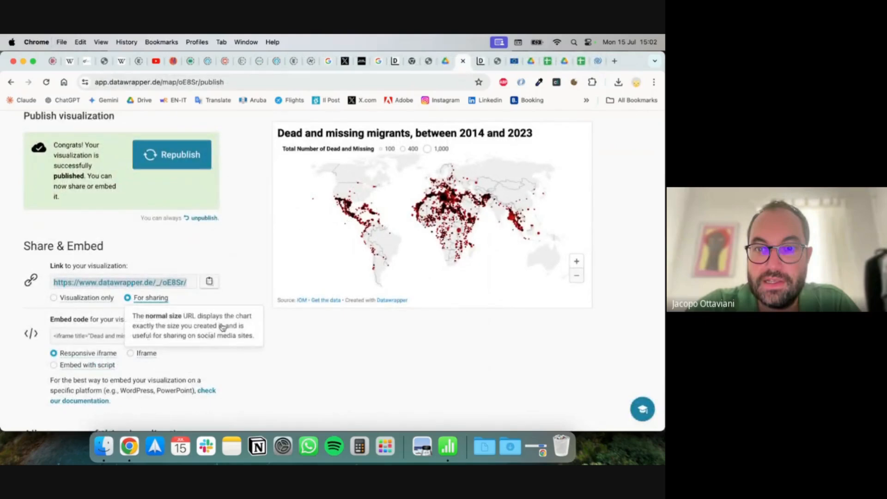
- Copy the map's responsive iframe embed code and paste it into a new tab's address bar to inspect it
{"action": "scroll", "coordinate": [198, 356], "scroll_direction": "down", "scroll_amount": 2}
{"action": "left_click", "coordinate": [184, 289]}
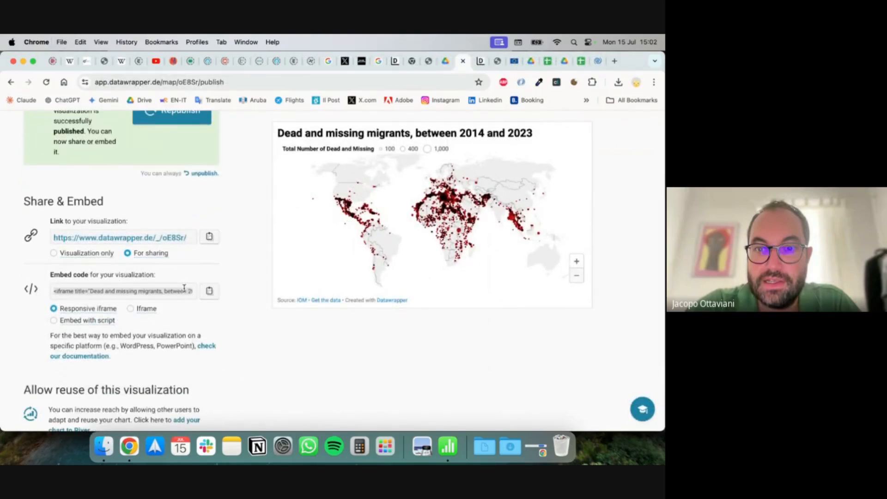
{"action": "key", "text": "super+t"}
{"action": "key", "text": "super+v"}
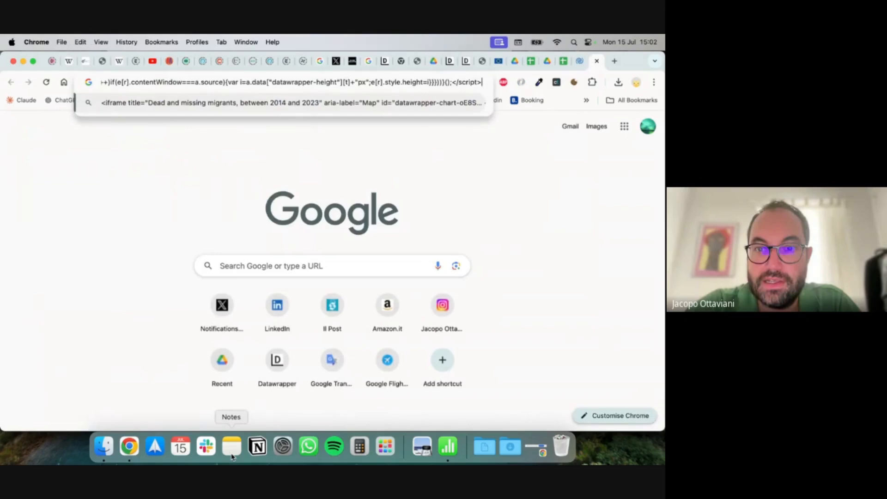
{"action": "left_click_drag", "start_coordinate": [417, 84], "coordinate": [47, 81]}
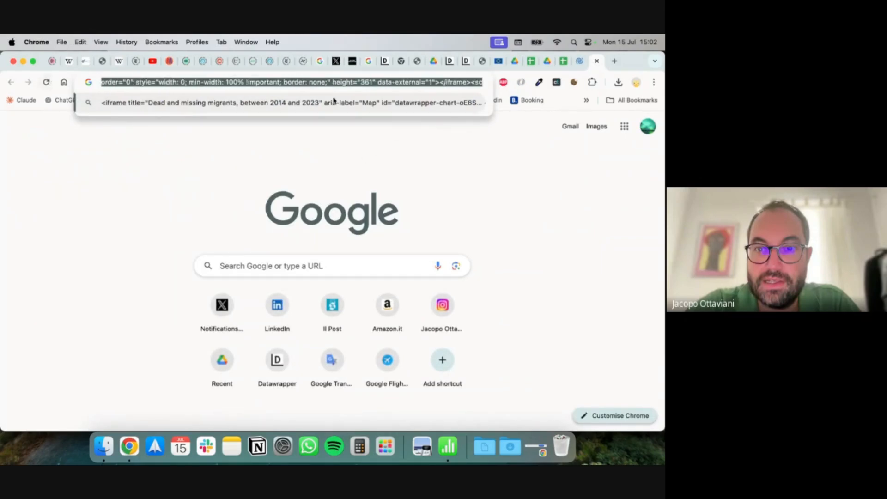
- Clear the pasted responsive embed code from the address bar and close that browser tab
{"action": "key", "text": "BackSpace"}
{"action": "key", "text": "BackSpace"}
{"action": "key", "text": "BackSpace"}
{"action": "key", "text": "BackSpace"}
{"action": "key", "text": "BackSpace"}
{"action": "key", "text": "BackSpace"}
{"action": "key", "text": "BackSpace"}
{"action": "key", "text": "BackSpace"}
{"action": "key", "text": "BackSpace"}
{"action": "key", "text": "BackSpace"}
{"action": "key", "text": "BackSpace"}
{"action": "key", "text": "BackSpace"}
{"action": "key", "text": "BackSpace"}
{"action": "key", "text": "BackSpace"}
{"action": "key", "text": "BackSpace"}
{"action": "key", "text": "BackSpace"}
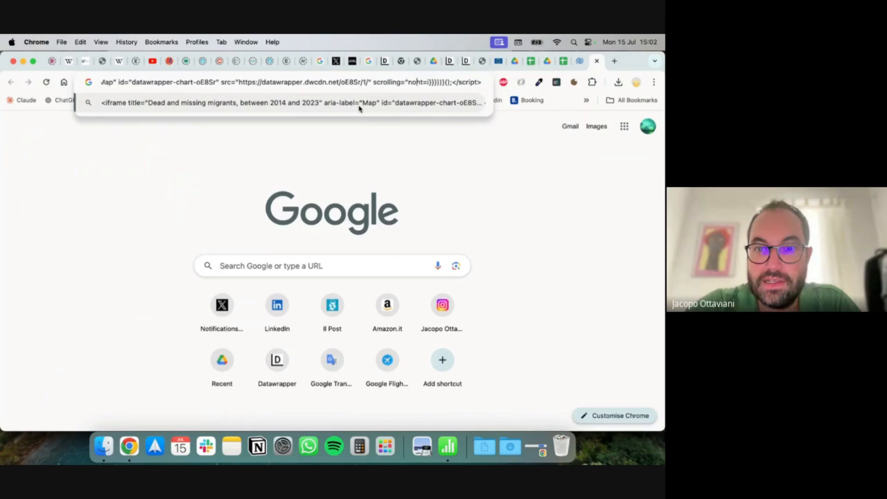
{"action": "key", "text": "BackSpace"}
{"action": "key", "text": "BackSpace"}
{"action": "key", "text": "BackSpace"}
{"action": "key", "text": "BackSpace"}
{"action": "key", "text": "BackSpace"}
{"action": "key", "text": "BackSpace"}
{"action": "key", "text": "BackSpace"}
{"action": "key", "text": "BackSpace"}
{"action": "key", "text": "BackSpace"}
{"action": "key", "text": "BackSpace"}
{"action": "key", "text": "BackSpace"}
{"action": "key", "text": "BackSpace"}
{"action": "key", "text": "BackSpace"}
{"action": "key", "text": "BackSpace"}
{"action": "key", "text": "BackSpace"}
{"action": "key", "text": "BackSpace"}
{"action": "key", "text": "BackSpace"}
{"action": "key", "text": "BackSpace"}
{"action": "key", "text": "BackSpace"}
{"action": "key", "text": "BackSpace"}
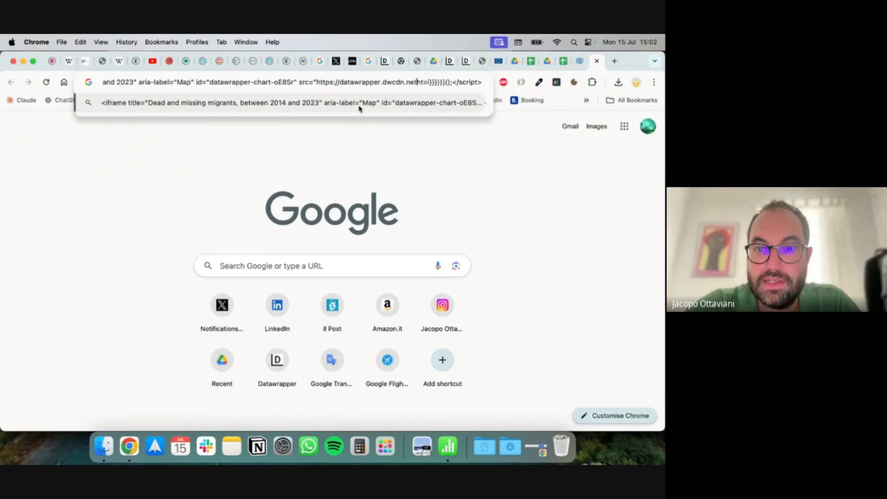
{"action": "key", "text": "BackSpace"}
{"action": "key", "text": "BackSpace"}
{"action": "key", "text": "BackSpace"}
{"action": "key", "text": "BackSpace"}
{"action": "key", "text": "BackSpace"}
{"action": "key", "text": "BackSpace"}
{"action": "key", "text": "BackSpace"}
{"action": "key", "text": "BackSpace"}
{"action": "key", "text": "BackSpace"}
{"action": "key", "text": "BackSpace"}
{"action": "key", "text": "BackSpace"}
{"action": "key", "text": "BackSpace"}
{"action": "key", "text": "super+a"}
{"action": "key", "text": "BackSpace"}
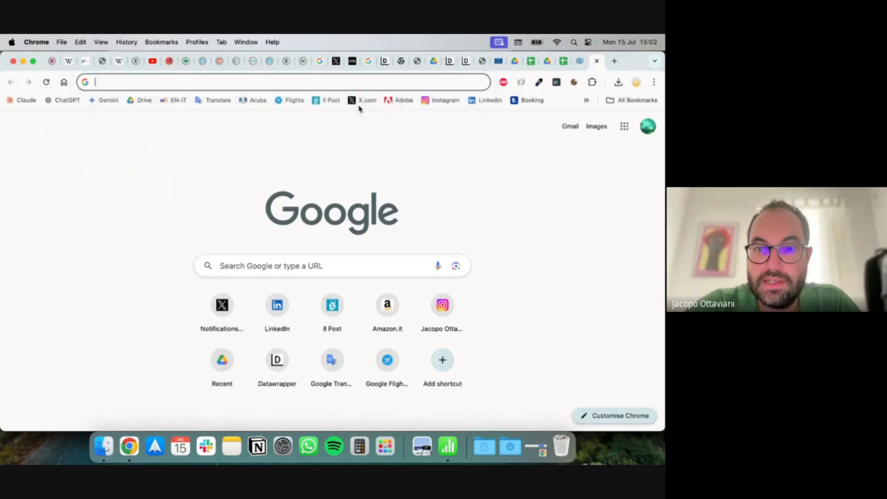
{"action": "key", "text": "super+w"}
- Switch the embed code to the plain Iframe option, copy it, and paste it into the address bar
{"action": "left_click", "coordinate": [145, 308]}
{"action": "left_click", "coordinate": [209, 291]}
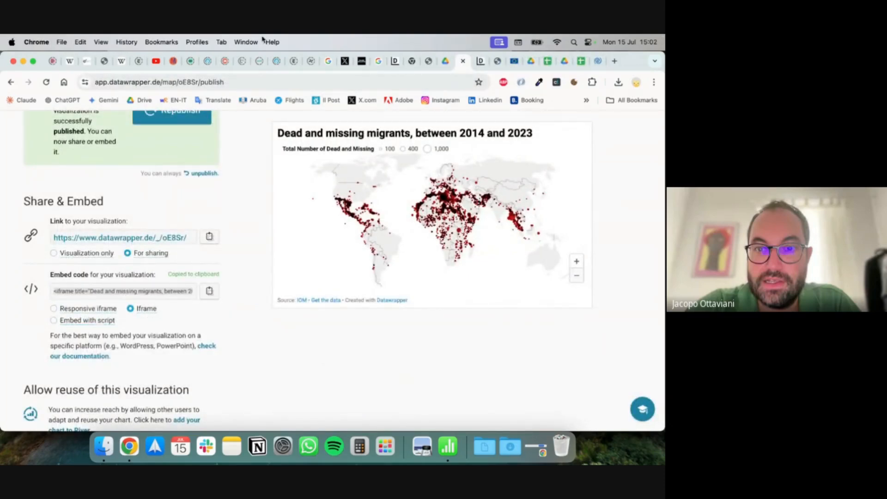
{"action": "left_click", "coordinate": [250, 85]}
{"action": "key", "text": "super+a"}
{"action": "key", "text": "super+v"}
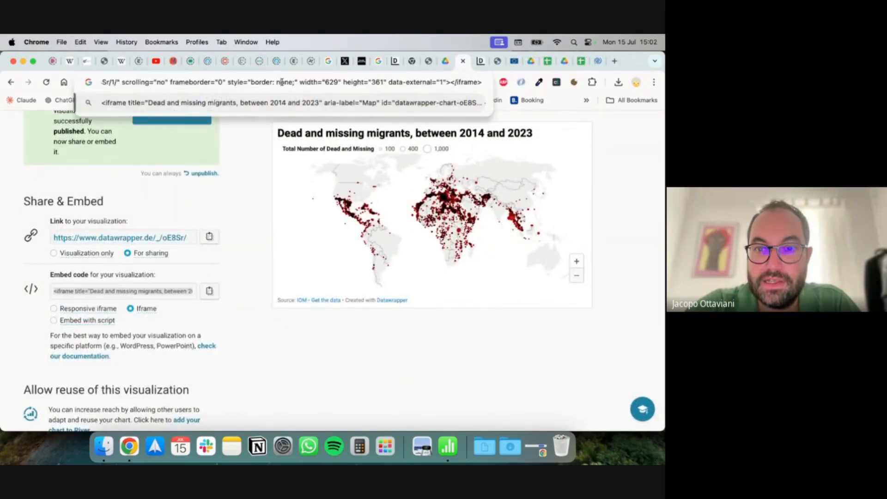
- Select only the map's source URL inside the pasted iframe code and copy it
{"action": "left_click_drag", "start_coordinate": [280, 82], "coordinate": [122, 78]}
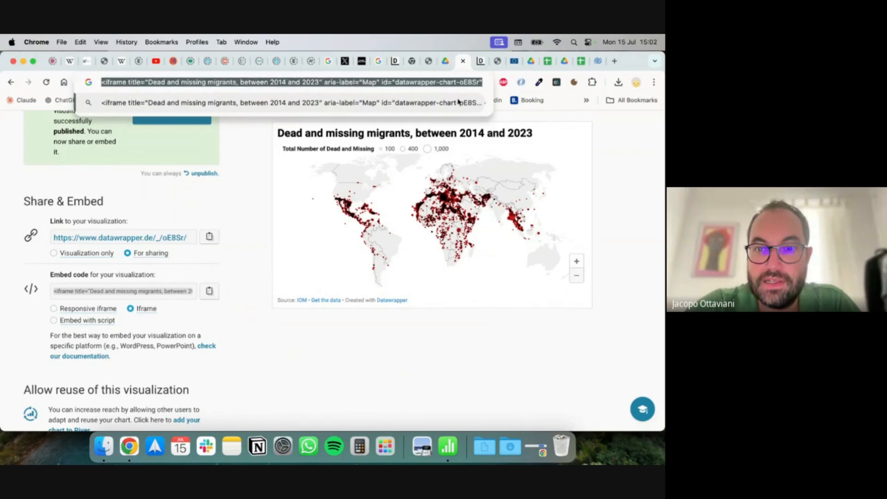
{"action": "left_click_drag", "start_coordinate": [460, 84], "coordinate": [476, 85]}
{"action": "left_click", "coordinate": [394, 83]}
{"action": "left_click_drag", "start_coordinate": [393, 83], "coordinate": [478, 83]}
{"action": "left_click", "coordinate": [369, 83]}
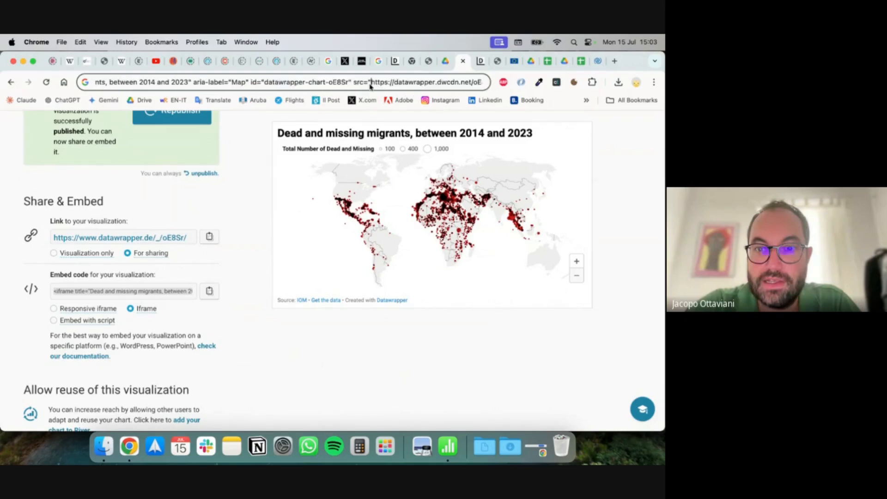
{"action": "key", "text": "shift+Right"}
{"action": "key", "text": "shift+Right"}
{"action": "key", "text": "shift+Right"}
{"action": "key", "text": "shift+Right"}
{"action": "key", "text": "shift+Right"}
{"action": "key", "text": "shift+Right"}
{"action": "key", "text": "shift+Right"}
{"action": "key", "text": "shift+Right"}
{"action": "key", "text": "shift+Right"}
{"action": "key", "text": "shift+Right"}
{"action": "key", "text": "shift+Right"}
{"action": "key", "text": "shift+Right"}
{"action": "key", "text": "shift+Right"}
{"action": "key", "text": "shift+Right"}
{"action": "key", "text": "shift+Right"}
{"action": "key", "text": "shift+Right"}
{"action": "key", "text": "shift+Right"}
{"action": "key", "text": "shift+Right"}
{"action": "key", "text": "shift+Right"}
{"action": "key", "text": "shift+Right"}
{"action": "key", "text": "shift+Right"}
{"action": "key", "text": "shift+Right"}
{"action": "key", "text": "shift+Right"}
{"action": "key", "text": "shift+Right"}
{"action": "key", "text": "shift+Right"}
{"action": "key", "text": "shift+Right"}
{"action": "key", "text": "shift+Right"}
{"action": "key", "text": "shift+Right"}
{"action": "key", "text": "shift+Right"}
{"action": "key", "text": "shift+Right"}
{"action": "key", "text": "shift+Right"}
{"action": "key", "text": "shift+Right"}
{"action": "key", "text": "shift+Right"}
{"action": "key", "text": "shift+Right"}
{"action": "key", "text": "shift+Right"}
{"action": "key", "text": "shift+Right"}
{"action": "key", "text": "shift+Right"}
{"action": "key", "text": "shift+Right"}
{"action": "key", "text": "shift+Right"}
{"action": "key", "text": "shift+Left"}
{"action": "key", "text": "shift+Left"}
{"action": "key", "text": "shift+Left"}
{"action": "key", "text": "shift+Left"}
{"action": "key", "text": "super+c"}
- Replace the iframe code in the address bar with the copied source URL and load the standalone map
{"action": "left_click", "coordinate": [276, 84]}
{"action": "key", "text": "super+v"}
{"action": "key", "text": "super+a"}
{"action": "key", "text": "super+v"}
{"action": "key", "text": "Return"}
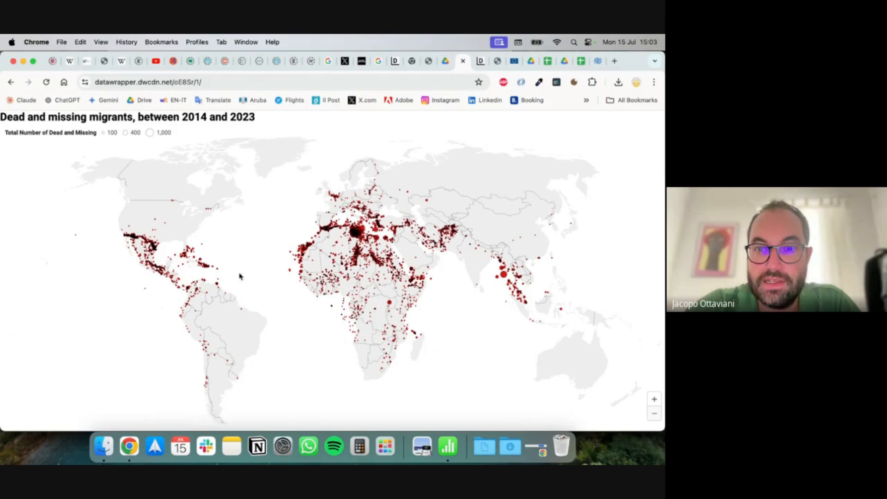
- Examine the full-page map around the Mediterranean, North Africa and the Middle East at several zoom levels
{"action": "left_click", "coordinate": [654, 400]}
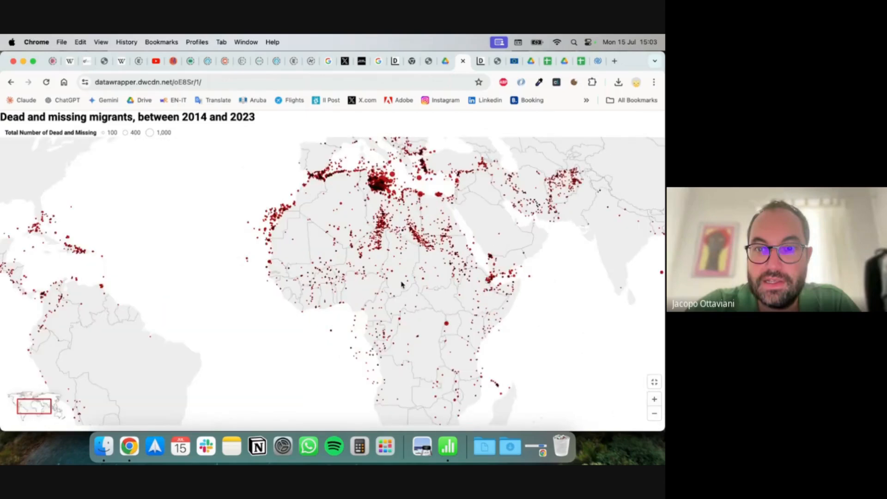
{"action": "scroll", "coordinate": [402, 284], "scroll_direction": "up", "scroll_amount": 2}
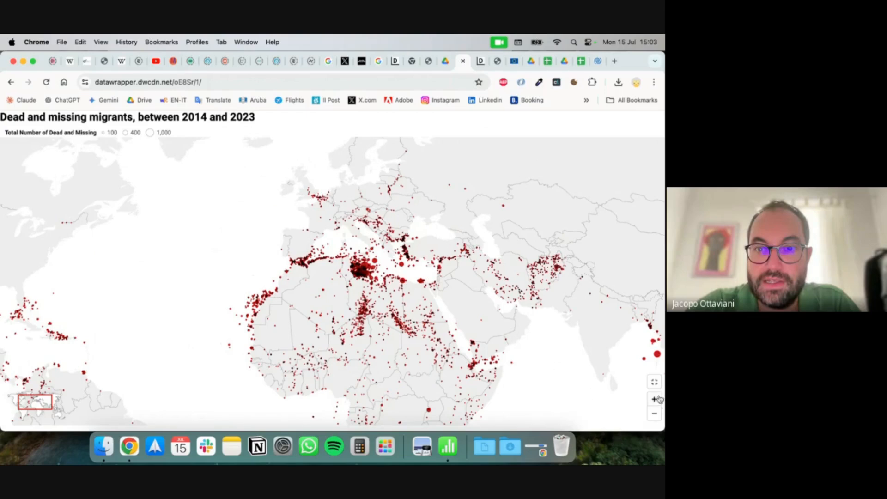
{"action": "scroll", "coordinate": [447, 287], "scroll_direction": "up", "scroll_amount": 3}
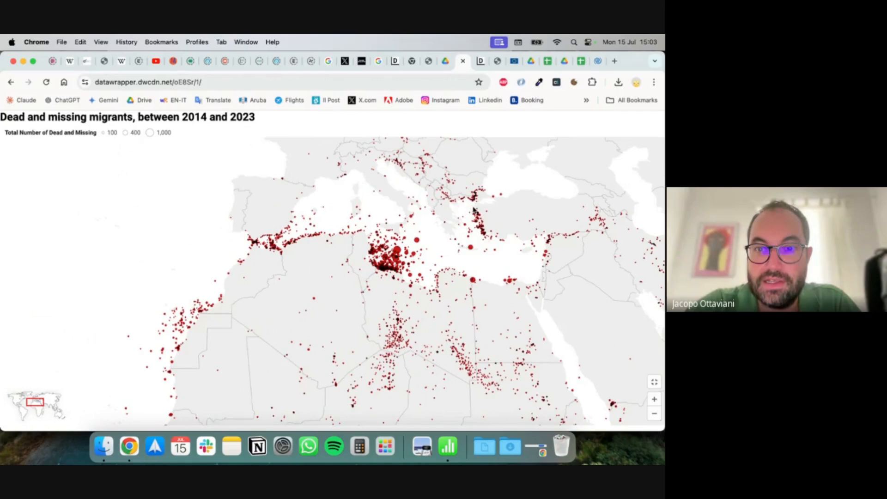
{"action": "scroll", "coordinate": [338, 268], "scroll_direction": "down", "scroll_amount": 4}
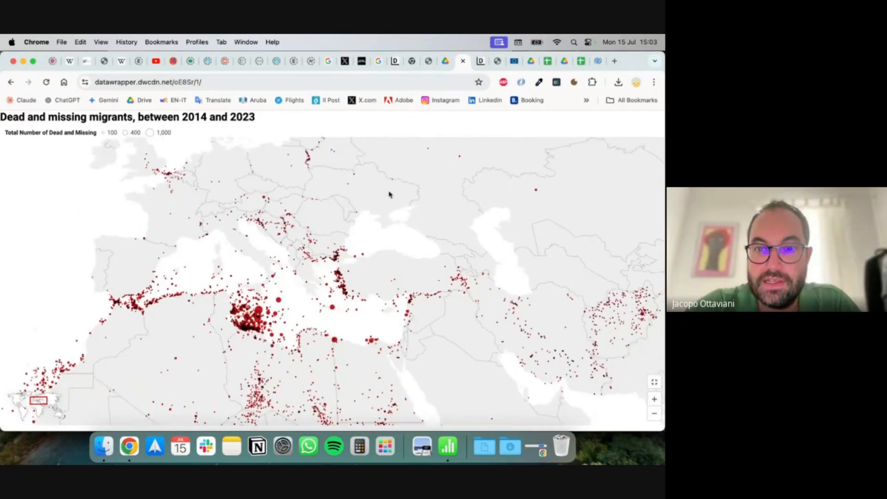
{"action": "left_click", "coordinate": [654, 401]}
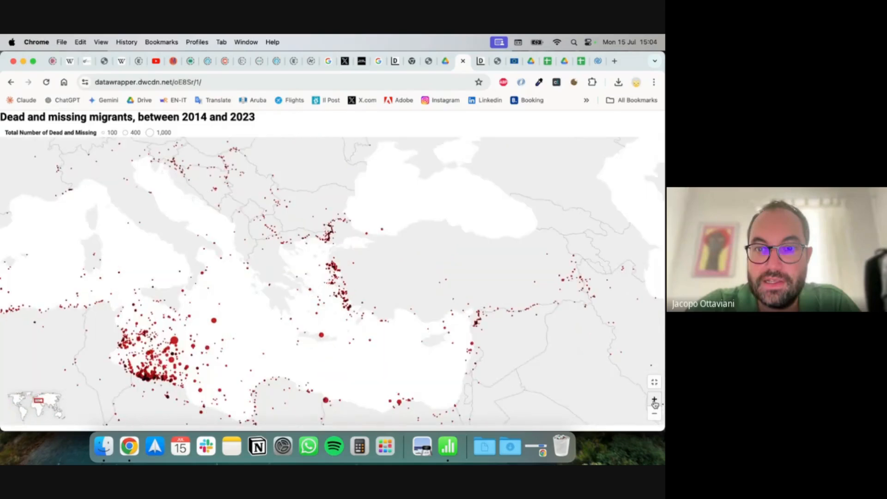
{"action": "left_click_drag", "start_coordinate": [271, 340], "coordinate": [425, 322]}
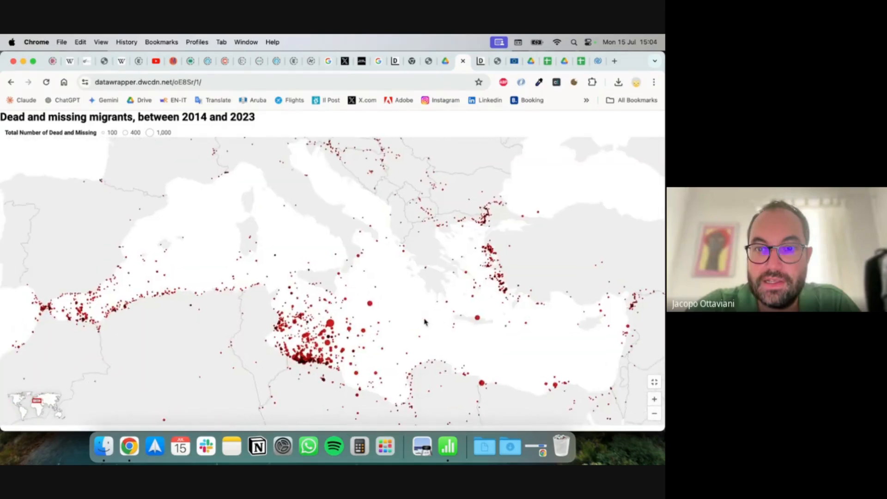
{"action": "left_click", "coordinate": [654, 400]}
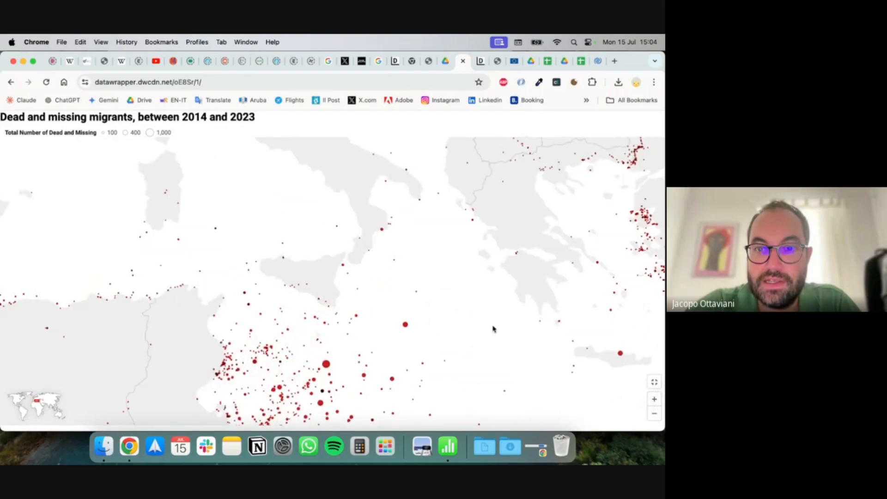
{"action": "left_click_drag", "start_coordinate": [493, 329], "coordinate": [492, 245]}
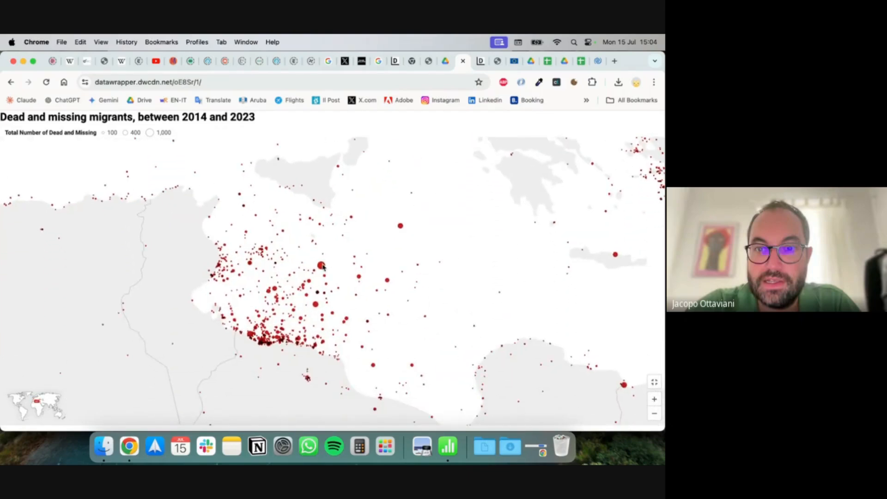
{"action": "left_click", "coordinate": [654, 399]}
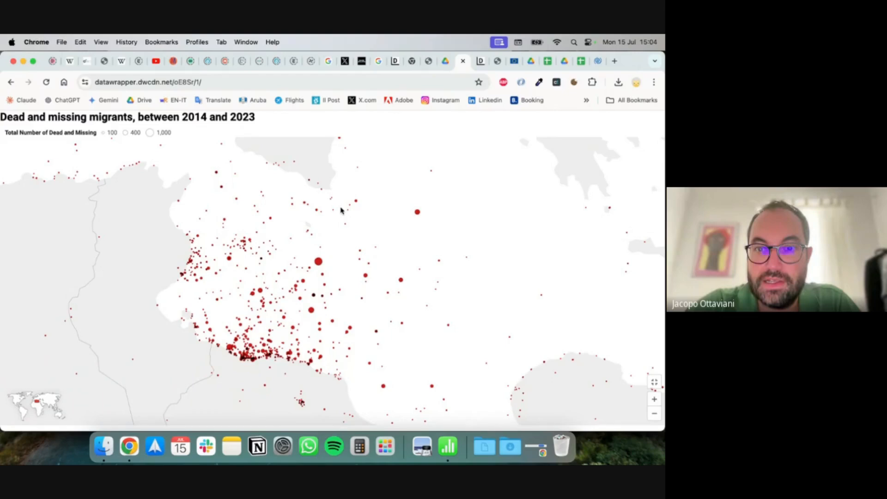
{"action": "left_click", "coordinate": [654, 413]}
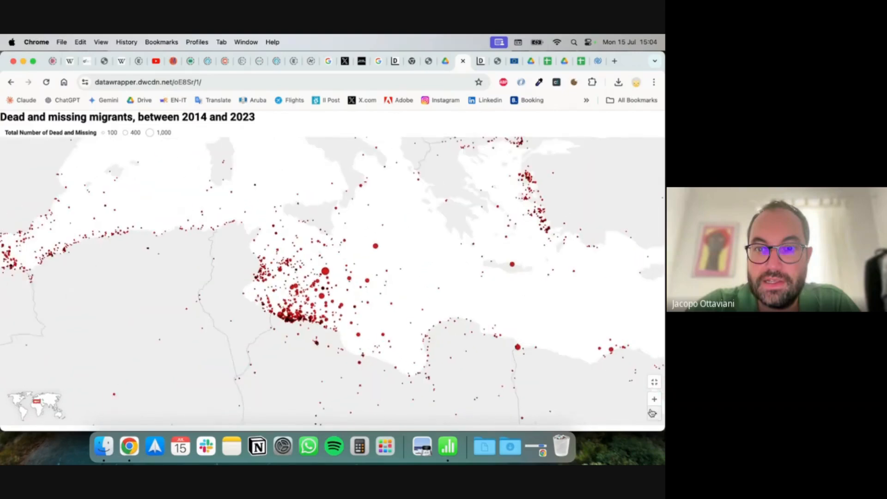
{"action": "left_click", "coordinate": [654, 413]}
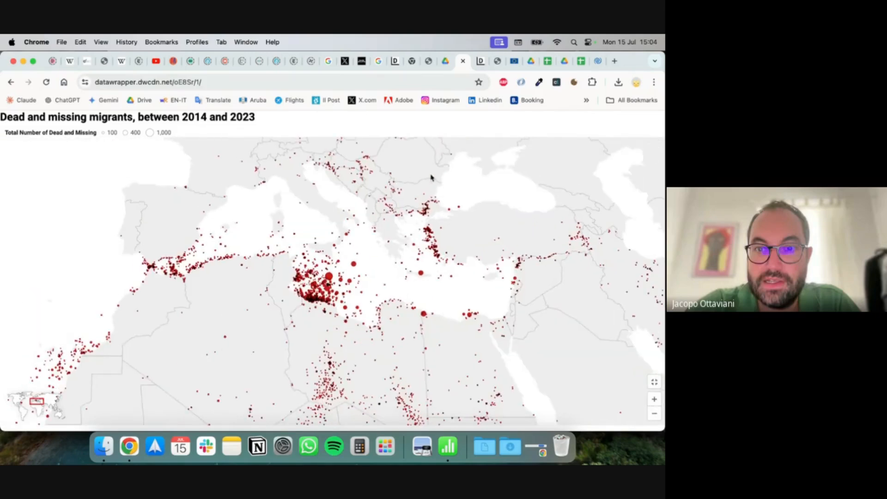
{"action": "left_click", "coordinate": [654, 413]}
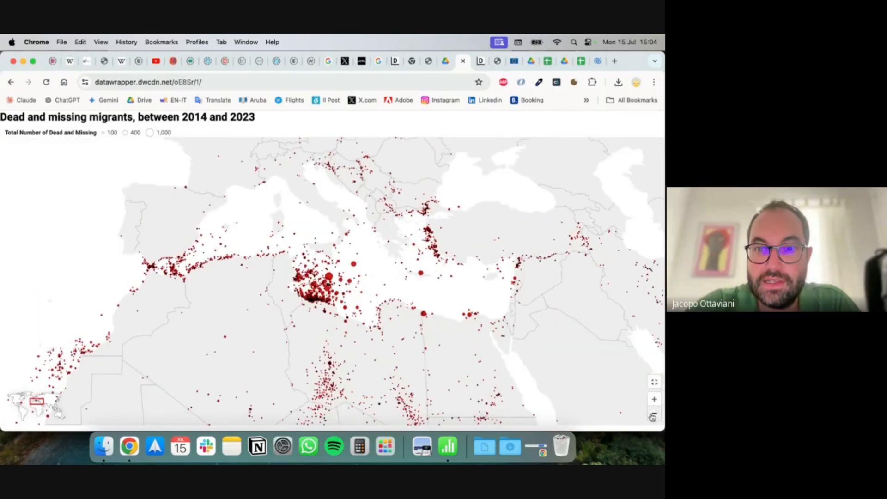
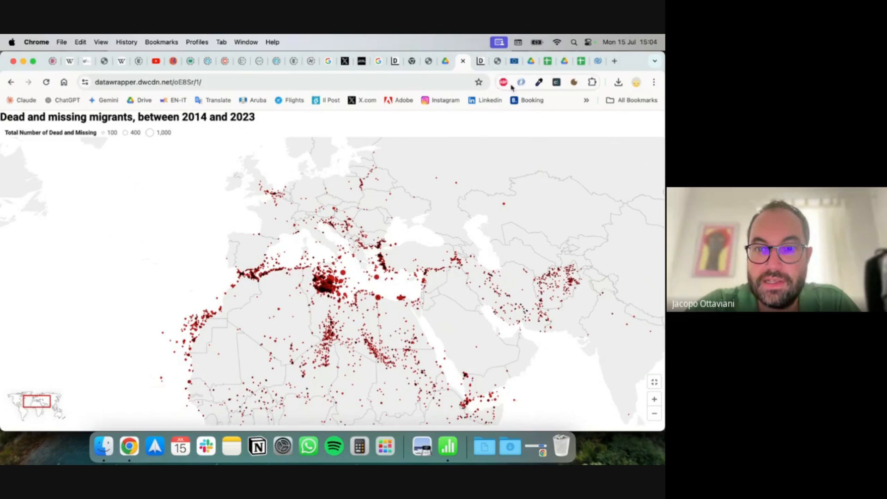
{"action": "left_click", "coordinate": [535, 448]}
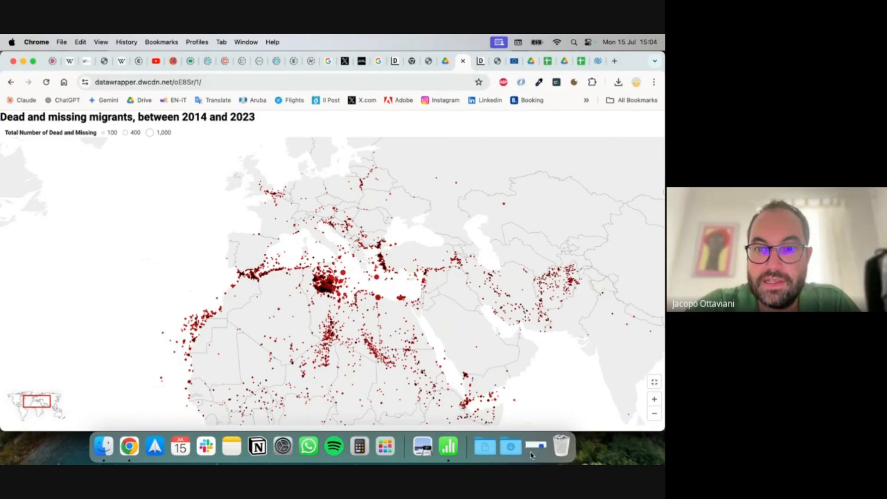
{"action": "left_click", "coordinate": [411, 417]}
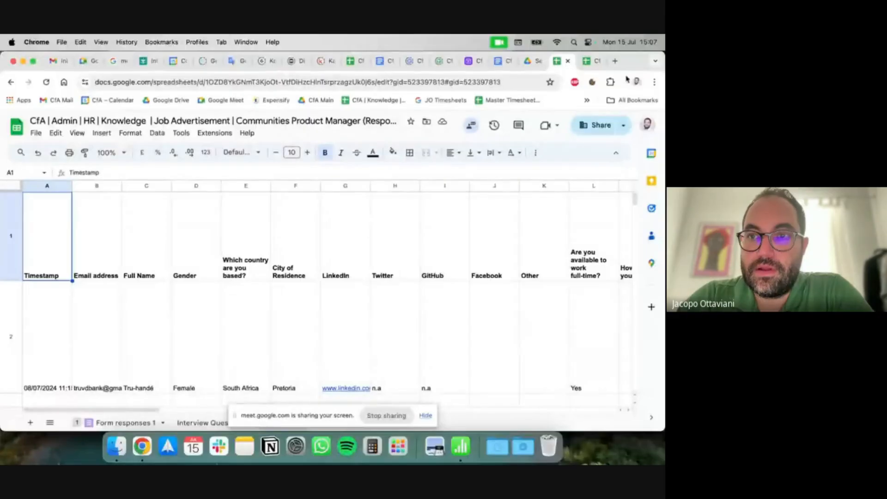
- Switch to the browser profile that has Datawrapper open and go to the Datawrapper dashboard
{"action": "left_click", "coordinate": [636, 82]}
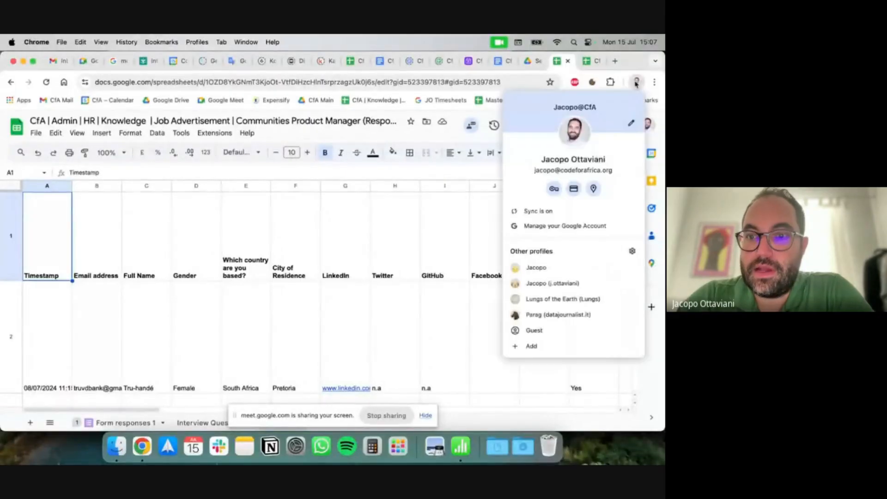
{"action": "left_click", "coordinate": [532, 272]}
{"action": "left_click", "coordinate": [62, 135]}
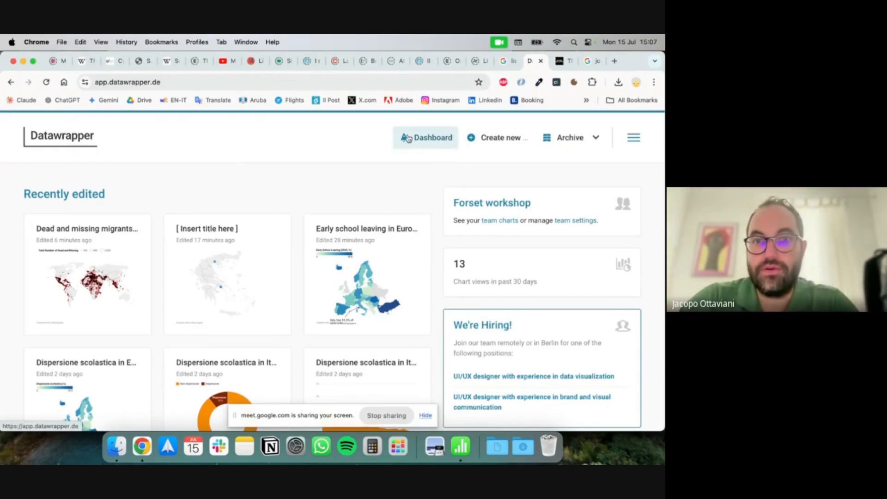
- Create a new map of the locator map type
{"action": "mouse_move", "coordinate": [490, 137]}
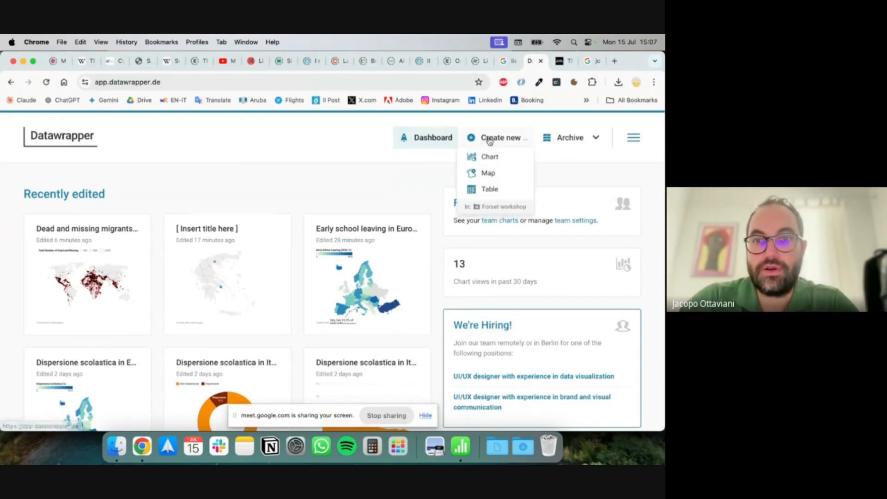
{"action": "left_click", "coordinate": [488, 174]}
{"action": "left_click", "coordinate": [534, 351]}
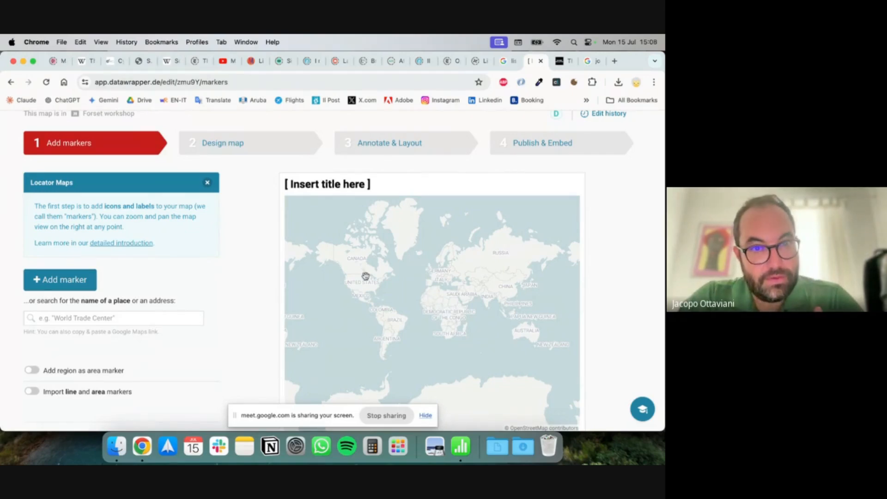
- Search Google for "locator datawrapper" in a new tab and open the article "Examples of Datawrapper locator maps"
{"action": "key", "text": "super+t"}
{"action": "type", "text": "locato"}
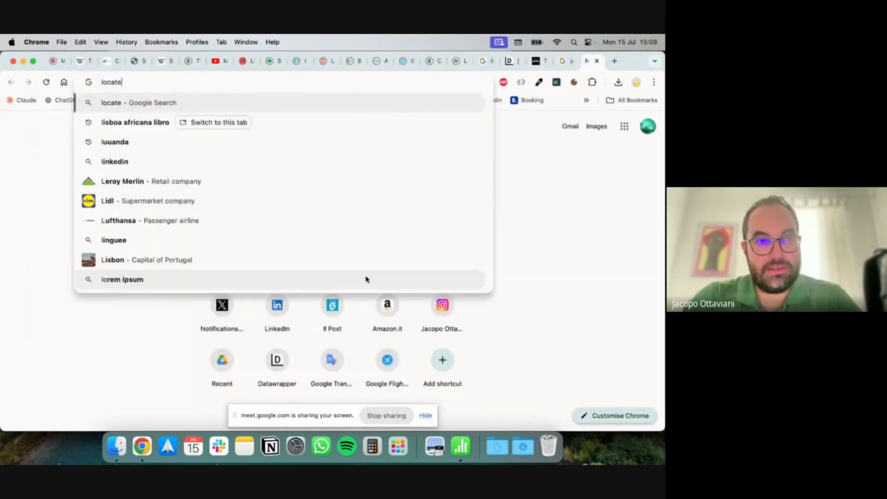
{"action": "type", "text": "r datawrapper"}
{"action": "key", "text": "Return"}
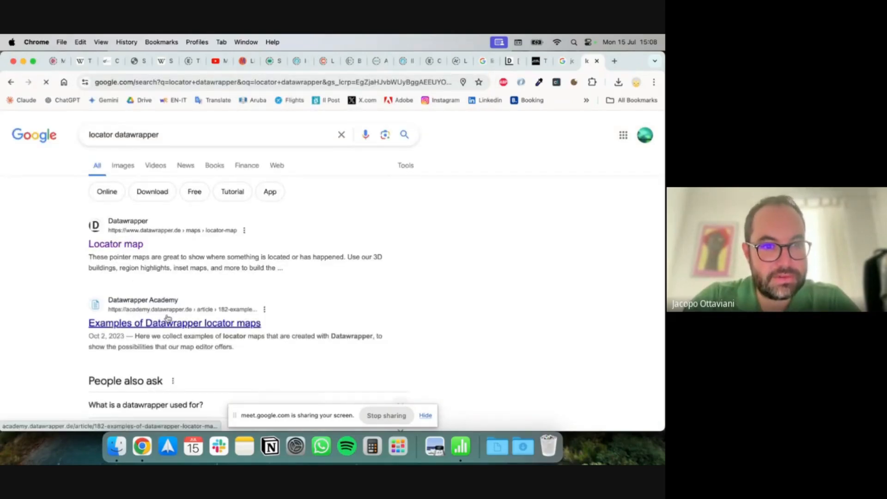
- Examine the example locator maps in the article, including the flight routes, Central Park, Belgian enclave and Camp Fire maps
{"action": "scroll", "coordinate": [369, 254], "scroll_direction": "down", "scroll_amount": 5}
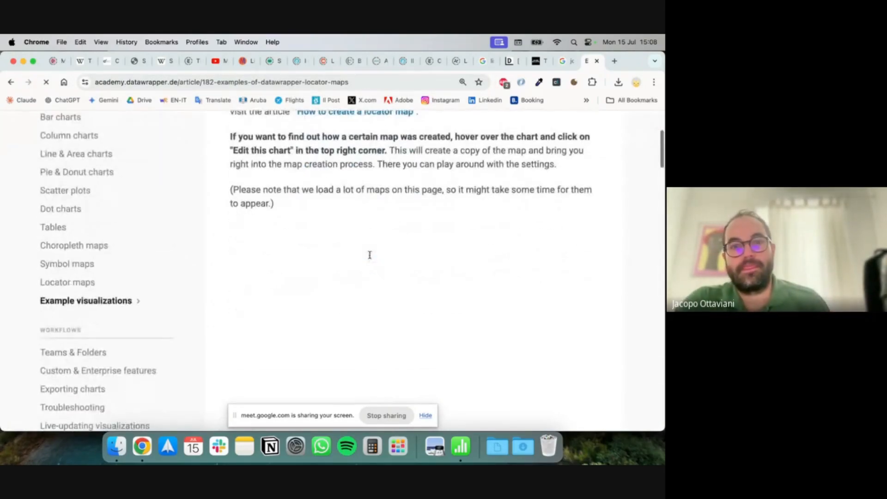
{"action": "scroll", "coordinate": [257, 153], "scroll_direction": "up", "scroll_amount": 3}
{"action": "scroll", "coordinate": [257, 153], "scroll_direction": "down", "scroll_amount": 6}
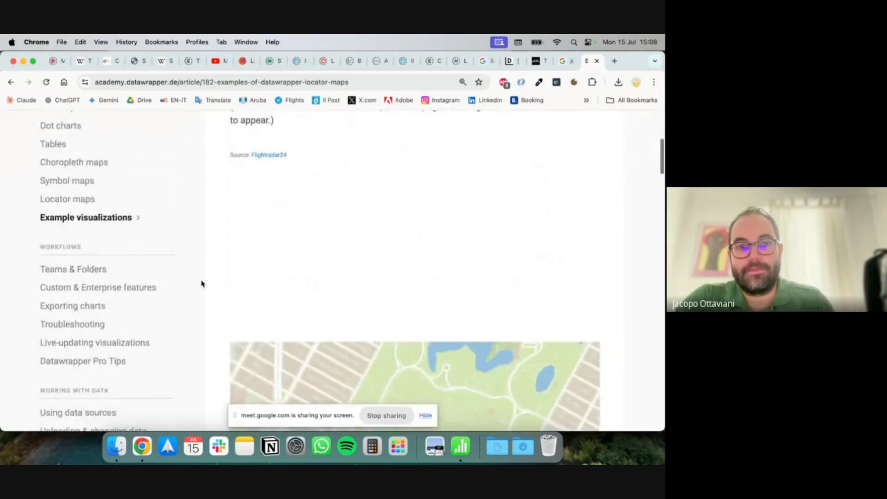
{"action": "scroll", "coordinate": [201, 283], "scroll_direction": "down", "scroll_amount": 3}
{"action": "scroll", "coordinate": [201, 284], "scroll_direction": "down", "scroll_amount": 3}
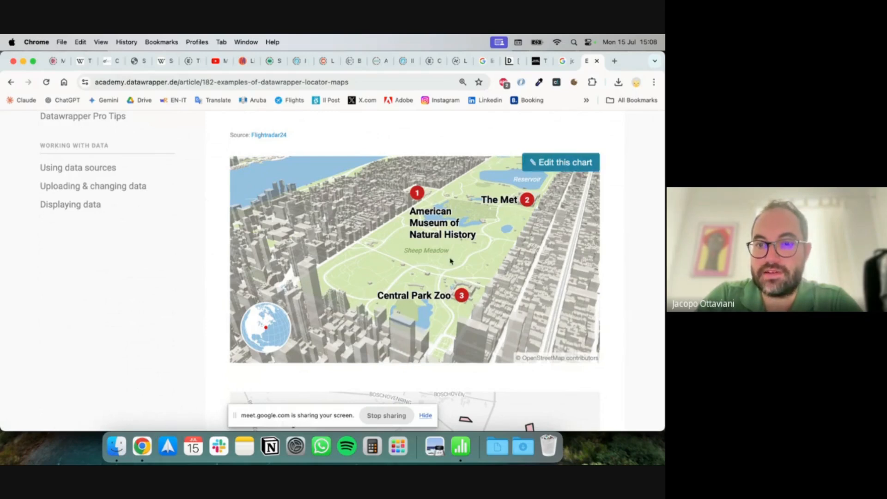
{"action": "scroll", "coordinate": [372, 287], "scroll_direction": "up", "scroll_amount": 10}
{"action": "scroll", "coordinate": [396, 252], "scroll_direction": "down", "scroll_amount": 5}
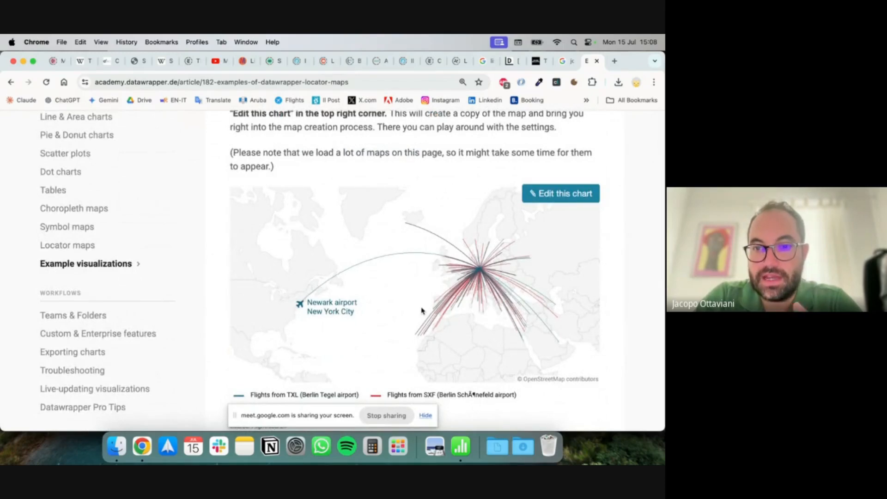
{"action": "scroll", "coordinate": [421, 311], "scroll_direction": "down", "scroll_amount": 15}
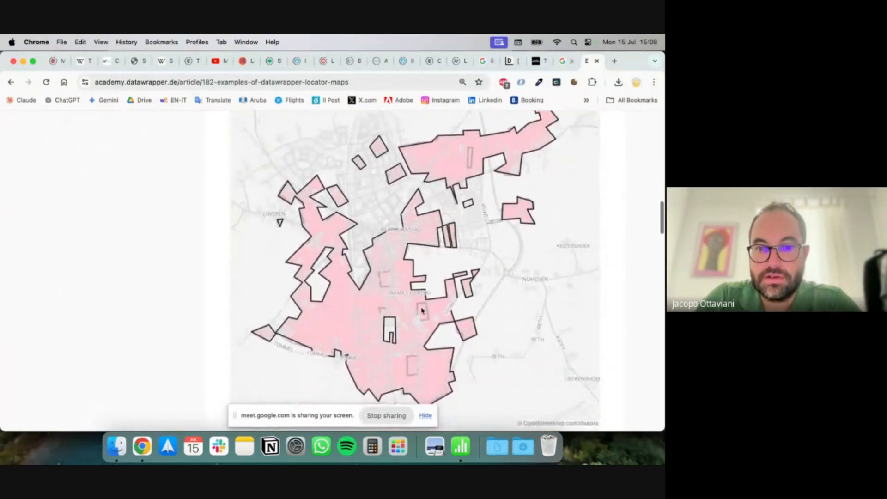
{"action": "scroll", "coordinate": [365, 328], "scroll_direction": "down", "scroll_amount": 6}
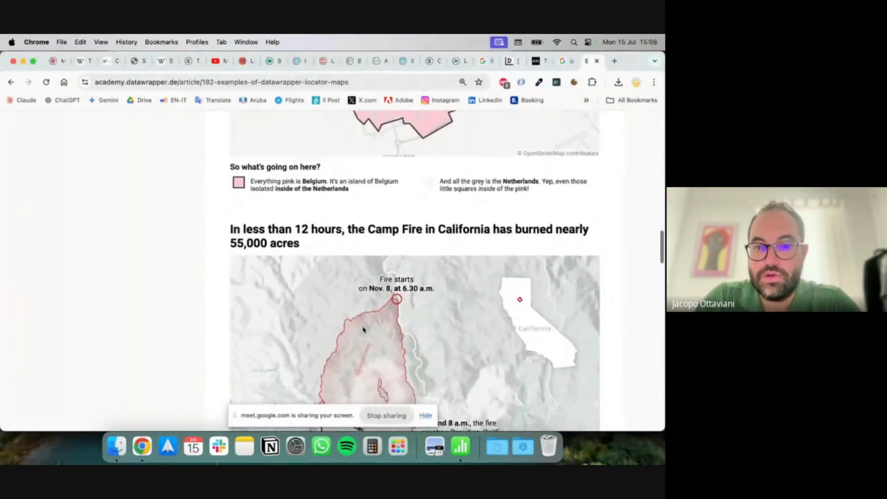
- Examine the remaining example maps in the article, including the Bolivia, Amsterdam sightseeing and Berlin biking maps
{"action": "scroll", "coordinate": [364, 329], "scroll_direction": "down", "scroll_amount": 10}
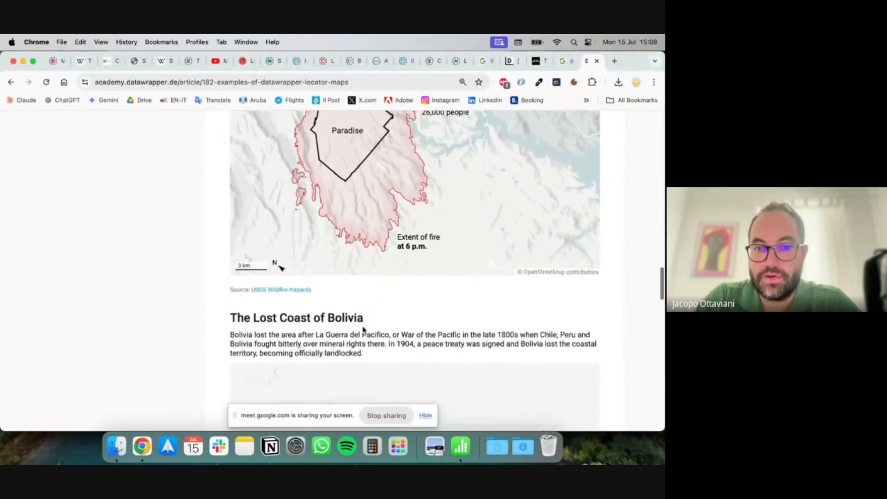
{"action": "scroll", "coordinate": [364, 330], "scroll_direction": "down", "scroll_amount": 10}
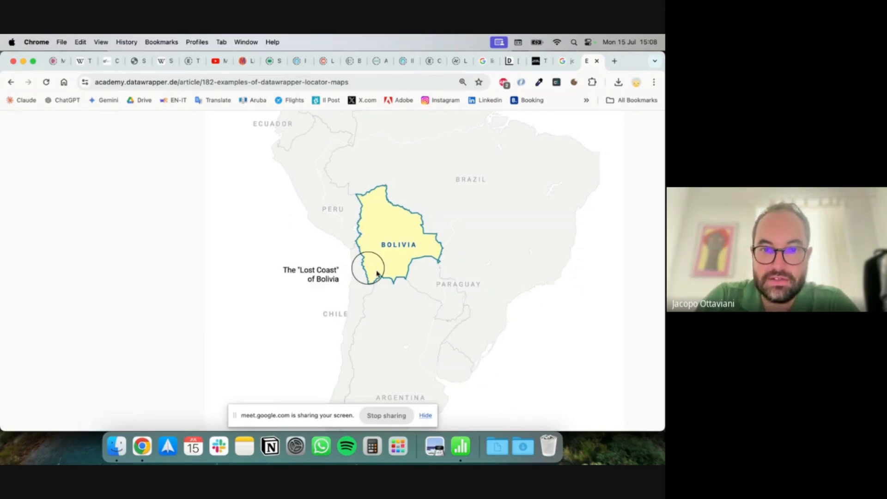
{"action": "scroll", "coordinate": [409, 257], "scroll_direction": "down", "scroll_amount": 10}
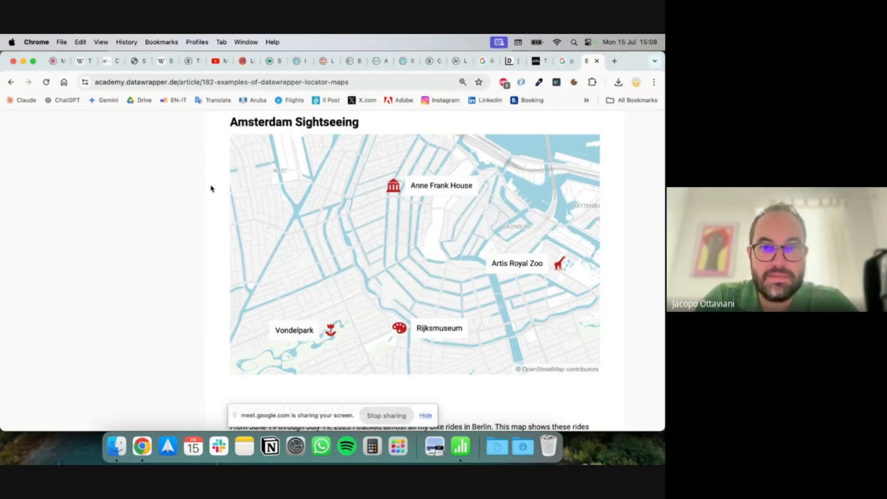
{"action": "scroll", "coordinate": [168, 229], "scroll_direction": "down", "scroll_amount": 8}
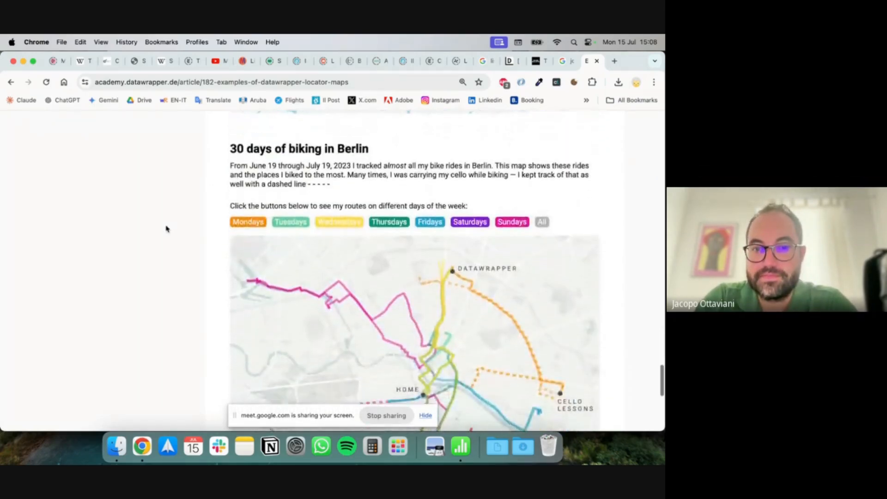
{"action": "scroll", "coordinate": [168, 229], "scroll_direction": "up", "scroll_amount": 3}
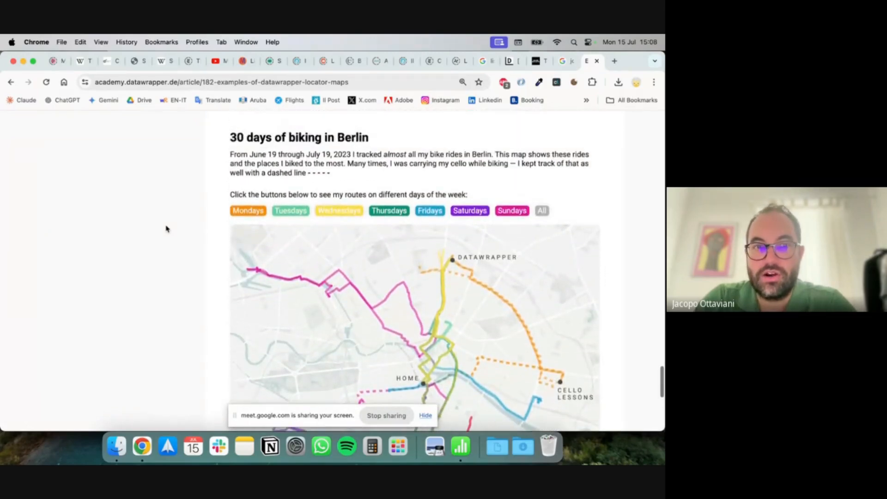
{"action": "scroll", "coordinate": [167, 229], "scroll_direction": "down", "scroll_amount": 3}
{"action": "scroll", "coordinate": [483, 275], "scroll_direction": "down", "scroll_amount": 8}
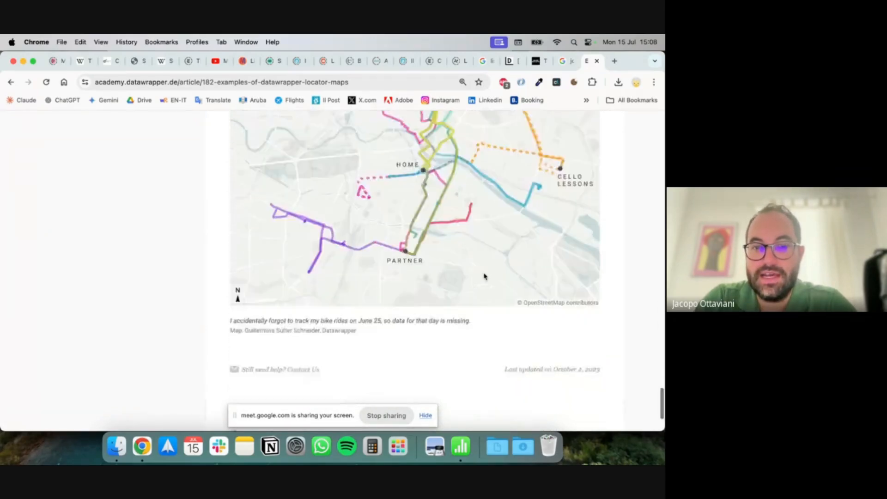
{"action": "scroll", "coordinate": [484, 276], "scroll_direction": "up", "scroll_amount": 15}
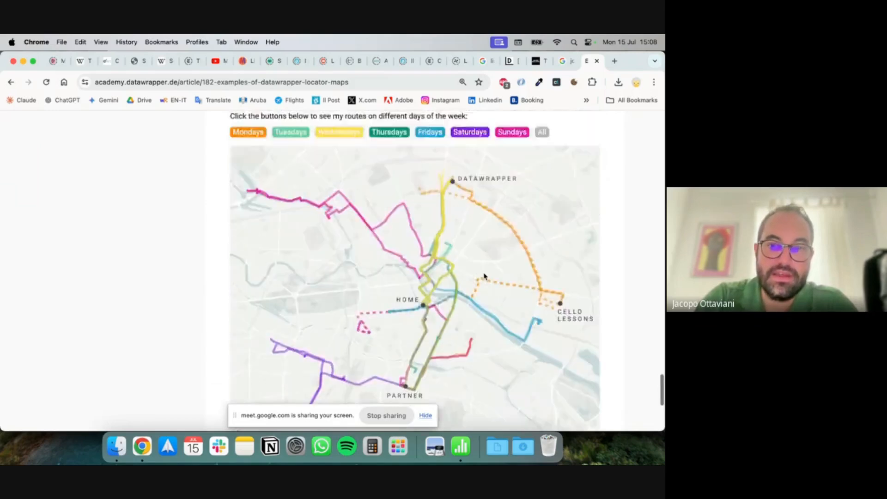
{"action": "scroll", "coordinate": [484, 277], "scroll_direction": "up", "scroll_amount": 20}
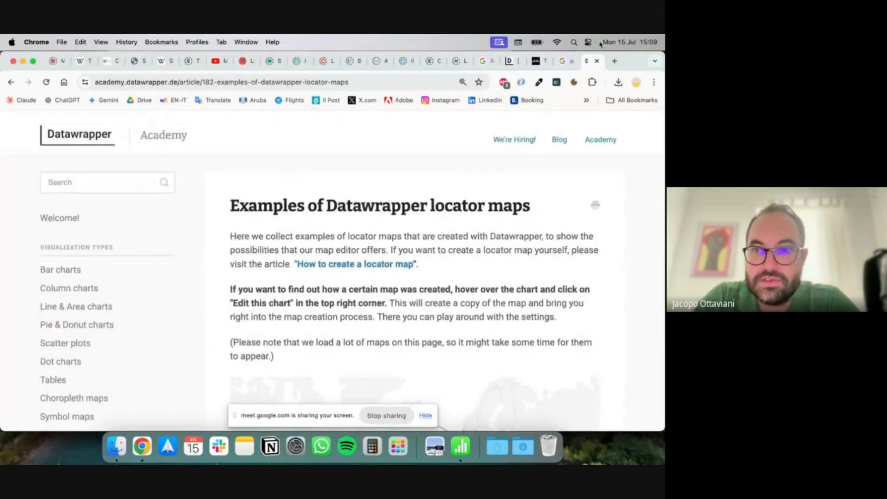
- Return to the new locator map and add a marker for Syntagma, Βασιλίσσης Αμαλίας, Athens, found by searching for "syntagma"
{"action": "left_click", "coordinate": [598, 61]}
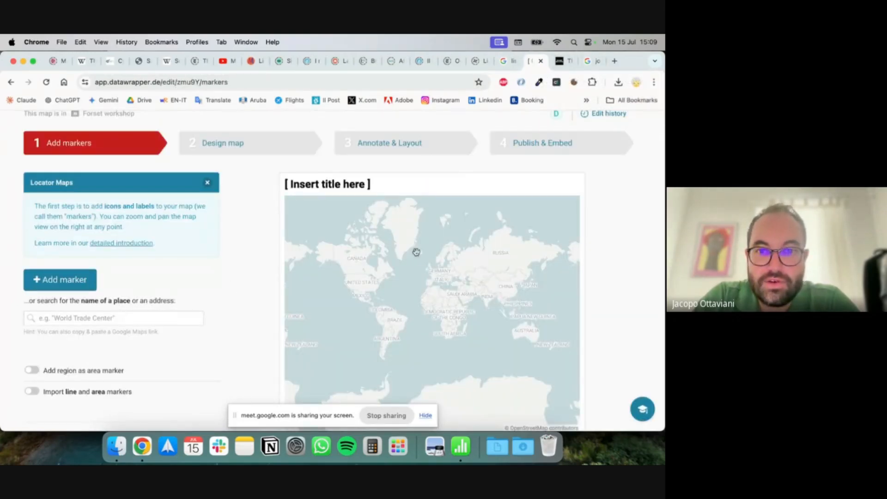
{"action": "left_click", "coordinate": [180, 313]}
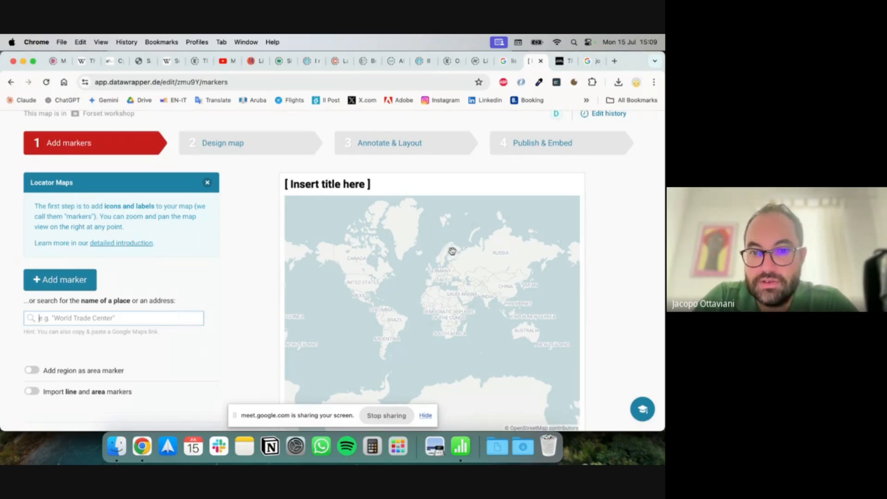
{"action": "scroll", "coordinate": [445, 277], "scroll_direction": "up", "scroll_amount": 5}
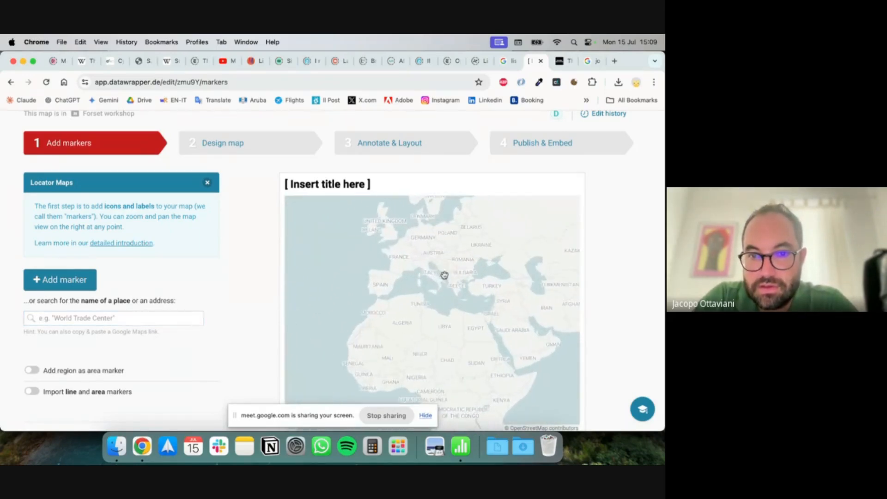
{"action": "scroll", "coordinate": [430, 276], "scroll_direction": "up", "scroll_amount": 5}
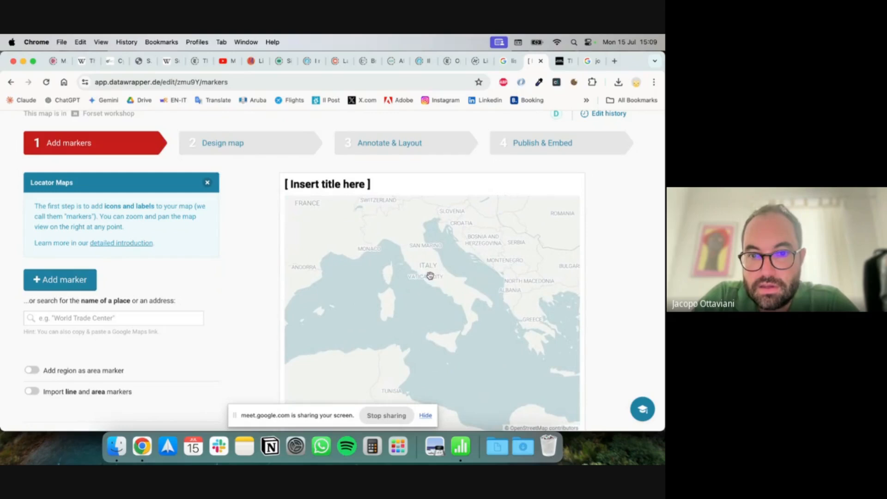
{"action": "left_click_drag", "start_coordinate": [509, 278], "coordinate": [375, 279]}
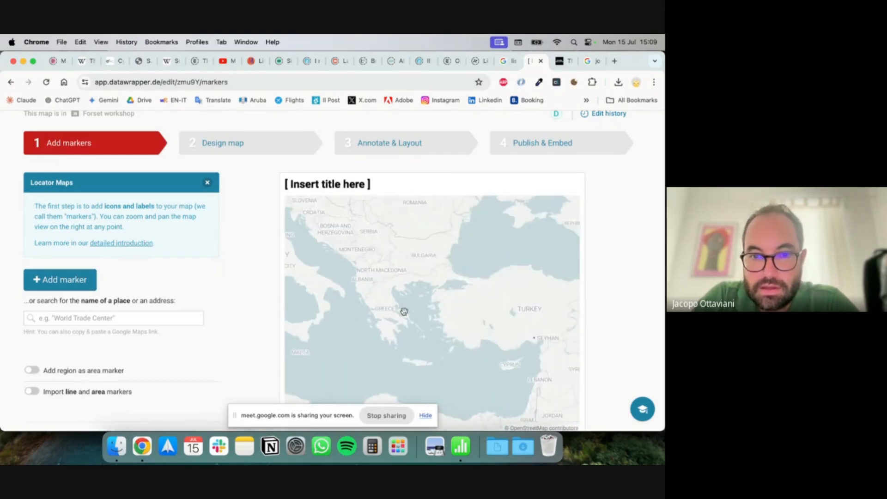
{"action": "scroll", "coordinate": [404, 311], "scroll_direction": "up", "scroll_amount": 5}
{"action": "left_click", "coordinate": [87, 318]}
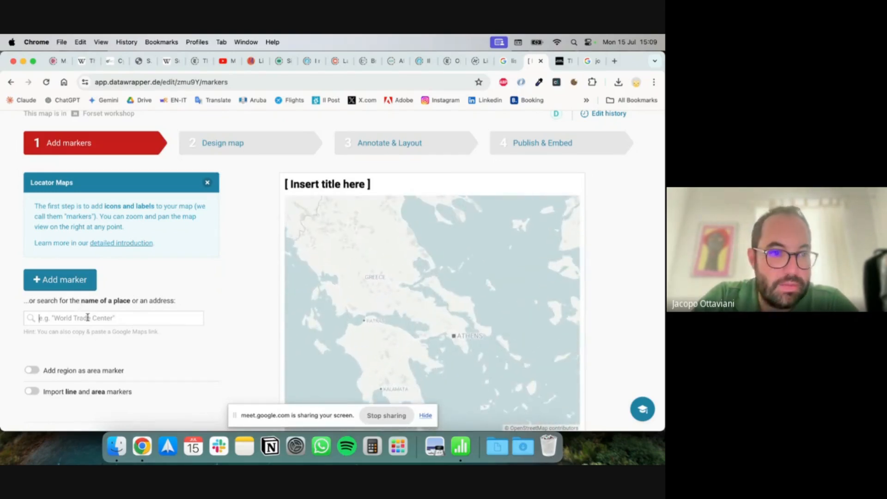
{"action": "type", "text": "syntagma"}
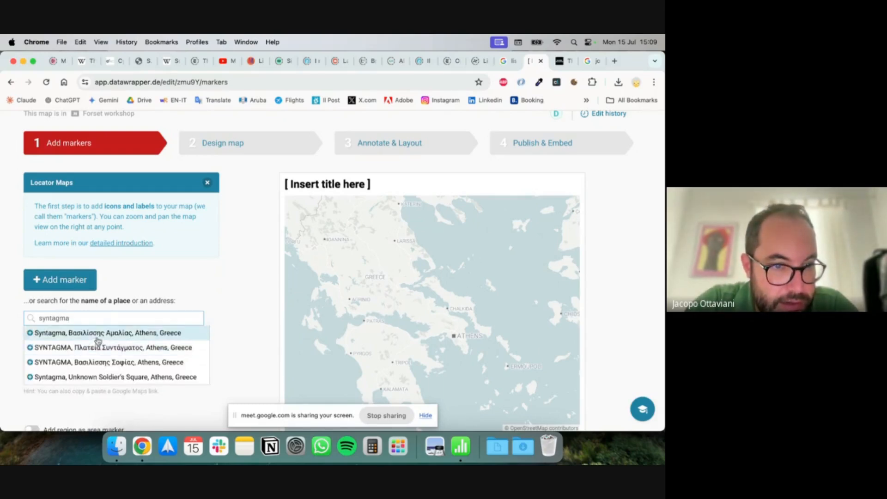
{"action": "left_click", "coordinate": [95, 336]}
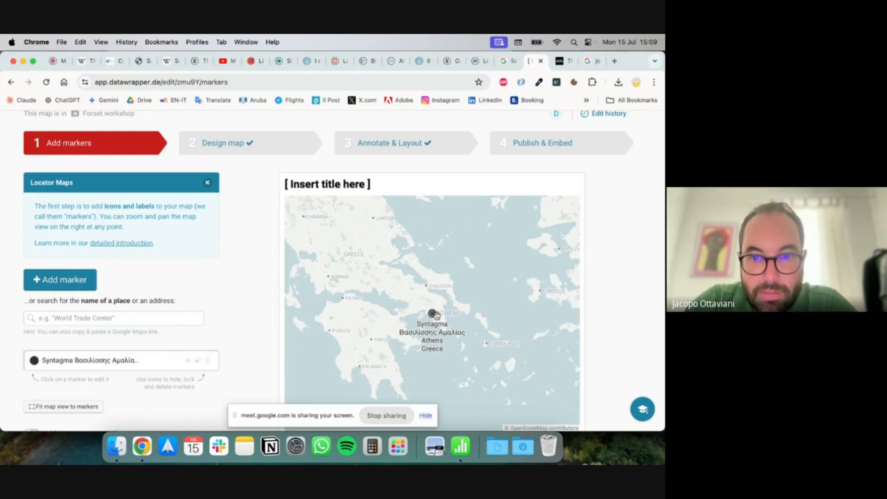
- Zoom the map in to street level around the Syntagma marker in central Athens
{"action": "scroll", "coordinate": [232, 305], "scroll_direction": "down", "scroll_amount": 5}
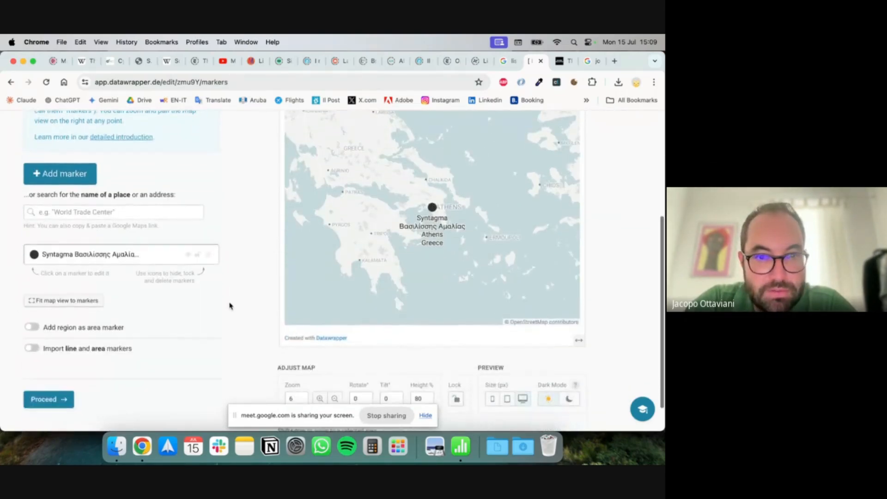
{"action": "scroll", "coordinate": [138, 331], "scroll_direction": "up", "scroll_amount": 5}
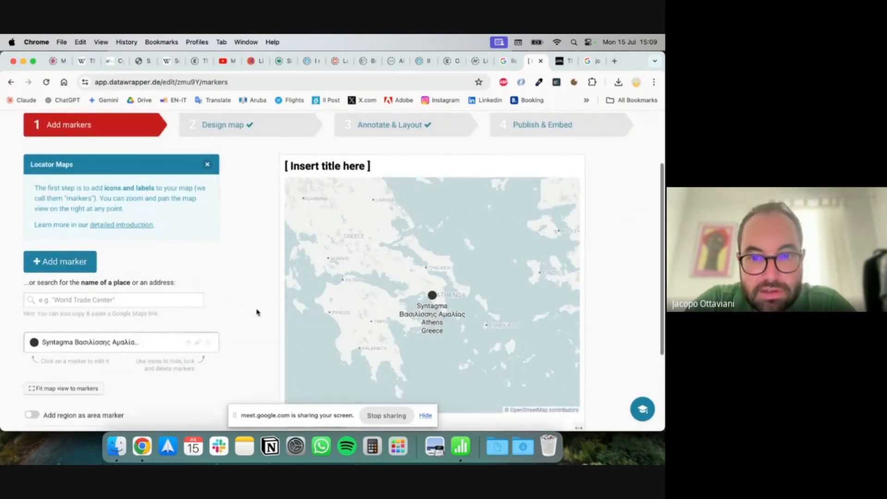
{"action": "scroll", "coordinate": [161, 277], "scroll_direction": "down", "scroll_amount": 6}
{"action": "mouse_move", "coordinate": [441, 248]}
{"action": "left_mouse_down"}
{"action": "mouse_move", "coordinate": [385, 185]}
{"action": "mouse_move", "coordinate": [426, 247]}
{"action": "left_mouse_up"}
{"action": "scroll", "coordinate": [430, 241], "scroll_direction": "up", "scroll_amount": 5}
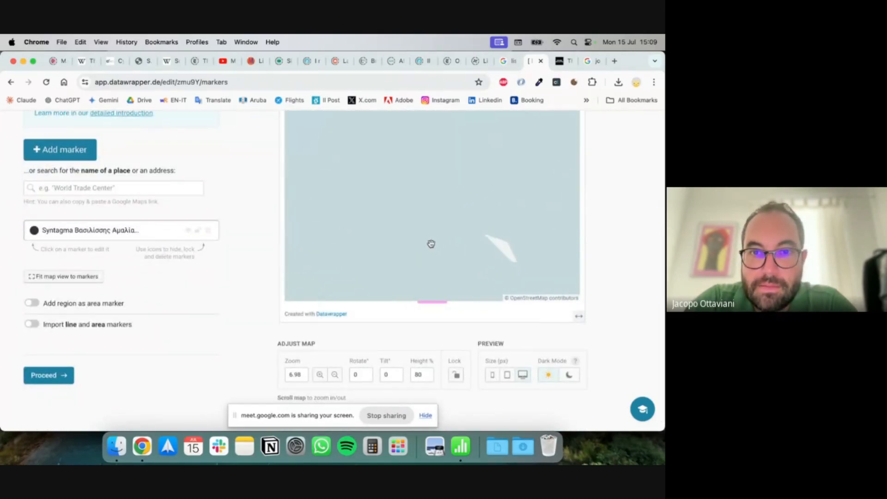
{"action": "mouse_move", "coordinate": [412, 188]}
{"action": "left_mouse_down"}
{"action": "mouse_move", "coordinate": [407, 307]}
{"action": "mouse_move", "coordinate": [468, 331]}
{"action": "left_mouse_up"}
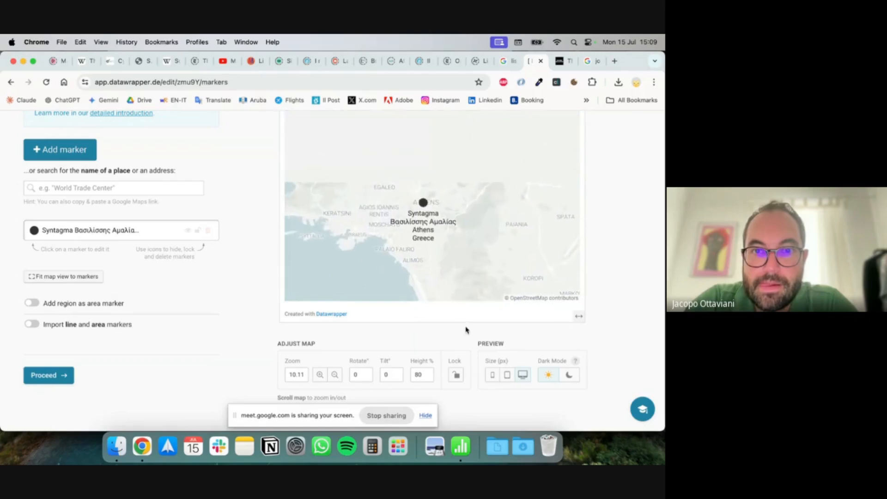
{"action": "scroll", "coordinate": [431, 262], "scroll_direction": "up", "scroll_amount": 5}
{"action": "left_click_drag", "start_coordinate": [406, 171], "coordinate": [417, 315]}
{"action": "scroll", "coordinate": [410, 233], "scroll_direction": "up", "scroll_amount": 10}
{"action": "left_click_drag", "start_coordinate": [417, 113], "coordinate": [411, 273]}
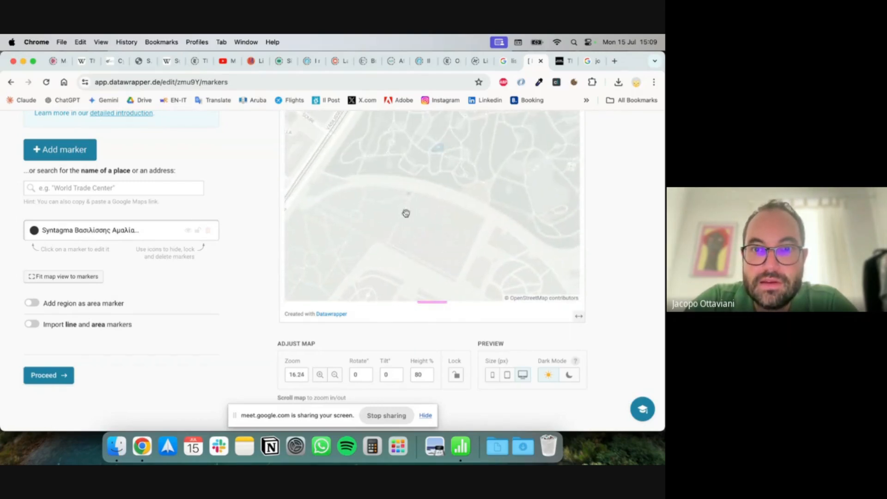
{"action": "left_click_drag", "start_coordinate": [406, 210], "coordinate": [408, 306]}
{"action": "scroll", "coordinate": [416, 176], "scroll_direction": "down", "scroll_amount": 1}
- Place the Syntagma label above its marker, widen the map frame and bring the neighbouring park into view
{"action": "mouse_move", "coordinate": [400, 159]}
{"action": "left_mouse_down"}
{"action": "mouse_move", "coordinate": [393, 198]}
{"action": "mouse_move", "coordinate": [379, 200]}
{"action": "mouse_move", "coordinate": [397, 183]}
{"action": "left_mouse_up"}
{"action": "mouse_move", "coordinate": [425, 221]}
{"action": "left_mouse_down"}
{"action": "mouse_move", "coordinate": [423, 246]}
{"action": "mouse_move", "coordinate": [402, 244]}
{"action": "left_mouse_up"}
{"action": "left_click_drag", "start_coordinate": [579, 388], "coordinate": [597, 371]}
{"action": "left_click_drag", "start_coordinate": [471, 217], "coordinate": [475, 193]}
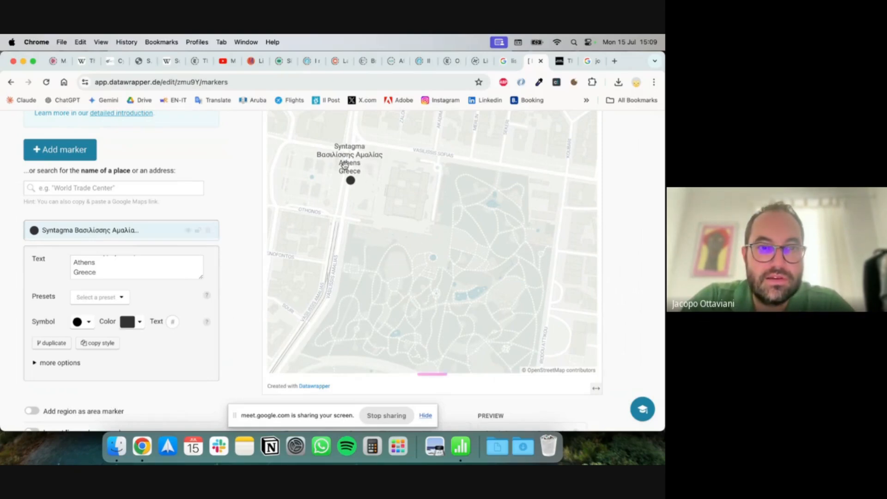
- Add a second marker, place it near the park's northeast corner and give it the star symbol
{"action": "left_click", "coordinate": [67, 157]}
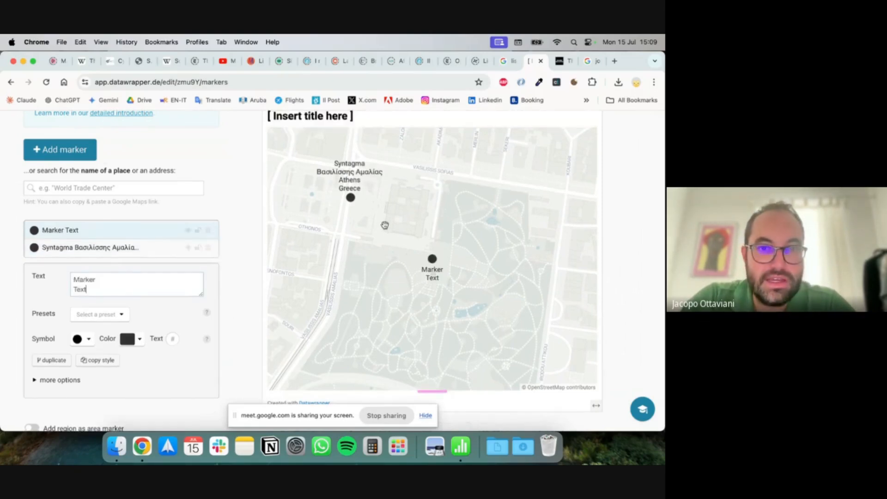
{"action": "mouse_move", "coordinate": [443, 272]}
{"action": "left_mouse_down"}
{"action": "mouse_move", "coordinate": [516, 224]}
{"action": "mouse_move", "coordinate": [433, 242]}
{"action": "mouse_move", "coordinate": [549, 189]}
{"action": "left_mouse_up"}
{"action": "left_click", "coordinate": [88, 339]}
{"action": "left_click", "coordinate": [101, 381]}
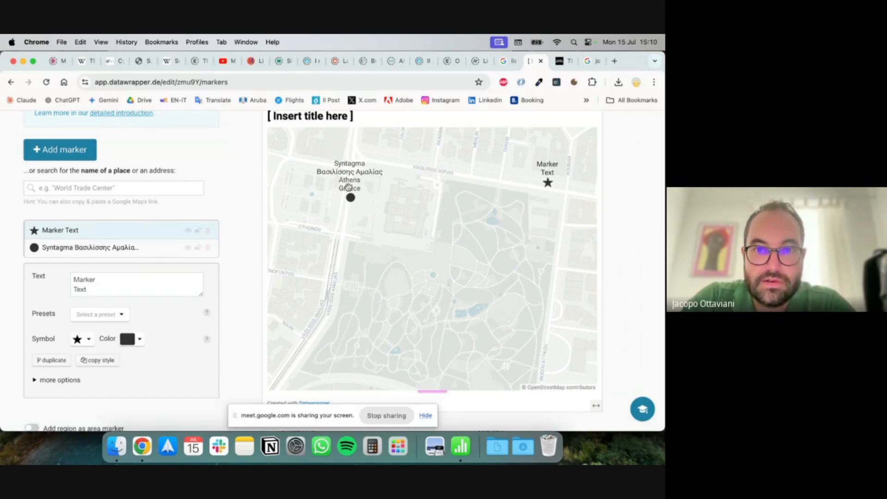
- Change the Syntagma marker's symbol to a flame
{"action": "left_click", "coordinate": [88, 249]}
{"action": "left_click", "coordinate": [89, 339]}
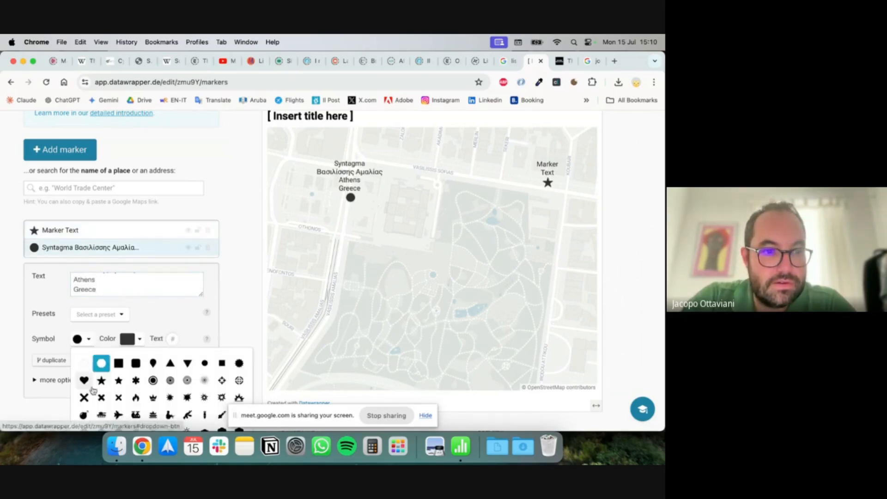
{"action": "left_click", "coordinate": [101, 383]}
{"action": "left_click", "coordinate": [85, 340]}
{"action": "scroll", "coordinate": [120, 351], "scroll_direction": "down", "scroll_amount": 5}
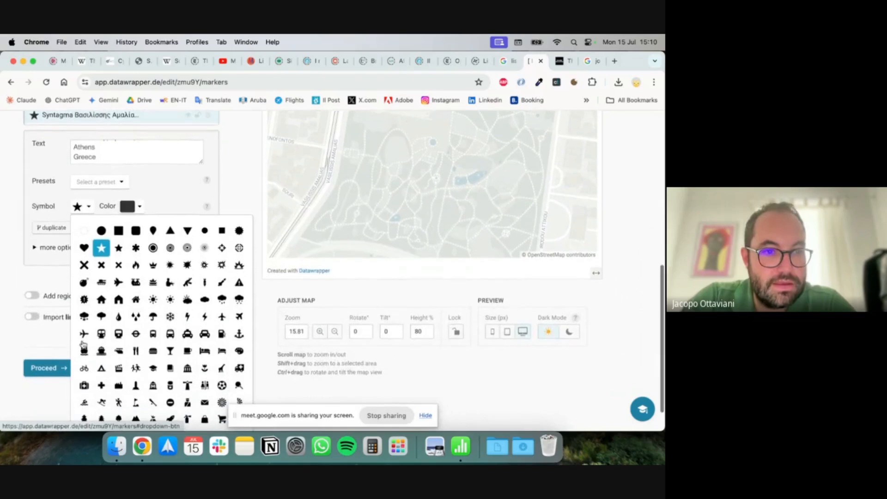
{"action": "left_click", "coordinate": [137, 267]}
{"action": "scroll", "coordinate": [180, 277], "scroll_direction": "up", "scroll_amount": 5}
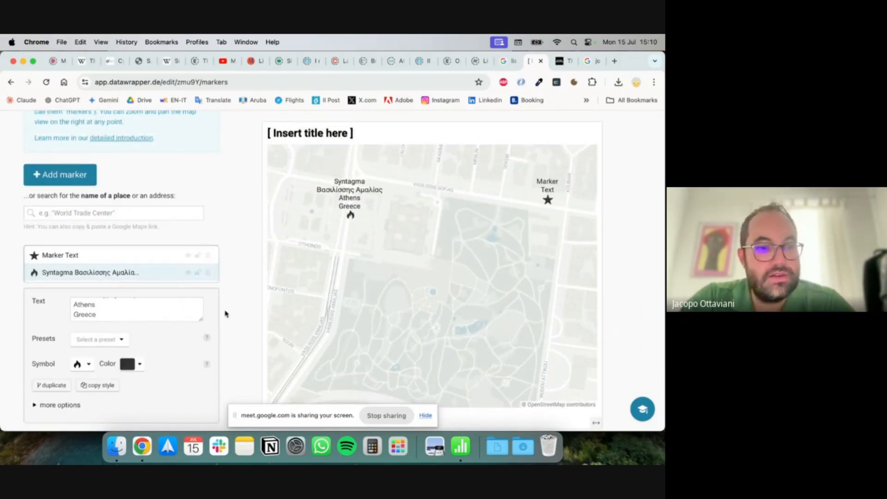
- Set the star marker's text to "Something happened here"
{"action": "left_click", "coordinate": [547, 189]}
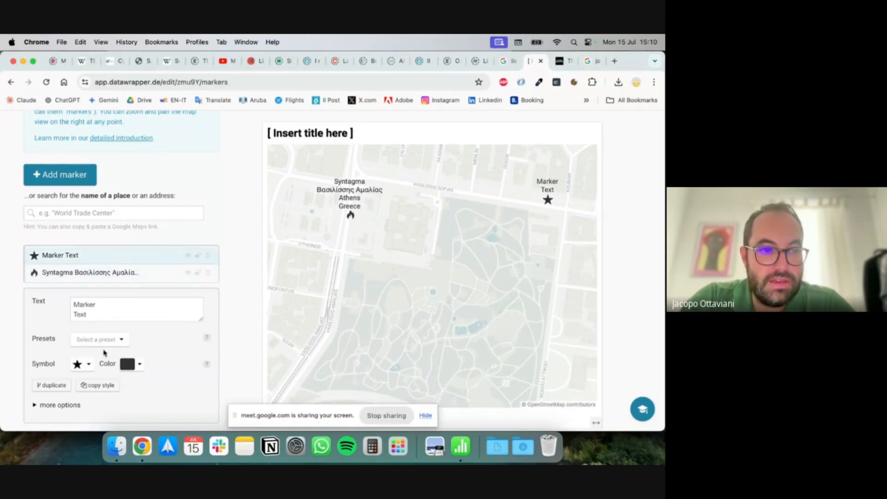
{"action": "left_click_drag", "start_coordinate": [134, 318], "coordinate": [80, 289]}
{"action": "type", "text": "Something happened here"}
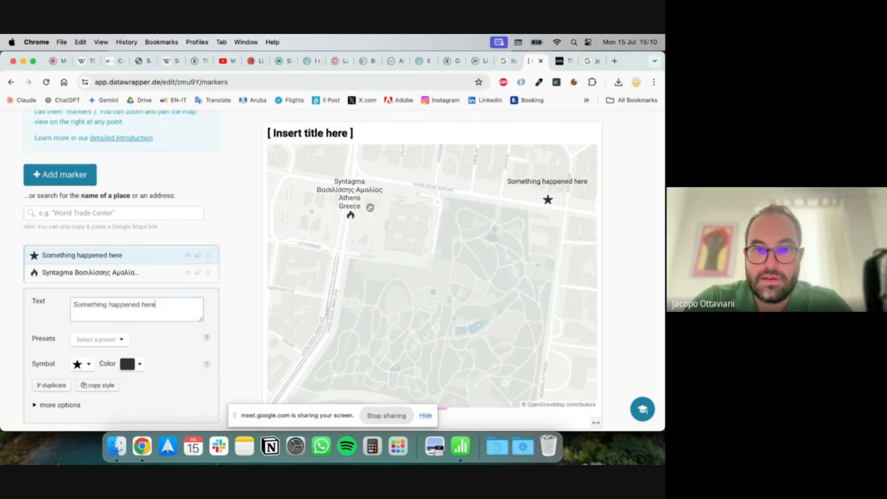
- Shorten the flame marker's text to "Syntagma" and move the label directly above the symbol
{"action": "left_click", "coordinate": [355, 187]}
{"action": "left_click_drag", "start_coordinate": [143, 314], "coordinate": [56, 317]}
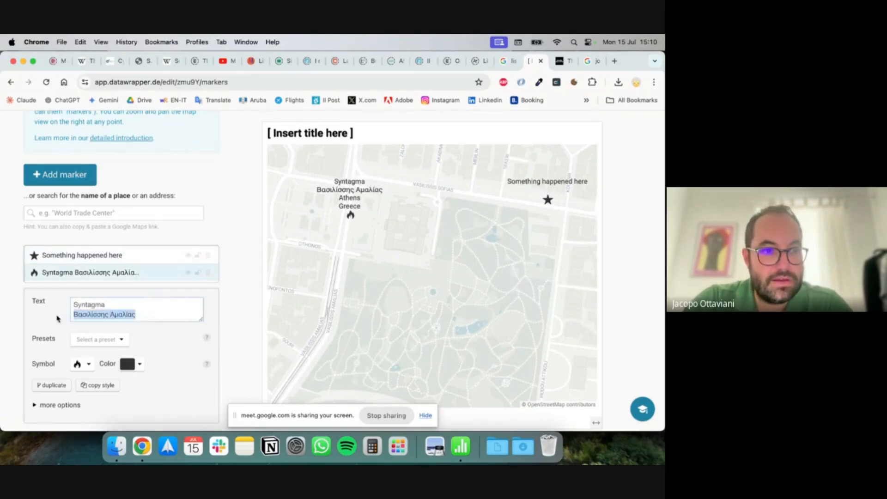
{"action": "key", "text": "BackSpace"}
{"action": "scroll", "coordinate": [110, 304], "scroll_direction": "down", "scroll_amount": 2}
{"action": "left_click_drag", "start_coordinate": [109, 307], "coordinate": [92, 319]}
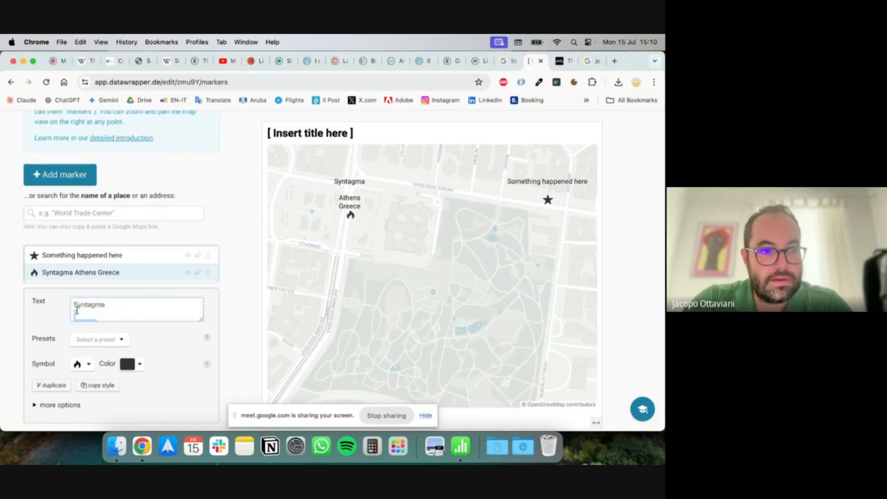
{"action": "key", "text": "BackSpace"}
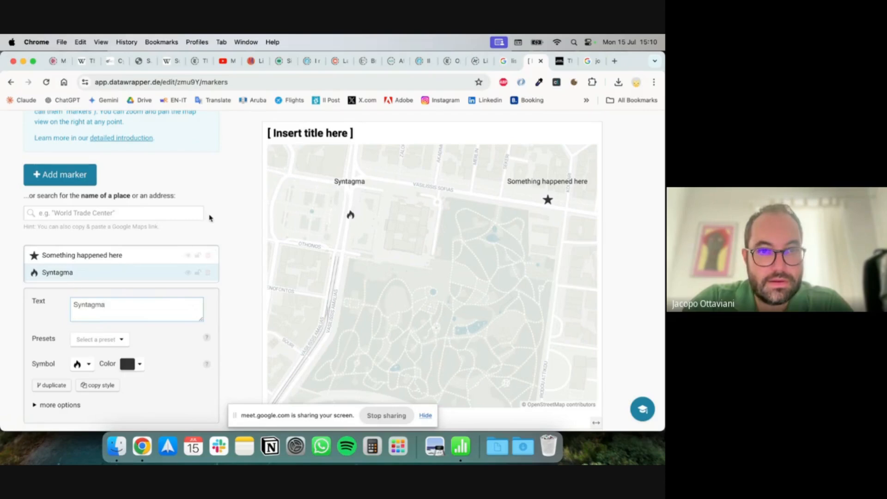
{"action": "left_click_drag", "start_coordinate": [362, 185], "coordinate": [354, 226]}
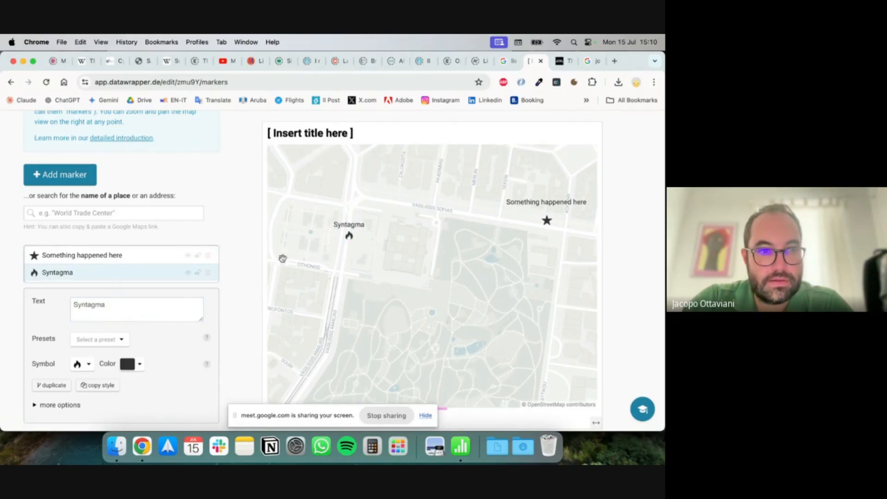
- Show the additional options for the Syntagma marker and set its symbol scale to 1.2
{"action": "scroll", "coordinate": [151, 303], "scroll_direction": "down", "scroll_amount": 5}
{"action": "left_click", "coordinate": [60, 299]}
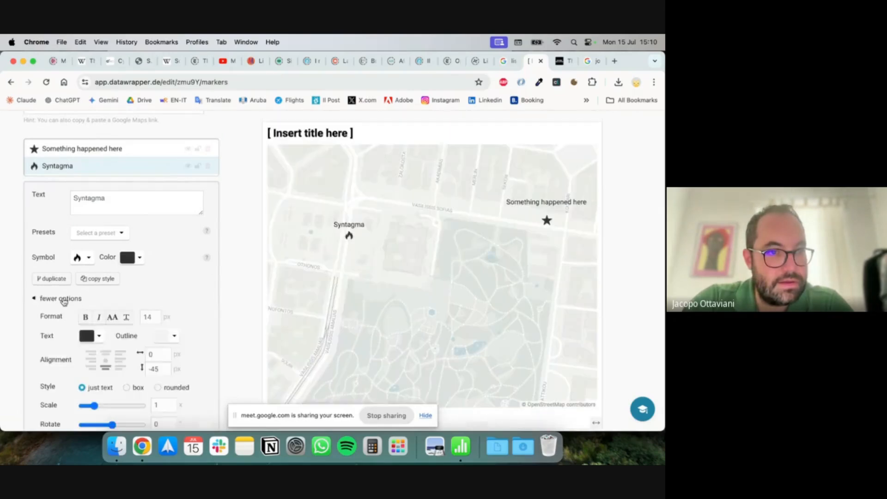
{"action": "scroll", "coordinate": [65, 303], "scroll_direction": "down", "scroll_amount": 4}
{"action": "left_click", "coordinate": [112, 322]}
{"action": "mouse_move", "coordinate": [112, 322]}
{"action": "left_mouse_down"}
{"action": "mouse_move", "coordinate": [98, 323]}
{"action": "mouse_move", "coordinate": [90, 344]}
{"action": "mouse_move", "coordinate": [111, 346]}
{"action": "left_mouse_up"}
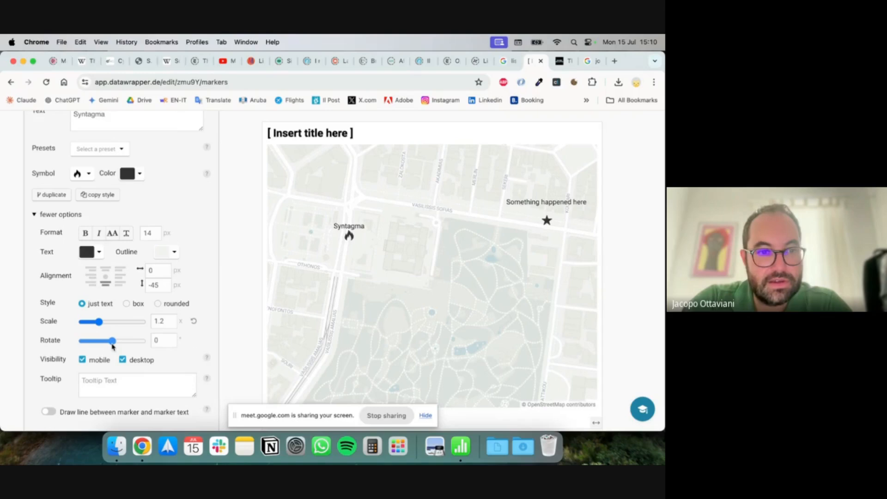
- Set the Syntagma marker's text colour to red (#c71e1d)
{"action": "scroll", "coordinate": [73, 321], "scroll_direction": "down", "scroll_amount": 3}
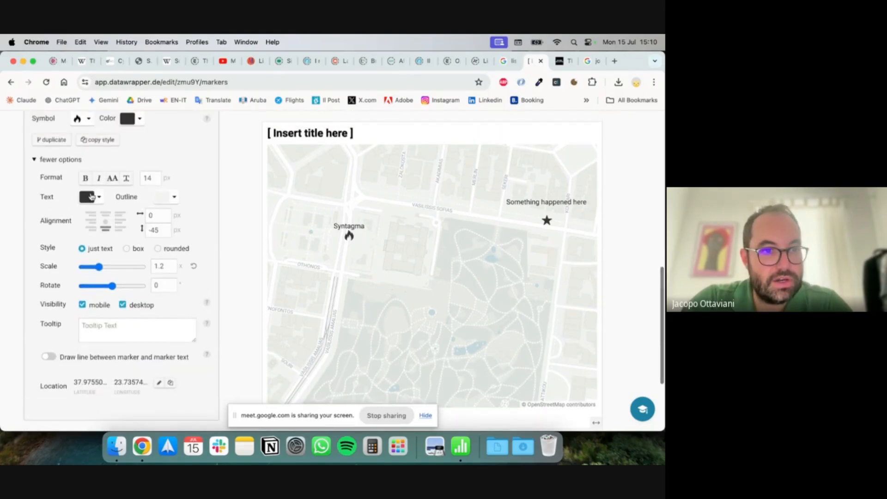
{"action": "left_click", "coordinate": [91, 197]}
{"action": "left_click", "coordinate": [103, 244]}
{"action": "scroll", "coordinate": [184, 205], "scroll_direction": "up", "scroll_amount": 3}
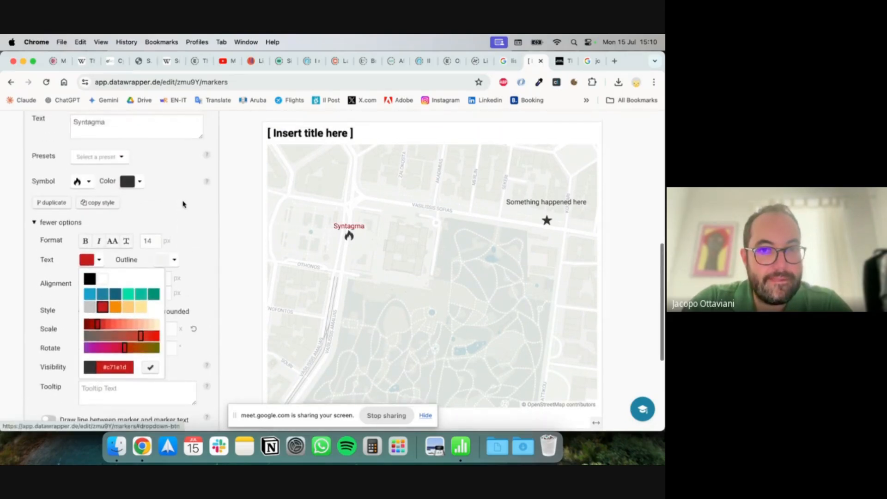
{"action": "left_click", "coordinate": [184, 204]}
- Select the "Something happened here" marker, change its star symbol's colour to red, and shift the map slightly down
{"action": "scroll", "coordinate": [125, 240], "scroll_direction": "up", "scroll_amount": 5}
{"action": "left_click", "coordinate": [111, 211]}
{"action": "left_click", "coordinate": [129, 318]}
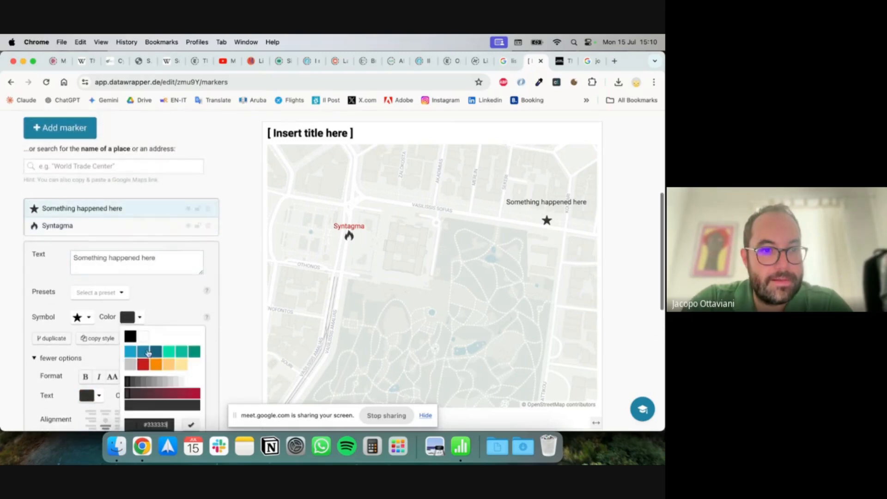
{"action": "left_click", "coordinate": [215, 288]}
{"action": "left_click_drag", "start_coordinate": [540, 210], "coordinate": [546, 220]}
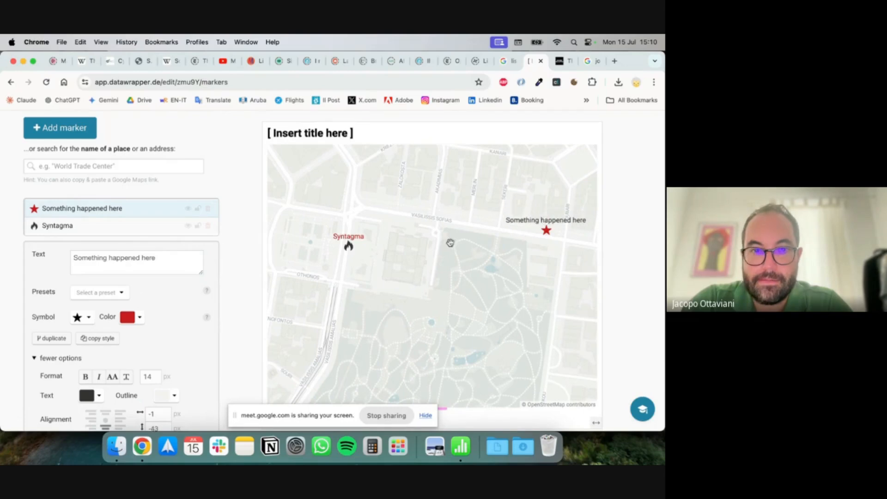
- Break the "Something happened here" label into three lines, one word per line
{"action": "left_click", "coordinate": [109, 254]}
{"action": "key", "text": "Return"}
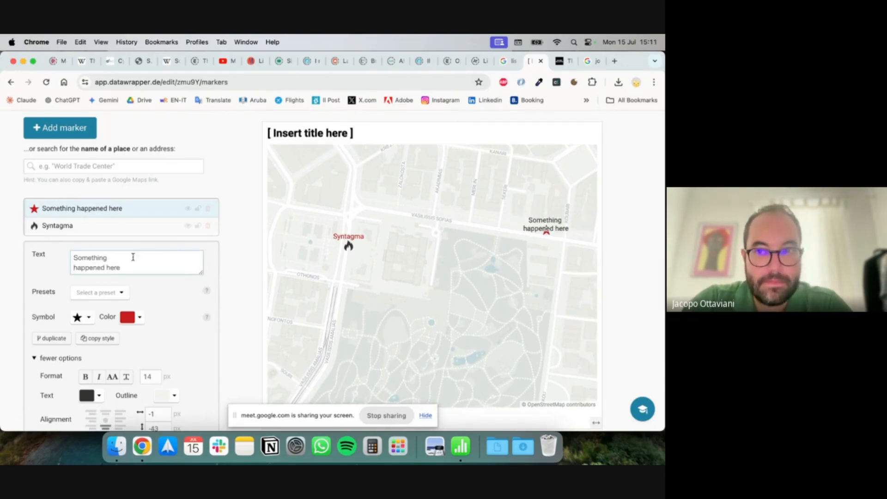
{"action": "left_click", "coordinate": [106, 267]}
{"action": "key", "text": "Return"}
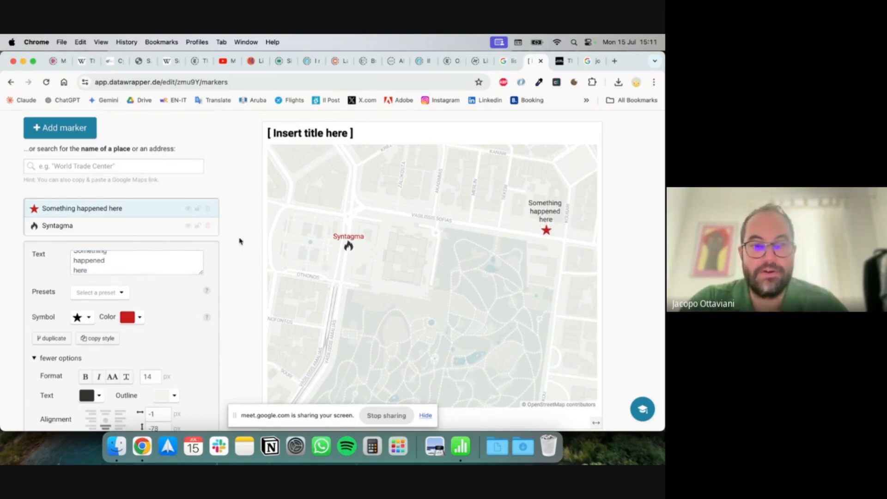
- Draw a connecting line between the star marker and its text, and offset the label to about -49 px horizontally and -116 px vertically
{"action": "scroll", "coordinate": [191, 273], "scroll_direction": "down", "scroll_amount": 1}
{"action": "scroll", "coordinate": [191, 274], "scroll_direction": "down", "scroll_amount": 10}
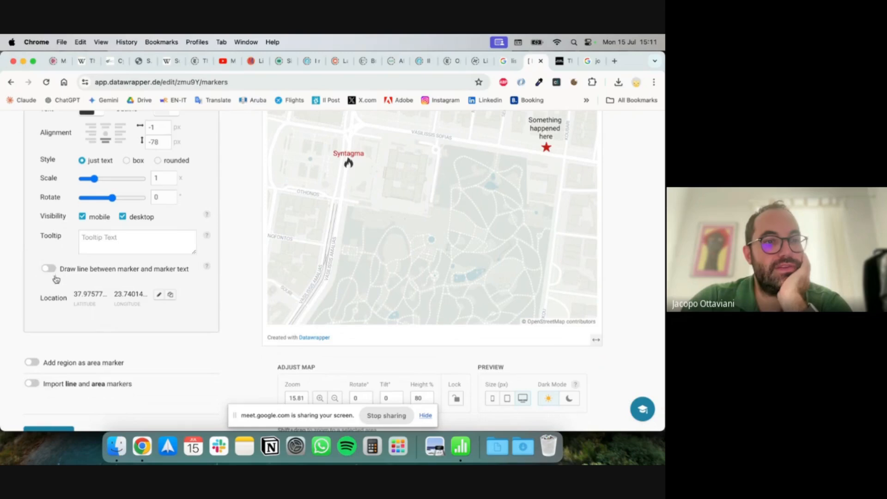
{"action": "scroll", "coordinate": [67, 283], "scroll_direction": "down", "scroll_amount": 1}
{"action": "scroll", "coordinate": [67, 284], "scroll_direction": "up", "scroll_amount": 2}
{"action": "left_click", "coordinate": [48, 299]}
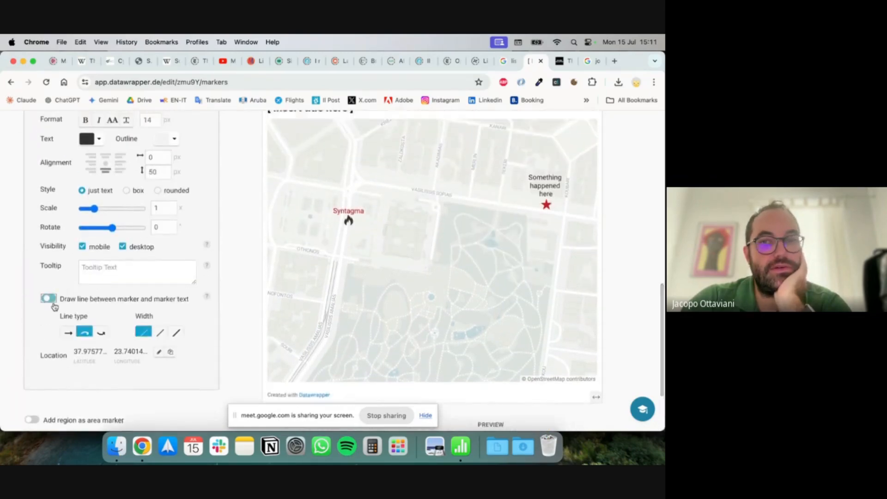
{"action": "mouse_move", "coordinate": [539, 280]}
{"action": "left_mouse_down"}
{"action": "mouse_move", "coordinate": [503, 200]}
{"action": "mouse_move", "coordinate": [518, 199]}
{"action": "mouse_move", "coordinate": [490, 197]}
{"action": "mouse_move", "coordinate": [515, 198]}
{"action": "left_mouse_up"}
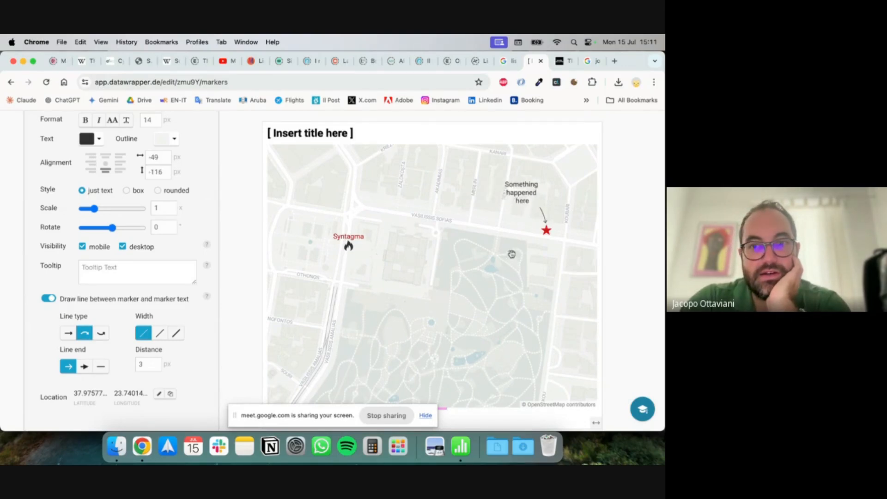
- Move the red star marker into the upper part of the park and change its symbol to a flame
{"action": "left_click_drag", "start_coordinate": [548, 234], "coordinate": [489, 296]}
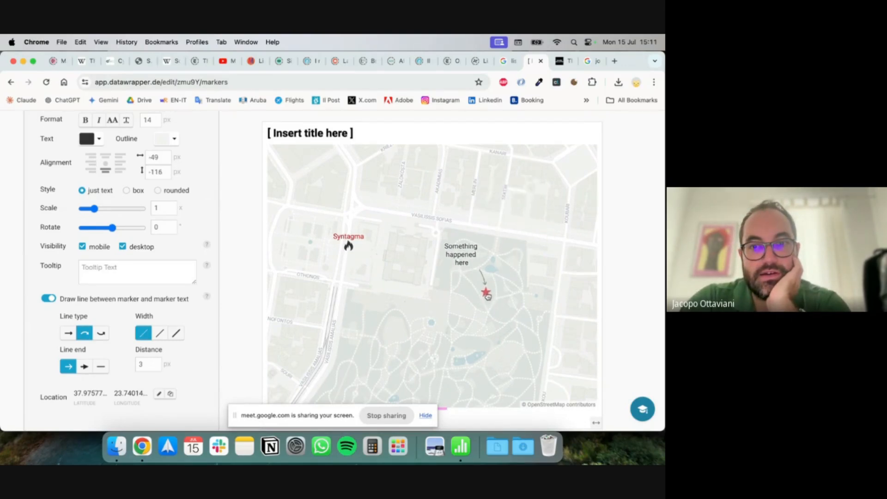
{"action": "scroll", "coordinate": [110, 197], "scroll_direction": "up", "scroll_amount": 5}
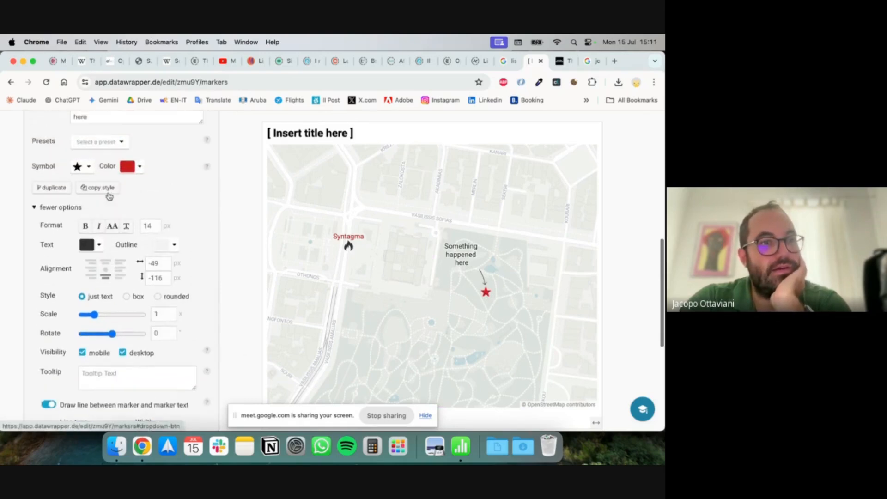
{"action": "left_click", "coordinate": [91, 171]}
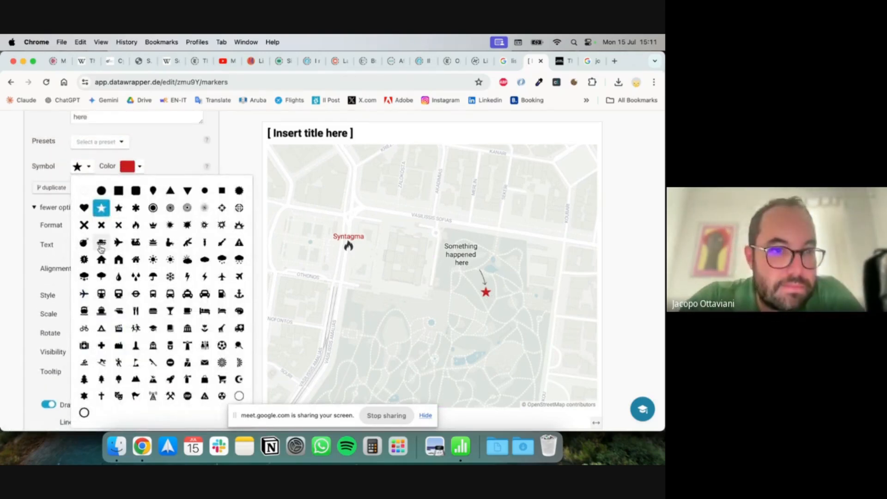
{"action": "left_click", "coordinate": [130, 228]}
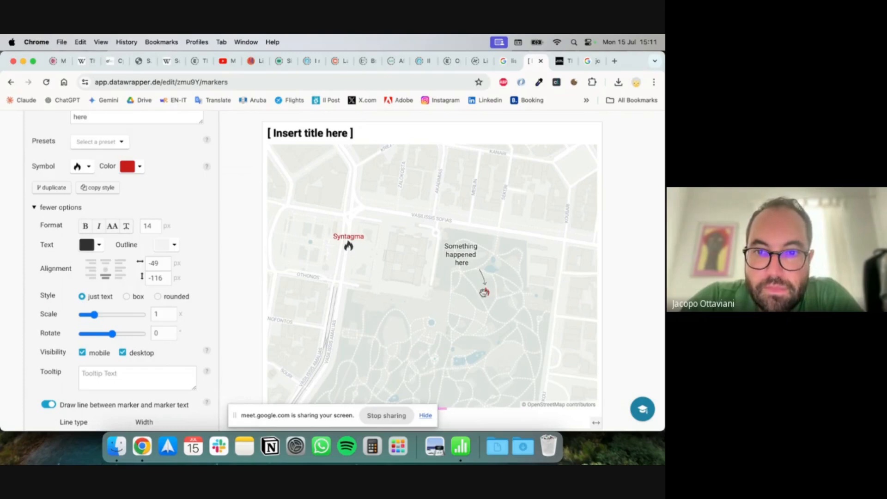
{"action": "left_click_drag", "start_coordinate": [488, 295], "coordinate": [489, 293]}
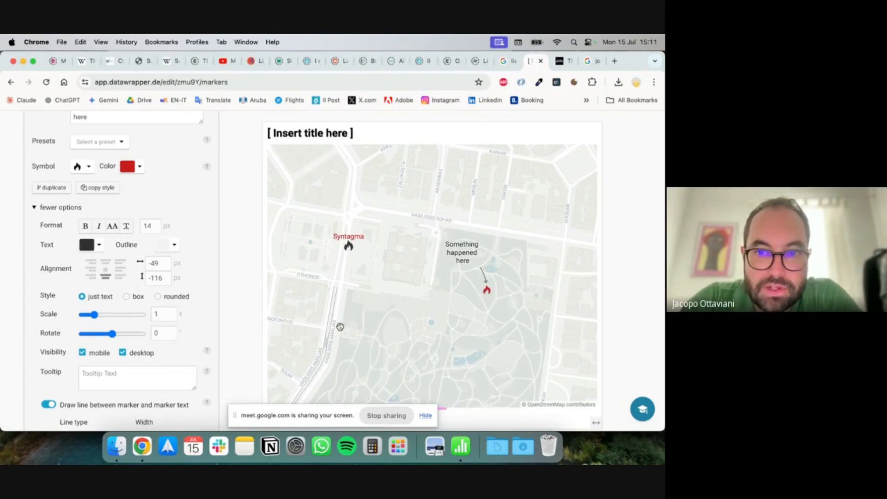
- Try the filled arrowhead as the connecting line's end, and restore the open arrowhead
{"action": "scroll", "coordinate": [232, 291], "scroll_direction": "down", "scroll_amount": 5}
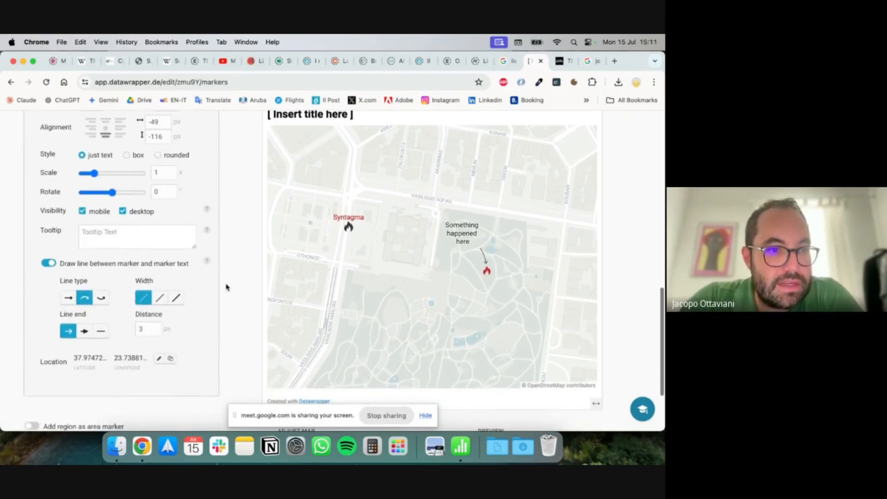
{"action": "left_click", "coordinate": [85, 331]}
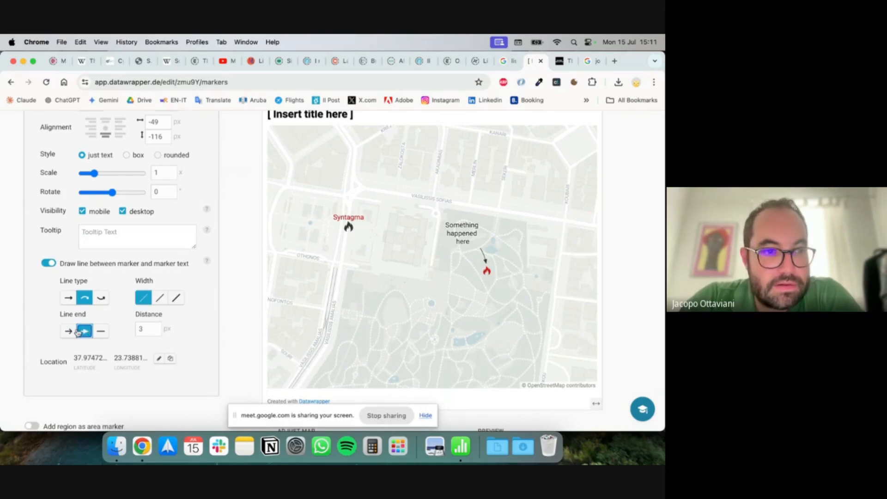
{"action": "left_click", "coordinate": [68, 331]}
{"action": "scroll", "coordinate": [112, 318], "scroll_direction": "up", "scroll_amount": 3}
{"action": "scroll", "coordinate": [112, 318], "scroll_direction": "up", "scroll_amount": 5}
{"action": "scroll", "coordinate": [113, 319], "scroll_direction": "down", "scroll_amount": 4}
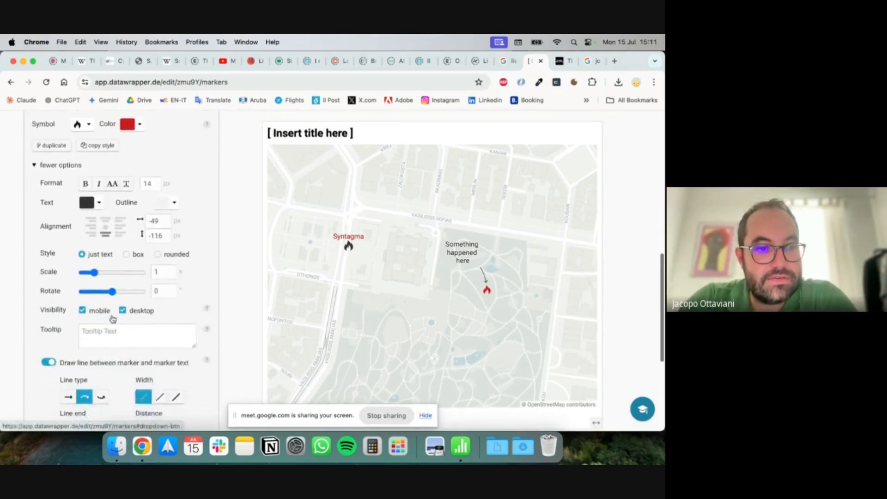
- Proceed to the map design stage and, after comparing the alternatives, apply the Earth map style
{"action": "scroll", "coordinate": [112, 319], "scroll_direction": "down", "scroll_amount": 5}
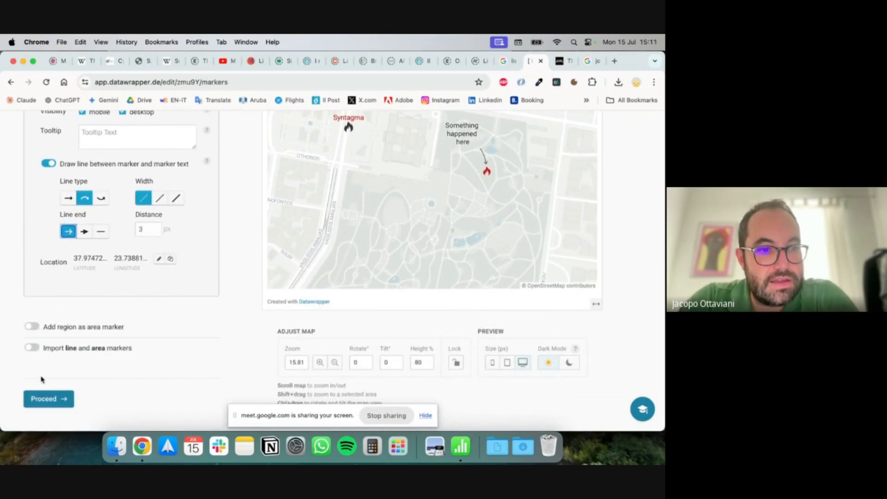
{"action": "left_click", "coordinate": [44, 398]}
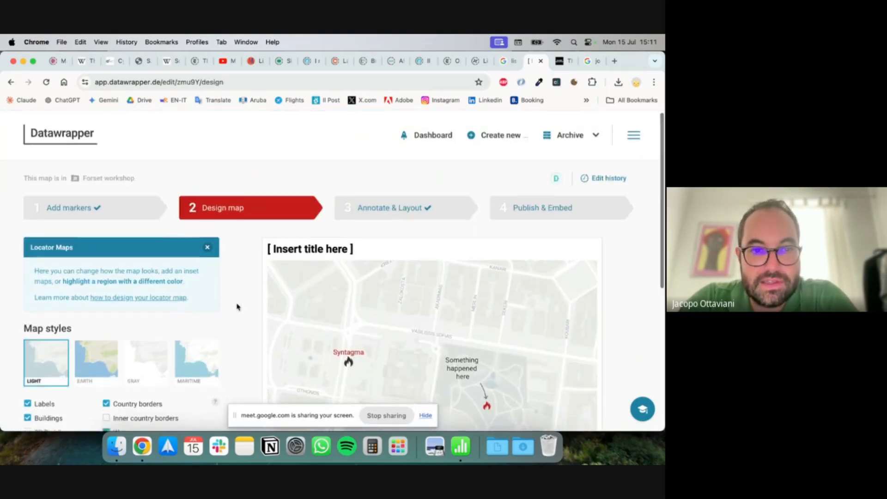
{"action": "scroll", "coordinate": [237, 306], "scroll_direction": "down", "scroll_amount": 5}
{"action": "left_click", "coordinate": [108, 213]}
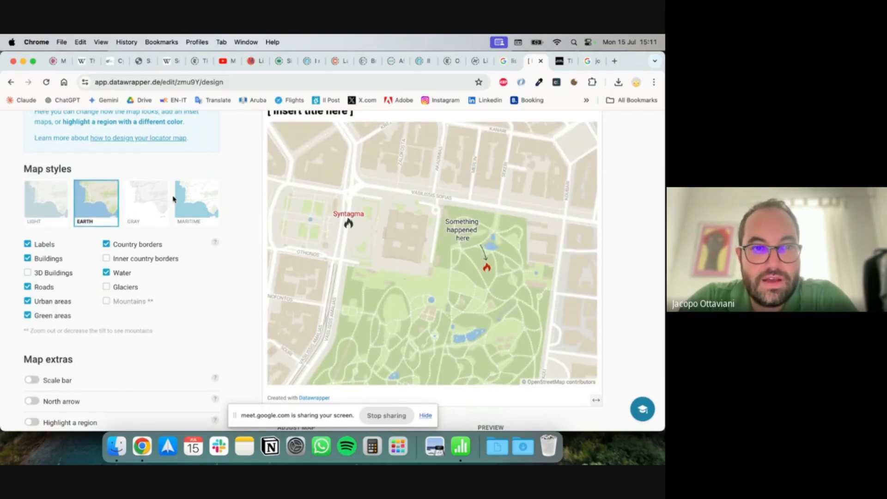
{"action": "left_click", "coordinate": [159, 201]}
{"action": "left_click", "coordinate": [97, 204]}
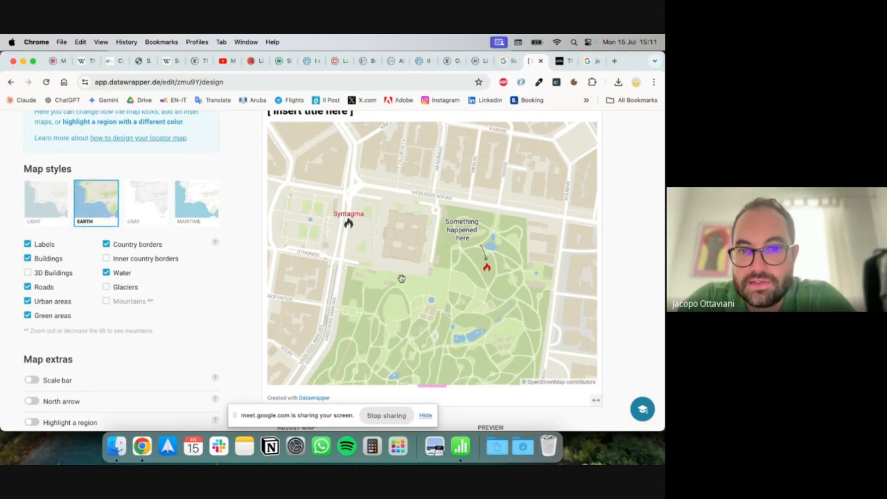
- Reframe the map at zoom 16.1 so that both Syntagma and the park marker are in view
{"action": "scroll", "coordinate": [402, 278], "scroll_direction": "down", "scroll_amount": 5}
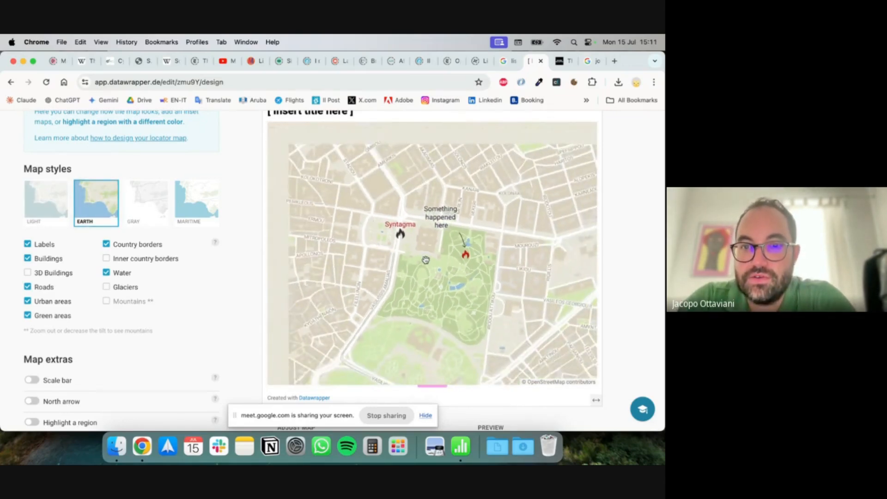
{"action": "scroll", "coordinate": [426, 260], "scroll_direction": "up", "scroll_amount": 5}
{"action": "left_click_drag", "start_coordinate": [472, 250], "coordinate": [469, 271]}
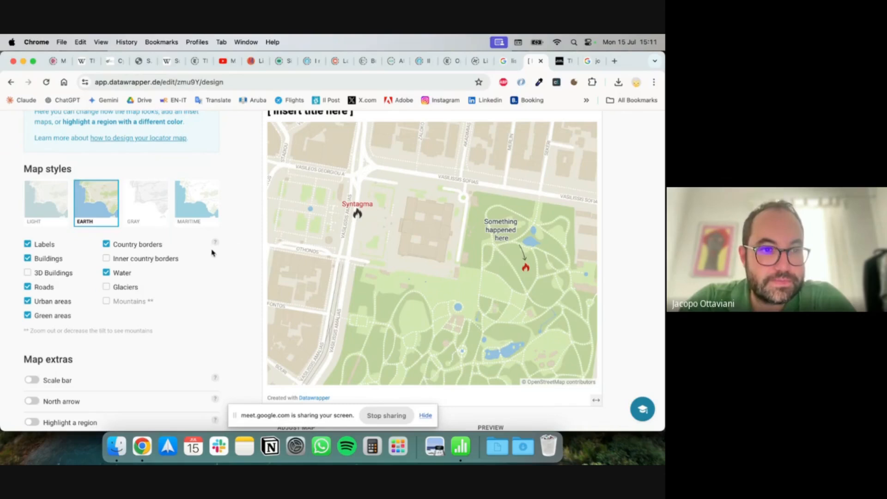
- Turn on 3D buildings for the map
{"action": "left_click", "coordinate": [28, 273]}
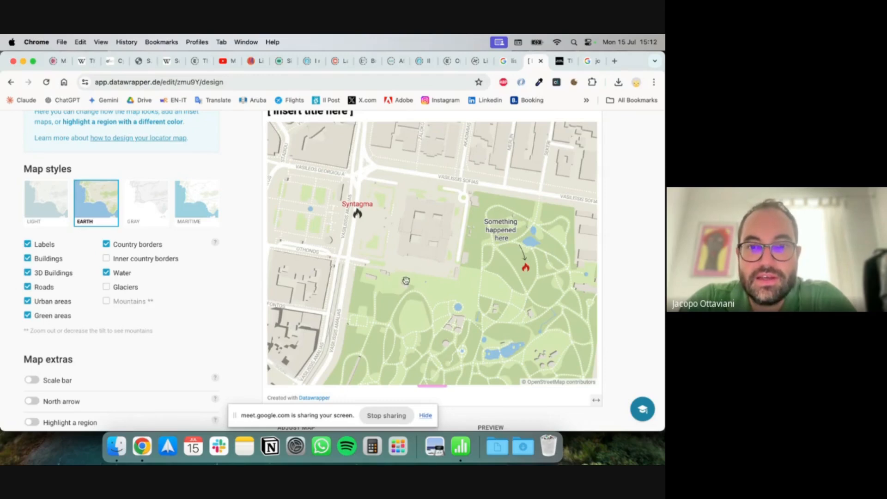
{"action": "double_click", "coordinate": [46, 278]}
{"action": "scroll", "coordinate": [200, 317], "scroll_direction": "down", "scroll_amount": 4}
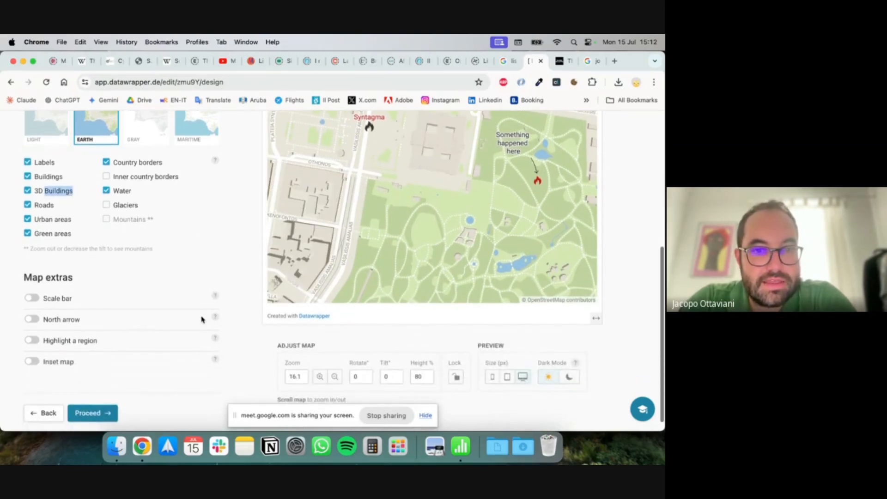
- Tilt the map to 53 degrees
{"action": "scroll", "coordinate": [393, 356], "scroll_direction": "down", "scroll_amount": 1}
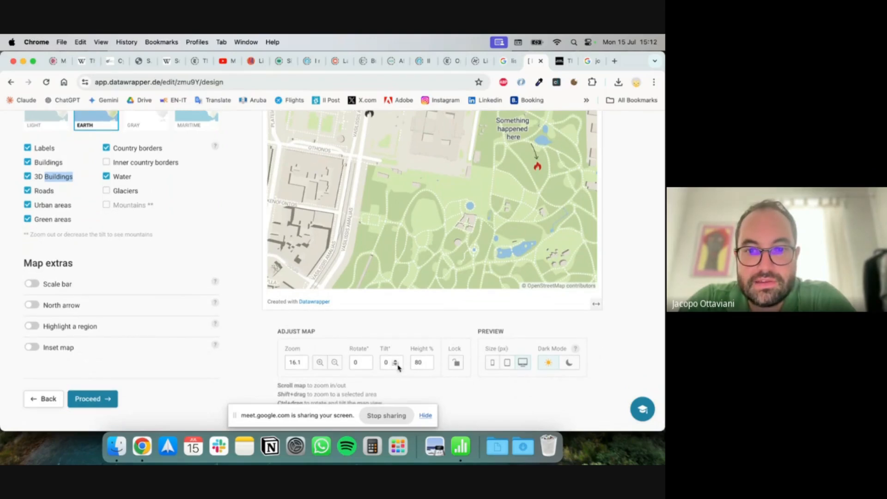
{"action": "left_click", "coordinate": [395, 360]}
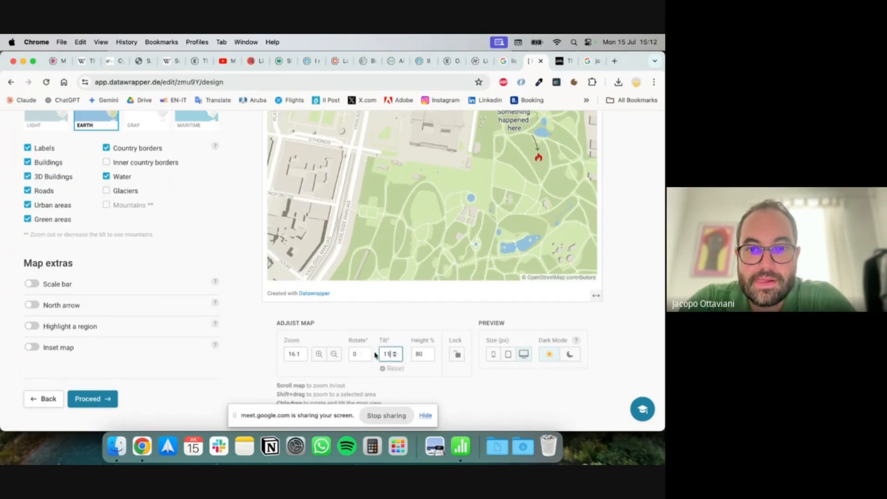
{"action": "left_click", "coordinate": [395, 352]}
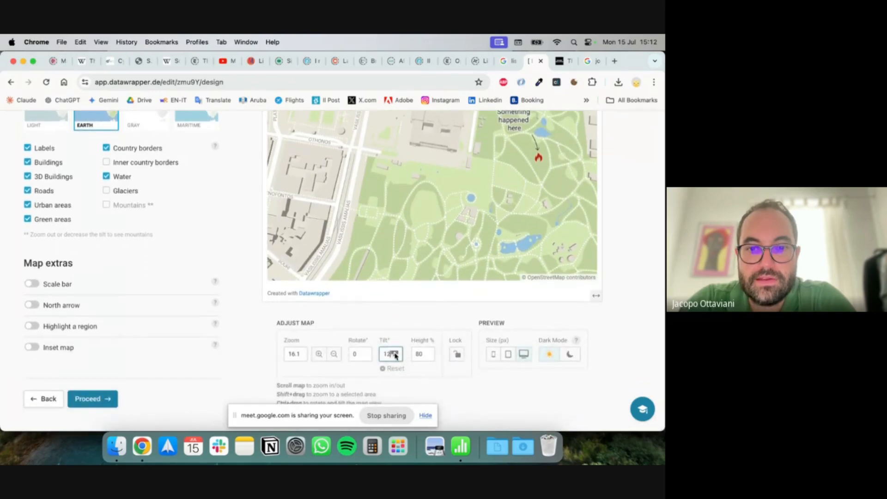
{"action": "left_click", "coordinate": [395, 353]}
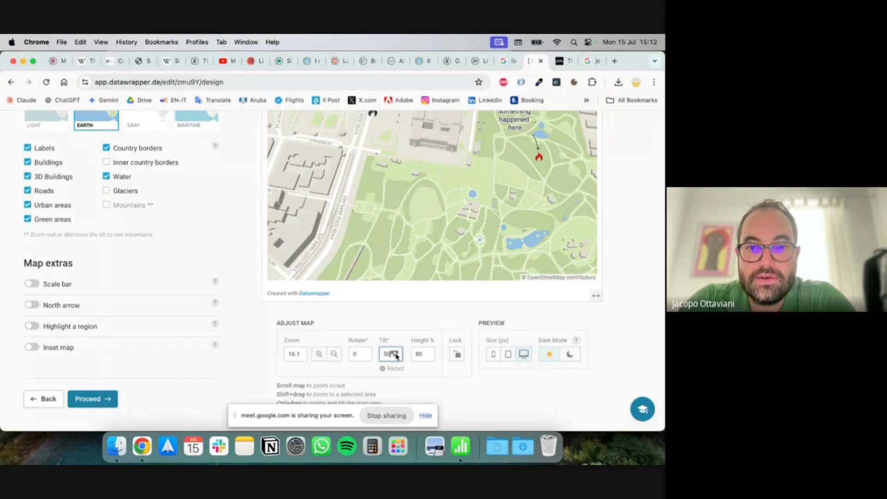
- Reposition the tilted map around the Syntagma and park markers, and widen the map preview
{"action": "left_click_drag", "start_coordinate": [398, 152], "coordinate": [348, 211]}
{"action": "scroll", "coordinate": [616, 283], "scroll_direction": "up", "scroll_amount": 3}
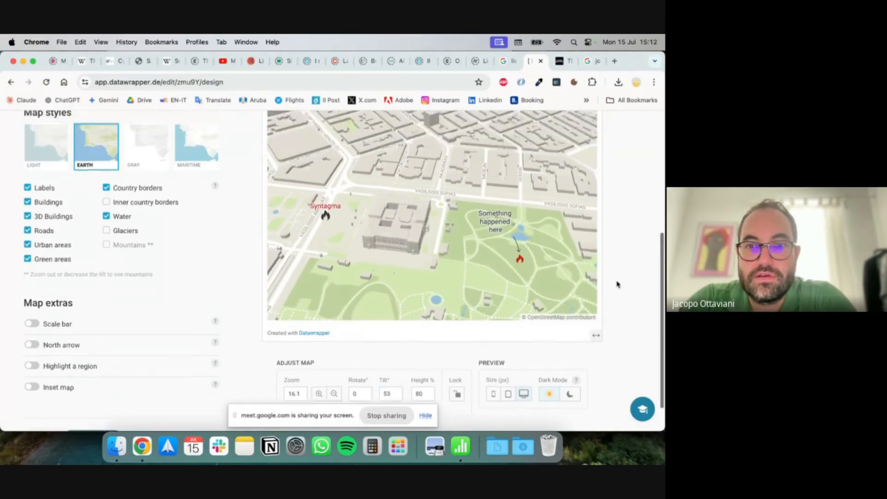
{"action": "scroll", "coordinate": [616, 283], "scroll_direction": "up", "scroll_amount": 1}
{"action": "left_click_drag", "start_coordinate": [472, 306], "coordinate": [574, 307]}
{"action": "mouse_move", "coordinate": [427, 318]}
{"action": "left_mouse_down"}
{"action": "mouse_move", "coordinate": [454, 317]}
{"action": "mouse_move", "coordinate": [389, 304]}
{"action": "mouse_move", "coordinate": [445, 284]}
{"action": "mouse_move", "coordinate": [418, 273]}
{"action": "left_mouse_up"}
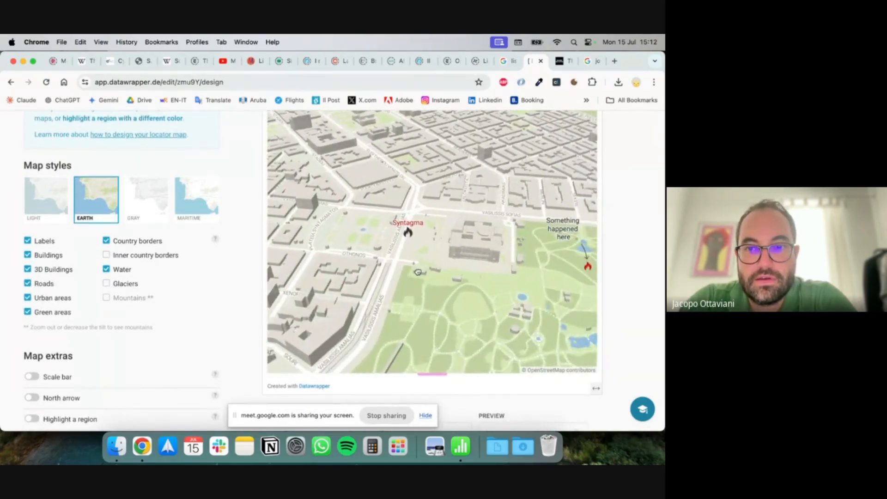
{"action": "left_click", "coordinate": [594, 390]}
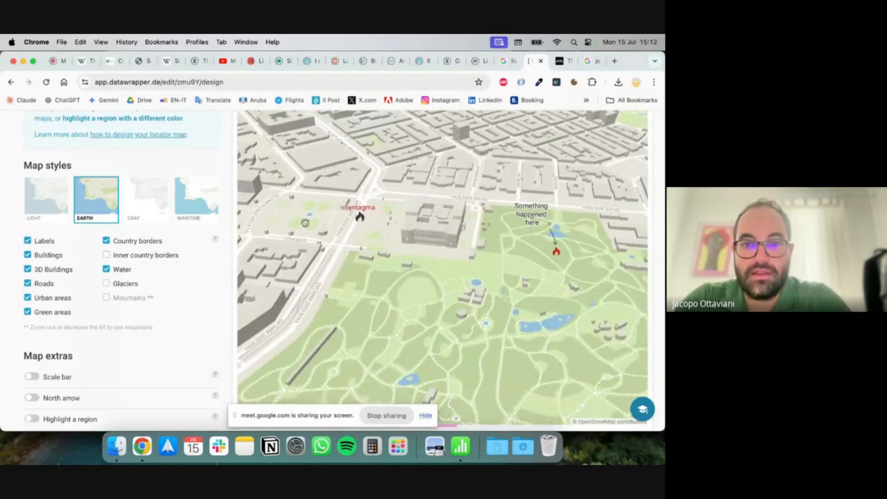
- Rotate the map to 31 degrees and reposition it so that Syntagma is in view
{"action": "scroll", "coordinate": [227, 293], "scroll_direction": "down", "scroll_amount": 3}
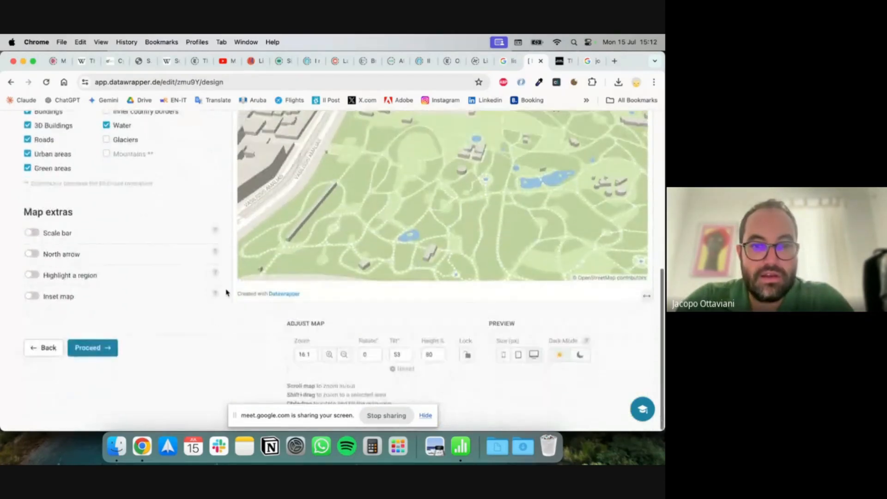
{"action": "left_click", "coordinate": [376, 353]}
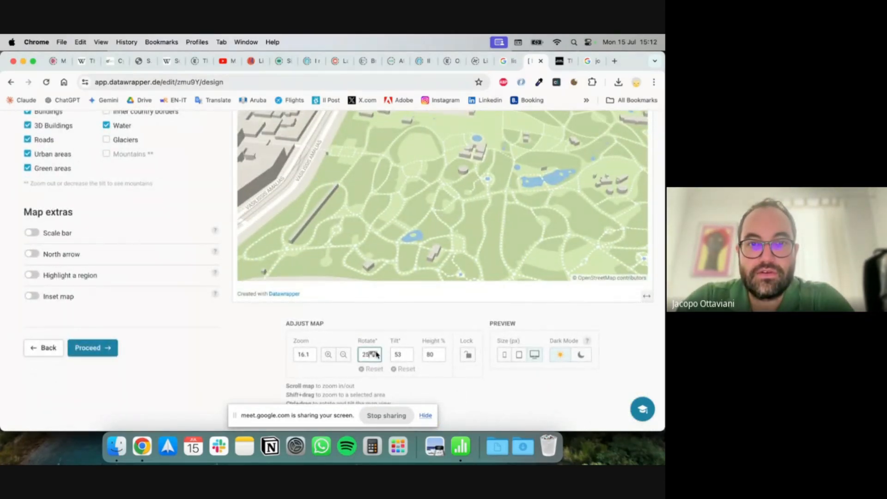
{"action": "left_click_drag", "start_coordinate": [373, 175], "coordinate": [482, 254]}
{"action": "left_click_drag", "start_coordinate": [471, 200], "coordinate": [433, 185]}
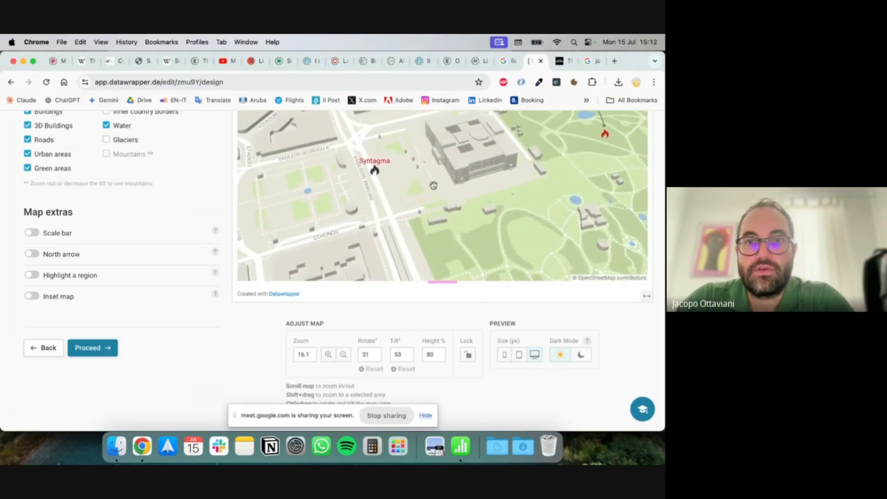
- Set the map's tilt to 60 degrees and its rotation to 51 degrees
{"action": "left_click", "coordinate": [405, 353]}
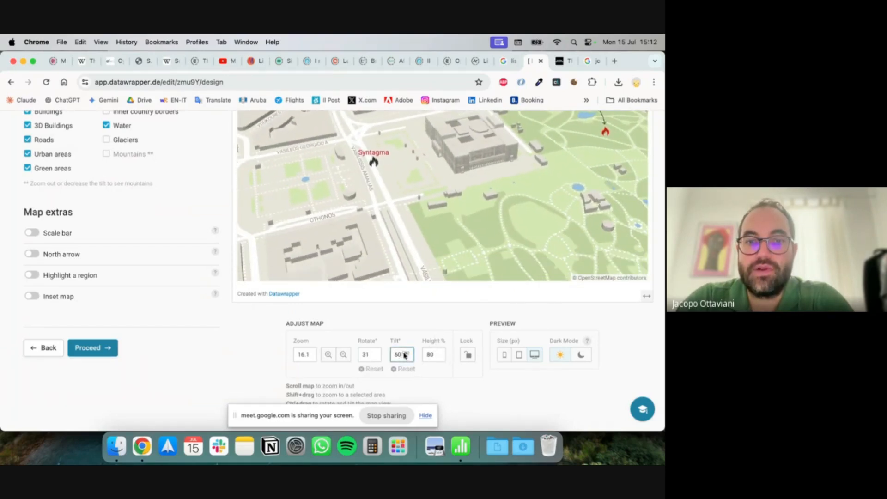
{"action": "left_click", "coordinate": [374, 354]}
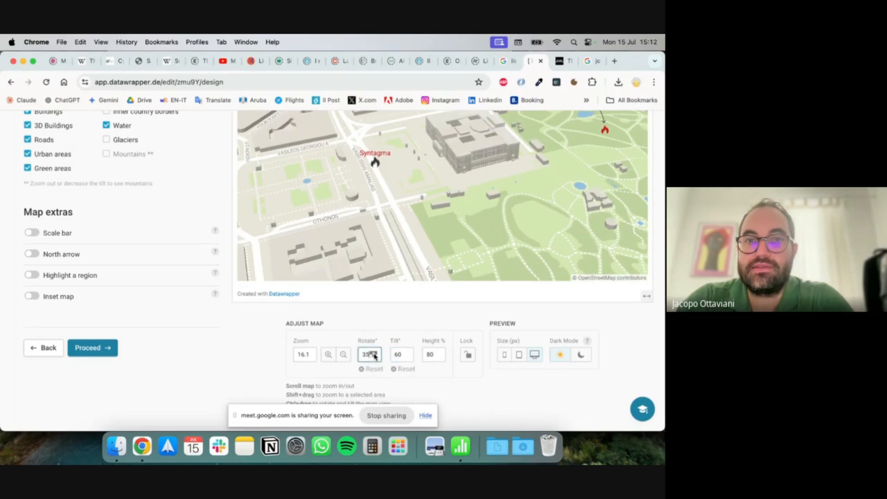
{"action": "left_click", "coordinate": [375, 354]}
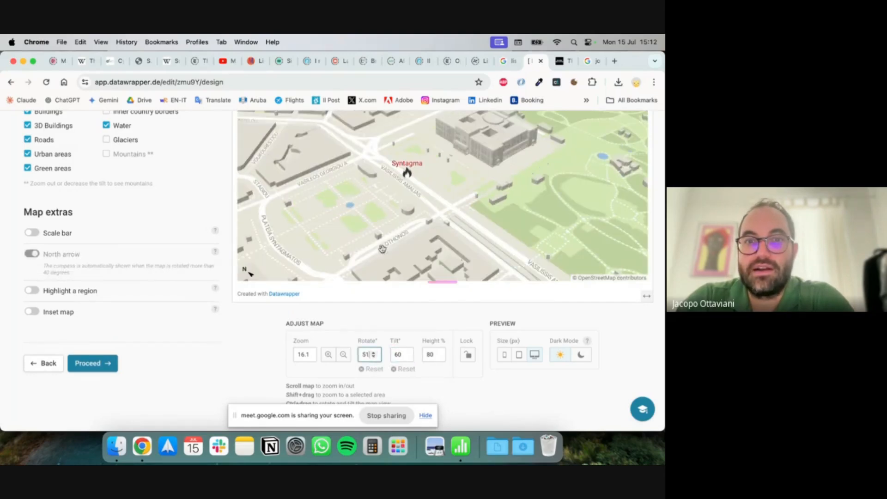
- Reposition the rotated map so that both the Syntagma marker and the park marker are in view
{"action": "mouse_move", "coordinate": [408, 171]}
{"action": "left_mouse_down"}
{"action": "mouse_move", "coordinate": [379, 176]}
{"action": "mouse_move", "coordinate": [337, 201]}
{"action": "mouse_move", "coordinate": [357, 235]}
{"action": "left_mouse_up"}
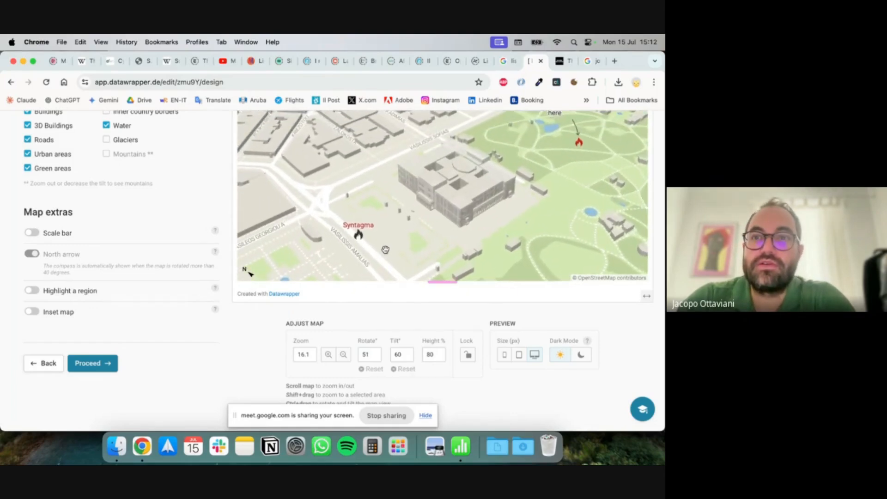
{"action": "scroll", "coordinate": [624, 358], "scroll_direction": "up", "scroll_amount": 4}
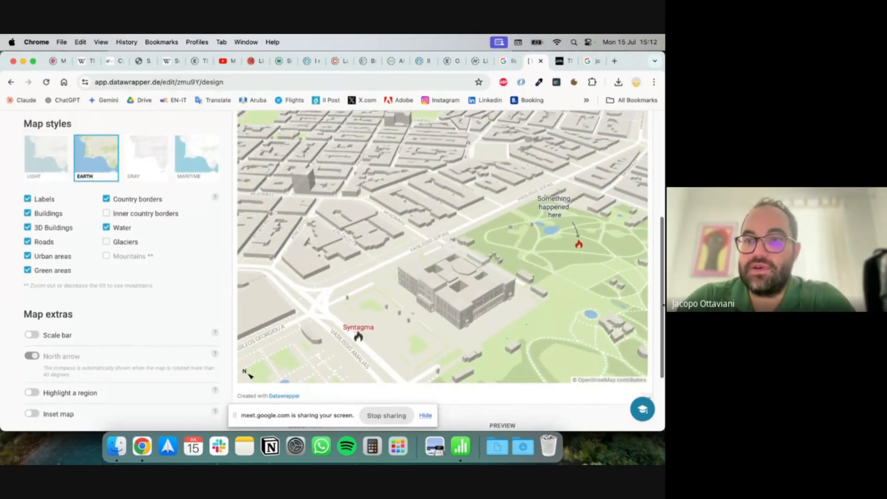
{"action": "scroll", "coordinate": [652, 199], "scroll_direction": "up", "scroll_amount": 2}
{"action": "scroll", "coordinate": [652, 203], "scroll_direction": "down", "scroll_amount": 2}
{"action": "left_click_drag", "start_coordinate": [453, 322], "coordinate": [516, 236]}
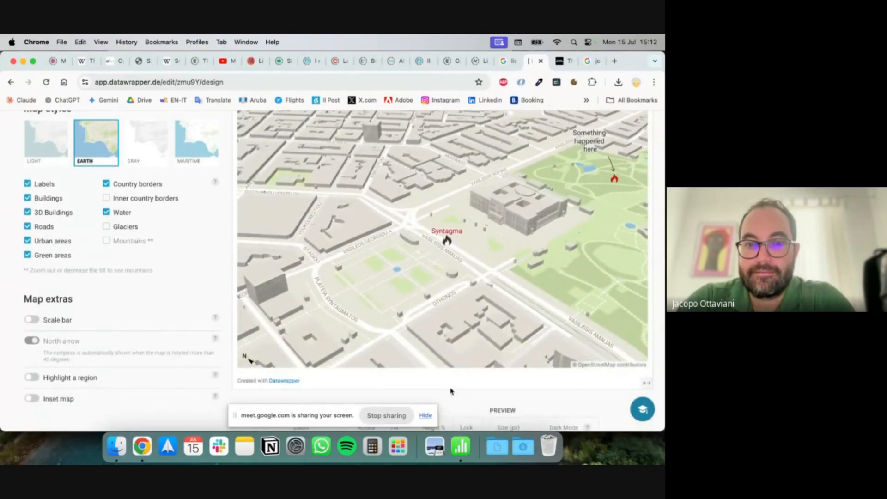
{"action": "scroll", "coordinate": [208, 259], "scroll_direction": "up", "scroll_amount": 4}
{"action": "left_click_drag", "start_coordinate": [406, 285], "coordinate": [342, 286]}
{"action": "left_click", "coordinate": [131, 246]}
{"action": "left_click", "coordinate": [94, 232]}
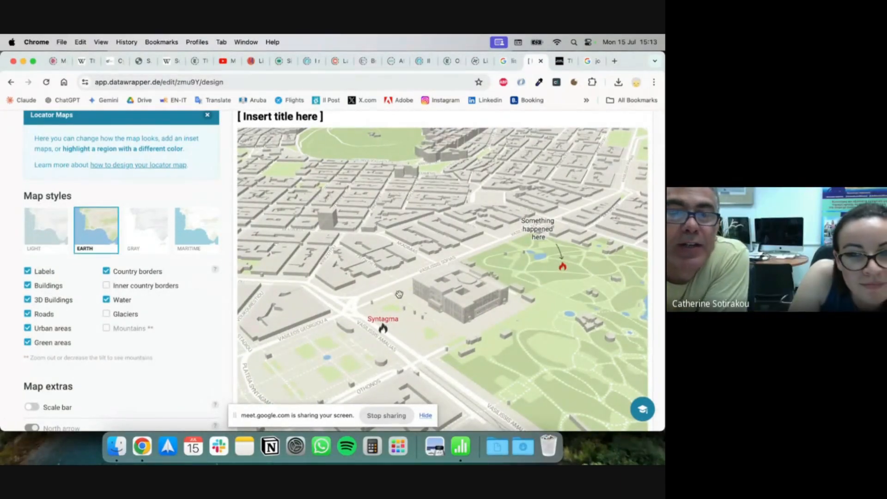
{"action": "scroll", "coordinate": [155, 316], "scroll_direction": "down", "scroll_amount": 3}
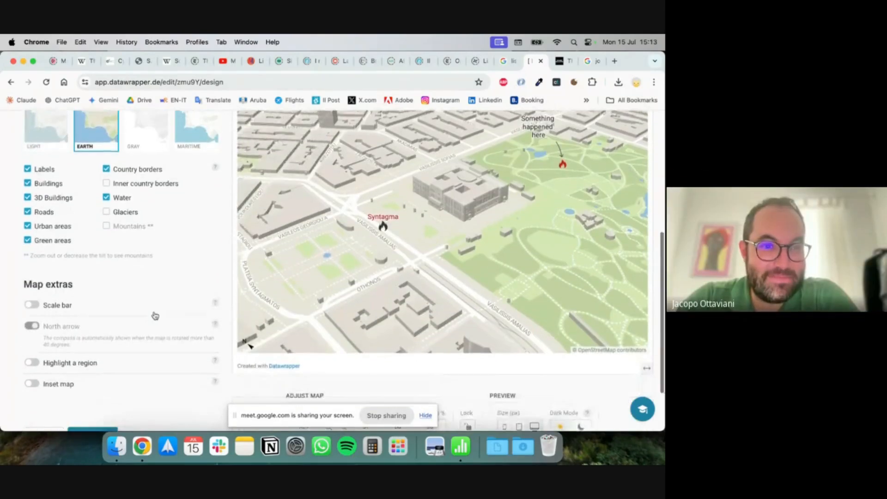
{"action": "scroll", "coordinate": [154, 315], "scroll_direction": "up", "scroll_amount": 5}
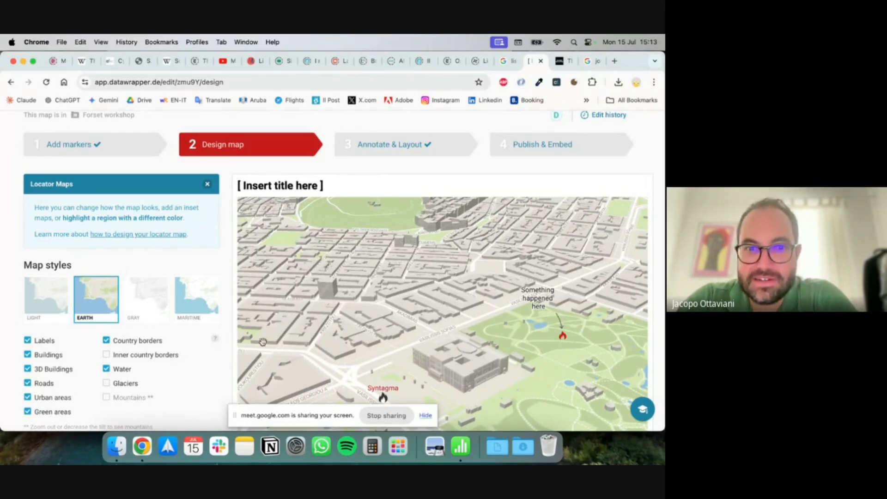
{"action": "scroll", "coordinate": [230, 353], "scroll_direction": "down", "scroll_amount": 4}
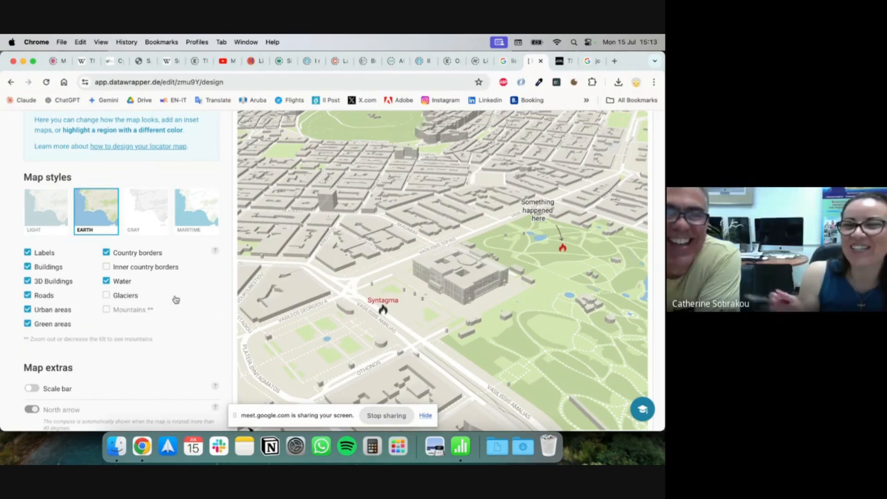
{"action": "scroll", "coordinate": [179, 258], "scroll_direction": "up", "scroll_amount": 4}
{"action": "scroll", "coordinate": [179, 257], "scroll_direction": "down", "scroll_amount": 12}
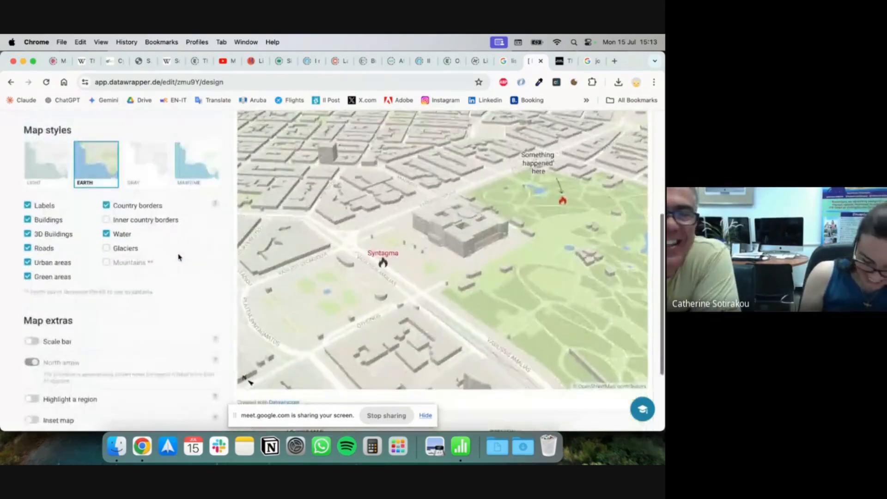
{"action": "scroll", "coordinate": [179, 258], "scroll_direction": "up", "scroll_amount": 4}
{"action": "scroll", "coordinate": [180, 258], "scroll_direction": "up", "scroll_amount": 10}
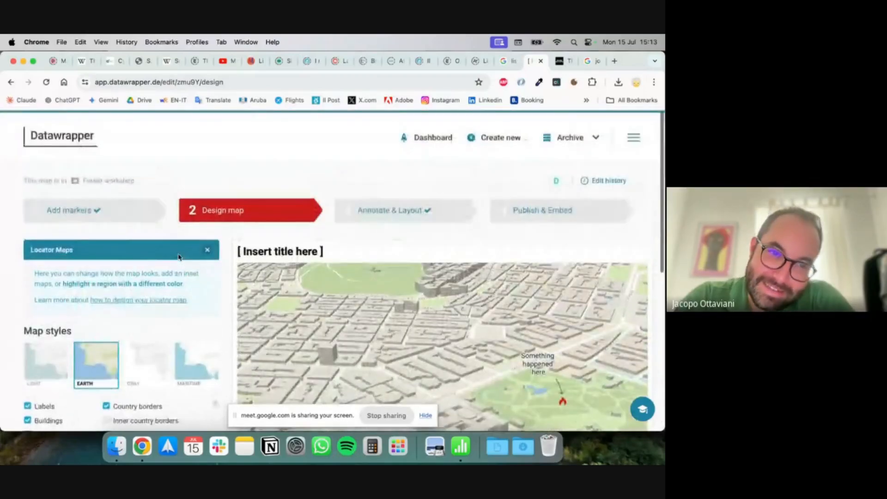
{"action": "left_click", "coordinate": [134, 218]}
{"action": "left_click", "coordinate": [195, 217]}
{"action": "scroll", "coordinate": [199, 208], "scroll_direction": "down", "scroll_amount": 10}
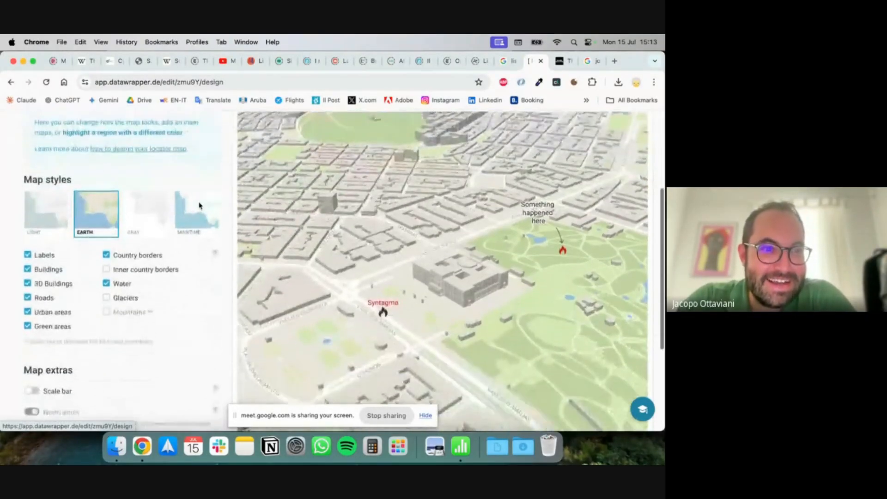
{"action": "scroll", "coordinate": [199, 208], "scroll_direction": "up", "scroll_amount": 5}
{"action": "scroll", "coordinate": [199, 205], "scroll_direction": "up", "scroll_amount": 5}
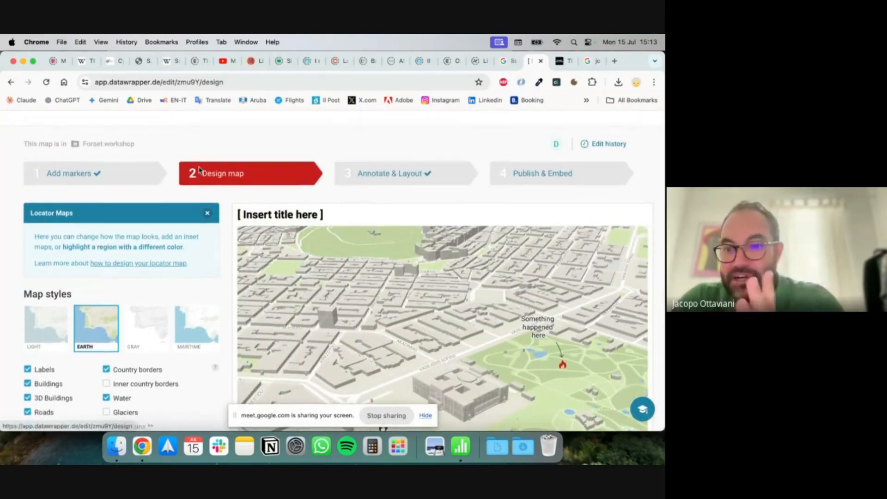
- Shift the map slightly and turn on the scale bar in km
{"action": "scroll", "coordinate": [199, 171], "scroll_direction": "down", "scroll_amount": 3}
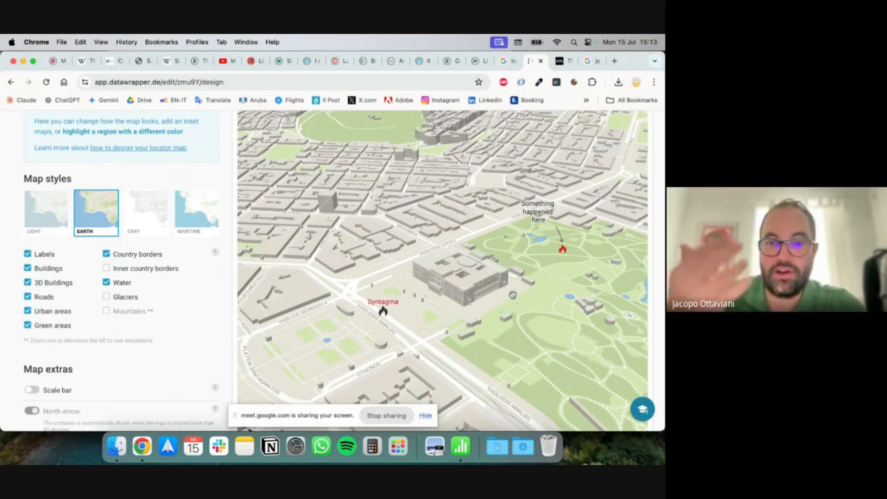
{"action": "left_click_drag", "start_coordinate": [524, 288], "coordinate": [516, 278]}
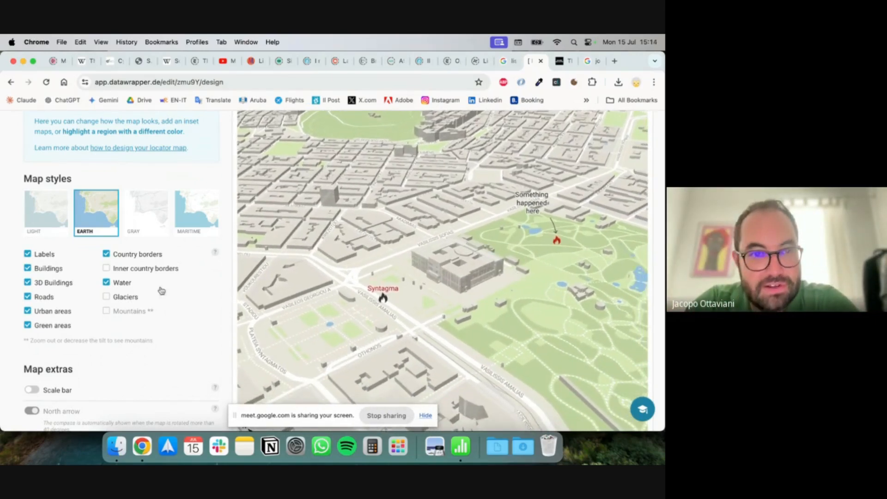
{"action": "scroll", "coordinate": [218, 301], "scroll_direction": "down", "scroll_amount": 5}
{"action": "scroll", "coordinate": [218, 301], "scroll_direction": "up", "scroll_amount": 3}
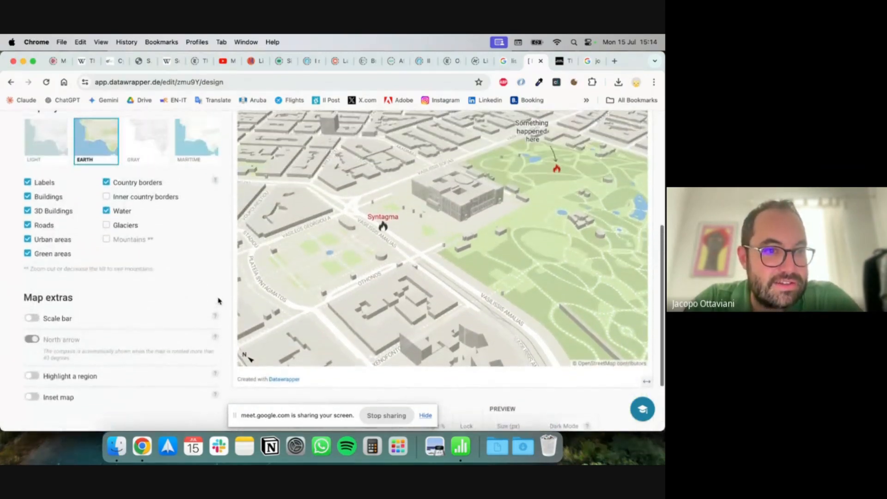
{"action": "left_click", "coordinate": [30, 319]}
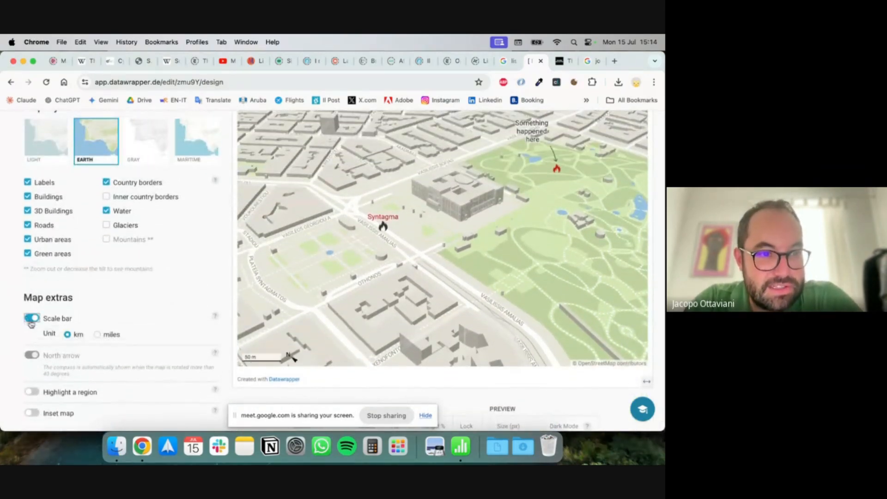
- Turn on region highlighting and the inset map, and set the inset type to region
{"action": "left_click", "coordinate": [32, 392]}
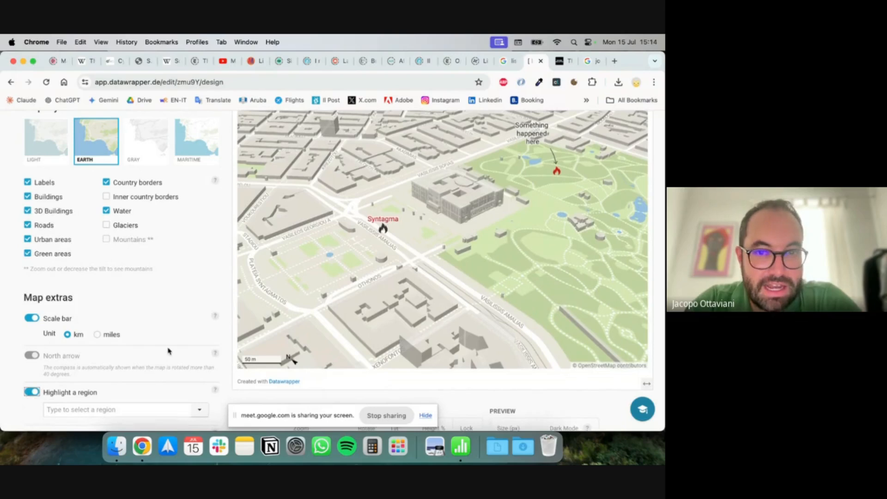
{"action": "scroll", "coordinate": [86, 375], "scroll_direction": "down", "scroll_amount": 3}
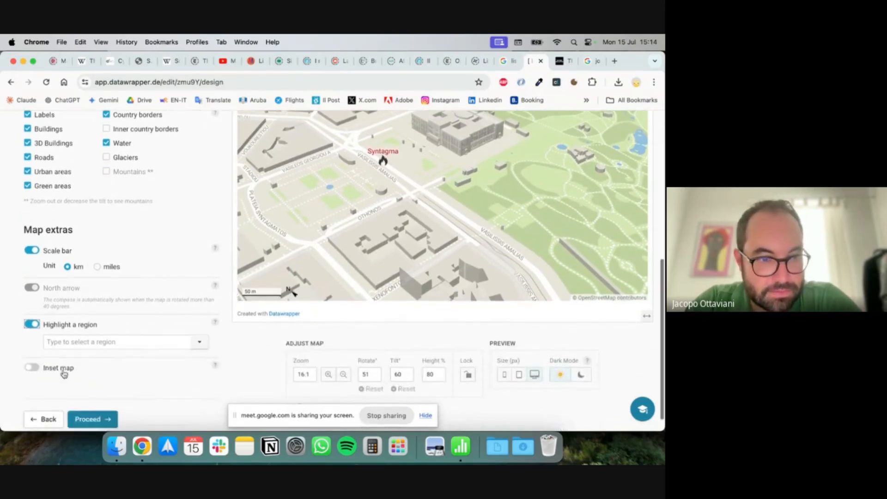
{"action": "left_click", "coordinate": [32, 367]}
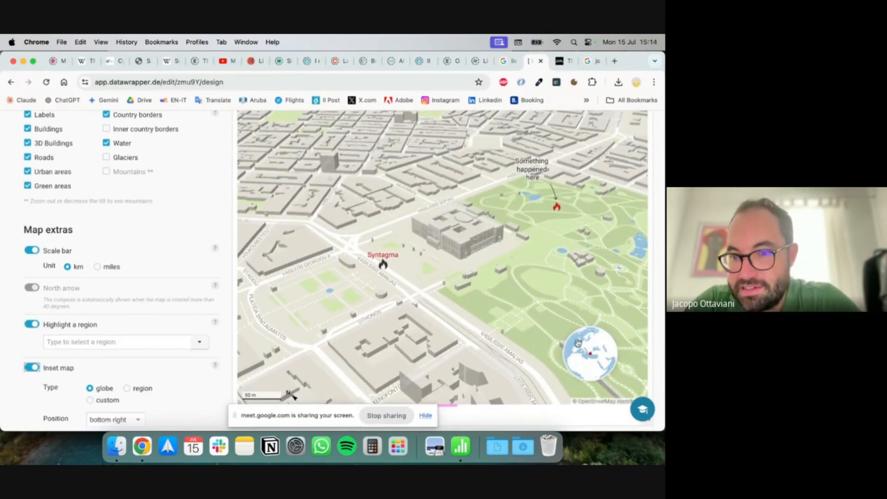
{"action": "scroll", "coordinate": [99, 339], "scroll_direction": "down", "scroll_amount": 3}
{"action": "left_click", "coordinate": [127, 312]}
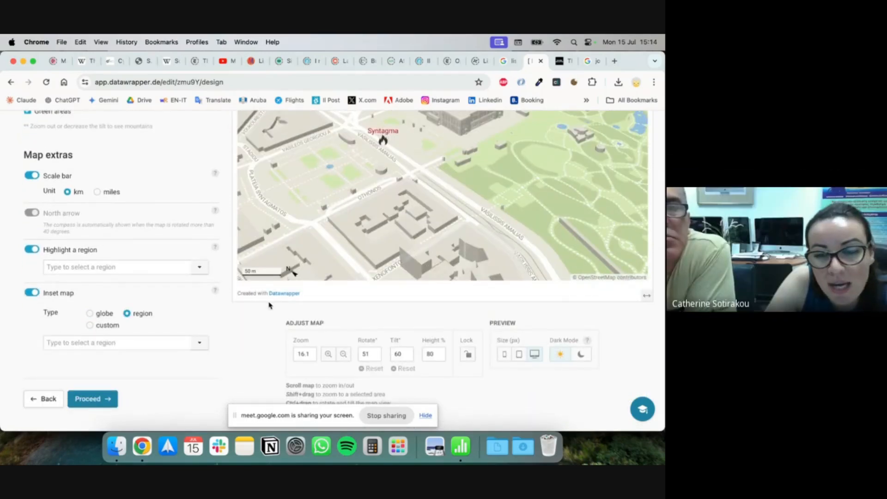
{"action": "scroll", "coordinate": [230, 254], "scroll_direction": "up", "scroll_amount": 6}
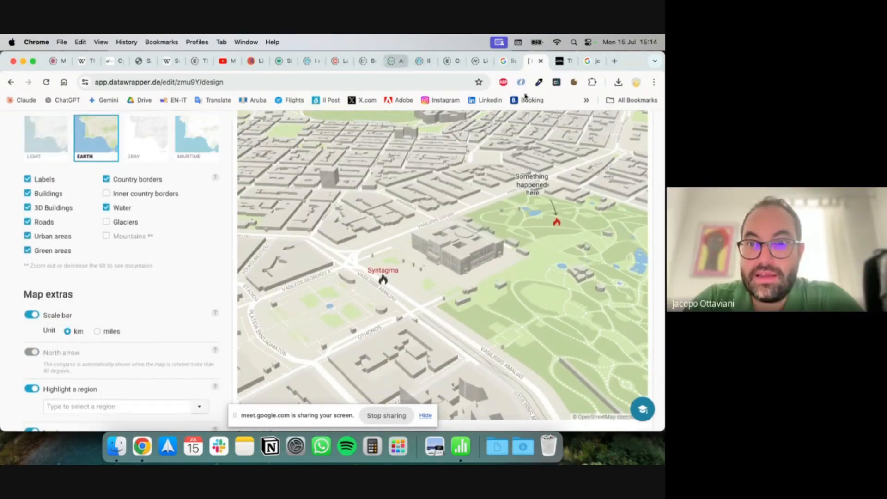
{"action": "left_click", "coordinate": [398, 416]}
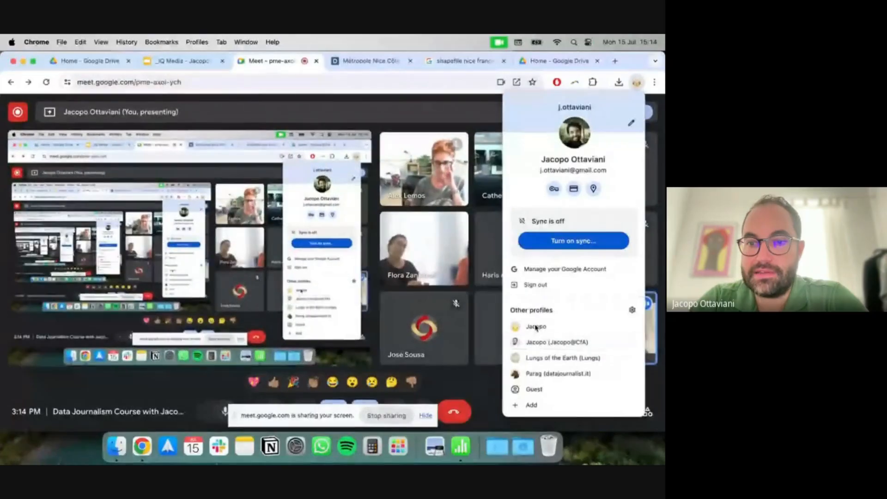
{"action": "left_click", "coordinate": [530, 327]}
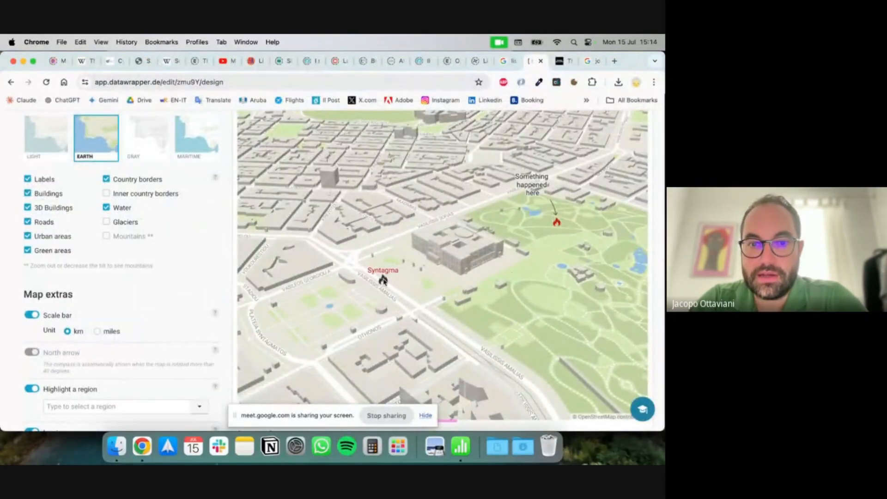
- Return to the Add markers stage and collapse the settings of the "Something happened here" marker
{"action": "scroll", "coordinate": [230, 229], "scroll_direction": "up", "scroll_amount": 5}
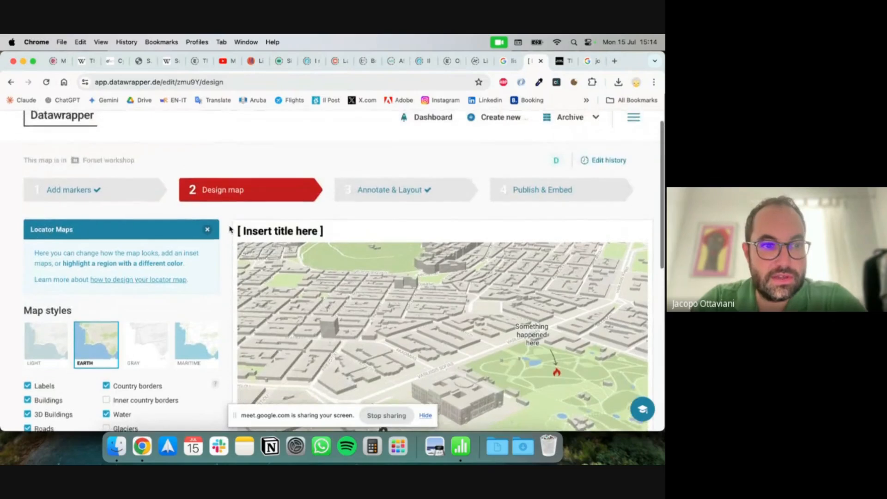
{"action": "scroll", "coordinate": [229, 230], "scroll_direction": "up", "scroll_amount": 2}
{"action": "scroll", "coordinate": [230, 229], "scroll_direction": "down", "scroll_amount": 5}
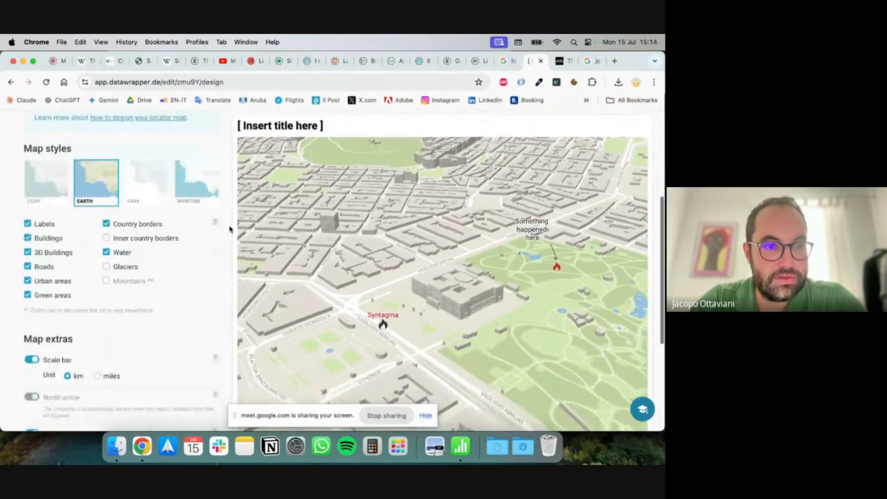
{"action": "scroll", "coordinate": [230, 229], "scroll_direction": "up", "scroll_amount": 7}
{"action": "left_click", "coordinate": [130, 213]}
{"action": "scroll", "coordinate": [129, 213], "scroll_direction": "down", "scroll_amount": 4}
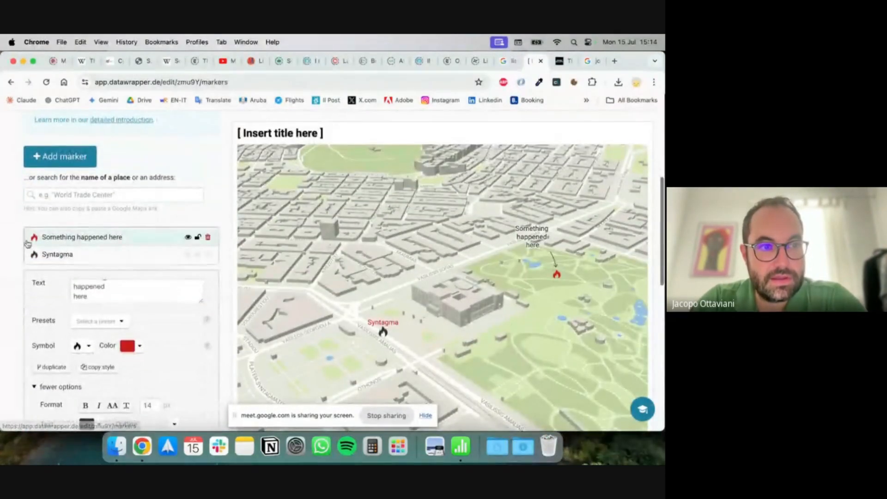
{"action": "left_click", "coordinate": [29, 239]}
{"action": "scroll", "coordinate": [19, 284], "scroll_direction": "down", "scroll_amount": 1}
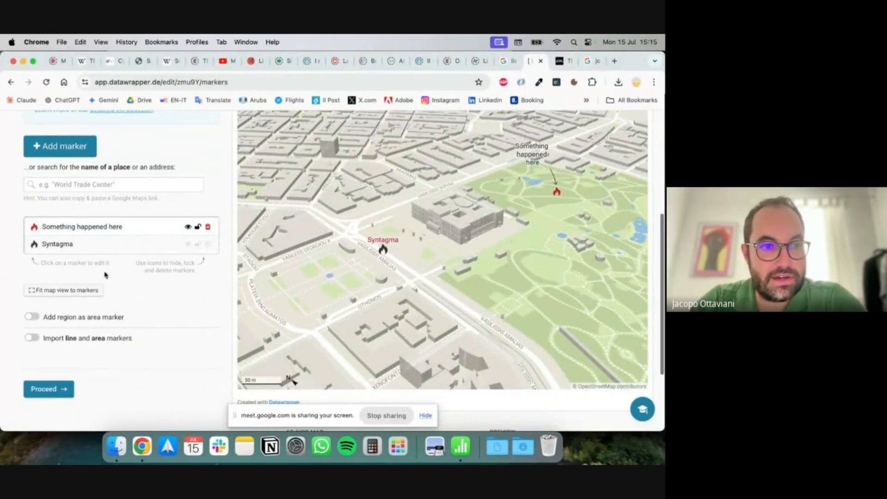
{"action": "scroll", "coordinate": [66, 309], "scroll_direction": "up", "scroll_amount": 3}
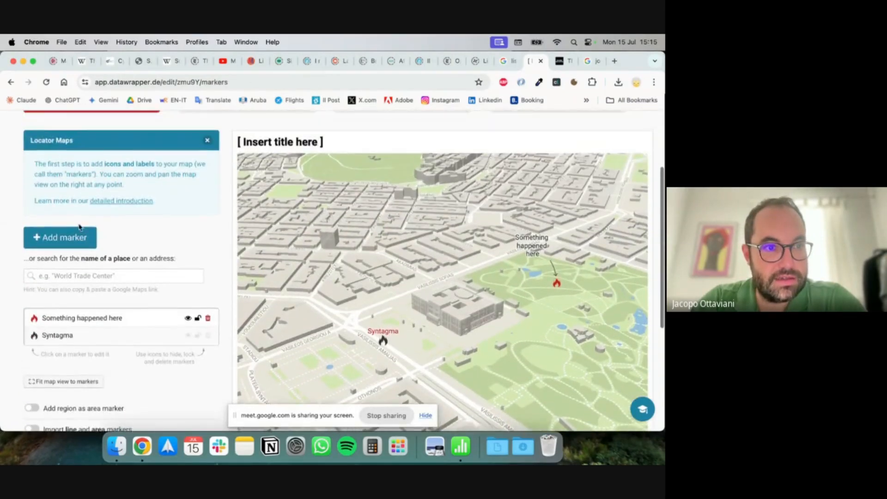
- Change the symbol of the "Something happened here" marker to a circle containing the number 1
{"action": "left_click", "coordinate": [66, 317]}
{"action": "scroll", "coordinate": [66, 318], "scroll_direction": "down", "scroll_amount": 3}
{"action": "scroll", "coordinate": [66, 320], "scroll_direction": "down", "scroll_amount": 2}
{"action": "left_click", "coordinate": [82, 292]}
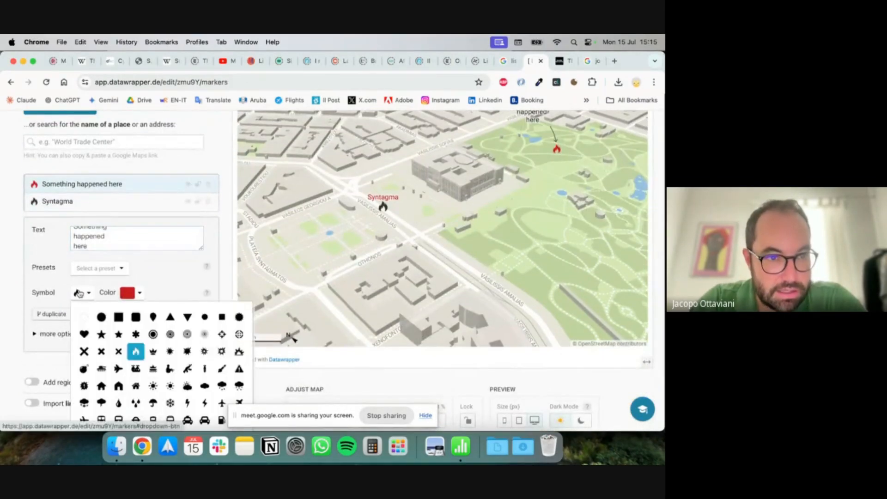
{"action": "left_click", "coordinate": [95, 313]}
{"action": "scroll", "coordinate": [56, 265], "scroll_direction": "down", "scroll_amount": 2}
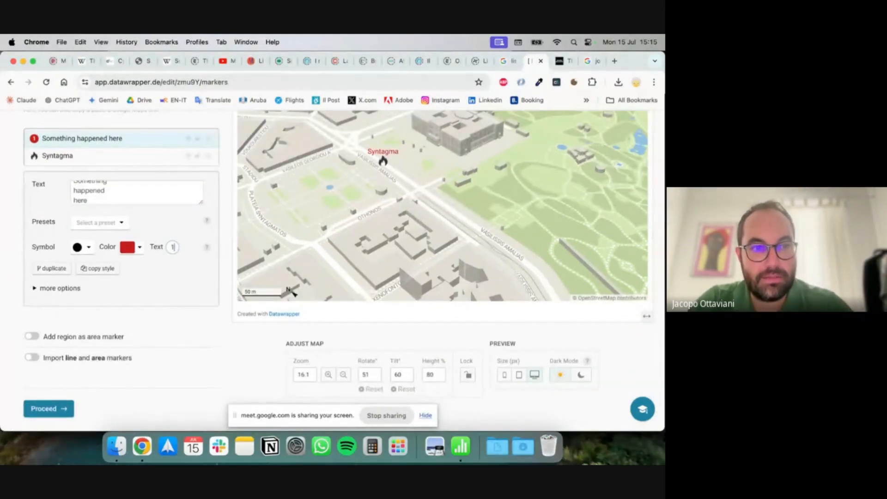
{"action": "scroll", "coordinate": [186, 288], "scroll_direction": "up", "scroll_amount": 4}
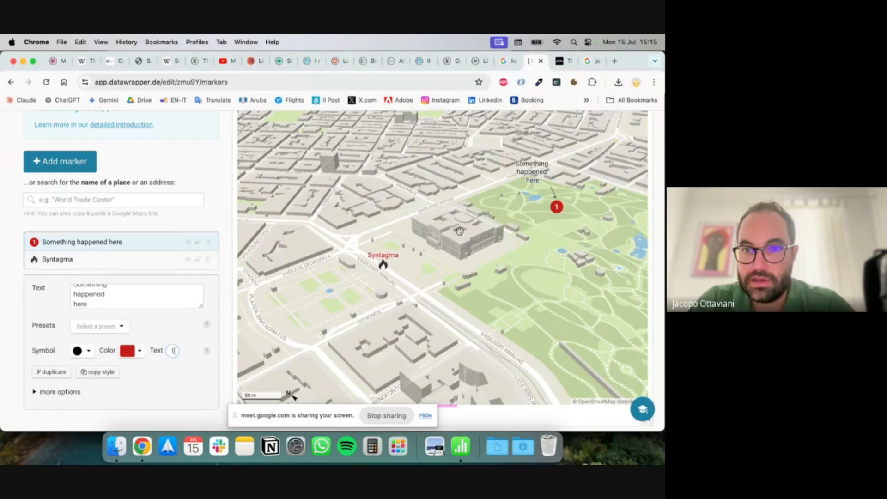
- Change the symbol of the Syntagma marker to a circle containing the number 2
{"action": "left_click", "coordinate": [106, 266]}
{"action": "left_click", "coordinate": [87, 352]}
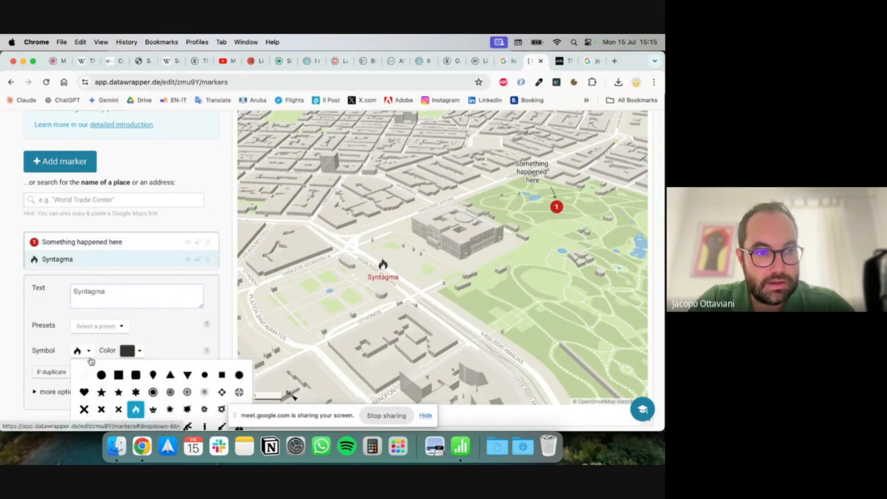
{"action": "left_click", "coordinate": [95, 373]}
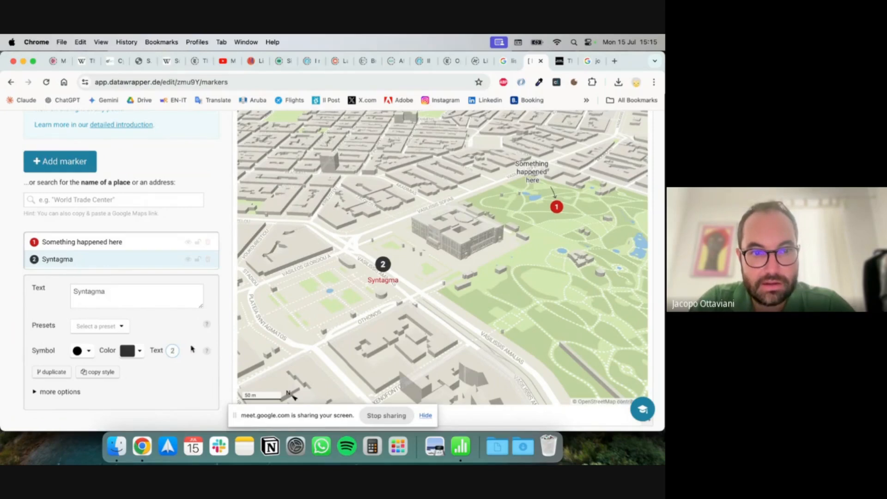
- Move the "Something happened here" label beside the Syntagma marker, clear its text, and shift marker 1 slightly farther from Syntagma
{"action": "left_click_drag", "start_coordinate": [586, 239], "coordinate": [547, 269]}
{"action": "left_click", "coordinate": [519, 229]}
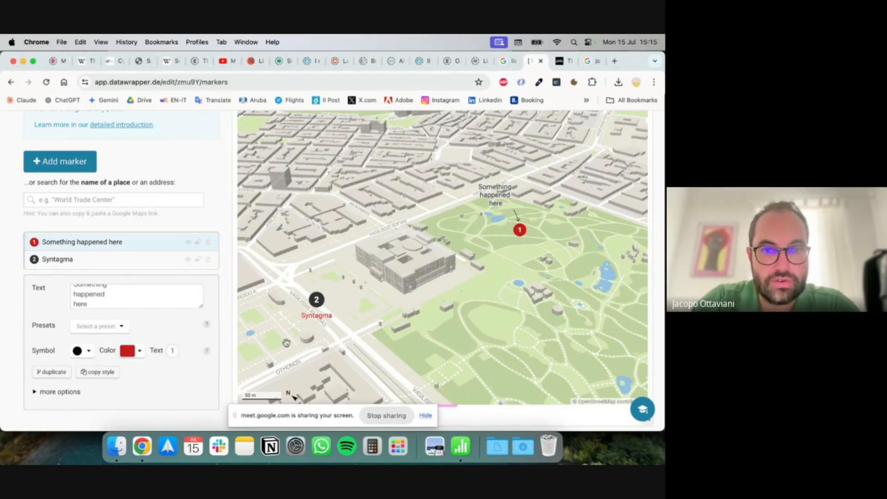
{"action": "mouse_move", "coordinate": [478, 196]}
{"action": "left_mouse_down"}
{"action": "mouse_move", "coordinate": [423, 210]}
{"action": "mouse_move", "coordinate": [349, 258]}
{"action": "mouse_move", "coordinate": [331, 312]}
{"action": "mouse_move", "coordinate": [305, 284]}
{"action": "mouse_move", "coordinate": [314, 299]}
{"action": "mouse_move", "coordinate": [303, 300]}
{"action": "left_mouse_up"}
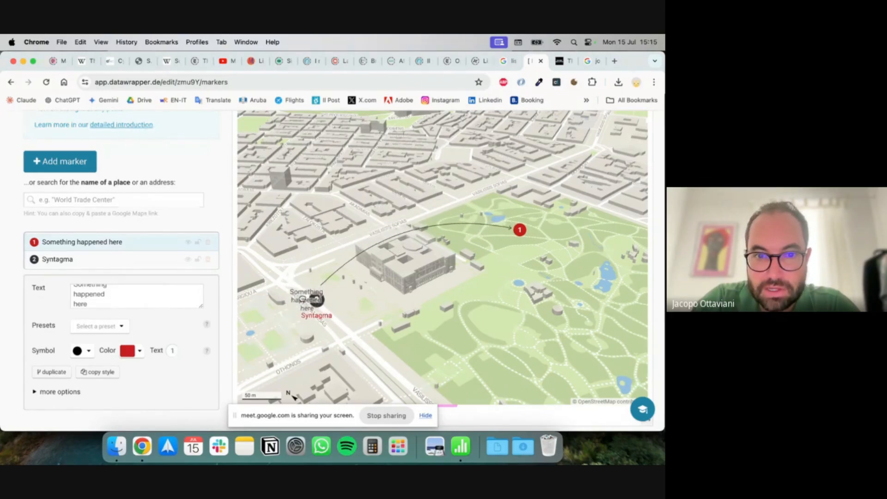
{"action": "left_click_drag", "start_coordinate": [116, 305], "coordinate": [53, 272]}
{"action": "key", "text": "BackSpace"}
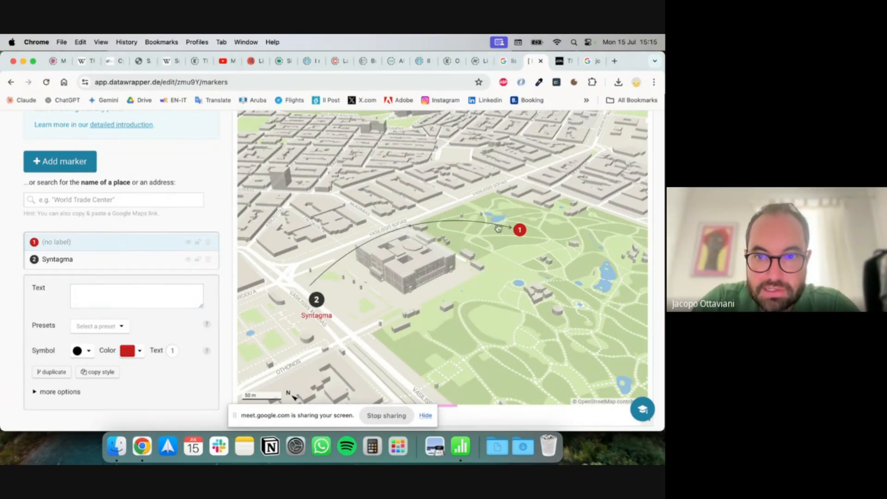
{"action": "mouse_move", "coordinate": [524, 226]}
{"action": "left_mouse_down"}
{"action": "mouse_move", "coordinate": [539, 221]}
{"action": "mouse_move", "coordinate": [537, 229]}
{"action": "left_mouse_up"}
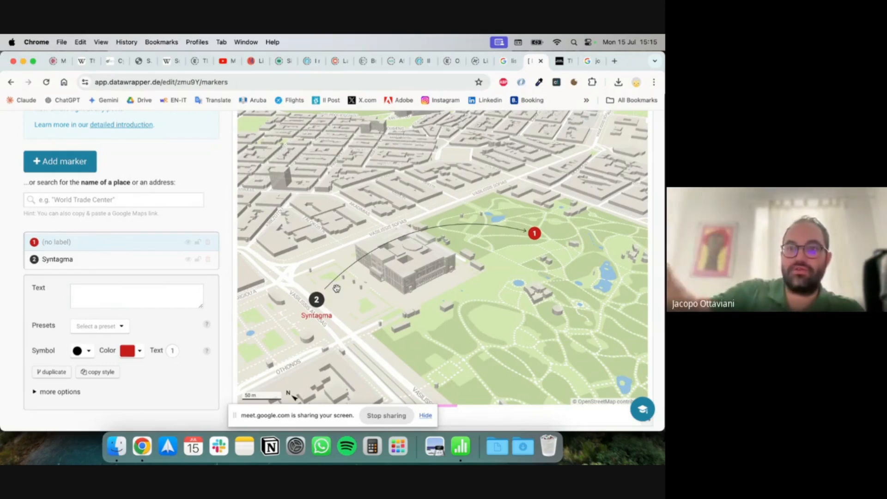
- Set marker 1's scale to 1.4 and give its connecting line the opposite curve and the thickest width
{"action": "scroll", "coordinate": [152, 319], "scroll_direction": "down", "scroll_amount": 5}
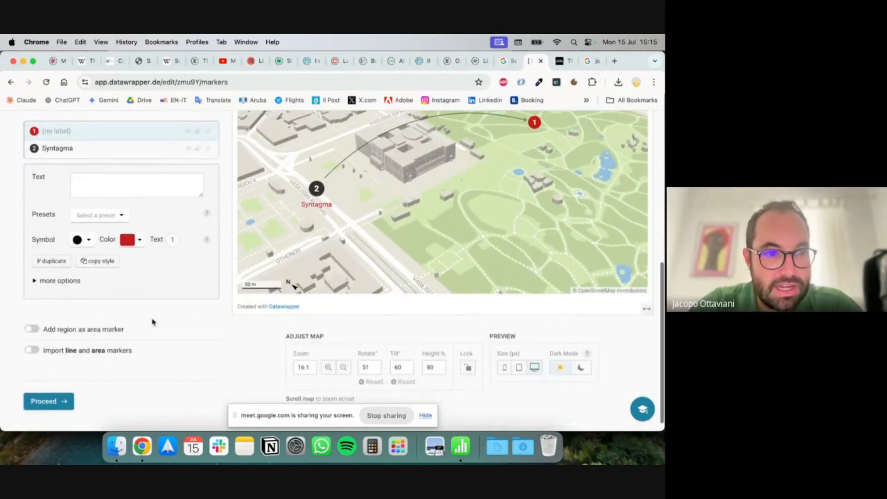
{"action": "scroll", "coordinate": [154, 322], "scroll_direction": "up", "scroll_amount": 4}
{"action": "left_click", "coordinate": [113, 246]}
{"action": "left_click", "coordinate": [113, 232]}
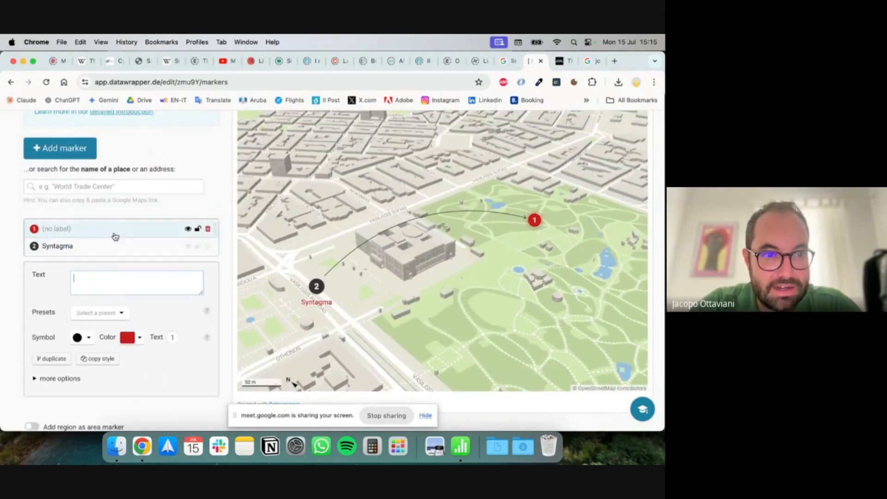
{"action": "scroll", "coordinate": [110, 255], "scroll_direction": "down", "scroll_amount": 1}
{"action": "left_click", "coordinate": [76, 350]}
{"action": "scroll", "coordinate": [115, 324], "scroll_direction": "down", "scroll_amount": 4}
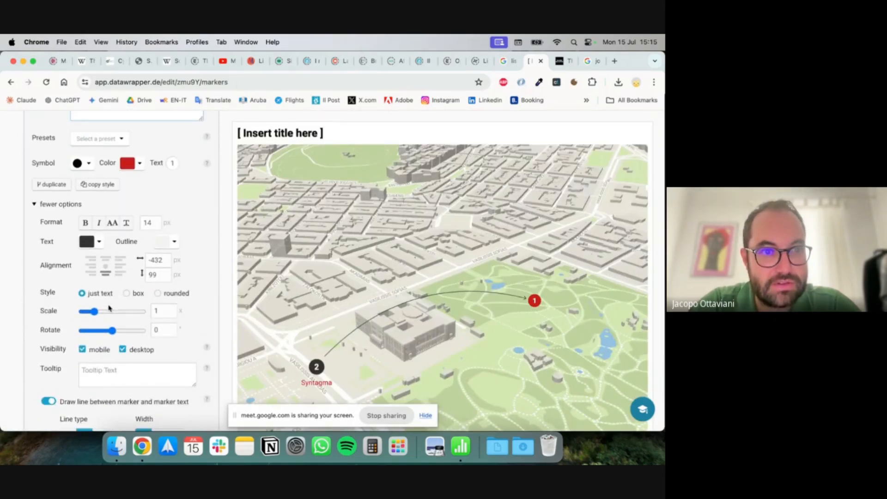
{"action": "left_click_drag", "start_coordinate": [106, 310], "coordinate": [119, 312]}
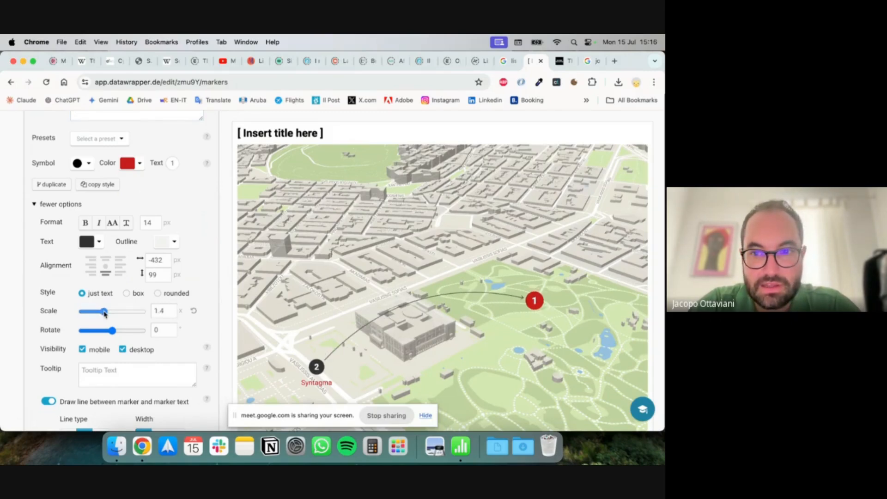
{"action": "scroll", "coordinate": [51, 341], "scroll_direction": "down", "scroll_amount": 5}
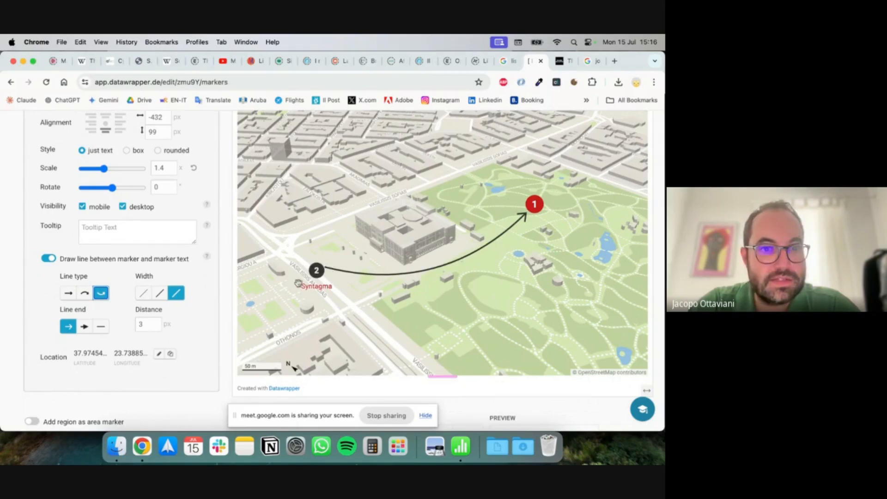
- Try a cross, a house and a large circle outline as the symbol of the Syntagma marker
{"action": "scroll", "coordinate": [298, 283], "scroll_direction": "up", "scroll_amount": 5}
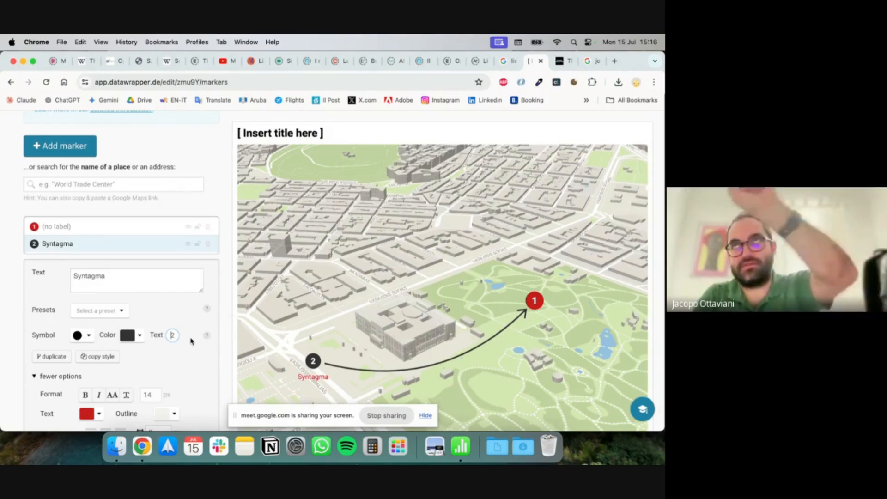
{"action": "scroll", "coordinate": [192, 341], "scroll_direction": "down", "scroll_amount": 5}
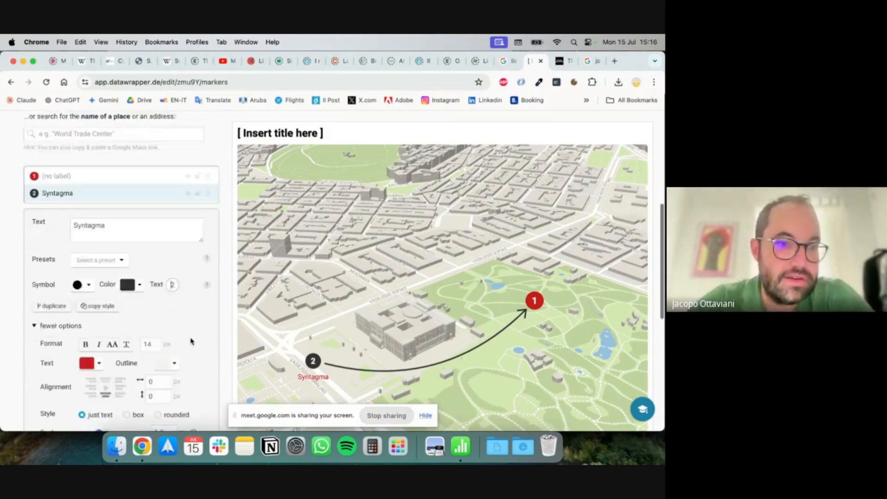
{"action": "left_click", "coordinate": [85, 217]}
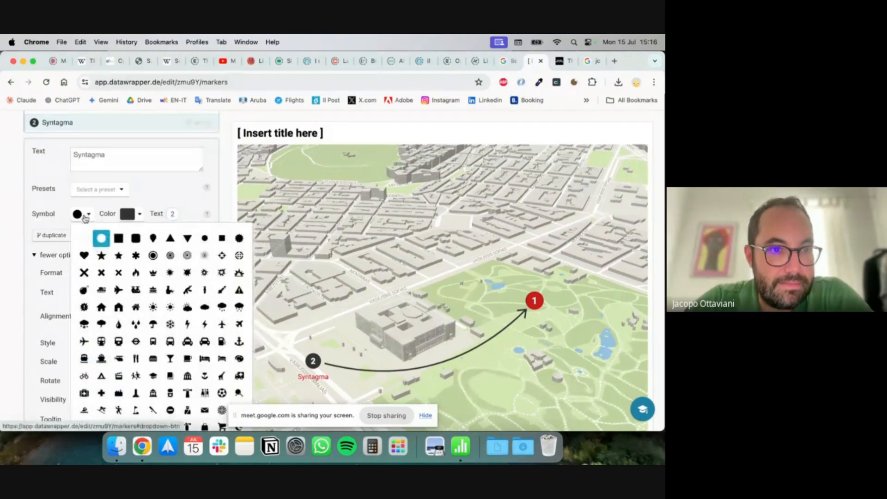
{"action": "left_click", "coordinate": [102, 278]}
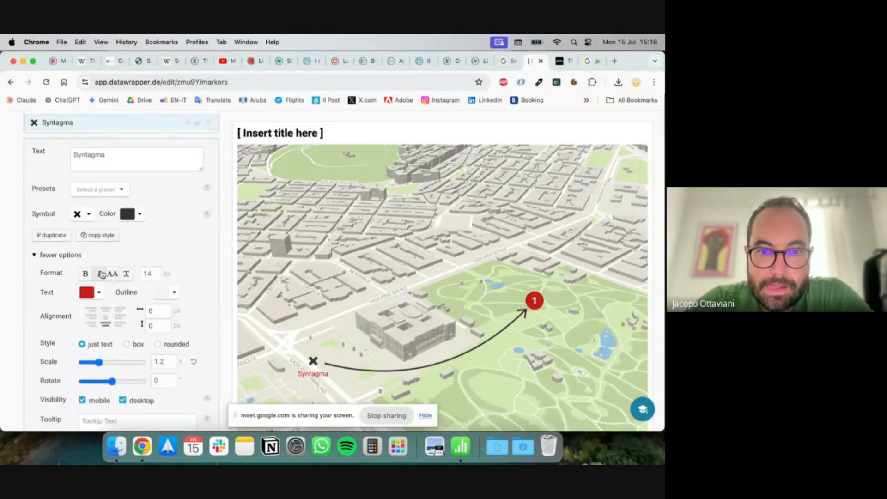
{"action": "left_click", "coordinate": [83, 214]}
{"action": "left_click", "coordinate": [101, 292]}
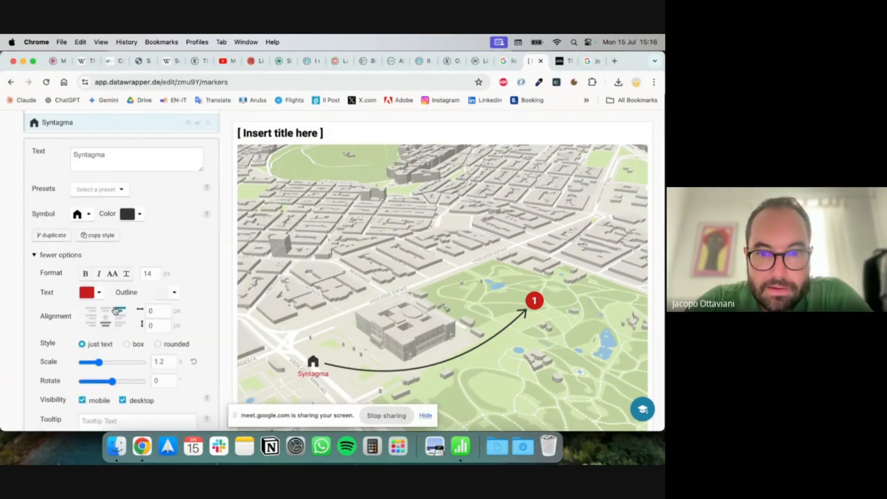
{"action": "left_click", "coordinate": [84, 214]}
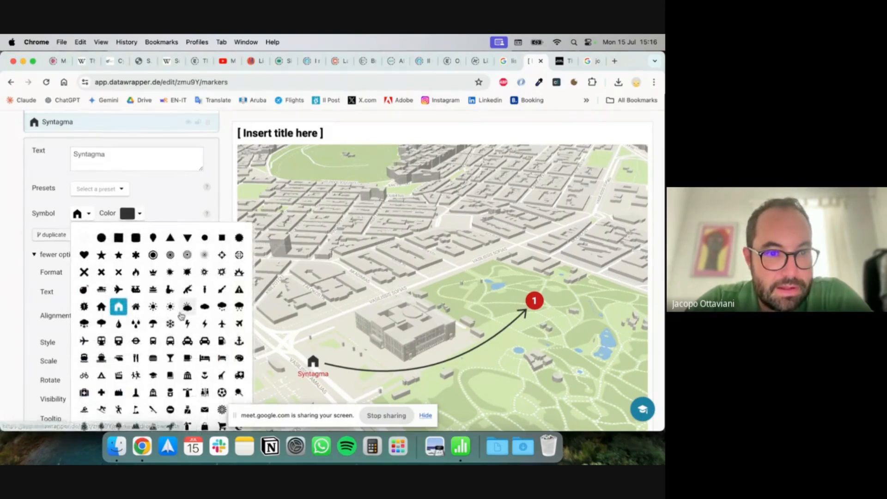
{"action": "scroll", "coordinate": [174, 296], "scroll_direction": "down", "scroll_amount": 3}
{"action": "scroll", "coordinate": [181, 315], "scroll_direction": "up", "scroll_amount": 1}
{"action": "left_click", "coordinate": [84, 413]}
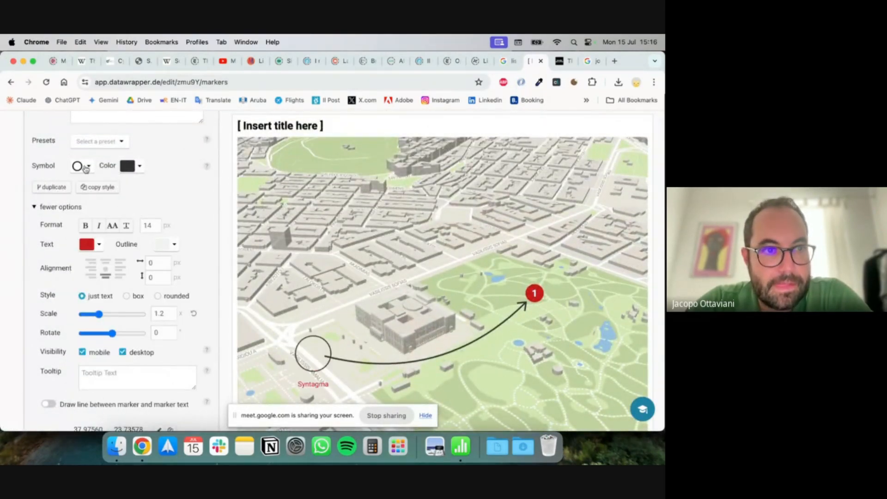
- Restore the filled circle with the number 2 as the Syntagma marker's symbol
{"action": "scroll", "coordinate": [86, 168], "scroll_direction": "up", "scroll_amount": 3}
{"action": "left_click", "coordinate": [77, 236]}
{"action": "left_click", "coordinate": [101, 258]}
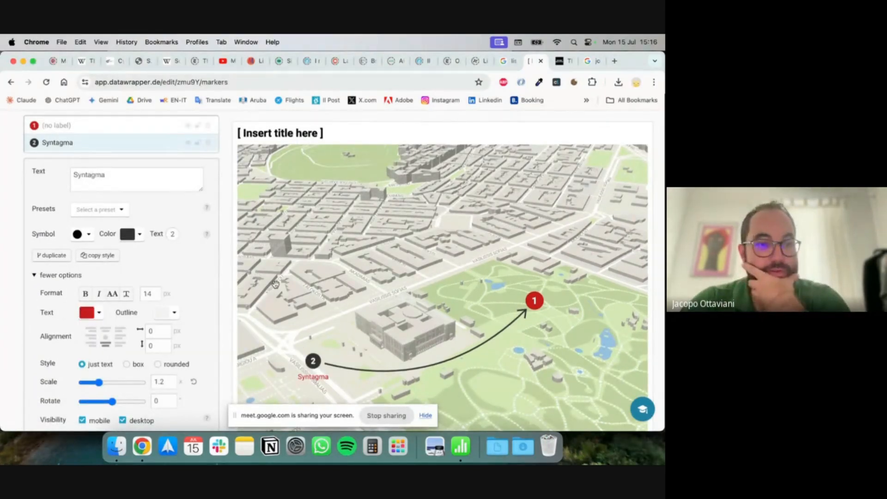
- Turn off the line between marker and marker text for marker 1
{"action": "scroll", "coordinate": [276, 284], "scroll_direction": "down", "scroll_amount": 5}
{"action": "left_click_drag", "start_coordinate": [402, 296], "coordinate": [506, 254]}
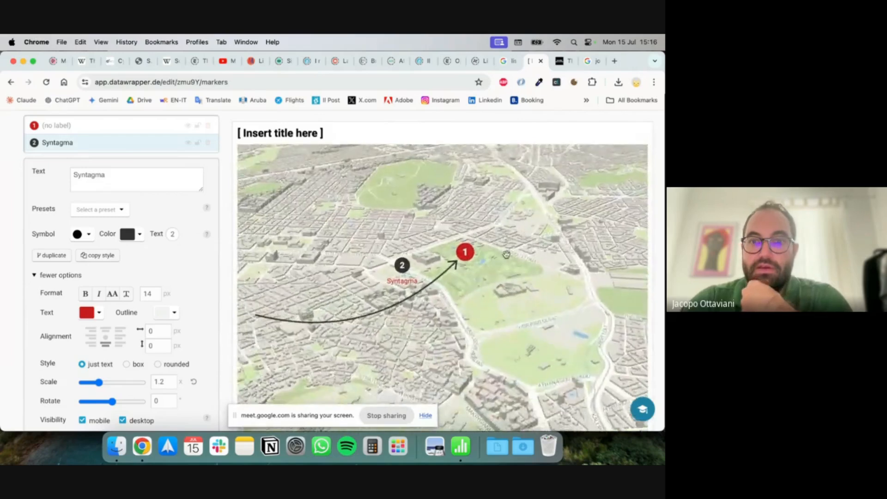
{"action": "scroll", "coordinate": [506, 255], "scroll_direction": "down", "scroll_amount": 3}
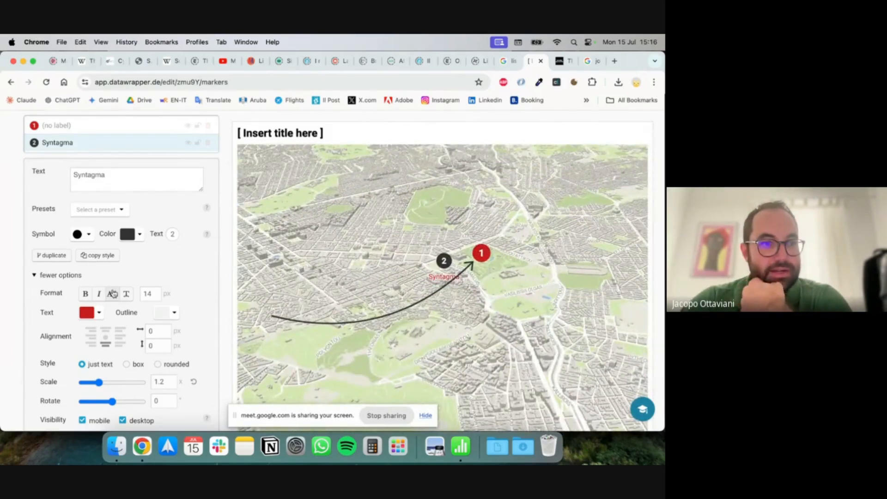
{"action": "scroll", "coordinate": [113, 293], "scroll_direction": "down", "scroll_amount": 5}
{"action": "scroll", "coordinate": [113, 290], "scroll_direction": "up", "scroll_amount": 4}
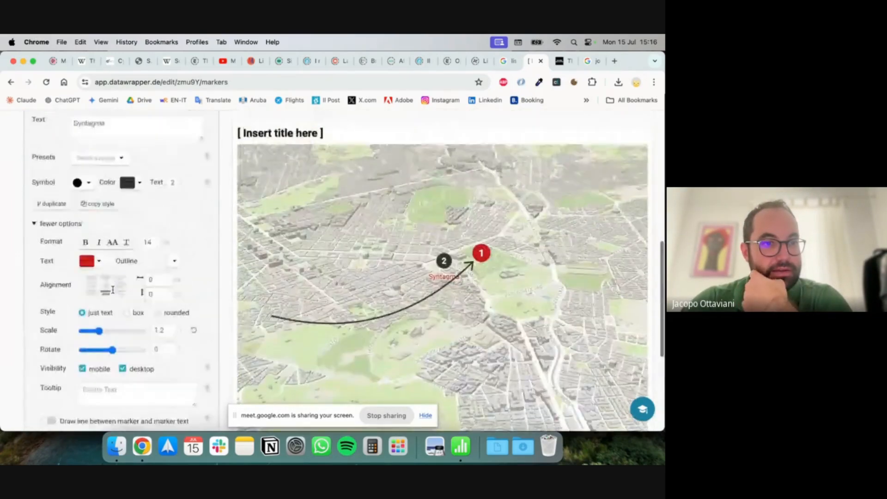
{"action": "scroll", "coordinate": [112, 290], "scroll_direction": "up", "scroll_amount": 3}
{"action": "left_click", "coordinate": [67, 145]}
{"action": "scroll", "coordinate": [58, 333], "scroll_direction": "down", "scroll_amount": 4}
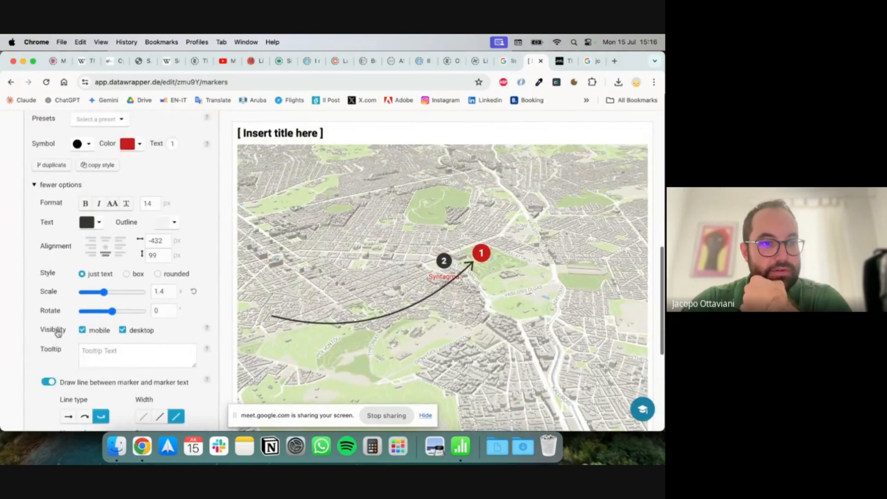
{"action": "scroll", "coordinate": [53, 381], "scroll_direction": "down", "scroll_amount": 2}
{"action": "left_click", "coordinate": [49, 318]}
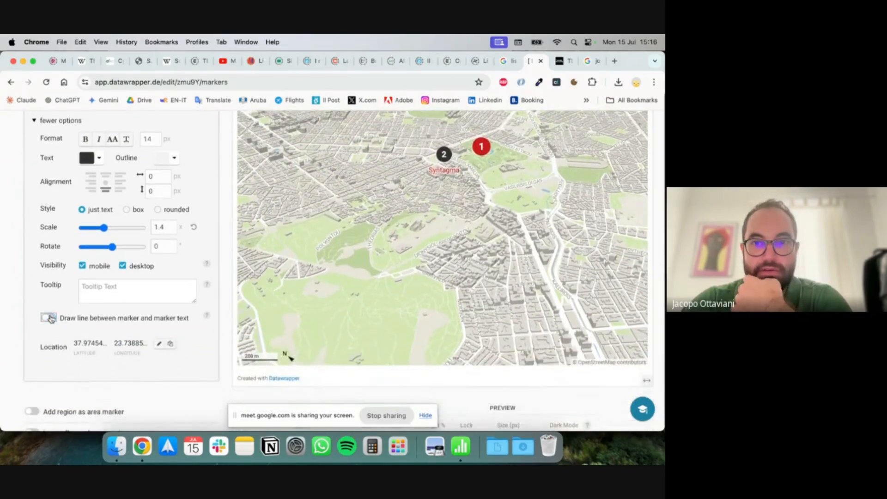
- Set the map rotation to 80 degrees
{"action": "scroll", "coordinate": [491, 196], "scroll_direction": "down", "scroll_amount": 5}
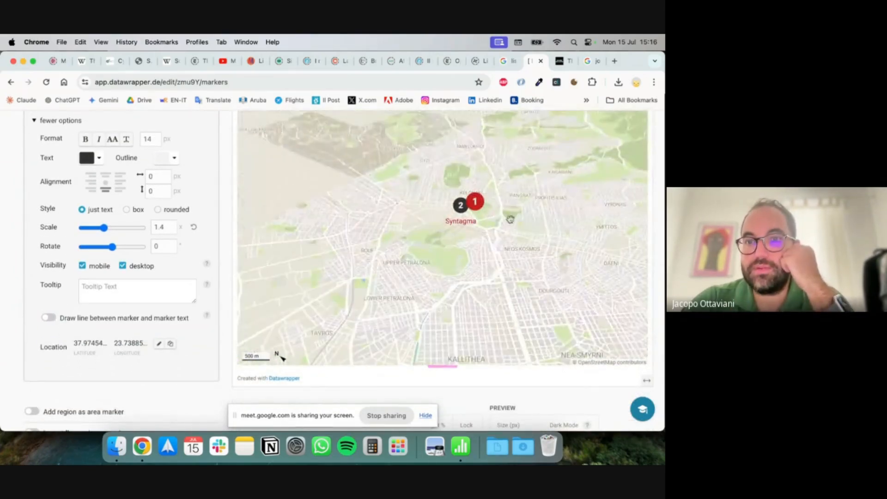
{"action": "scroll", "coordinate": [510, 259], "scroll_direction": "up", "scroll_amount": 4}
{"action": "left_click_drag", "start_coordinate": [413, 204], "coordinate": [441, 318]}
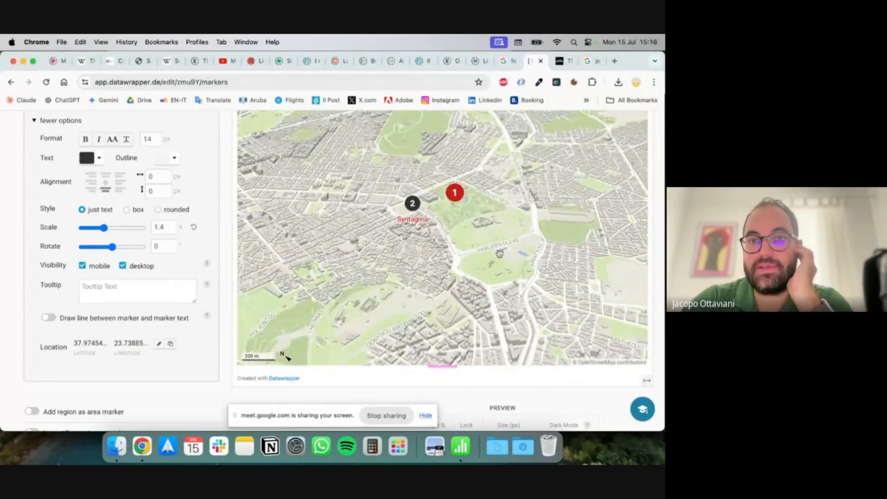
{"action": "scroll", "coordinate": [664, 284], "scroll_direction": "up", "scroll_amount": 3}
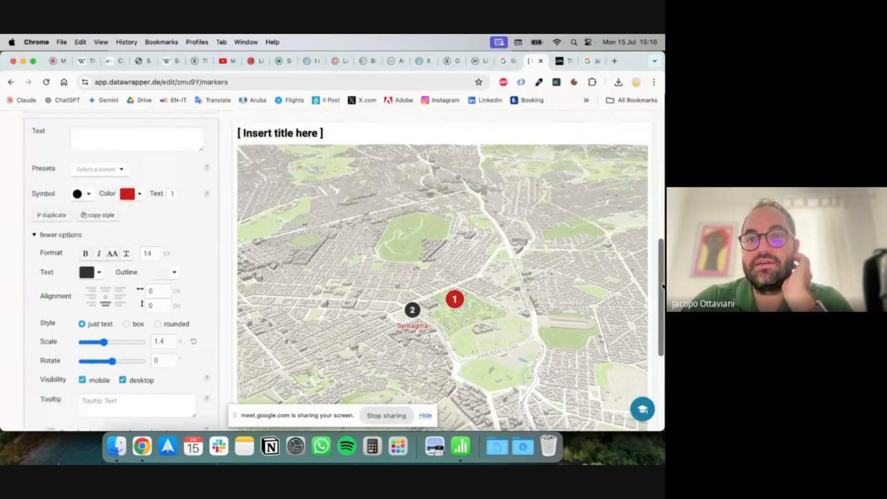
{"action": "scroll", "coordinate": [663, 283], "scroll_direction": "down", "scroll_amount": 1}
{"action": "left_click_drag", "start_coordinate": [536, 308], "coordinate": [643, 306]}
{"action": "left_click_drag", "start_coordinate": [434, 305], "coordinate": [398, 293]}
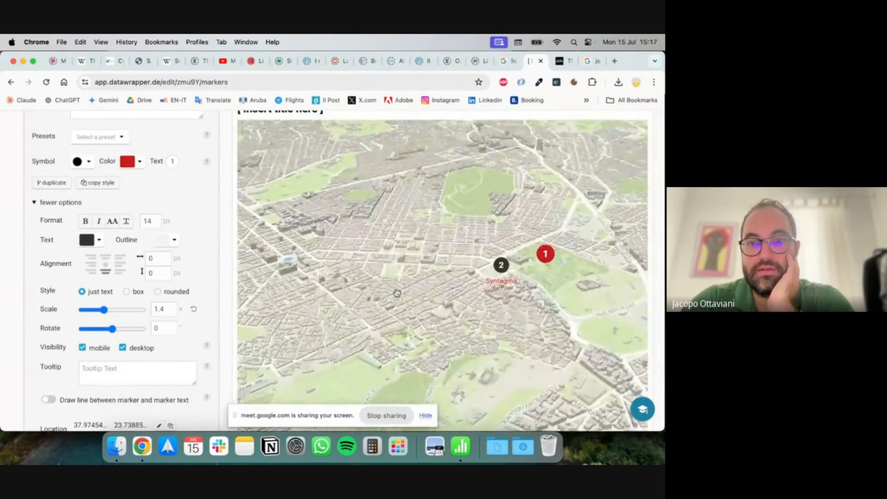
{"action": "scroll", "coordinate": [663, 279], "scroll_direction": "down", "scroll_amount": 5}
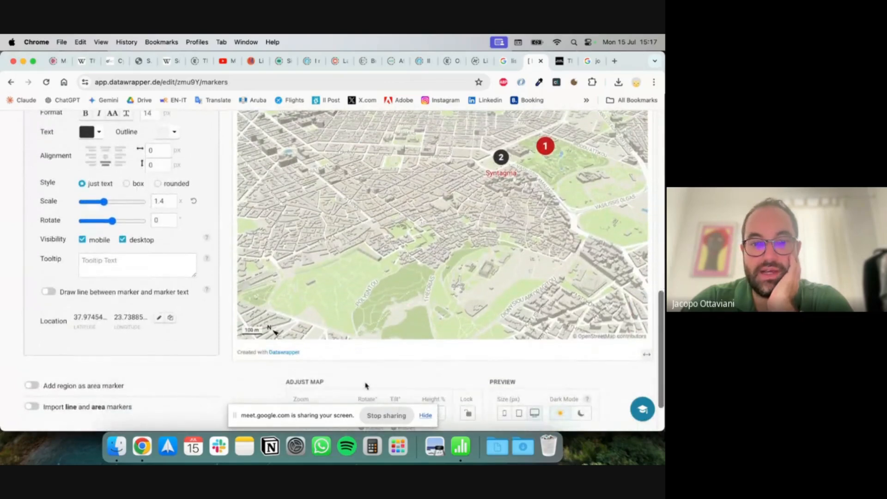
{"action": "scroll", "coordinate": [365, 386], "scroll_direction": "down", "scroll_amount": 3}
{"action": "left_click", "coordinate": [377, 353]}
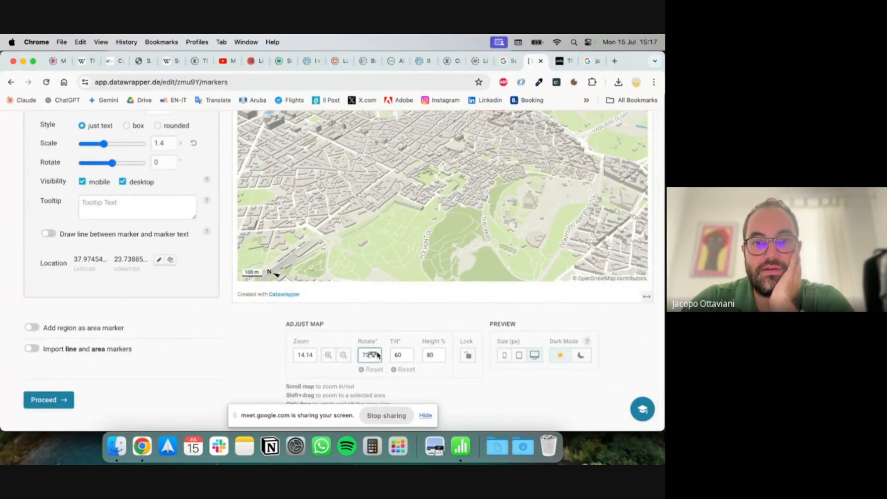
- Replace the placeholder map title with "Something happened in Athens"
{"action": "mouse_move", "coordinate": [377, 161]}
{"action": "left_mouse_down"}
{"action": "mouse_move", "coordinate": [386, 210]}
{"action": "mouse_move", "coordinate": [507, 216]}
{"action": "left_mouse_up"}
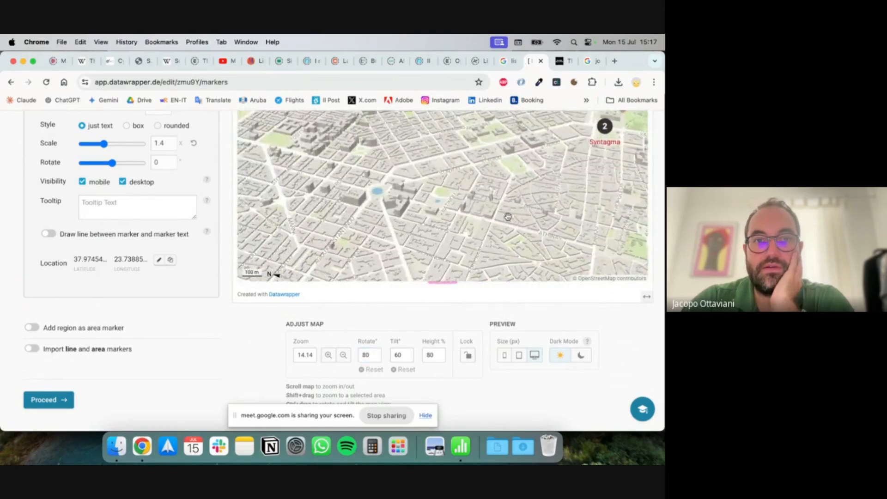
{"action": "scroll", "coordinate": [373, 218], "scroll_direction": "up", "scroll_amount": 5}
{"action": "left_click_drag", "start_coordinate": [331, 207], "coordinate": [445, 164]}
{"action": "scroll", "coordinate": [654, 224], "scroll_direction": "up", "scroll_amount": 8}
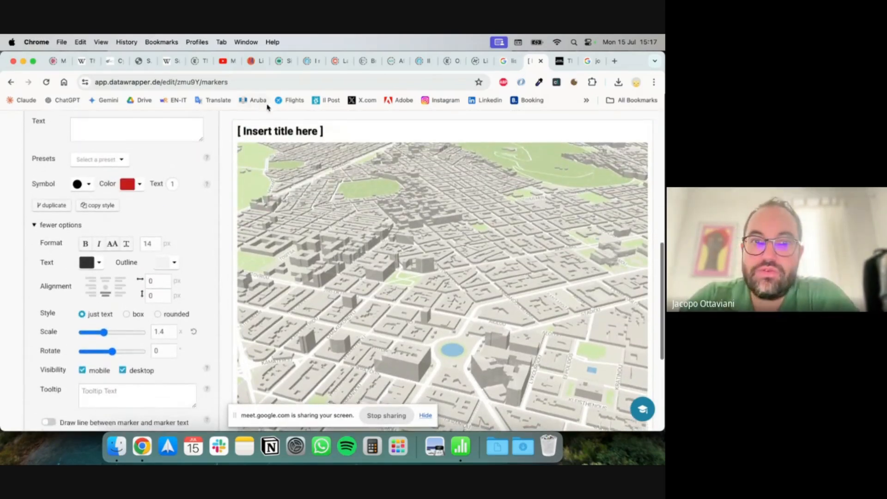
{"action": "left_click", "coordinate": [278, 130]}
{"action": "key", "text": "super+a"}
{"action": "key", "text": "BackSpace"}
{"action": "type", "text": "Some"}
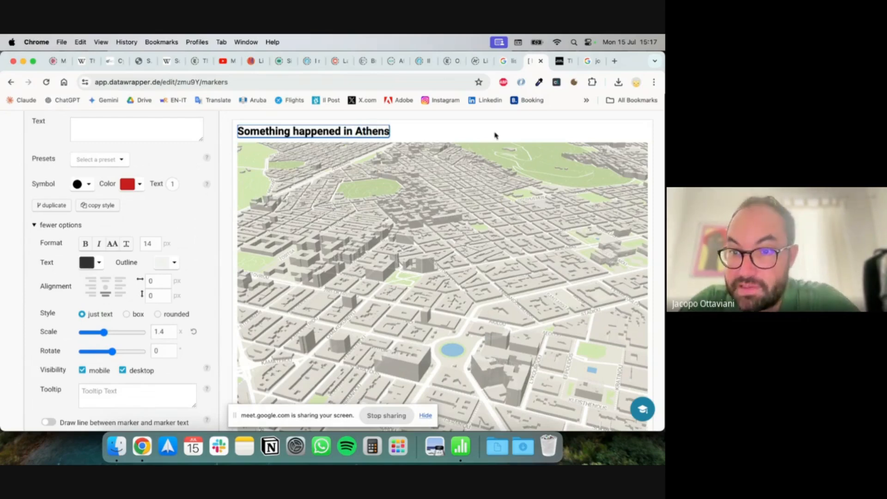
- Reframe the map closely on Syntagma and the neighbouring park at about zoom 16.41, with both numbered markers in view
{"action": "left_click_drag", "start_coordinate": [538, 263], "coordinate": [514, 215]}
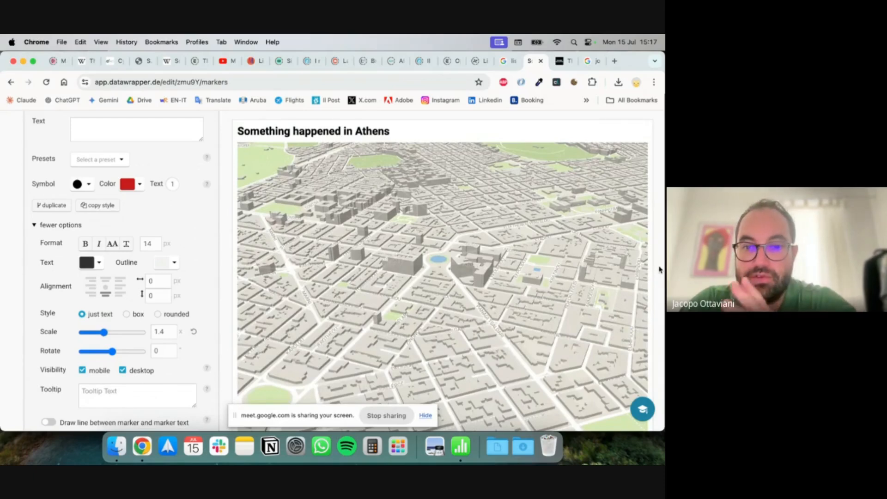
{"action": "scroll", "coordinate": [659, 271], "scroll_direction": "down", "scroll_amount": 3}
{"action": "scroll", "coordinate": [659, 271], "scroll_direction": "up", "scroll_amount": 4}
{"action": "left_click_drag", "start_coordinate": [567, 308], "coordinate": [344, 298]}
{"action": "left_click_drag", "start_coordinate": [538, 273], "coordinate": [542, 344]}
{"action": "scroll", "coordinate": [456, 326], "scroll_direction": "up", "scroll_amount": 5}
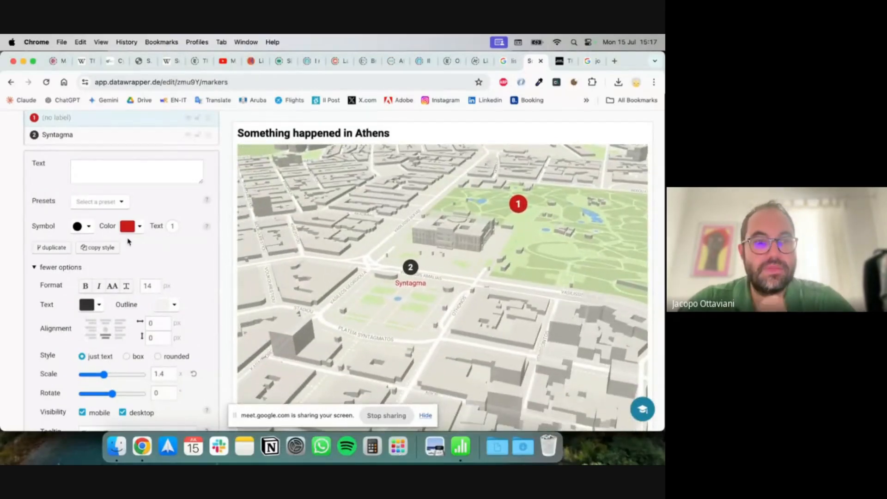
{"action": "scroll", "coordinate": [3, 391], "scroll_direction": "down", "scroll_amount": 5}
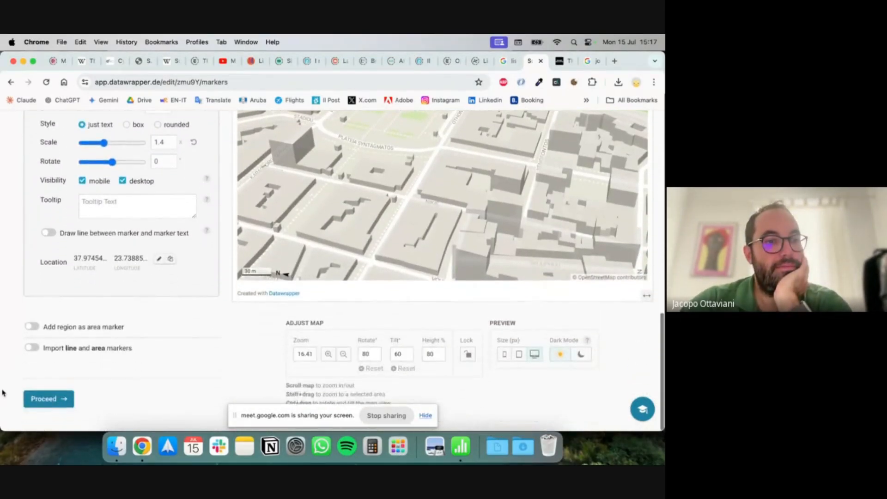
{"action": "scroll", "coordinate": [4, 392], "scroll_direction": "up", "scroll_amount": 12}
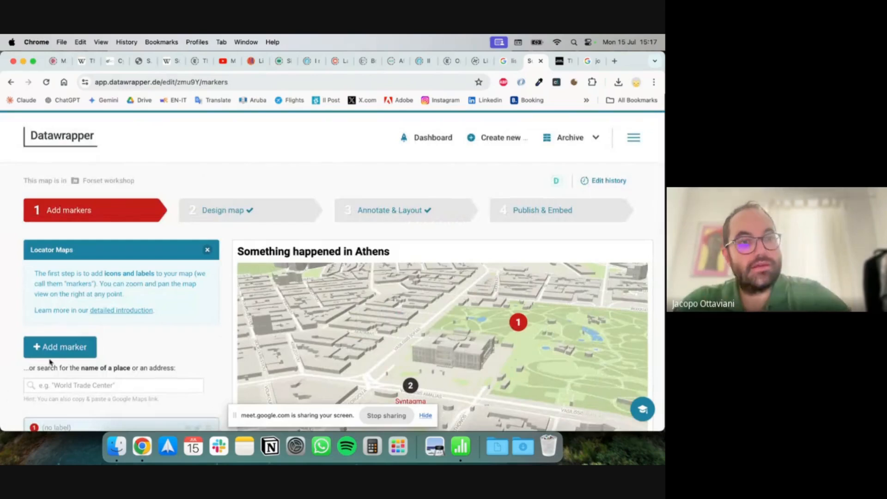
- Move on to the Design map stage and zoom the map out to level 9.41 to cover the greater Athens area
{"action": "scroll", "coordinate": [103, 333], "scroll_direction": "down", "scroll_amount": 5}
{"action": "scroll", "coordinate": [79, 392], "scroll_direction": "down", "scroll_amount": 2}
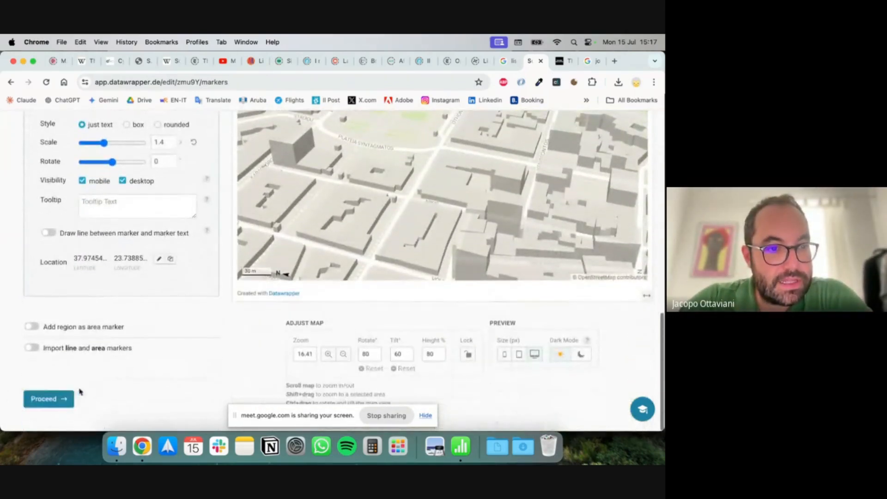
{"action": "left_click", "coordinate": [57, 400]}
{"action": "scroll", "coordinate": [175, 323], "scroll_direction": "down", "scroll_amount": 8}
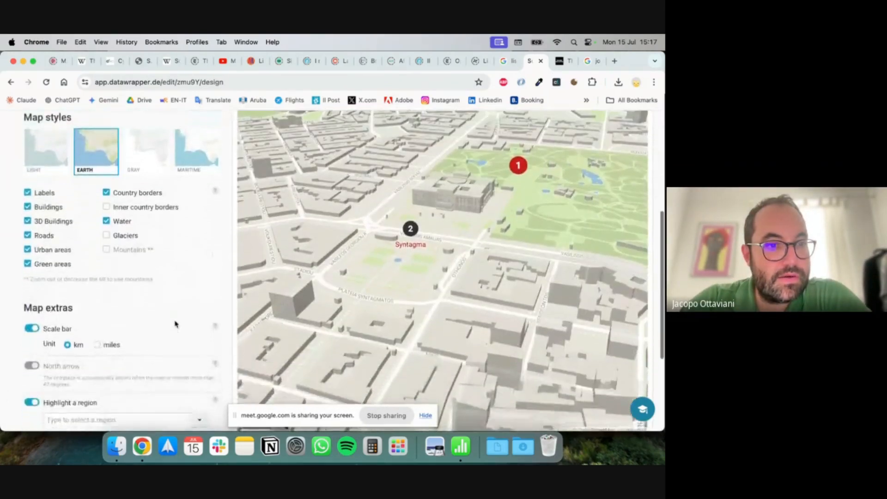
{"action": "scroll", "coordinate": [176, 323], "scroll_direction": "down", "scroll_amount": 1}
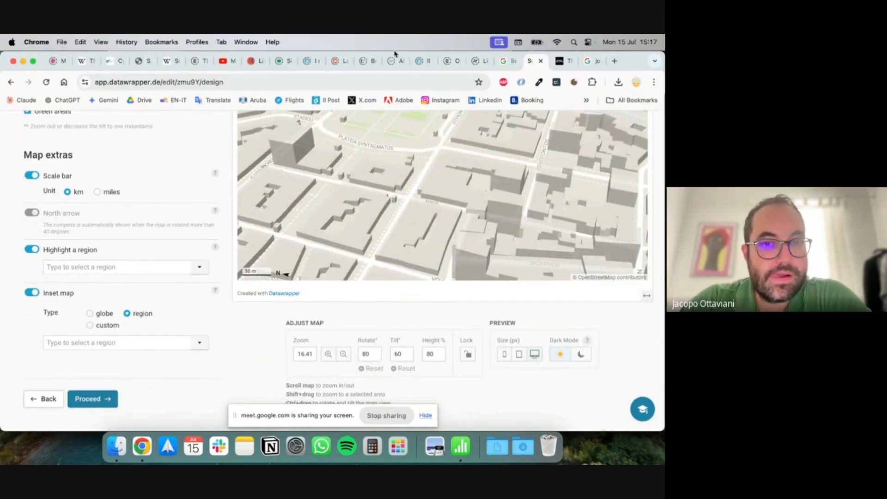
{"action": "scroll", "coordinate": [428, 228], "scroll_direction": "down", "scroll_amount": 10}
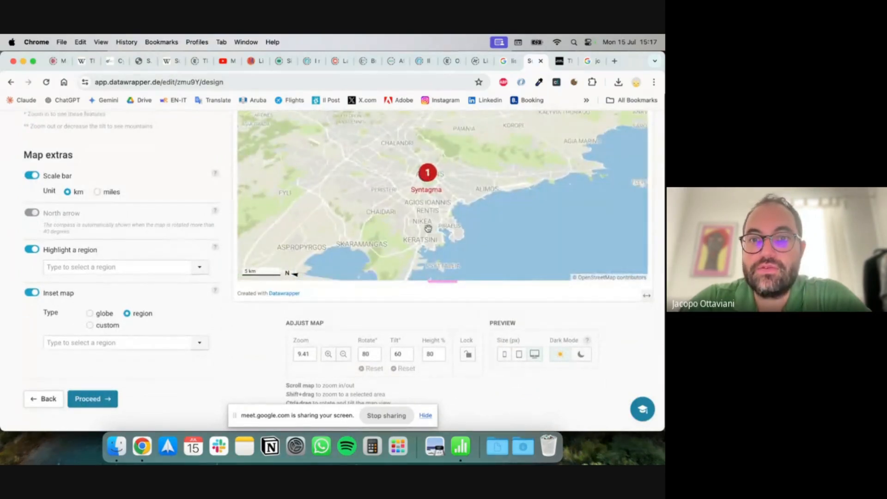
{"action": "scroll", "coordinate": [176, 220], "scroll_direction": "up", "scroll_amount": 5}
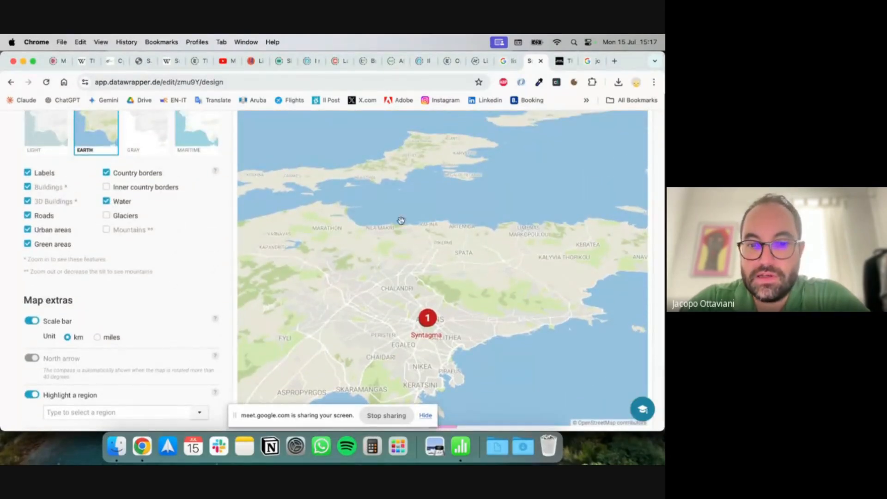
{"action": "scroll", "coordinate": [203, 279], "scroll_direction": "down", "scroll_amount": 5}
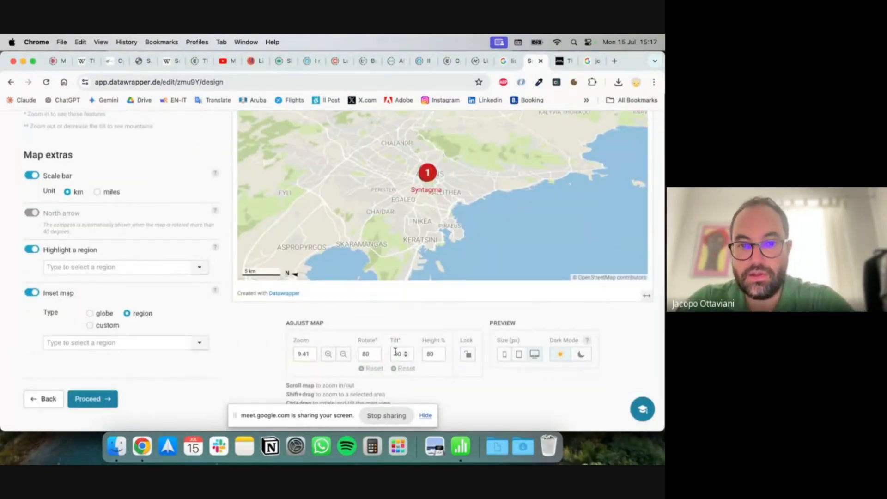
- Set the map rotation to 81 degrees and the tilt to 0, and shift the map slightly sideways
{"action": "left_click", "coordinate": [375, 352]}
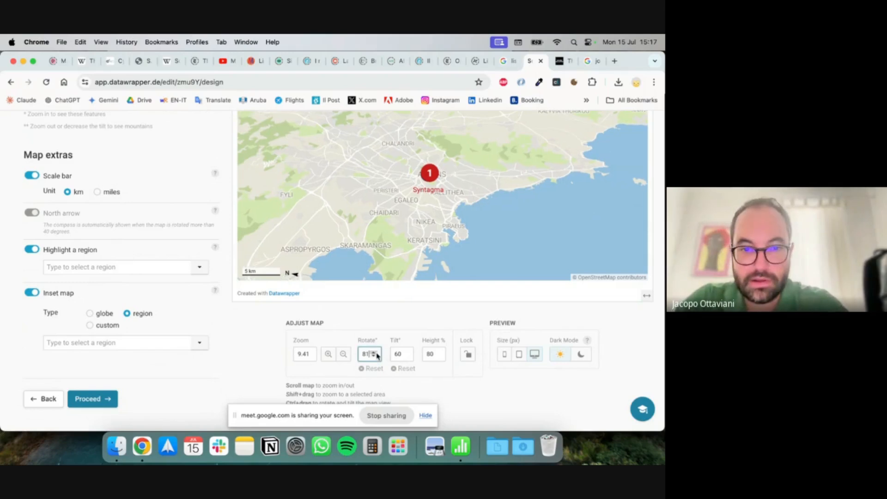
{"action": "double_click", "coordinate": [398, 354]}
{"action": "type", "text": "0"}
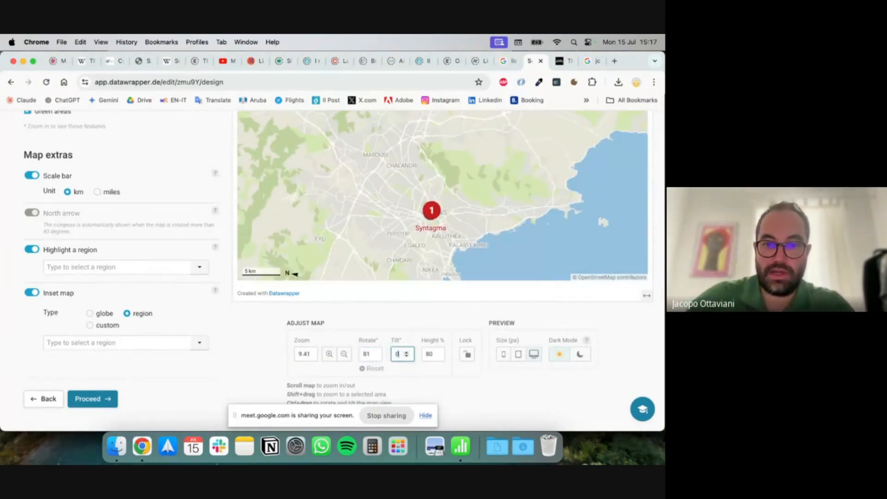
{"action": "left_click_drag", "start_coordinate": [431, 211], "coordinate": [457, 211]}
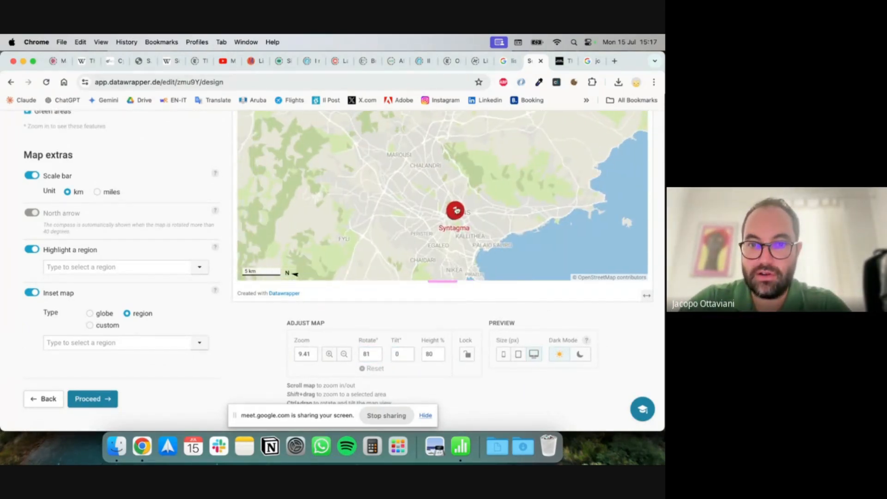
- Return to the Add markers stage and delete both numbered markers from the map
{"action": "scroll", "coordinate": [142, 323], "scroll_direction": "up", "scroll_amount": 1}
{"action": "scroll", "coordinate": [142, 323], "scroll_direction": "up", "scroll_amount": 10}
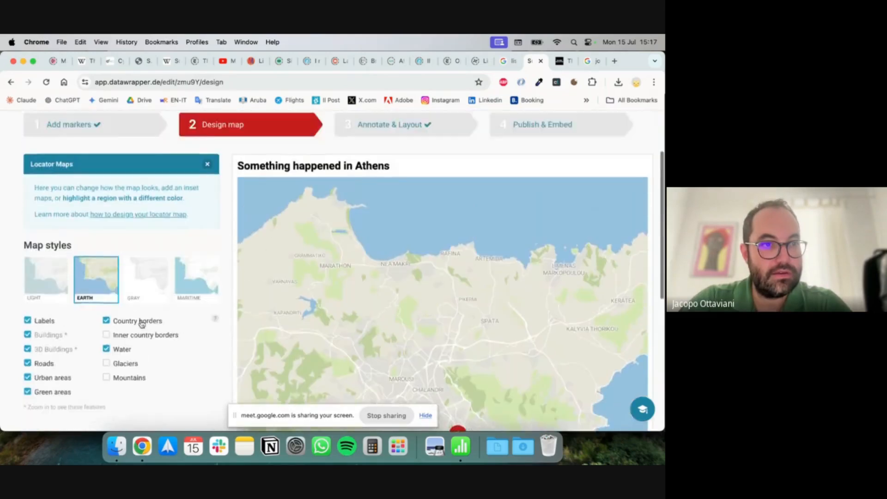
{"action": "left_click", "coordinate": [96, 194]}
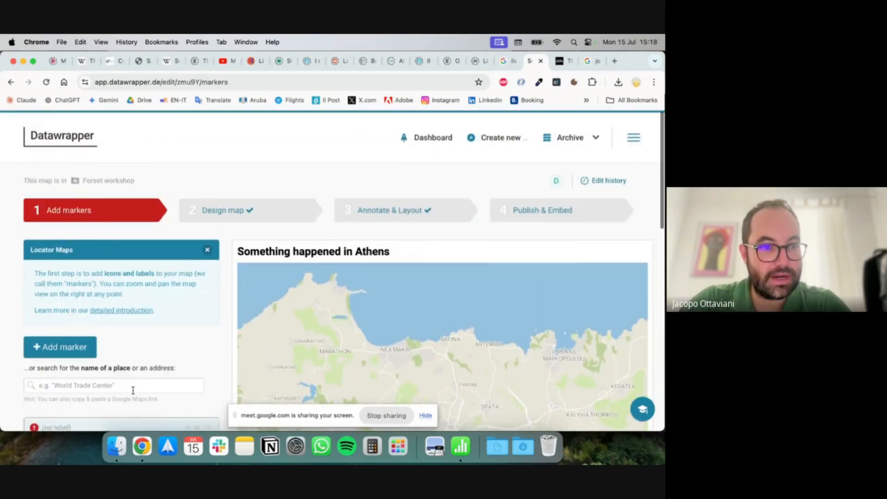
{"action": "scroll", "coordinate": [134, 390], "scroll_direction": "down", "scroll_amount": 4}
{"action": "left_click", "coordinate": [208, 291]}
{"action": "left_click", "coordinate": [208, 291]}
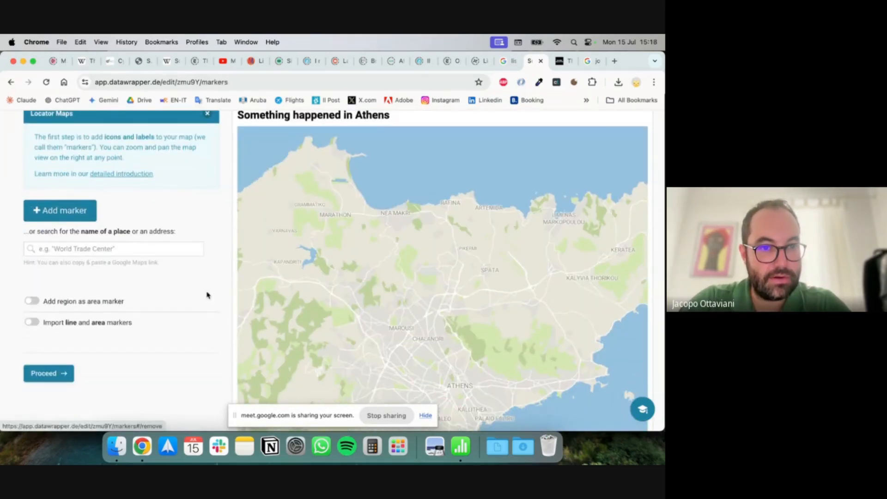
- Reposition the map so Athens sits higher in the frame, and go back to the map extras in the Design map stage
{"action": "scroll", "coordinate": [182, 278], "scroll_direction": "down", "scroll_amount": 3}
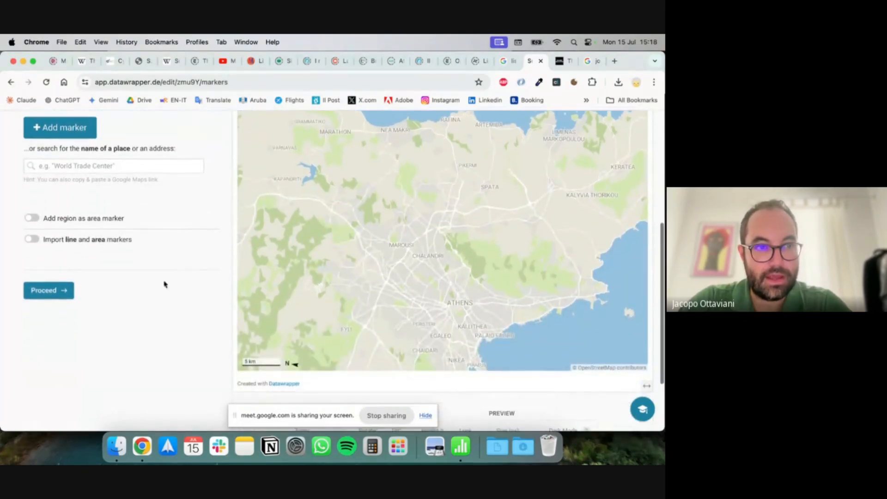
{"action": "left_click_drag", "start_coordinate": [441, 281], "coordinate": [458, 220]}
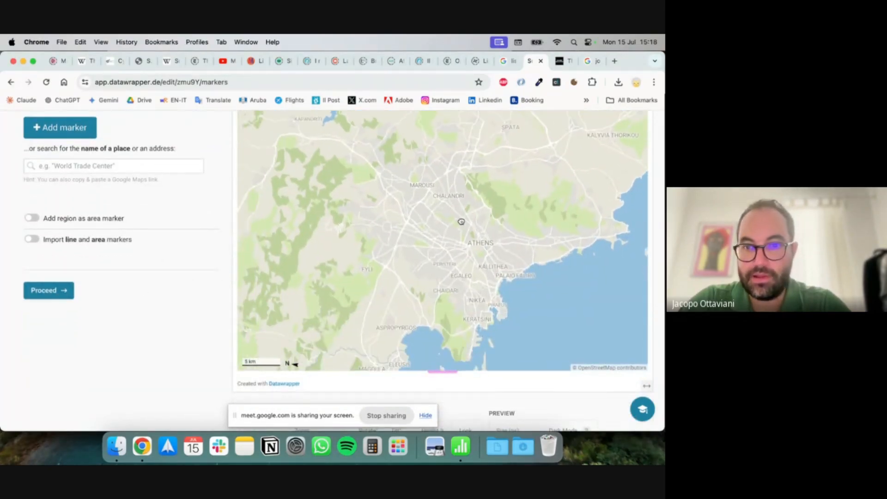
{"action": "left_click", "coordinate": [60, 289]}
{"action": "scroll", "coordinate": [149, 318], "scroll_direction": "down", "scroll_amount": 10}
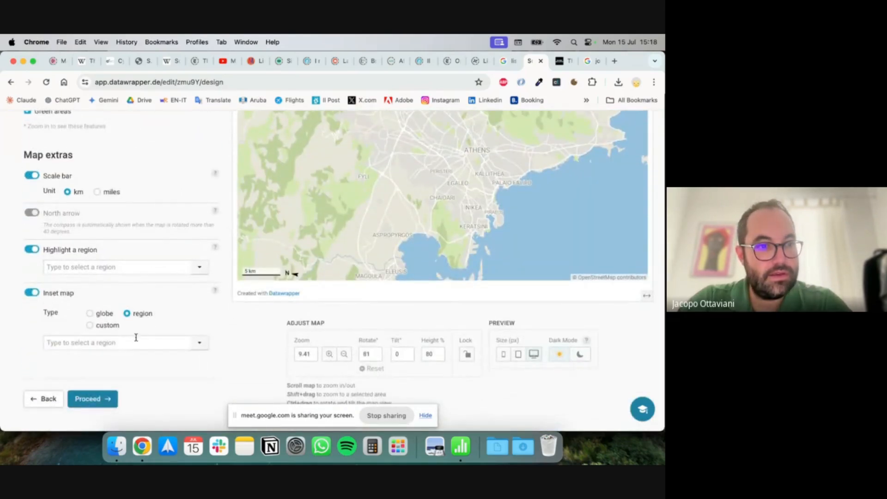
- Highlight the Municipality of Iraklio Attikis as a region, reframing the map on Athens to find it among the available regions
{"action": "left_click", "coordinate": [129, 267]}
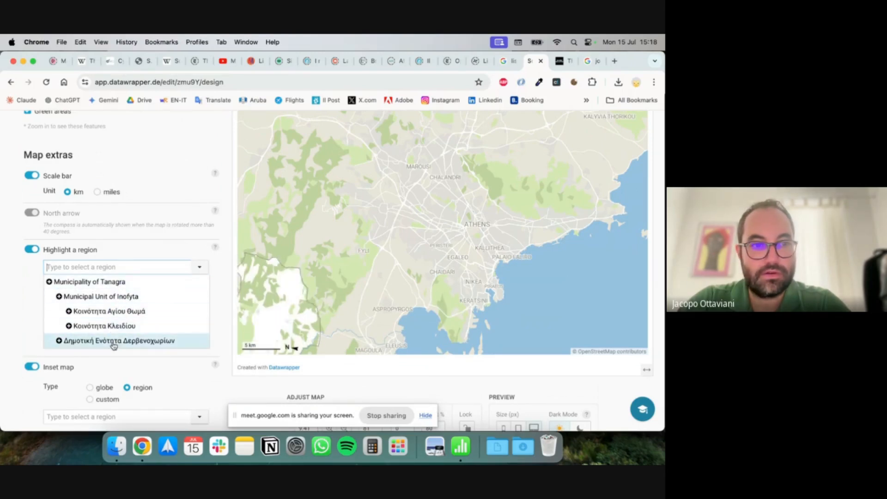
{"action": "scroll", "coordinate": [343, 315], "scroll_direction": "down", "scroll_amount": 5}
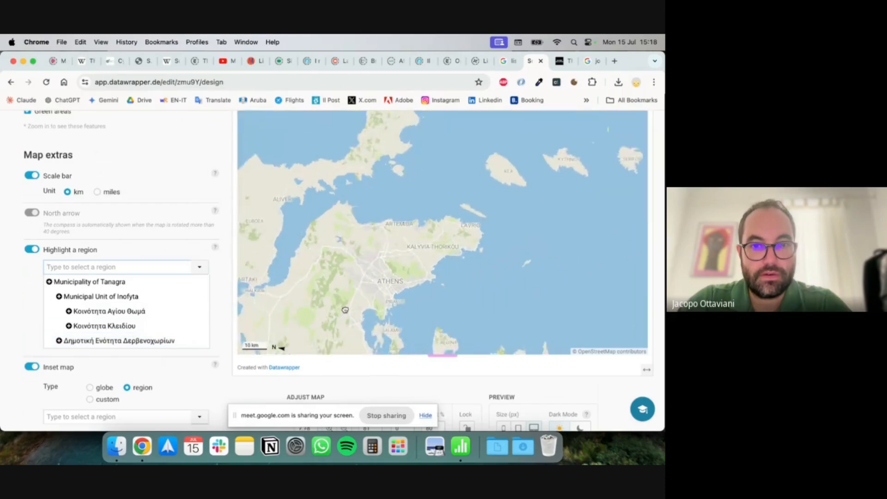
{"action": "left_click_drag", "start_coordinate": [343, 310], "coordinate": [388, 239]}
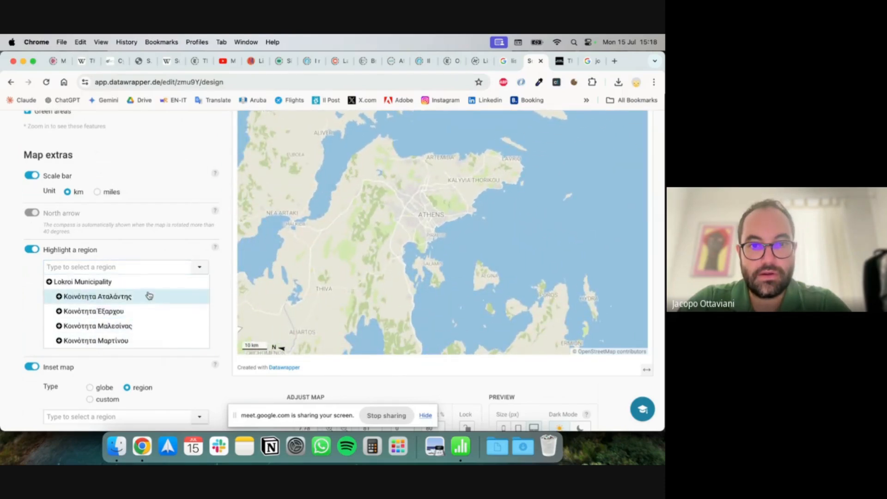
{"action": "scroll", "coordinate": [373, 290], "scroll_direction": "down", "scroll_amount": 3}
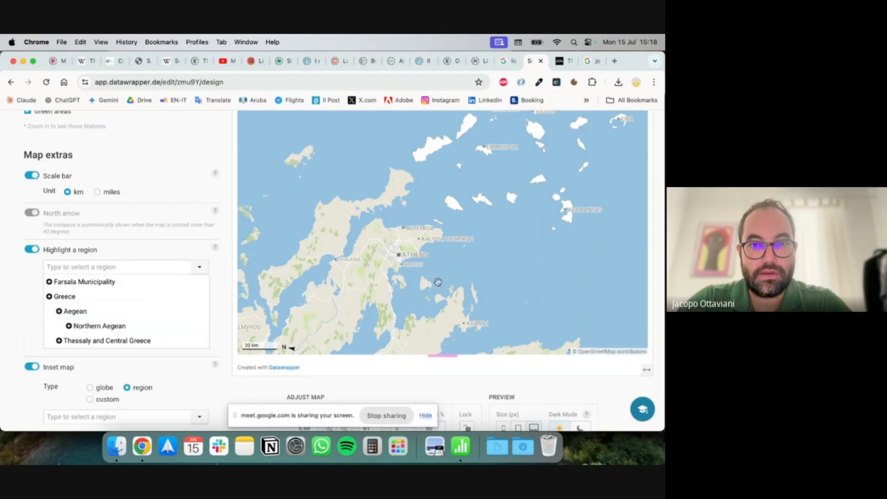
{"action": "scroll", "coordinate": [397, 260], "scroll_direction": "up", "scroll_amount": 10}
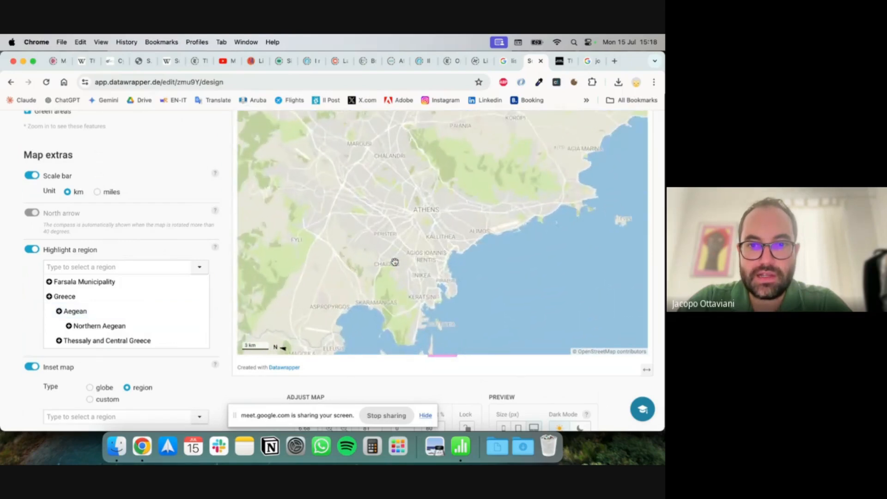
{"action": "left_click_drag", "start_coordinate": [442, 245], "coordinate": [423, 312]}
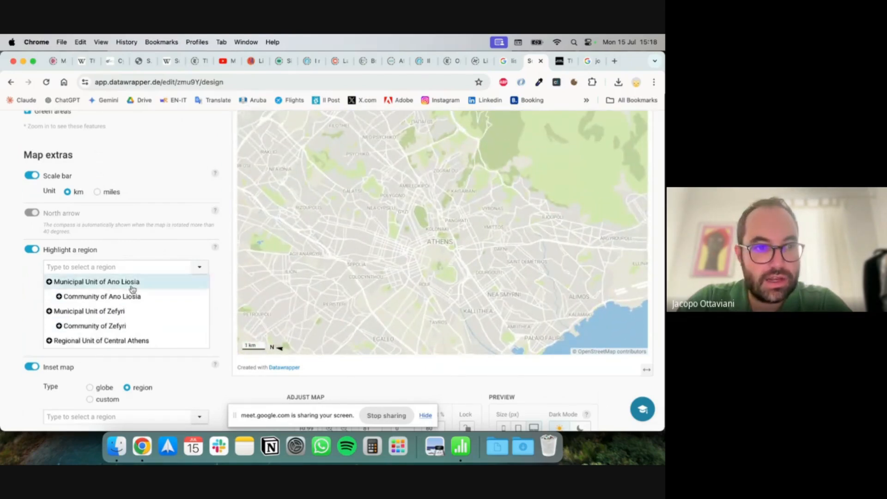
{"action": "scroll", "coordinate": [118, 326], "scroll_direction": "down", "scroll_amount": 5}
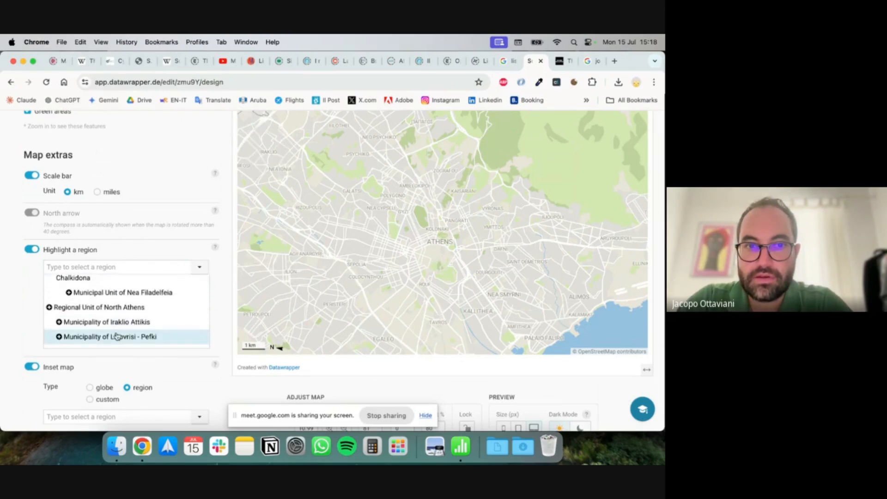
{"action": "left_click", "coordinate": [119, 326]}
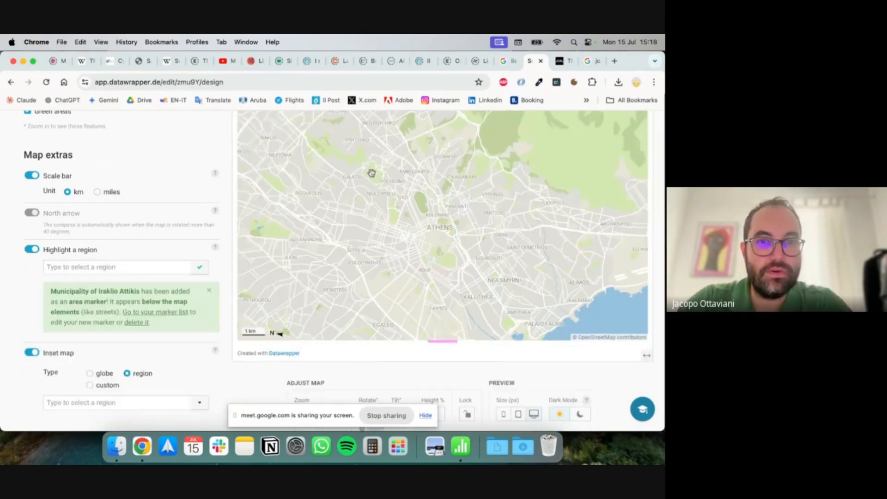
- Reframe the map so the highlighted Iraklio Attikis municipality is in view
{"action": "left_click_drag", "start_coordinate": [363, 172], "coordinate": [436, 231]}
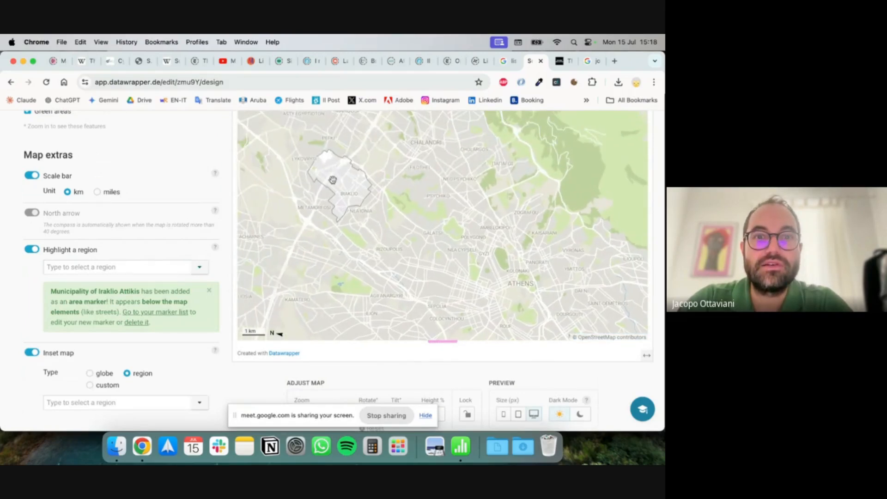
{"action": "scroll", "coordinate": [391, 206], "scroll_direction": "down", "scroll_amount": 5}
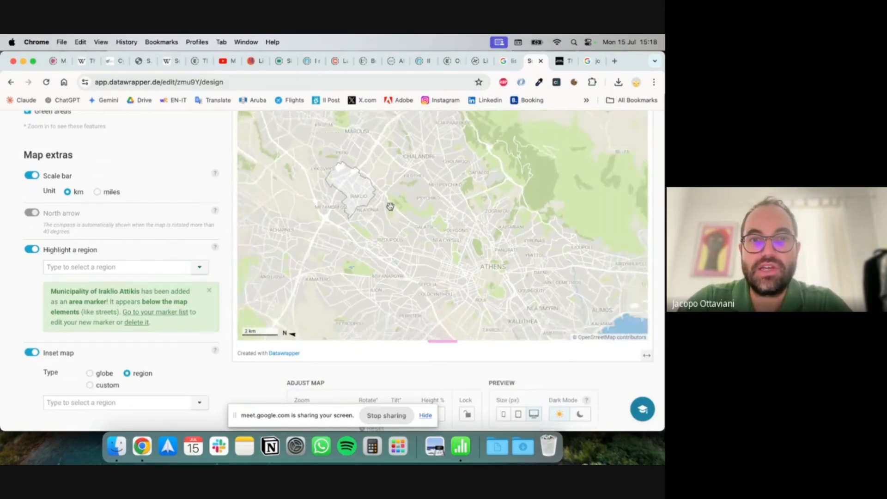
{"action": "scroll", "coordinate": [391, 206], "scroll_direction": "up", "scroll_amount": 6}
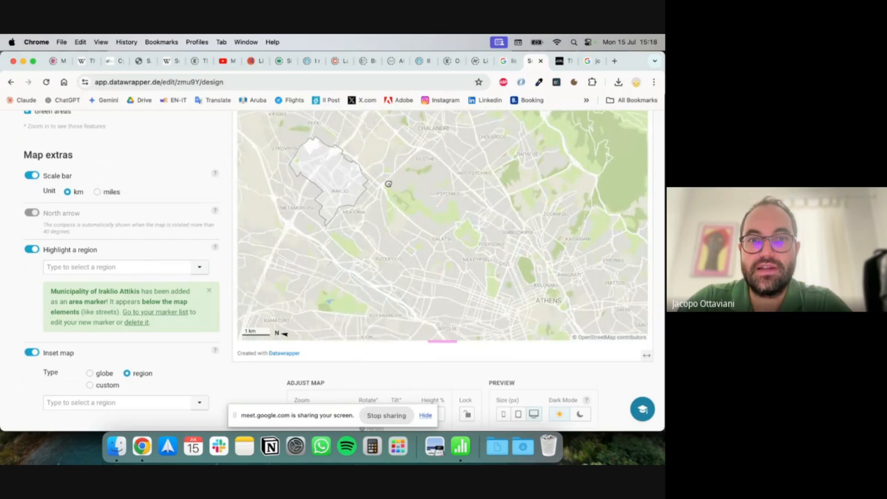
{"action": "left_click_drag", "start_coordinate": [388, 184], "coordinate": [400, 233]}
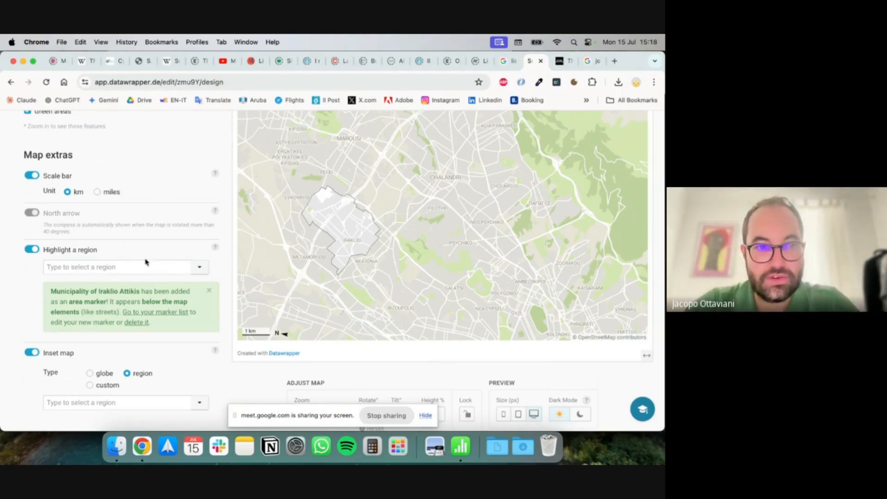
- Highlight the Municipal Unit of Kamatero as a second region and reframe the map to show both highlighted areas
{"action": "left_click", "coordinate": [132, 265]}
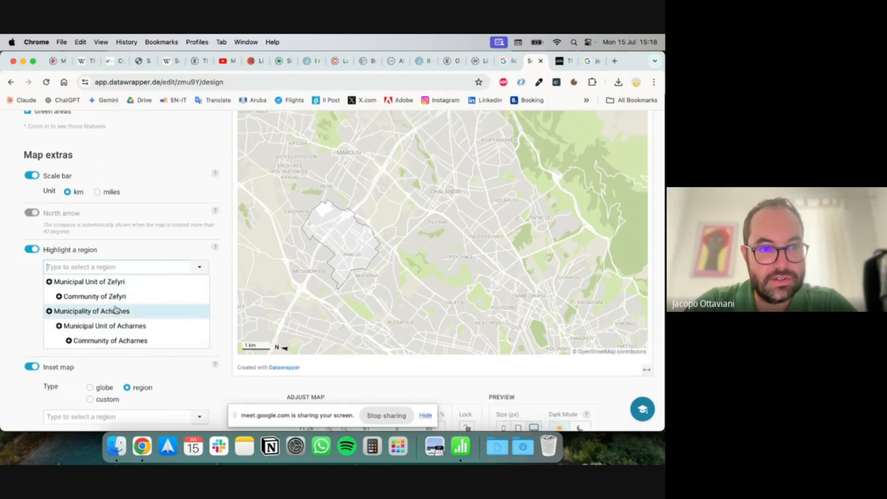
{"action": "scroll", "coordinate": [117, 310], "scroll_direction": "down", "scroll_amount": 3}
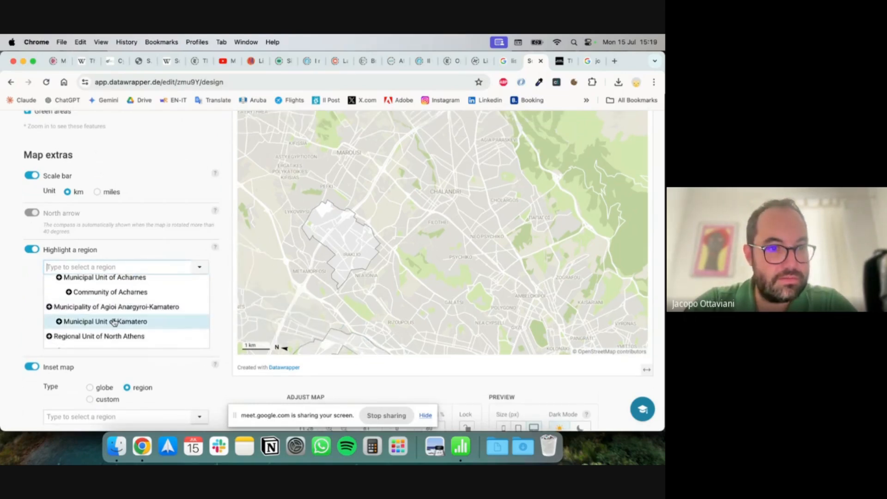
{"action": "left_click", "coordinate": [114, 322]}
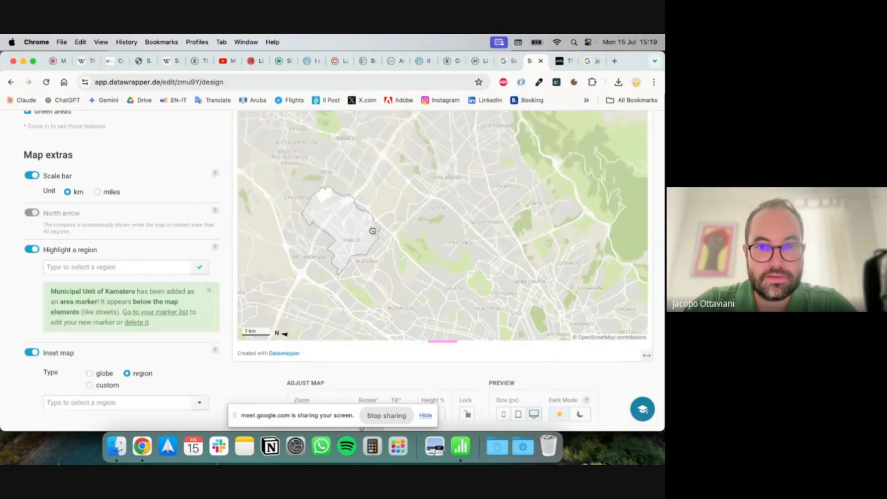
{"action": "left_click_drag", "start_coordinate": [427, 158], "coordinate": [439, 202]}
{"action": "scroll", "coordinate": [439, 202], "scroll_direction": "down", "scroll_amount": 3}
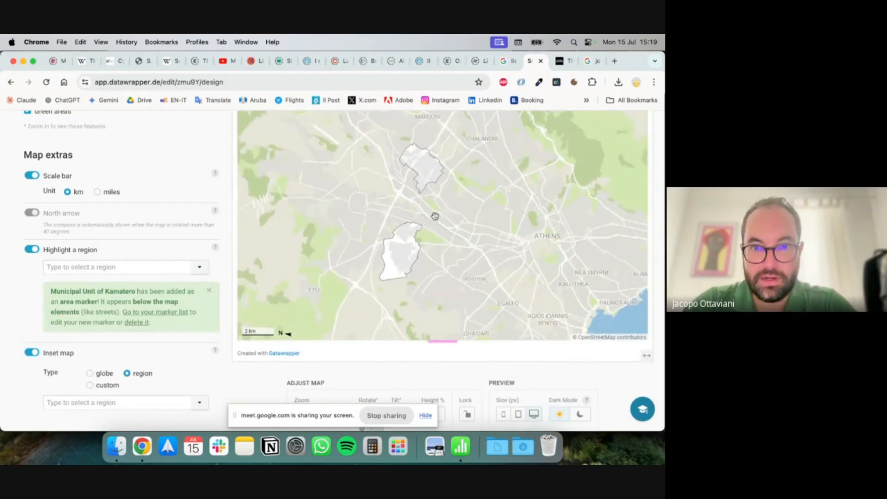
{"action": "scroll", "coordinate": [101, 355], "scroll_direction": "down", "scroll_amount": 3}
- Return to the Add markers stage and open the settings of the Municipality of Iraklio Attikis area marker
{"action": "scroll", "coordinate": [100, 354], "scroll_direction": "up", "scroll_amount": 4}
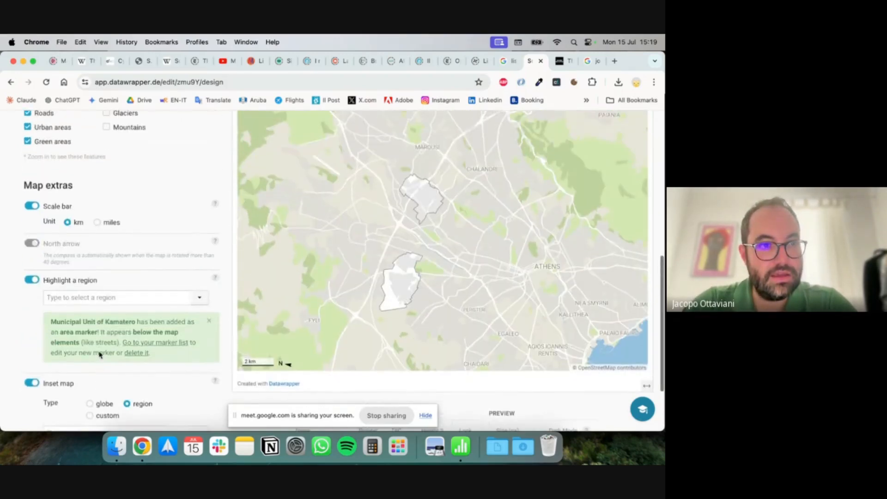
{"action": "scroll", "coordinate": [139, 296], "scroll_direction": "up", "scroll_amount": 6}
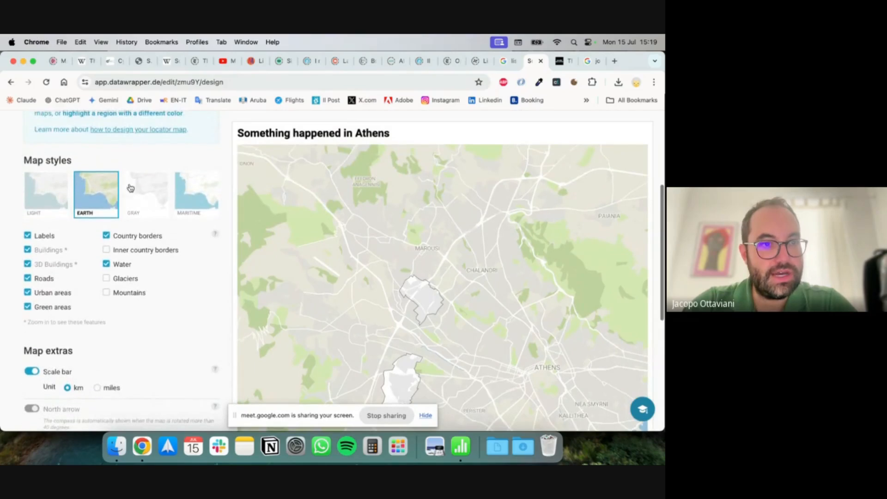
{"action": "left_click", "coordinate": [114, 134]}
{"action": "scroll", "coordinate": [110, 271], "scroll_direction": "down", "scroll_amount": 5}
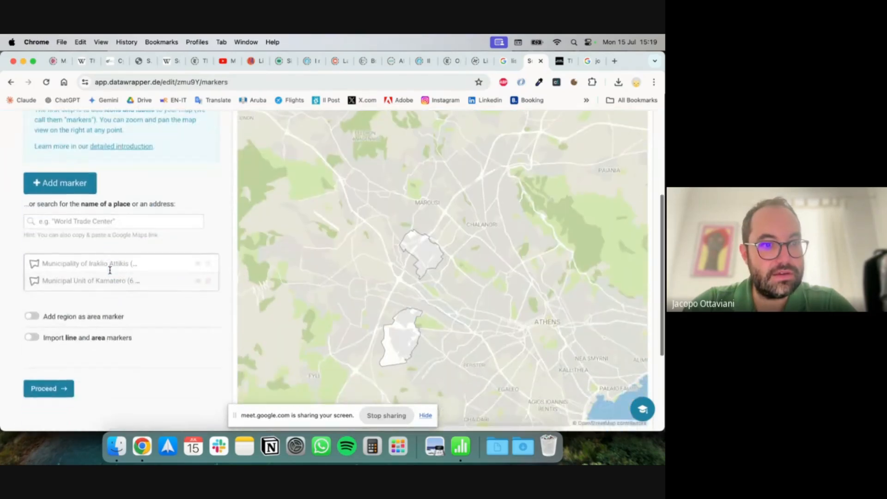
{"action": "left_click", "coordinate": [111, 264]}
{"action": "scroll", "coordinate": [101, 277], "scroll_direction": "down", "scroll_amount": 3}
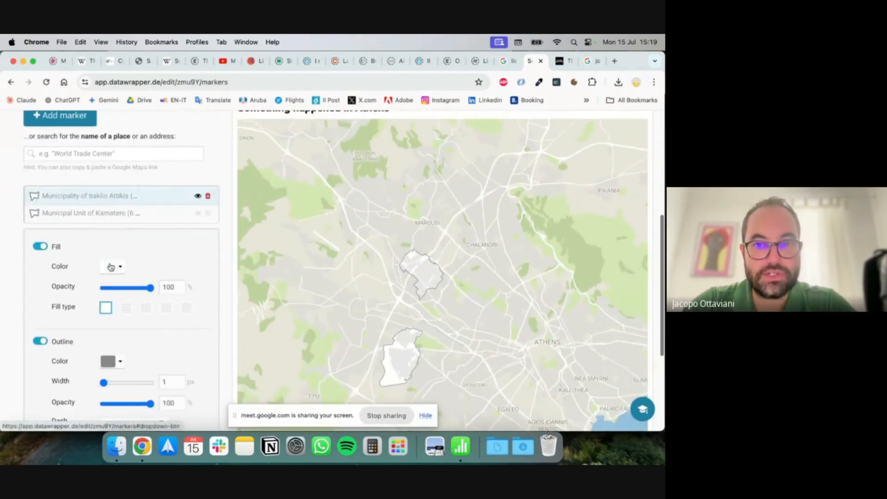
- Fill the Municipality of Iraklio Attikis area marker with red diagonal lines
{"action": "left_click", "coordinate": [118, 267]}
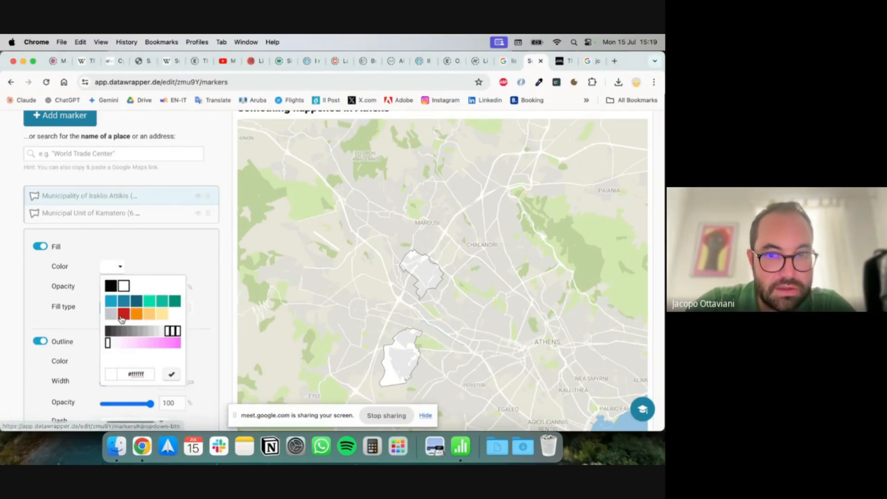
{"action": "left_click", "coordinate": [123, 315]}
{"action": "left_click", "coordinate": [77, 301]}
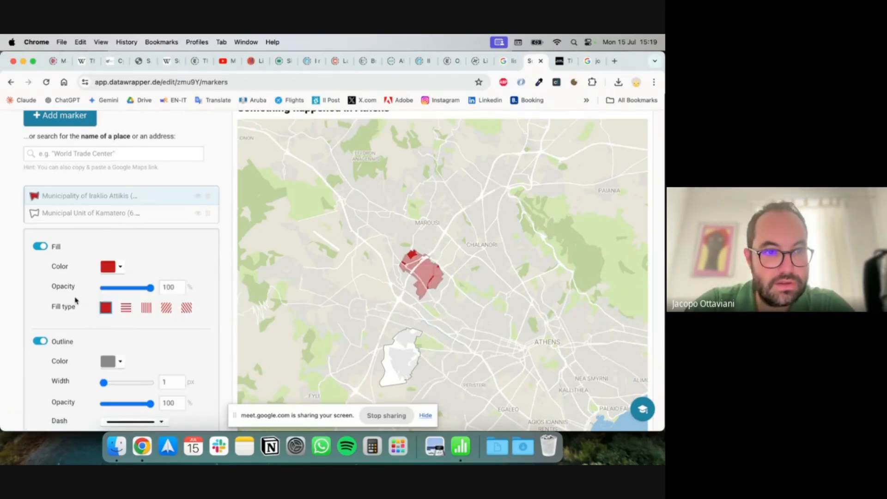
{"action": "left_click", "coordinate": [145, 309]}
{"action": "left_click", "coordinate": [172, 310]}
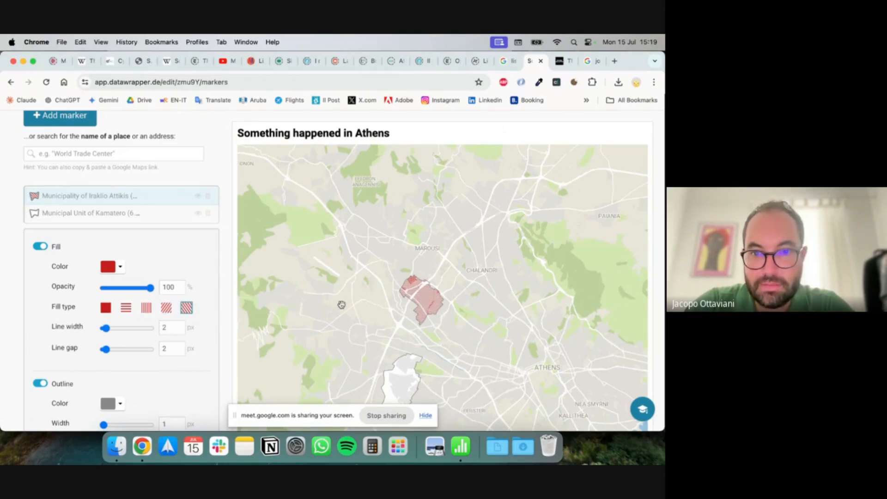
{"action": "left_click", "coordinate": [168, 313]}
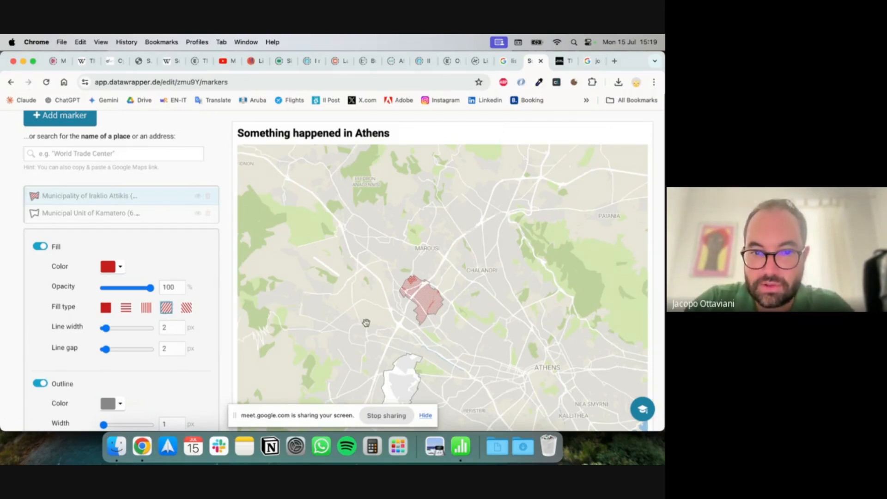
- Frame the locator map more closely around the two highlighted municipal areas
{"action": "left_click_drag", "start_coordinate": [416, 340], "coordinate": [415, 295]}
{"action": "scroll", "coordinate": [383, 360], "scroll_direction": "up", "scroll_amount": 5}
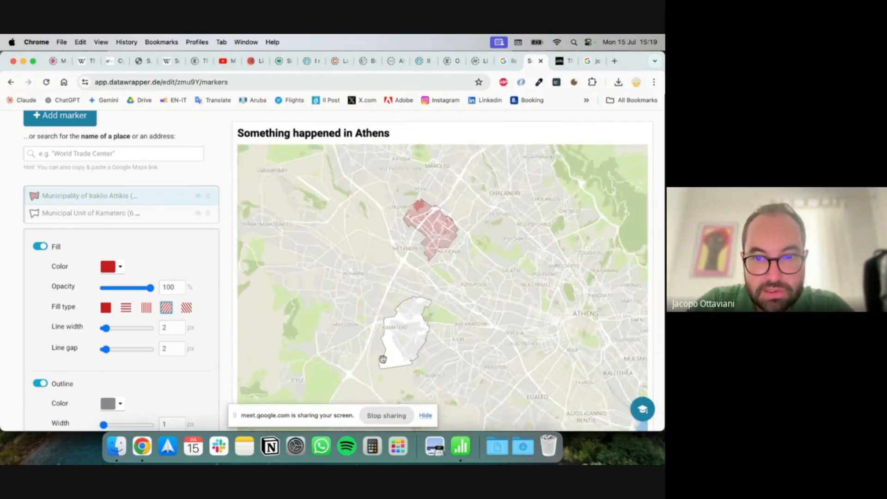
{"action": "scroll", "coordinate": [430, 327], "scroll_direction": "up", "scroll_amount": 3}
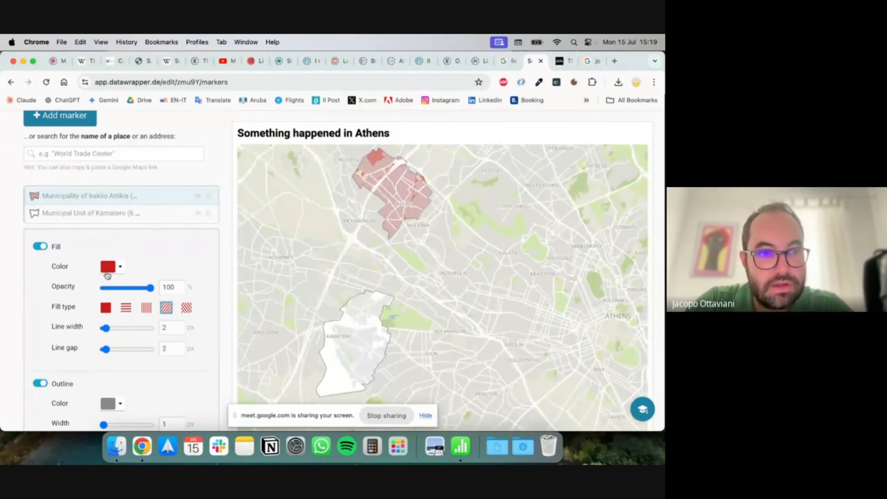
{"action": "scroll", "coordinate": [44, 319], "scroll_direction": "down", "scroll_amount": 4}
{"action": "scroll", "coordinate": [46, 317], "scroll_direction": "up", "scroll_amount": 5}
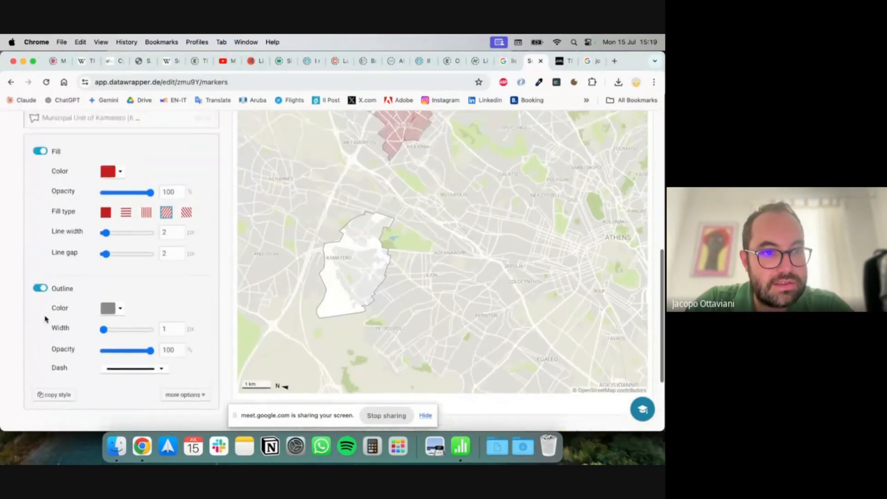
- Fill the Municipal Unit of Kamatero area marker with red diagonal lines and set their line width to 4 px
{"action": "left_click", "coordinate": [90, 228]}
{"action": "left_click", "coordinate": [109, 283]}
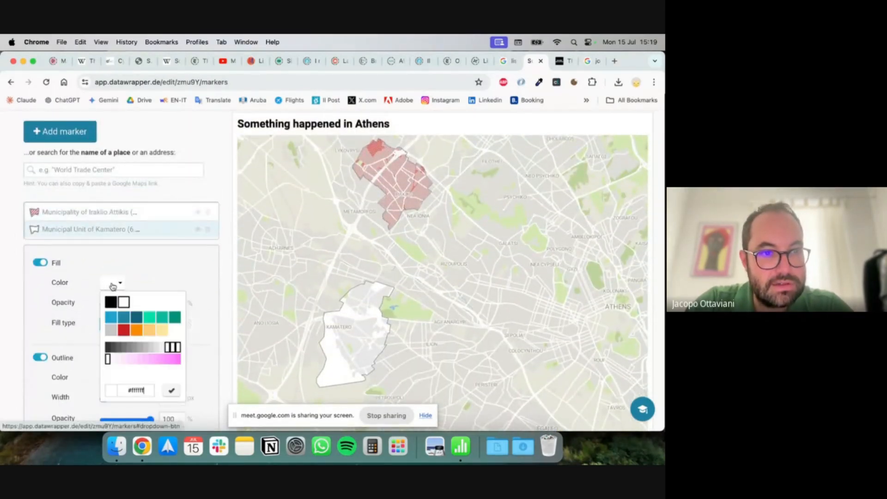
{"action": "left_click", "coordinate": [124, 331]}
{"action": "left_click", "coordinate": [73, 328]}
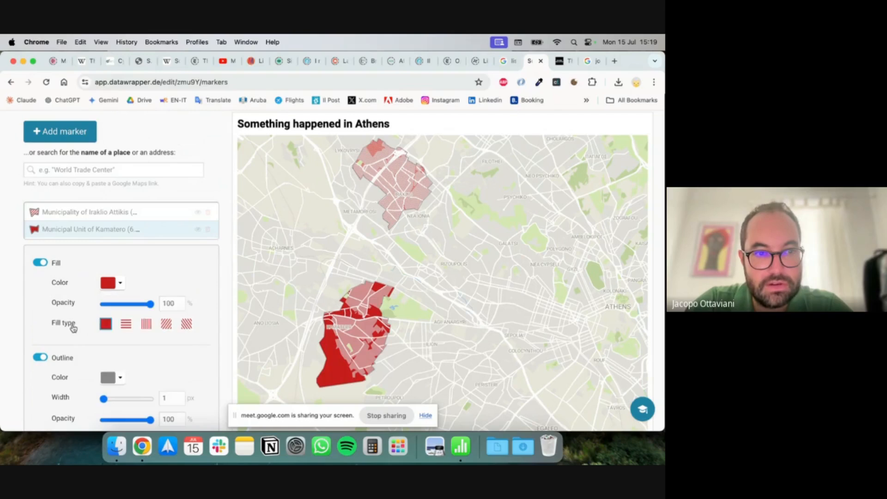
{"action": "left_click", "coordinate": [147, 325]}
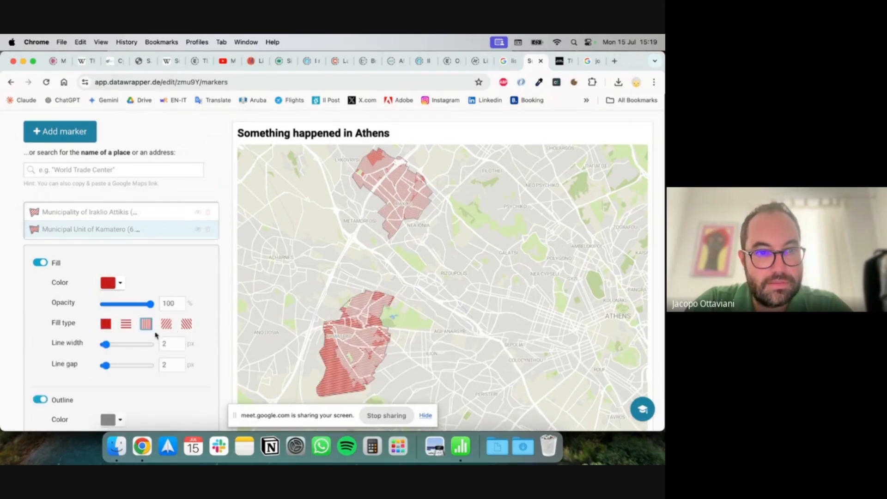
{"action": "left_click_drag", "start_coordinate": [388, 278], "coordinate": [400, 280]}
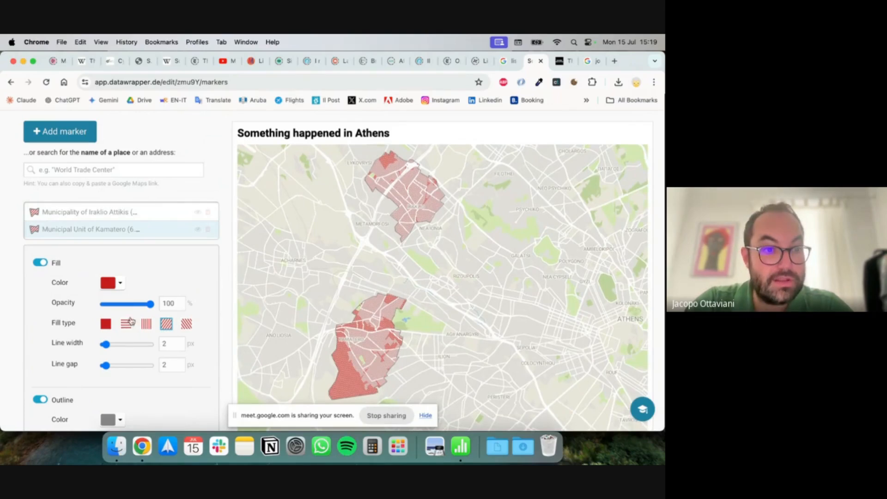
{"action": "left_click", "coordinate": [124, 345]}
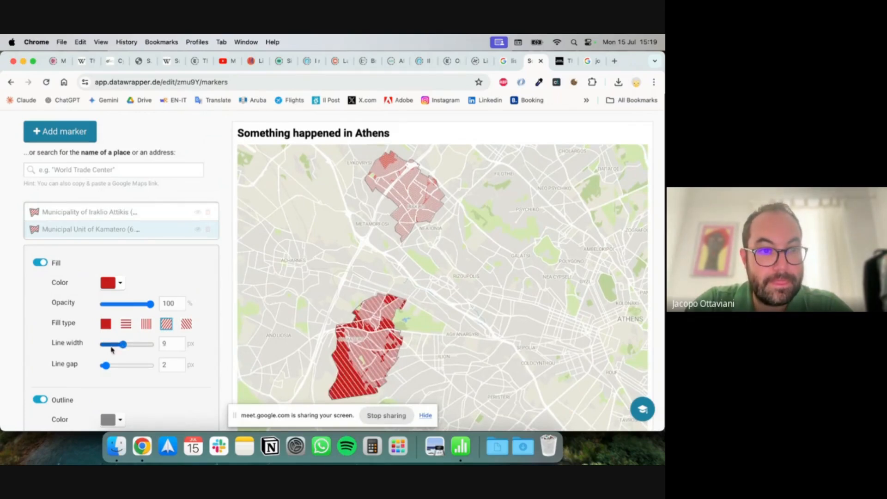
{"action": "left_click", "coordinate": [112, 347]}
- Set the outline color of the Kamatero area marker to green #009076
{"action": "scroll", "coordinate": [62, 331], "scroll_direction": "down", "scroll_amount": 3}
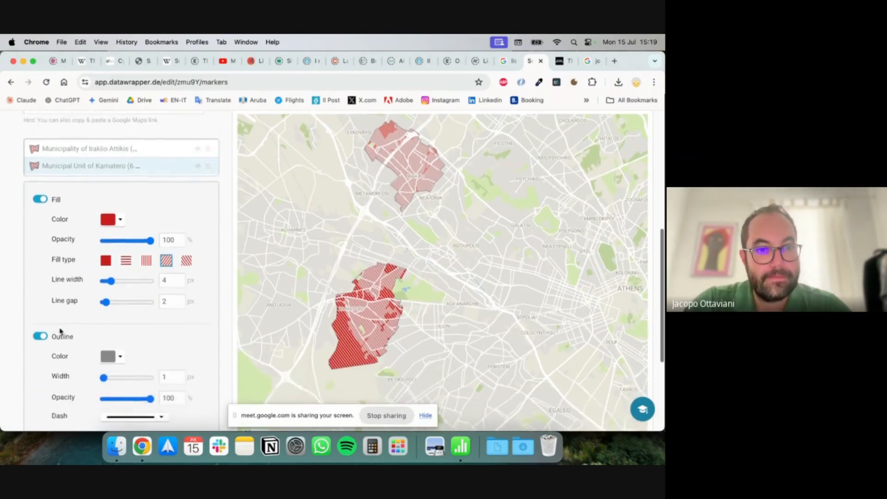
{"action": "scroll", "coordinate": [60, 332], "scroll_direction": "down", "scroll_amount": 2}
{"action": "left_click", "coordinate": [117, 313]}
{"action": "left_click", "coordinate": [174, 348]}
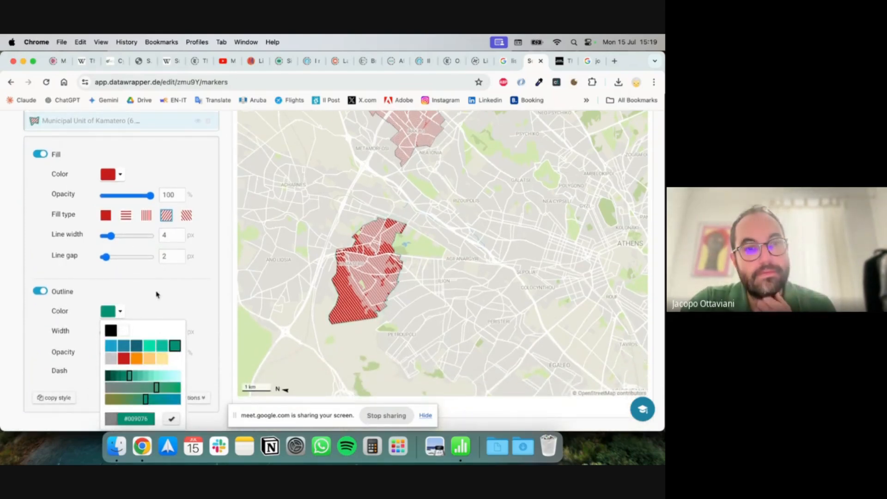
{"action": "left_click", "coordinate": [87, 295]}
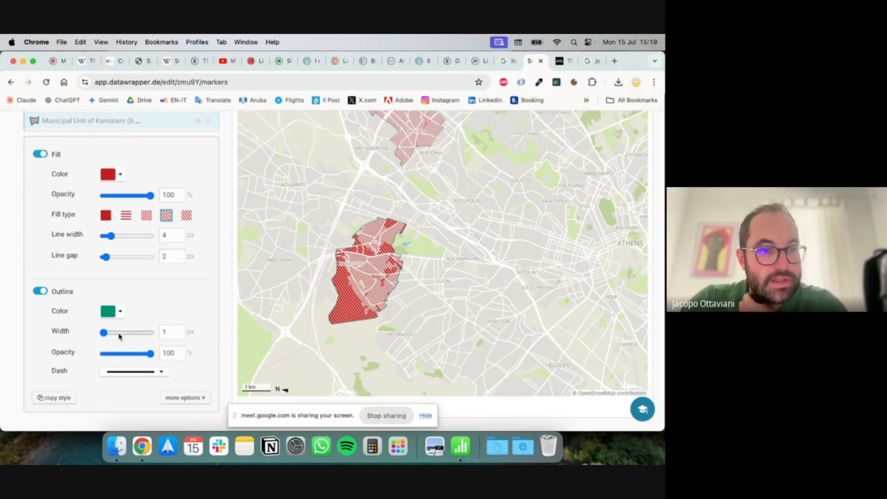
- Give the Kamatero area marker a black #000000 outline with a width of 5 px
{"action": "left_click", "coordinate": [119, 333]}
{"action": "left_click_drag", "start_coordinate": [130, 334], "coordinate": [113, 334]}
{"action": "left_click", "coordinate": [119, 314]}
{"action": "left_click", "coordinate": [111, 330]}
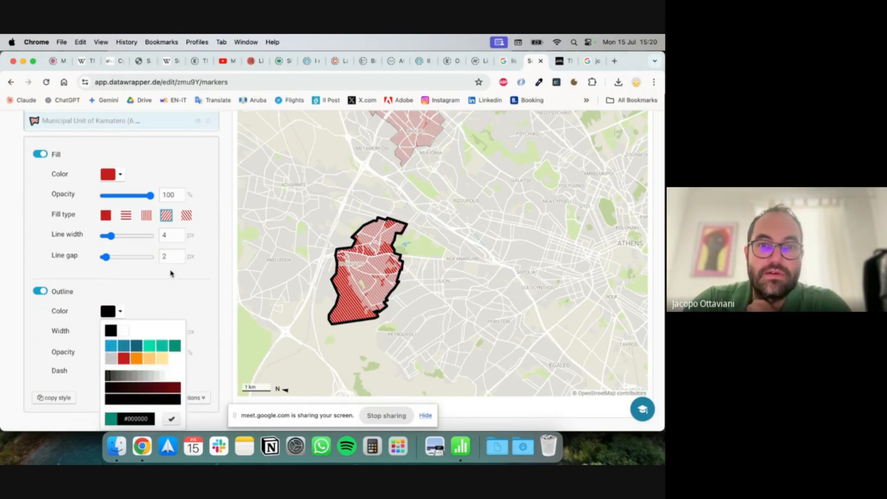
{"action": "left_click", "coordinate": [183, 280]}
- Give the Municipality of Iraklio Attikis area marker a black #000000 outline with a width of 4 px
{"action": "left_click_drag", "start_coordinate": [417, 210], "coordinate": [401, 260]}
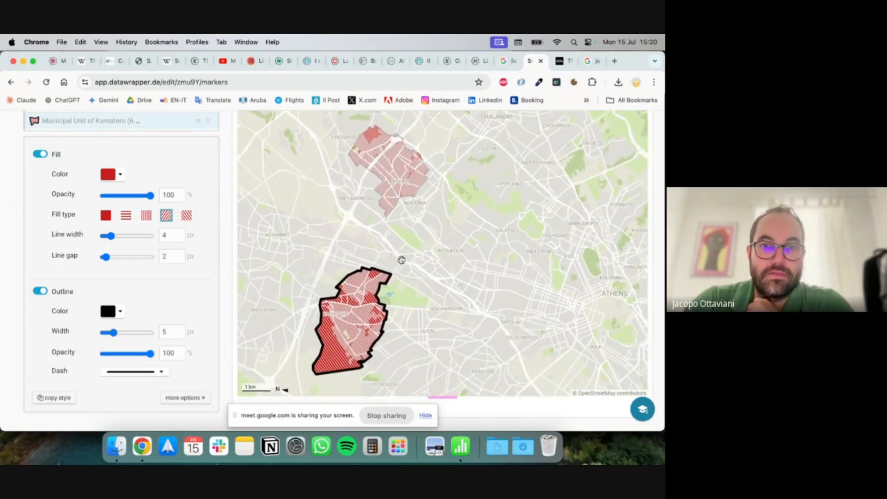
{"action": "scroll", "coordinate": [73, 201], "scroll_direction": "up", "scroll_amount": 3}
{"action": "left_click", "coordinate": [73, 197]}
{"action": "scroll", "coordinate": [73, 278], "scroll_direction": "down", "scroll_amount": 2}
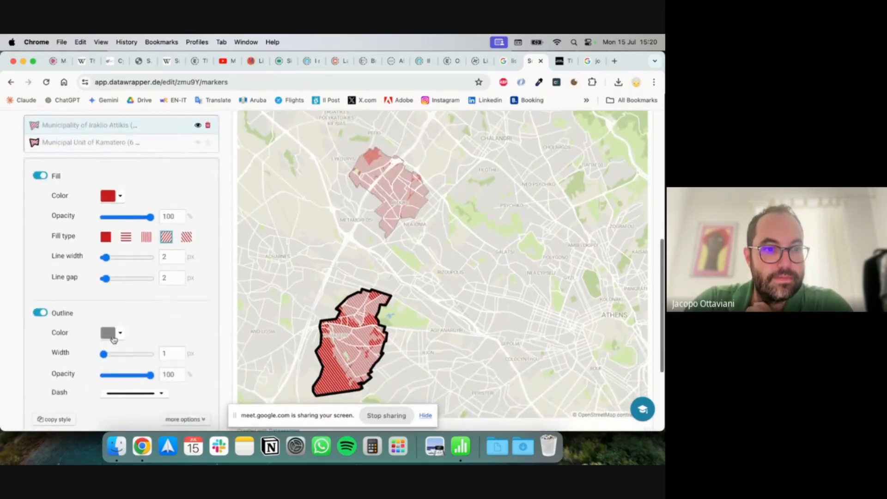
{"action": "left_click_drag", "start_coordinate": [104, 354], "coordinate": [112, 358]}
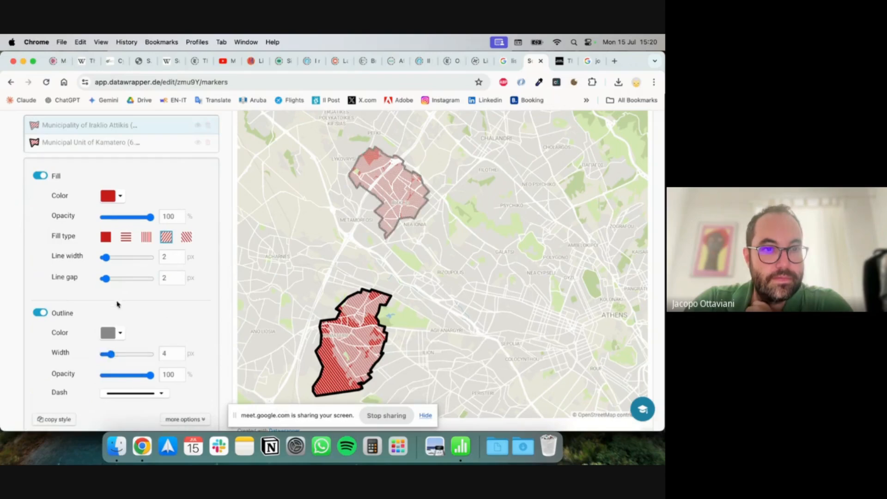
{"action": "left_click", "coordinate": [114, 332]}
{"action": "scroll", "coordinate": [114, 333], "scroll_direction": "down", "scroll_amount": 3}
{"action": "left_click", "coordinate": [110, 214]}
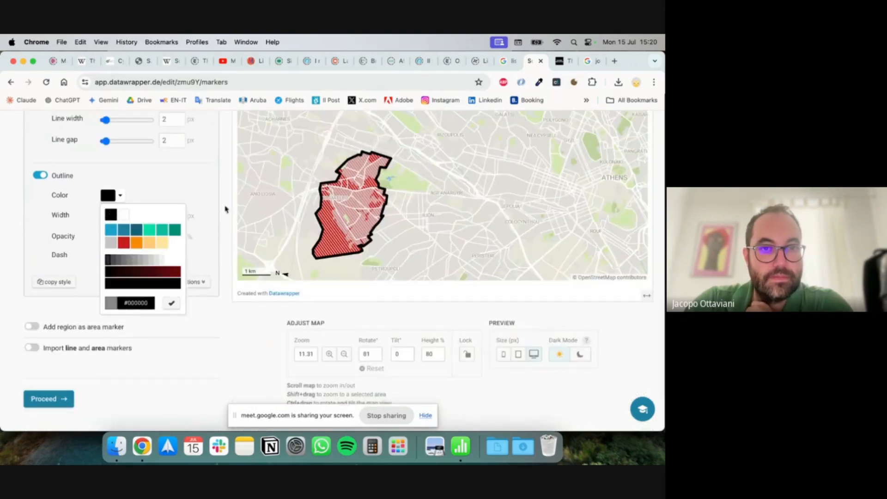
{"action": "left_click", "coordinate": [208, 174]}
{"action": "scroll", "coordinate": [208, 173], "scroll_direction": "up", "scroll_amount": 3}
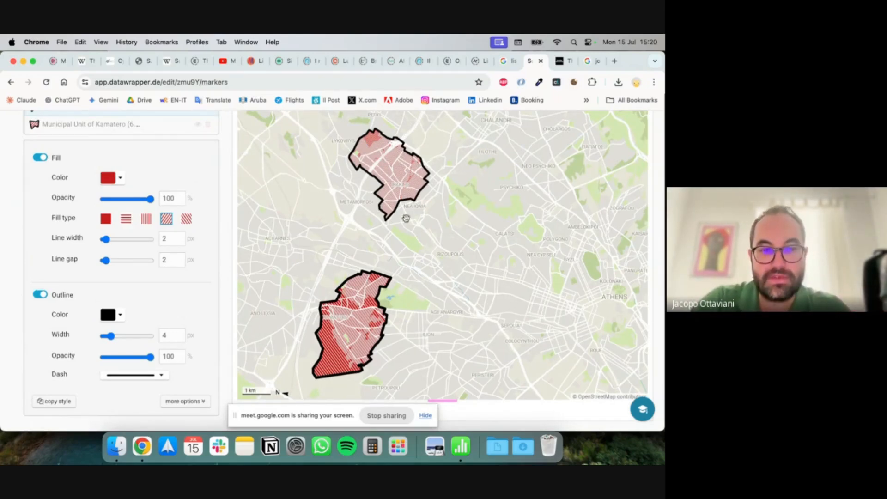
{"action": "scroll", "coordinate": [159, 283], "scroll_direction": "up", "scroll_amount": 2}
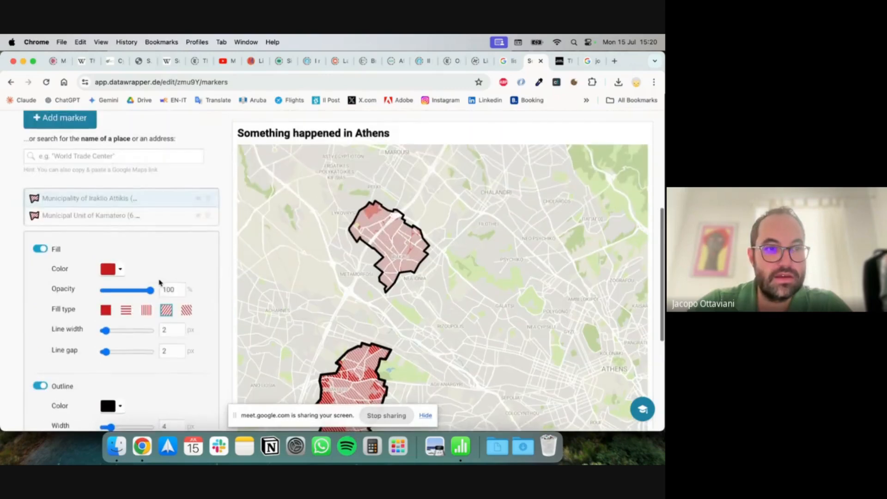
- Proceed through the map design, annotation and layout options to the Publish & Embed stage
{"action": "scroll", "coordinate": [159, 283], "scroll_direction": "down", "scroll_amount": 5}
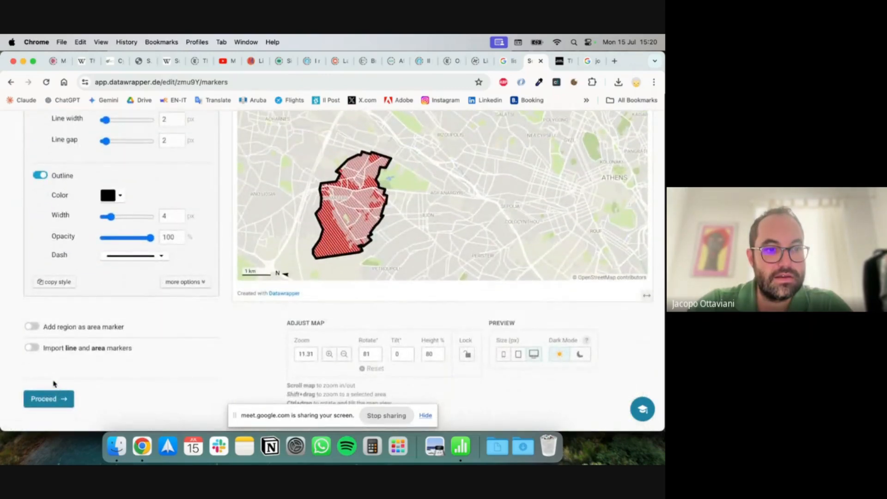
{"action": "left_click", "coordinate": [53, 400]}
{"action": "scroll", "coordinate": [210, 277], "scroll_direction": "down", "scroll_amount": 5}
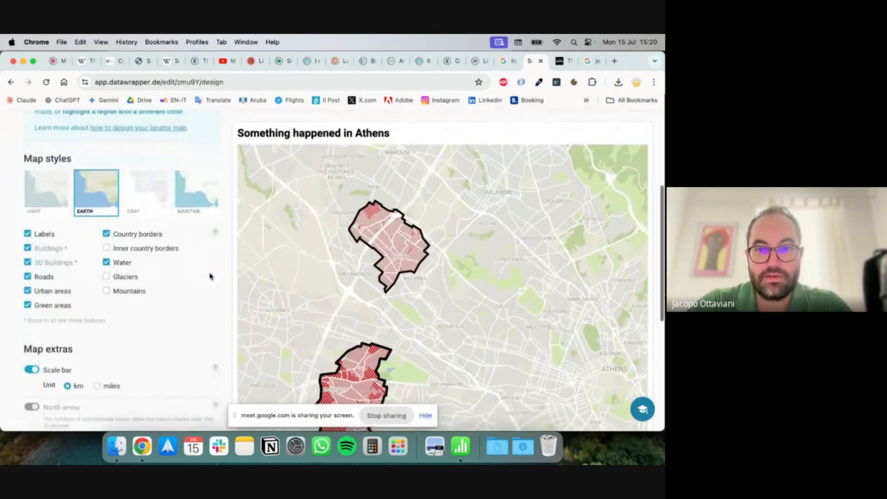
{"action": "scroll", "coordinate": [211, 276], "scroll_direction": "down", "scroll_amount": 4}
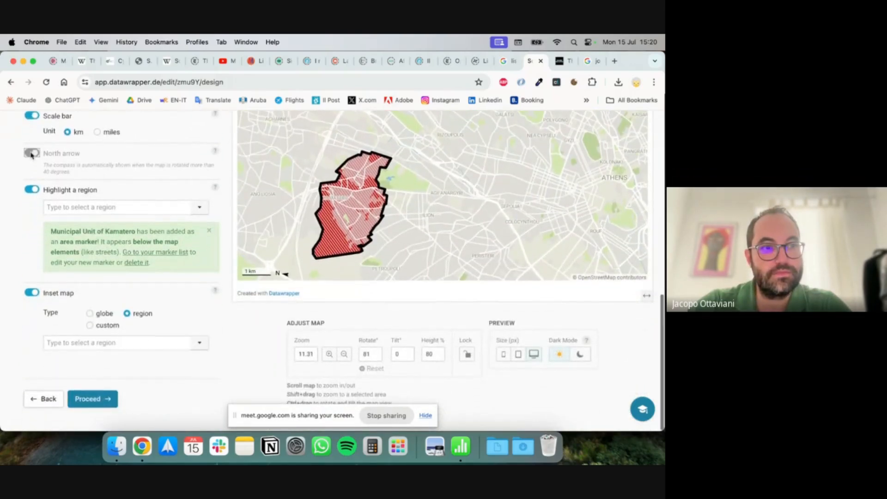
{"action": "left_click", "coordinate": [101, 402]}
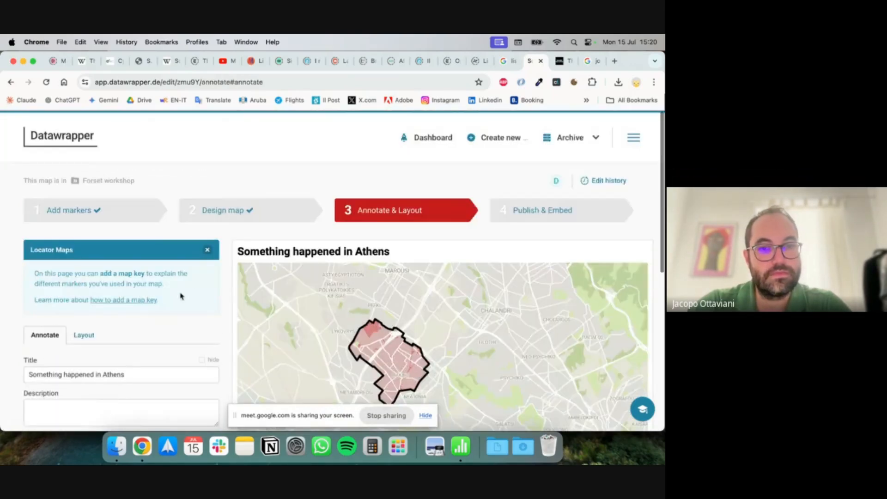
{"action": "scroll", "coordinate": [175, 300], "scroll_direction": "down", "scroll_amount": 4}
{"action": "scroll", "coordinate": [129, 268], "scroll_direction": "down", "scroll_amount": 3}
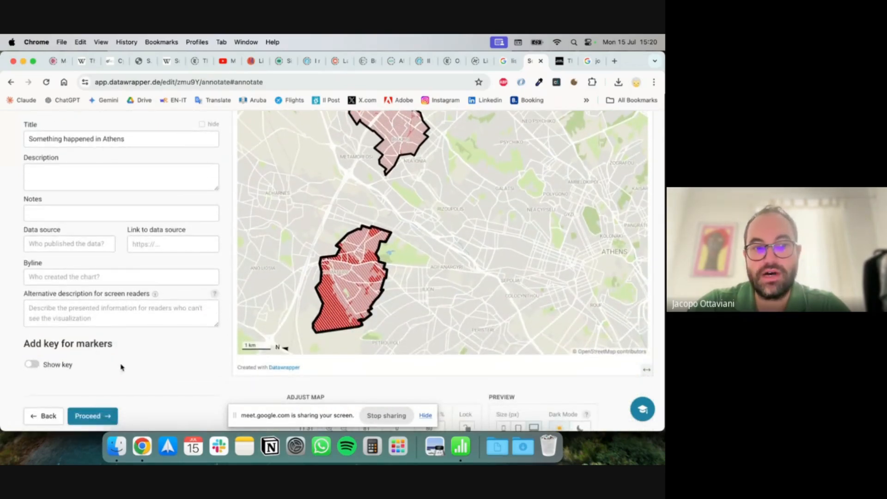
{"action": "left_click", "coordinate": [90, 421]}
{"action": "scroll", "coordinate": [83, 218], "scroll_direction": "down", "scroll_amount": 3}
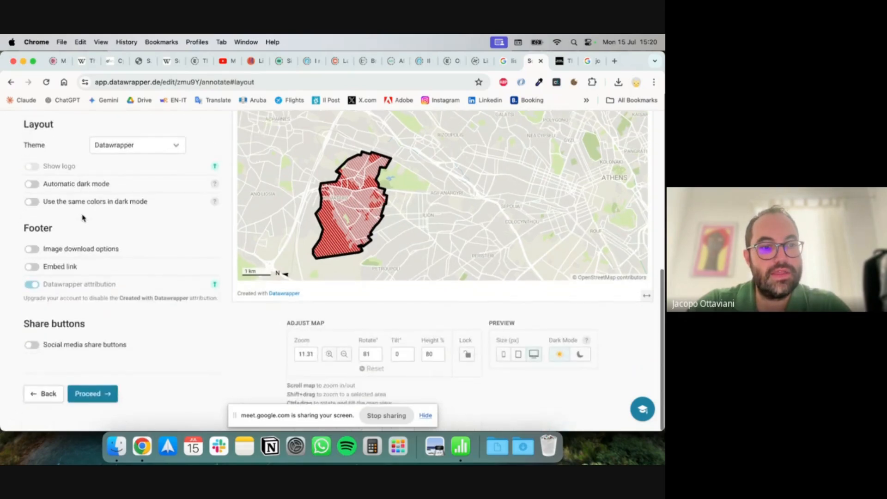
{"action": "left_click", "coordinate": [87, 392]}
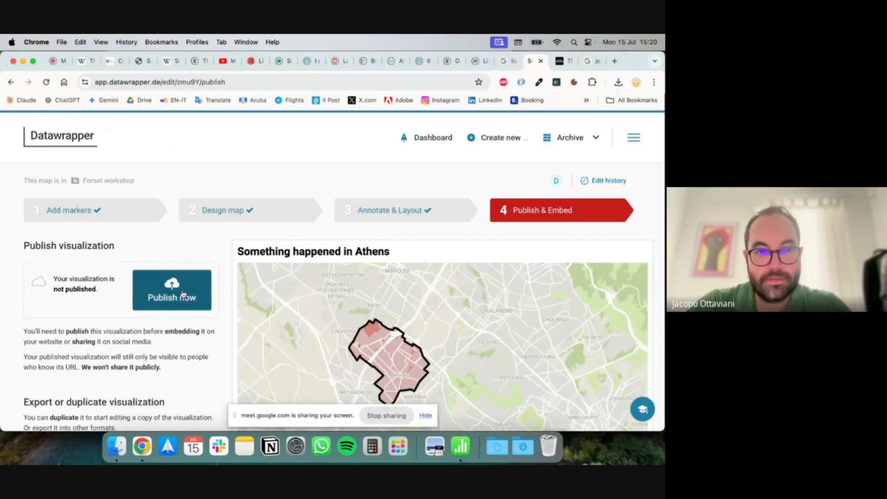
- Publish the Athens map and copy its sharing link
{"action": "left_click", "coordinate": [183, 293]}
{"action": "scroll", "coordinate": [183, 294], "scroll_direction": "down", "scroll_amount": 10}
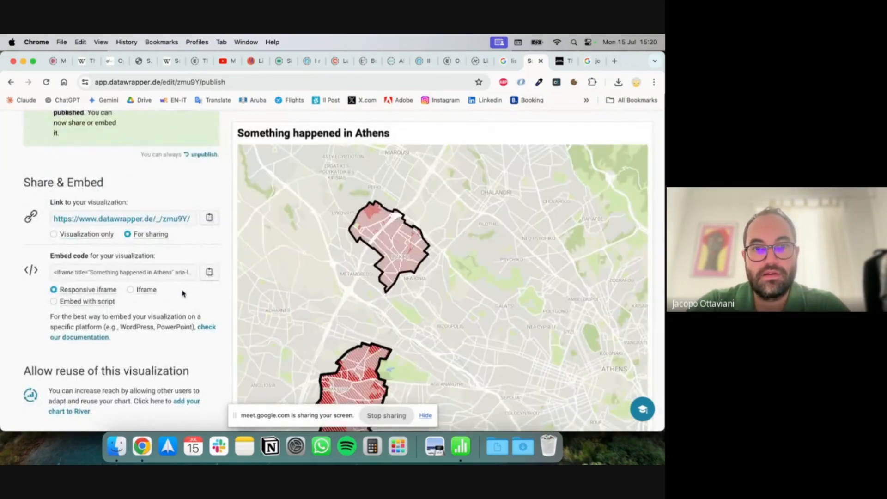
{"action": "left_click", "coordinate": [209, 217]}
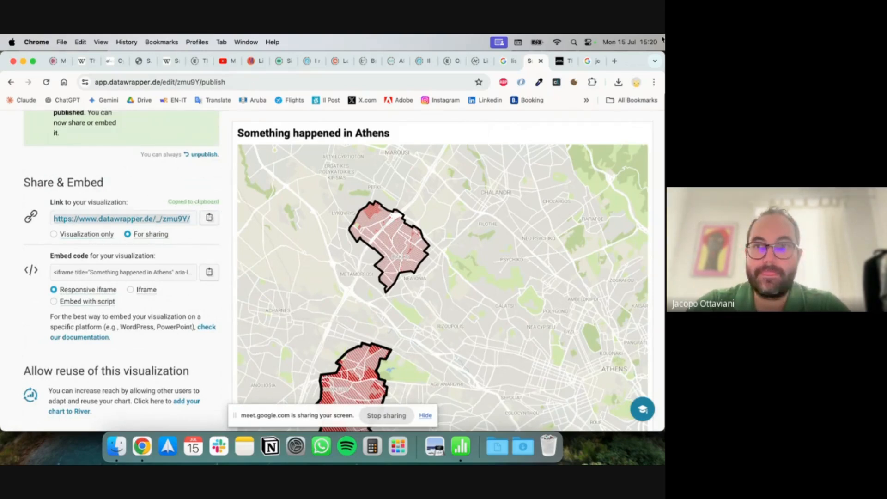
- Switch to the other browser profile's window with the Google Meet call
{"action": "left_click", "coordinate": [638, 82]}
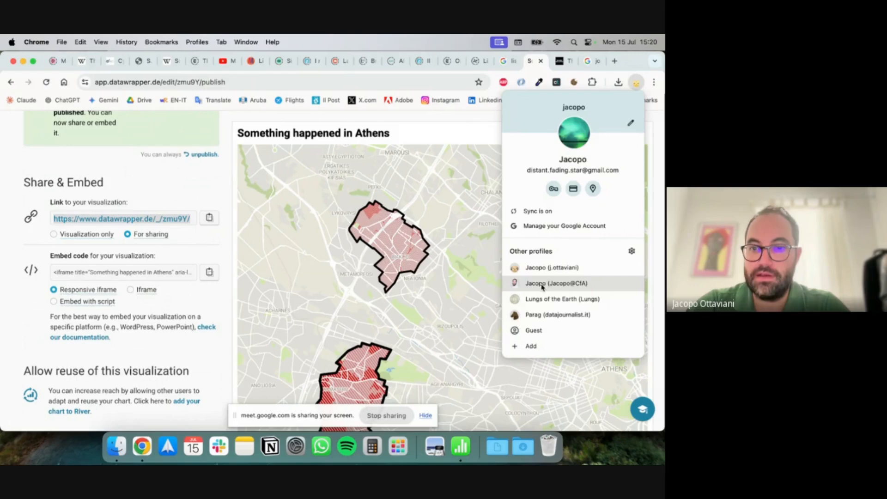
{"action": "left_click", "coordinate": [550, 268]}
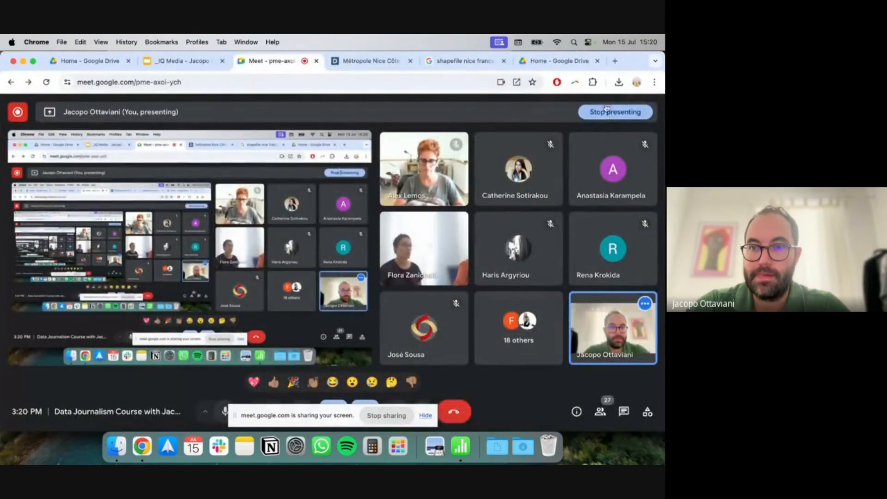